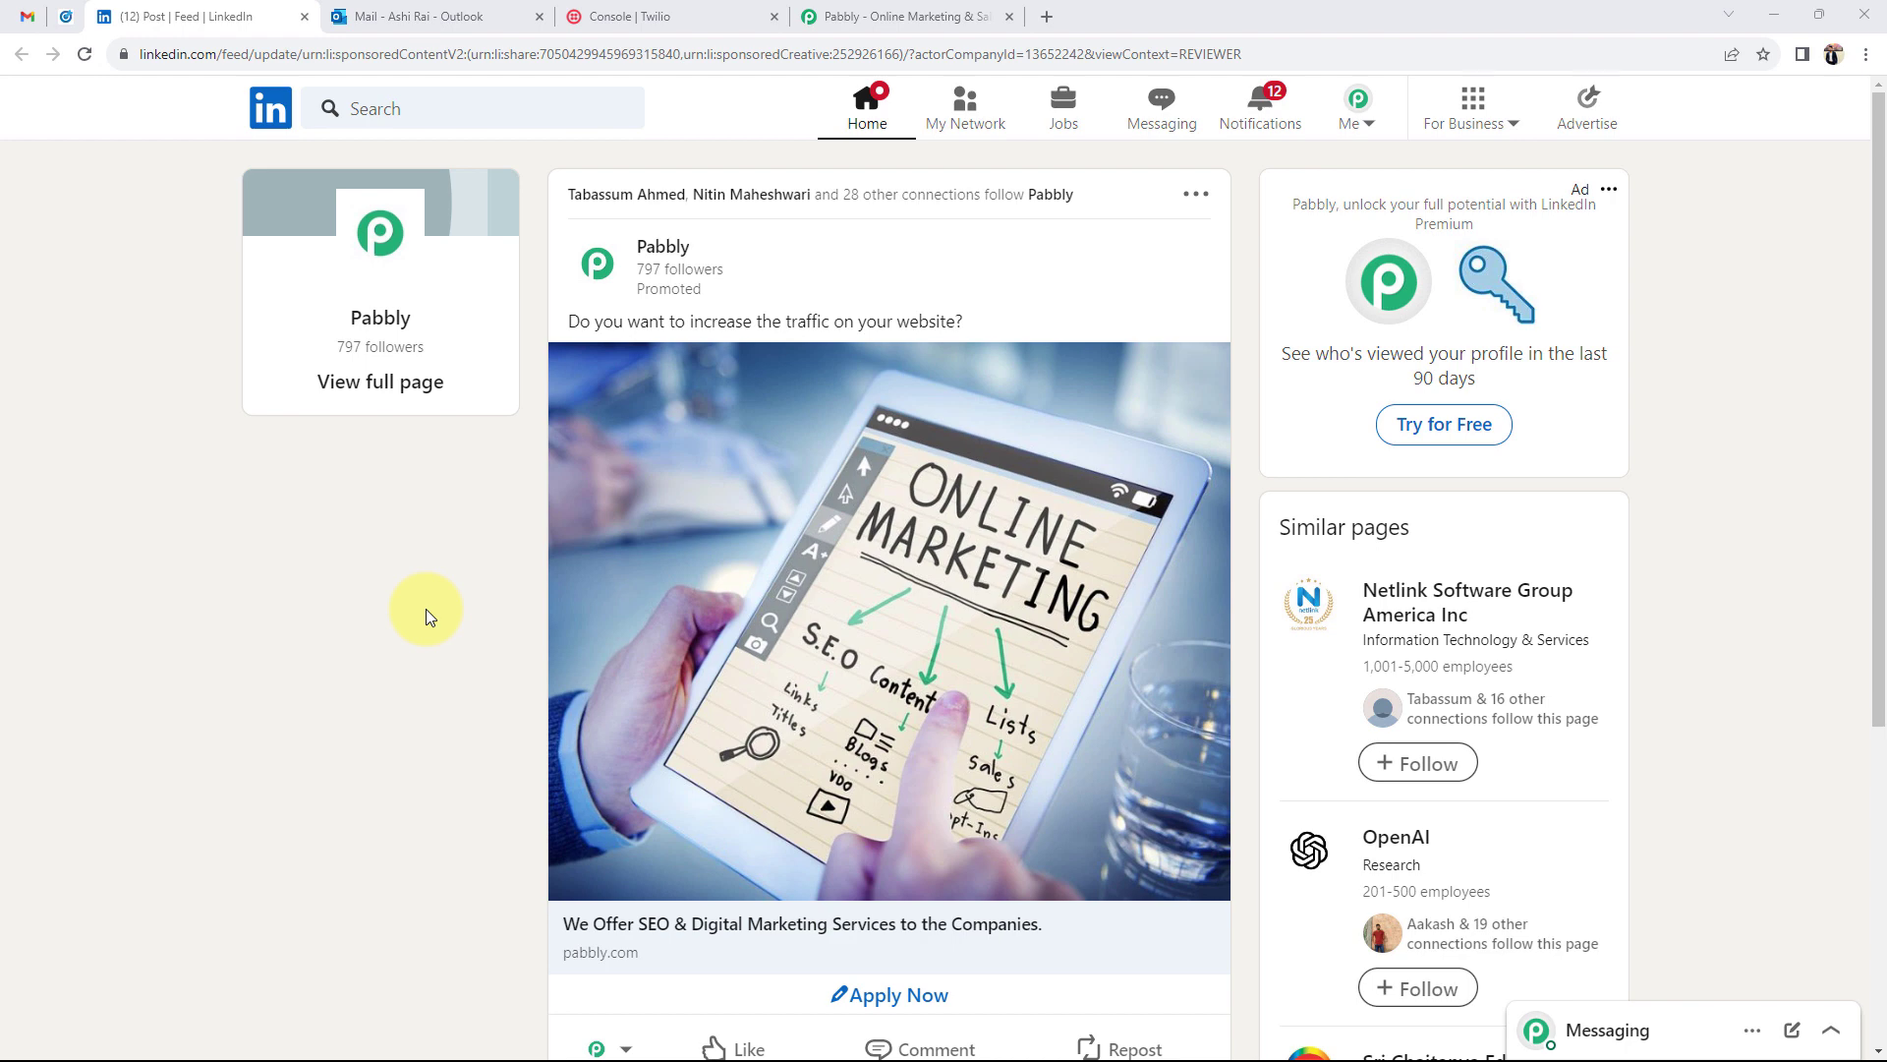
# Step: Switch to the Pabbly website, sign in to the account and access Pabbly Connect
pyautogui.click(855, 16)
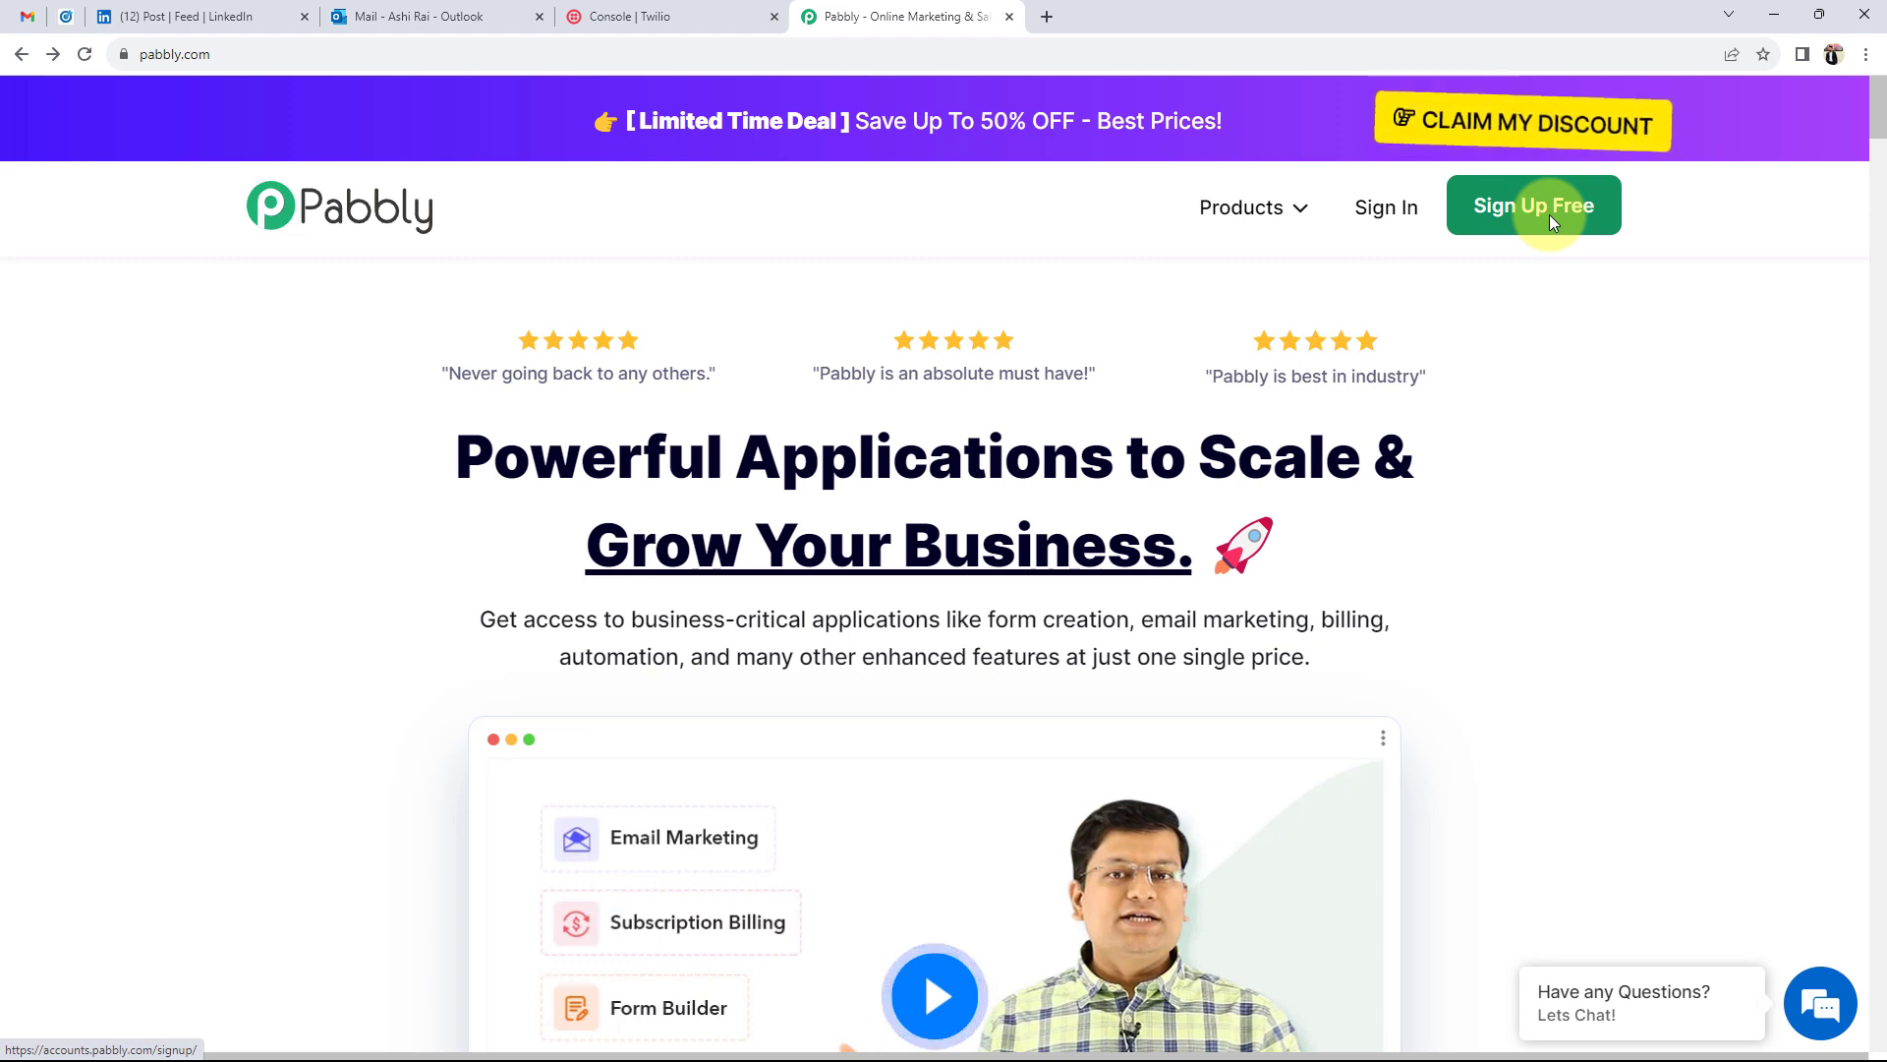
pyautogui.click(1348, 209)
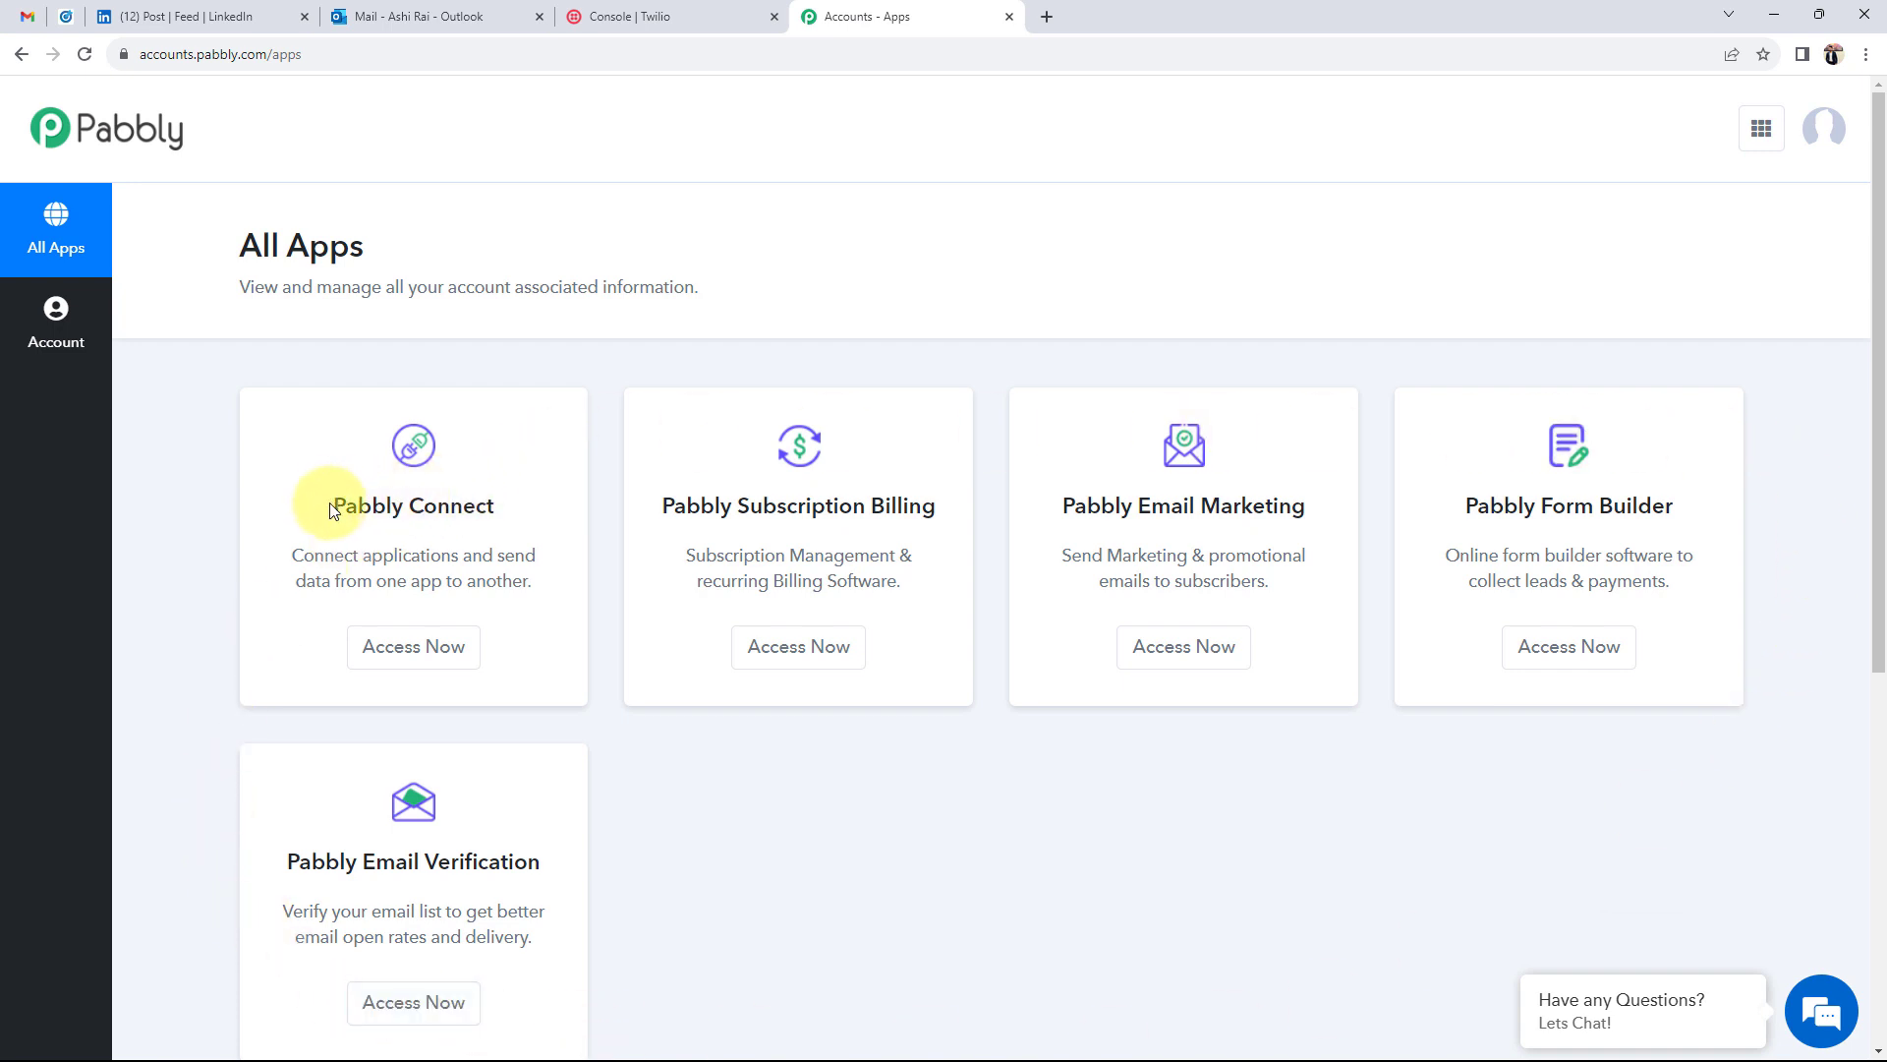
pyautogui.moveTo(331, 504); pyautogui.dragTo(496, 505)
pyautogui.click(411, 646)
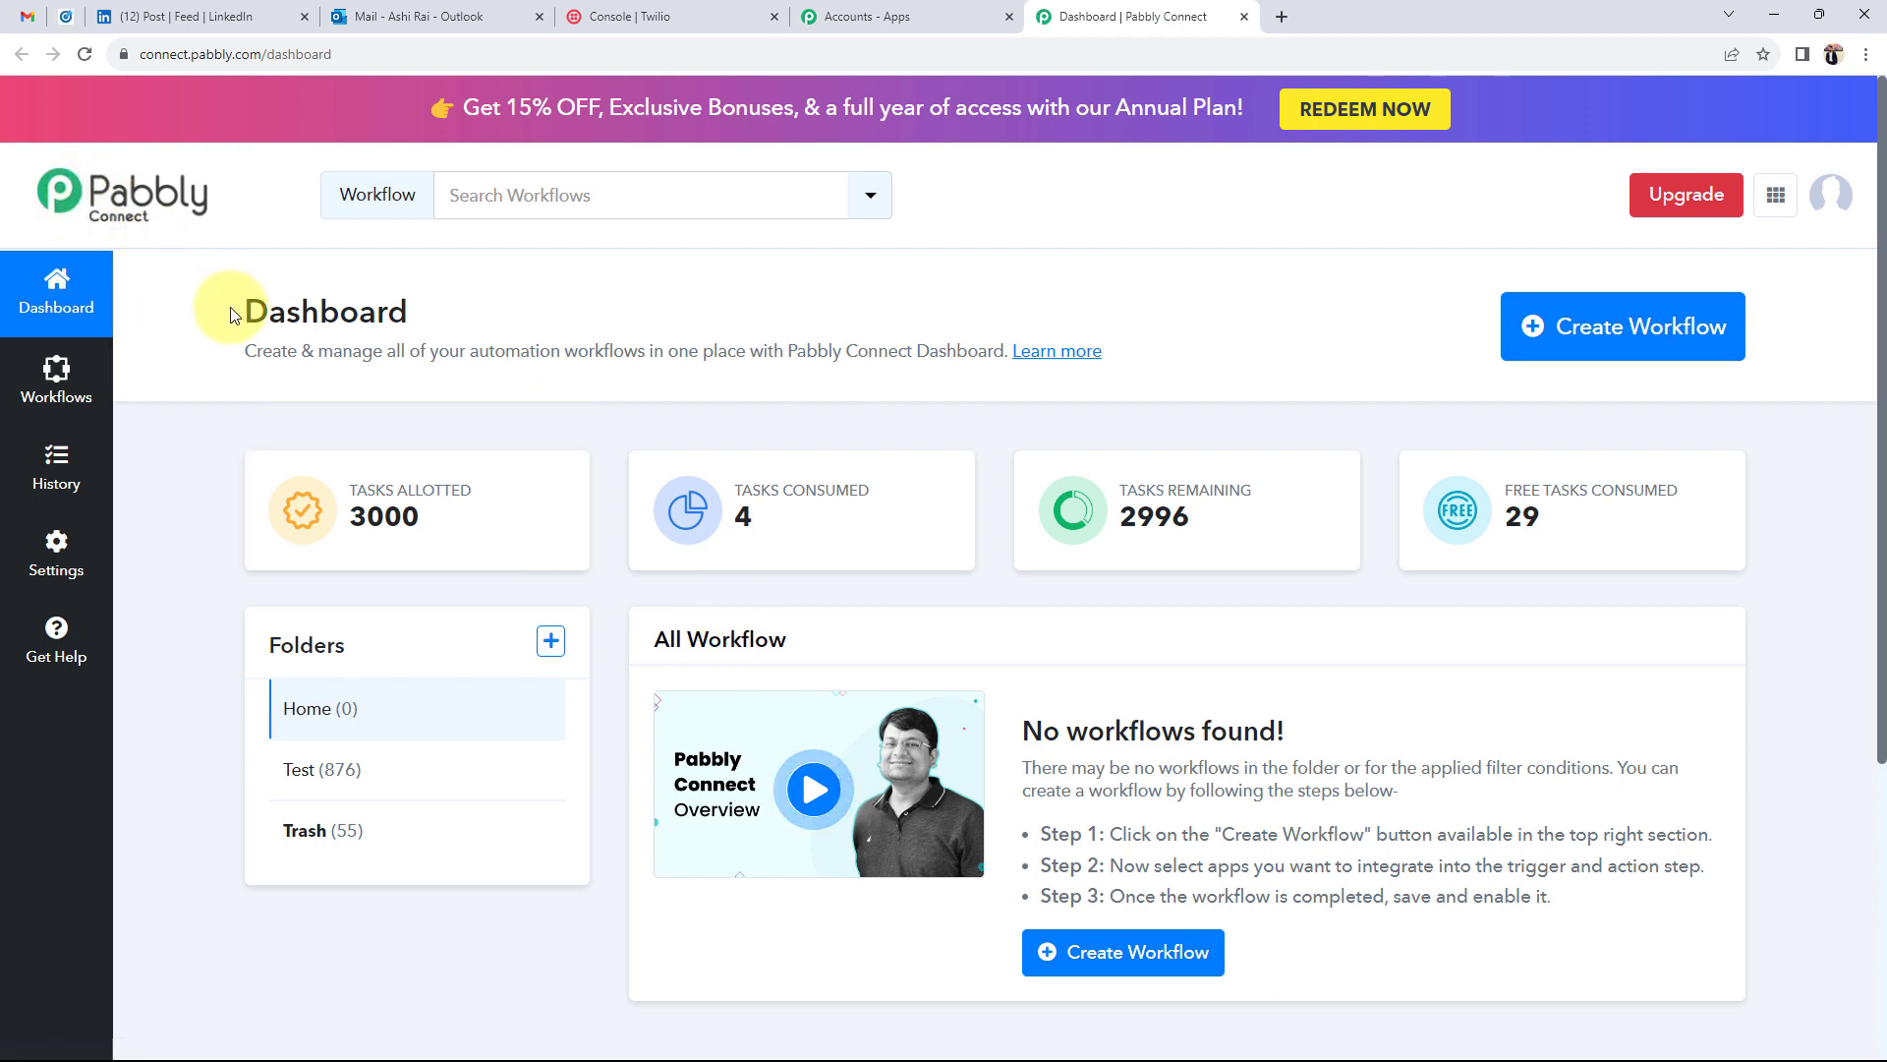
pyautogui.moveTo(234, 314); pyautogui.dragTo(759, 414)
pyautogui.click(977, 417)
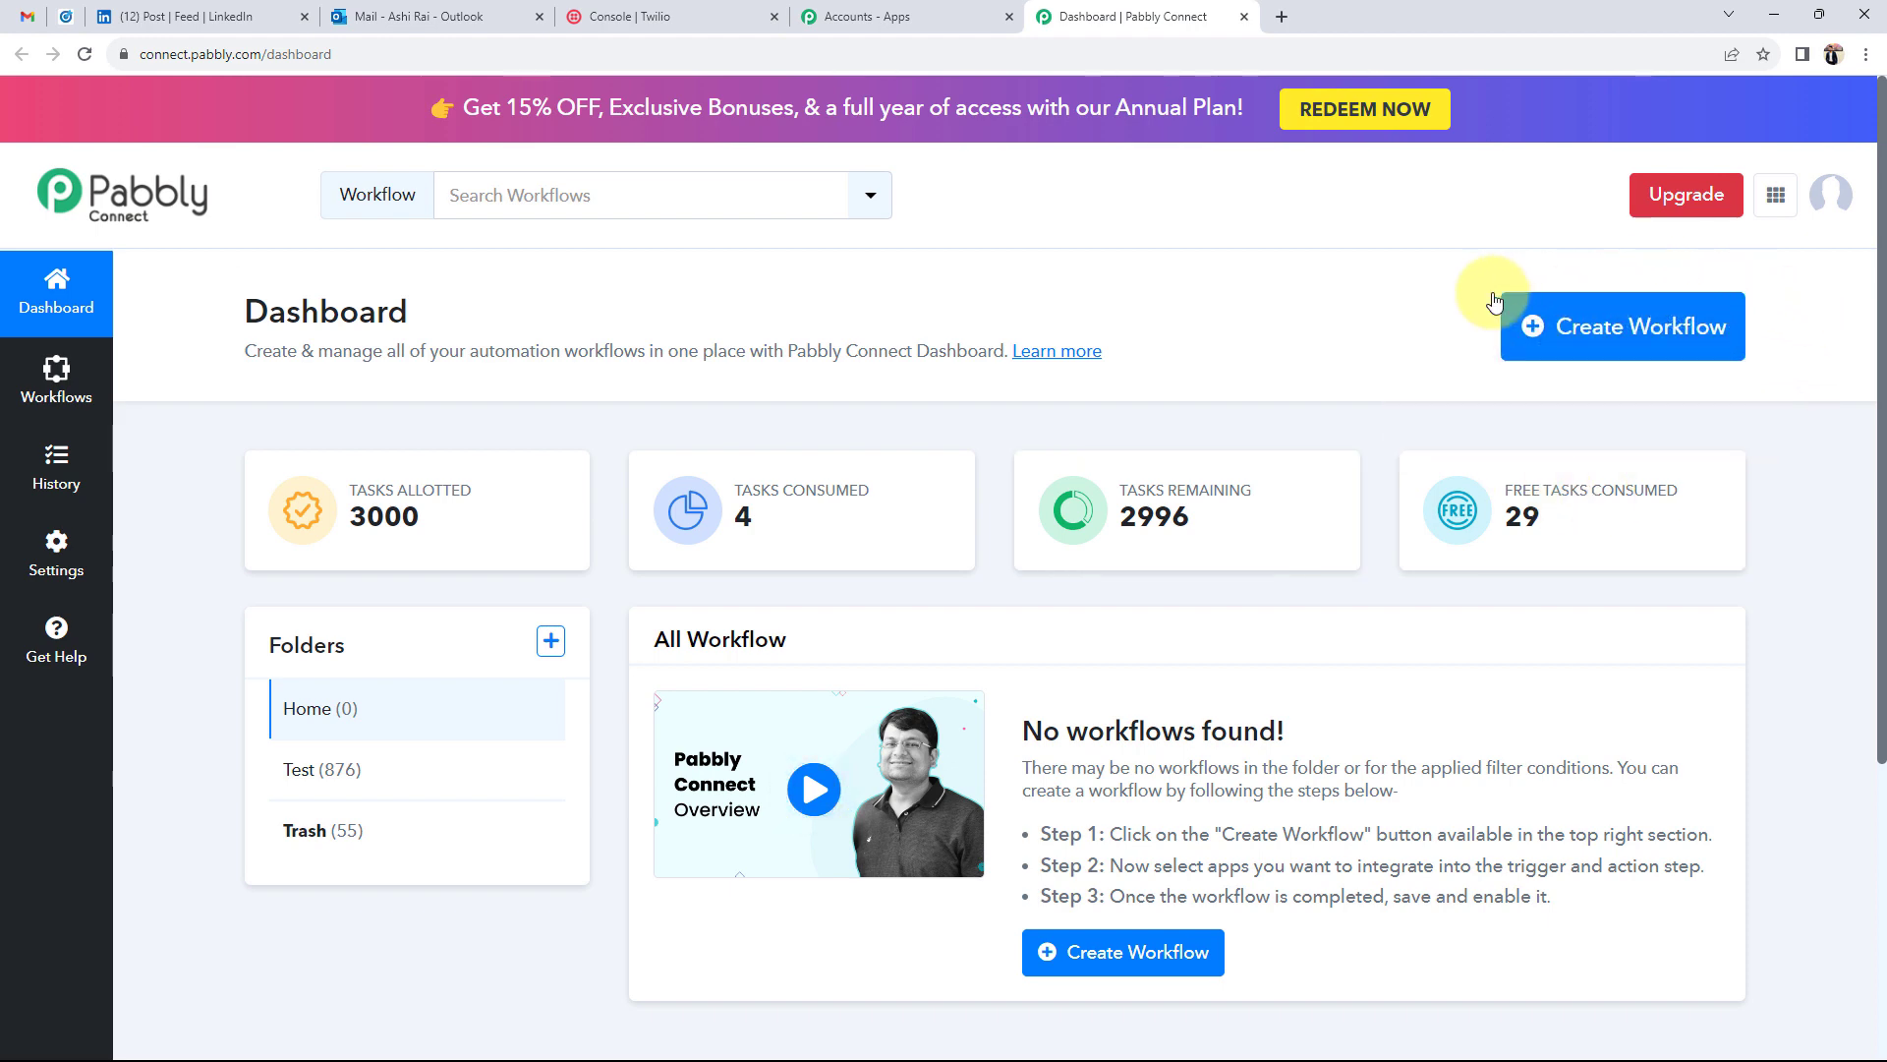
# Step: Create a workflow named "Send Automated Outlook Emails & SMS to New LinkedIn Leads" in the Home folder
pyautogui.click(1714, 337)
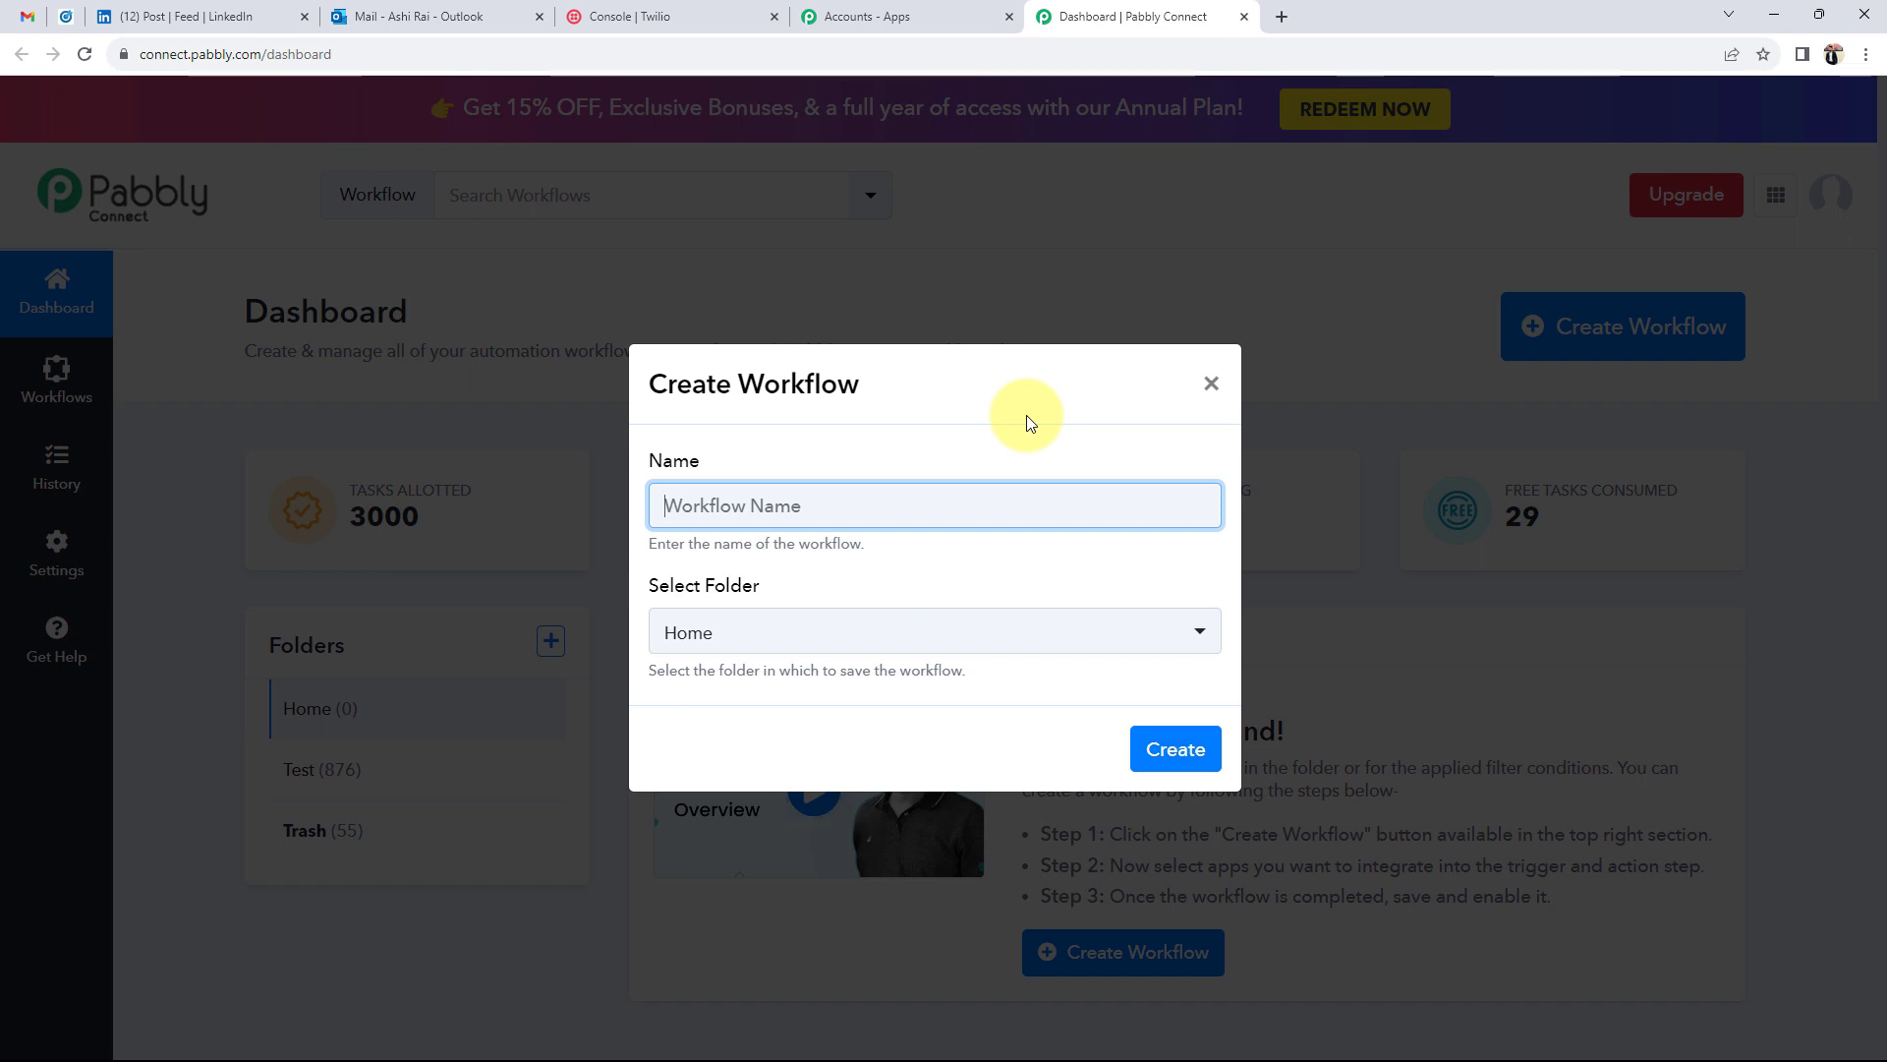
pyautogui.write('Send Automated Outlook Emails & SMS to New LinkedIn Leads')
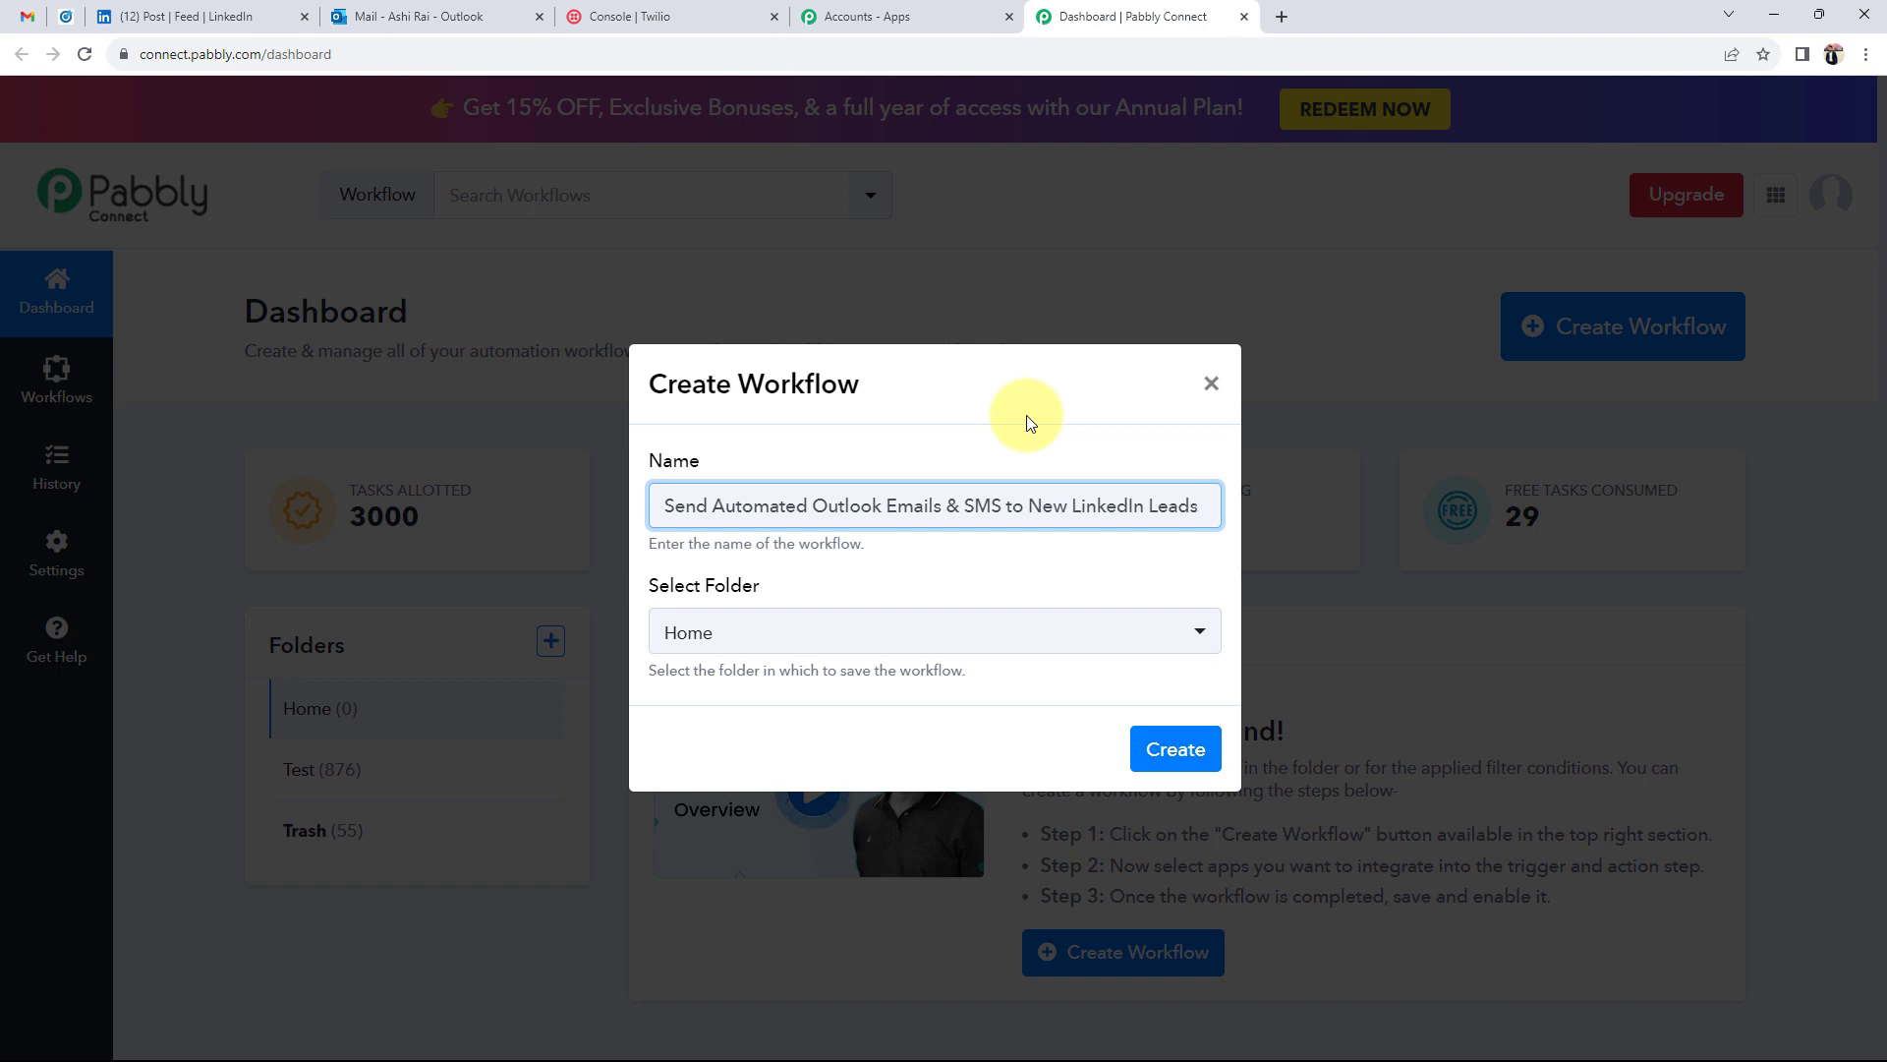
pyautogui.click(732, 649)
pyautogui.click(718, 762)
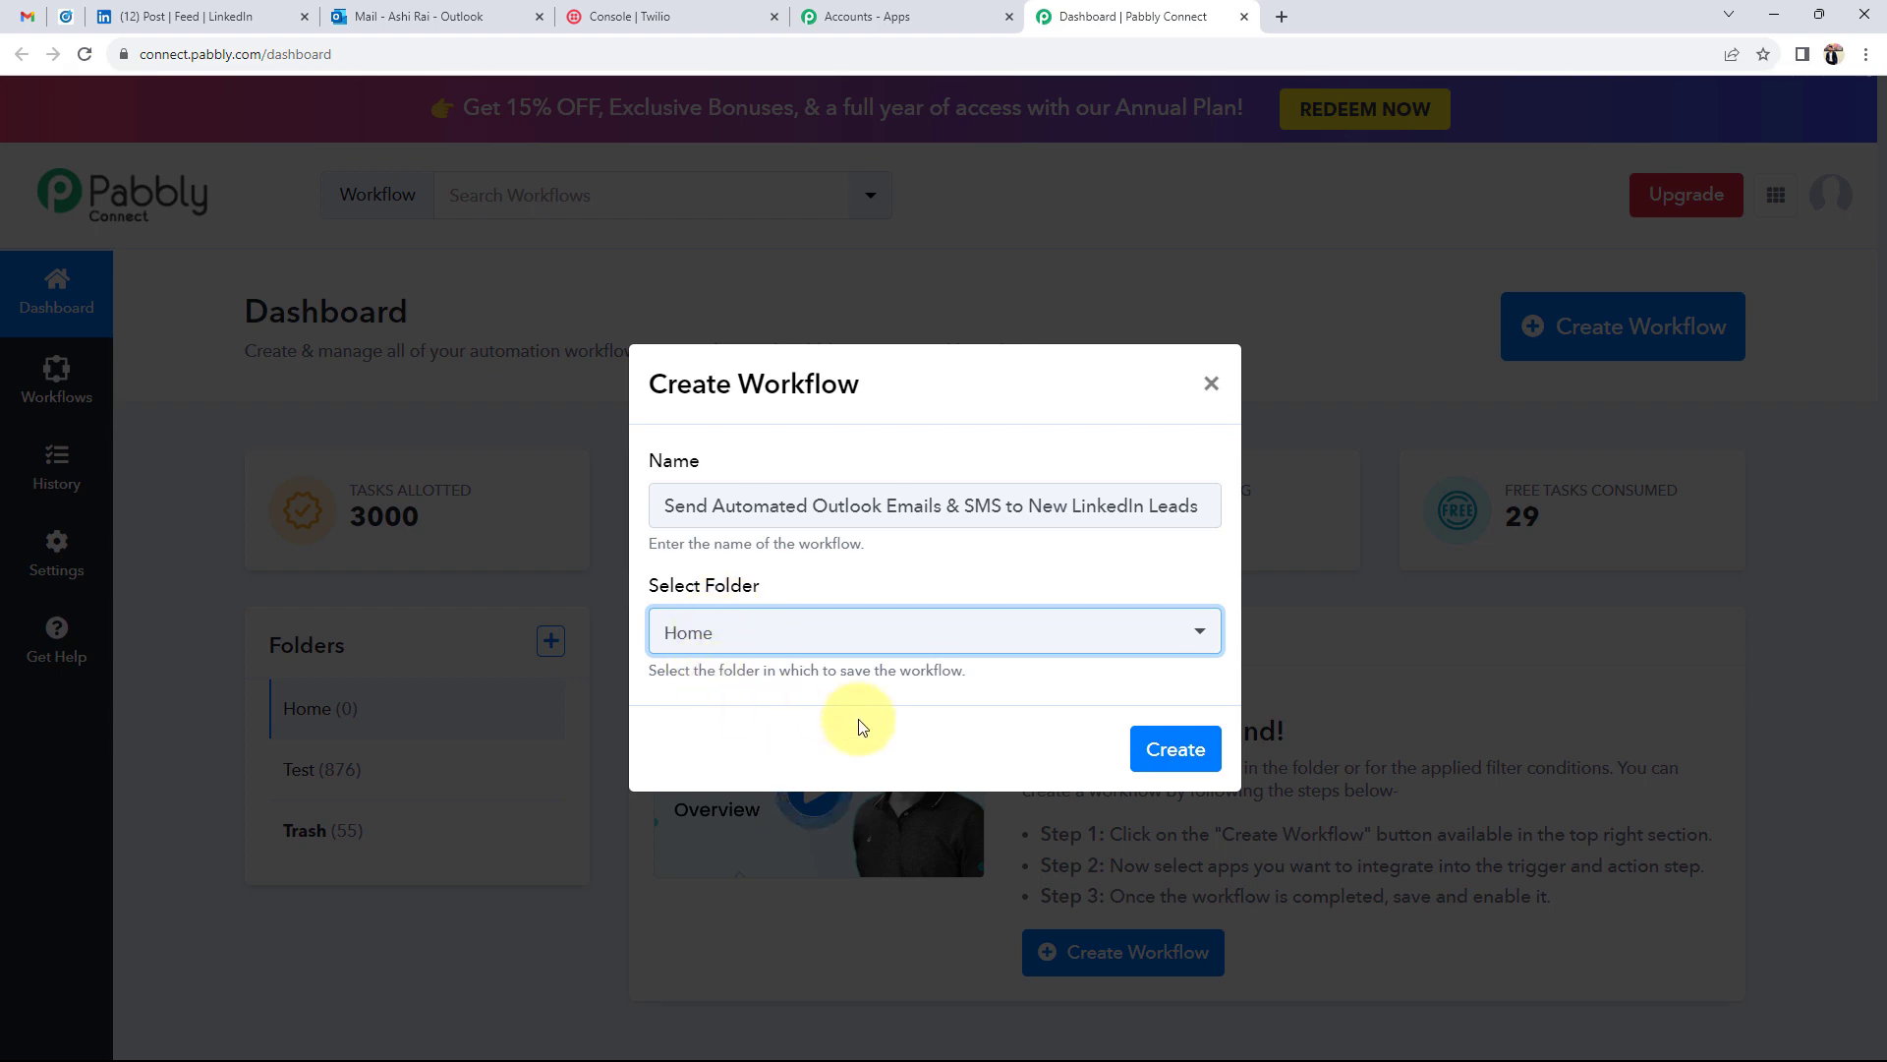
pyautogui.click(1172, 749)
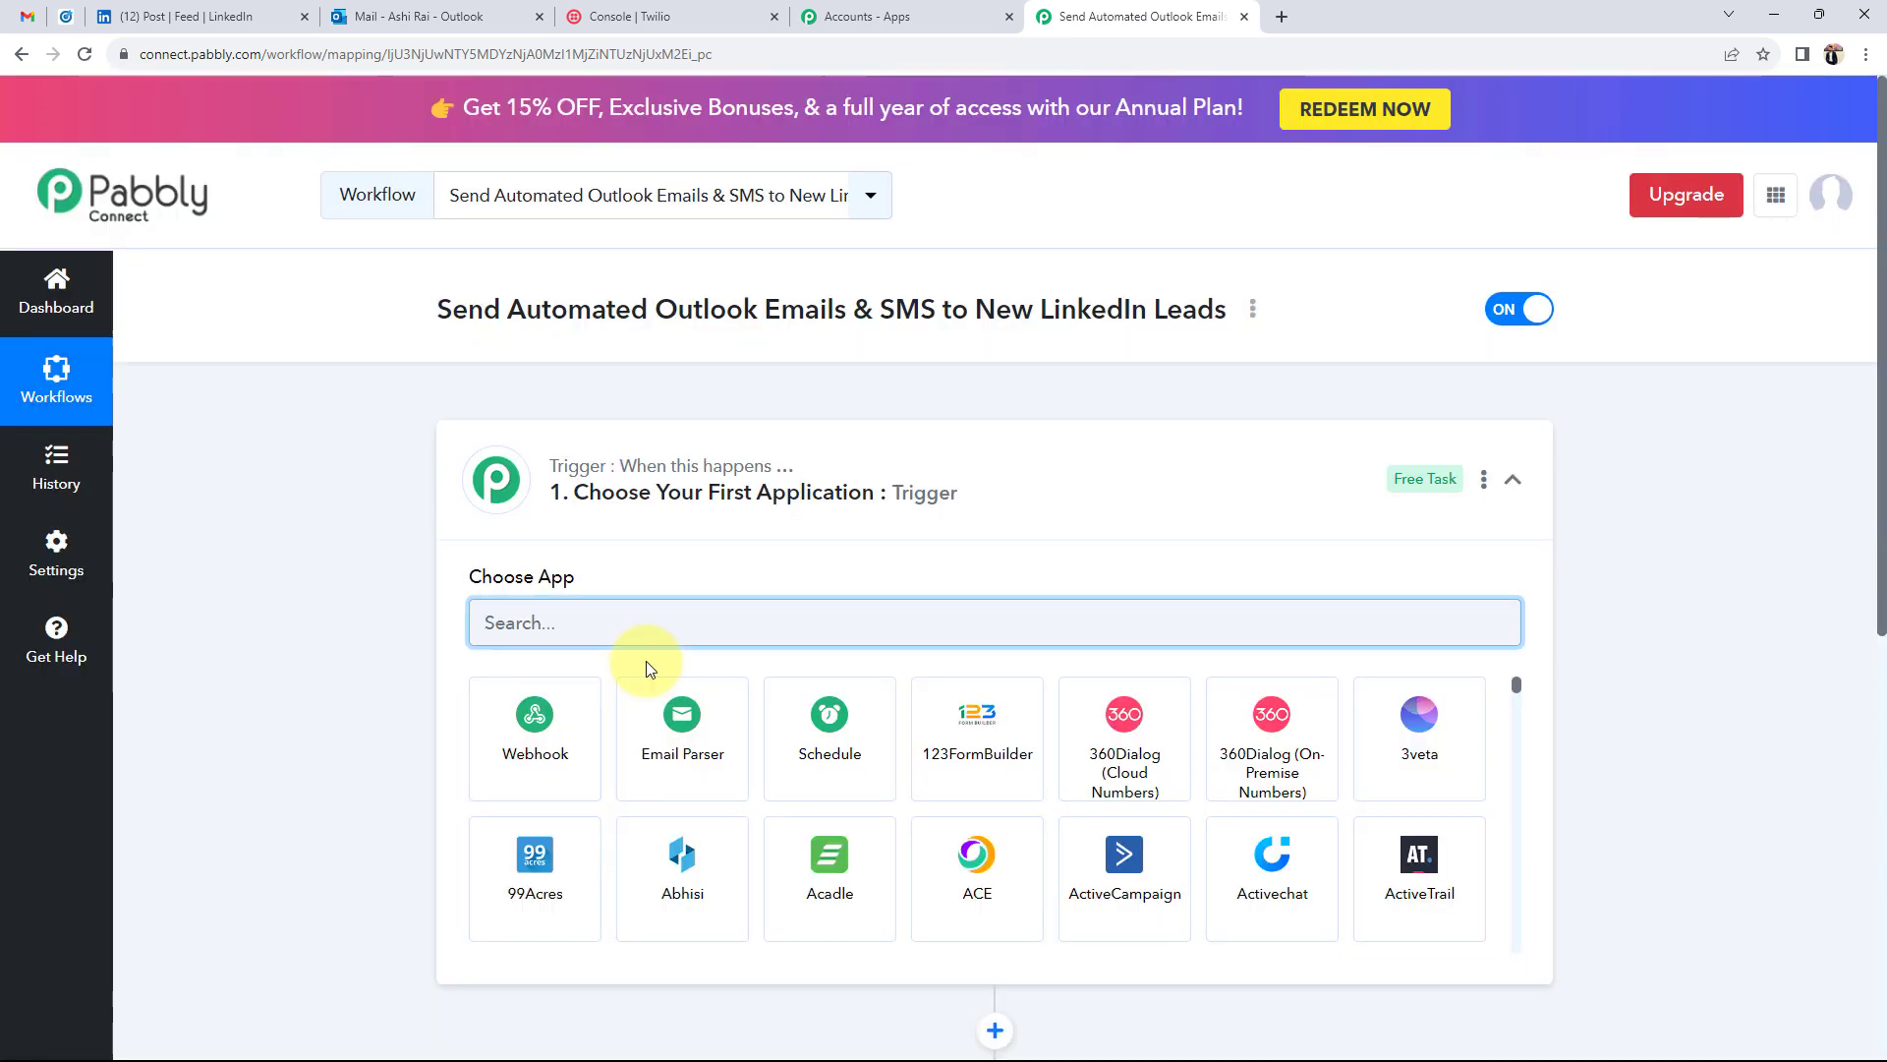
# Step: Review the workflow's empty trigger and action steps, the LinkedIn ad post and the Twilio console
pyautogui.click(971, 532)
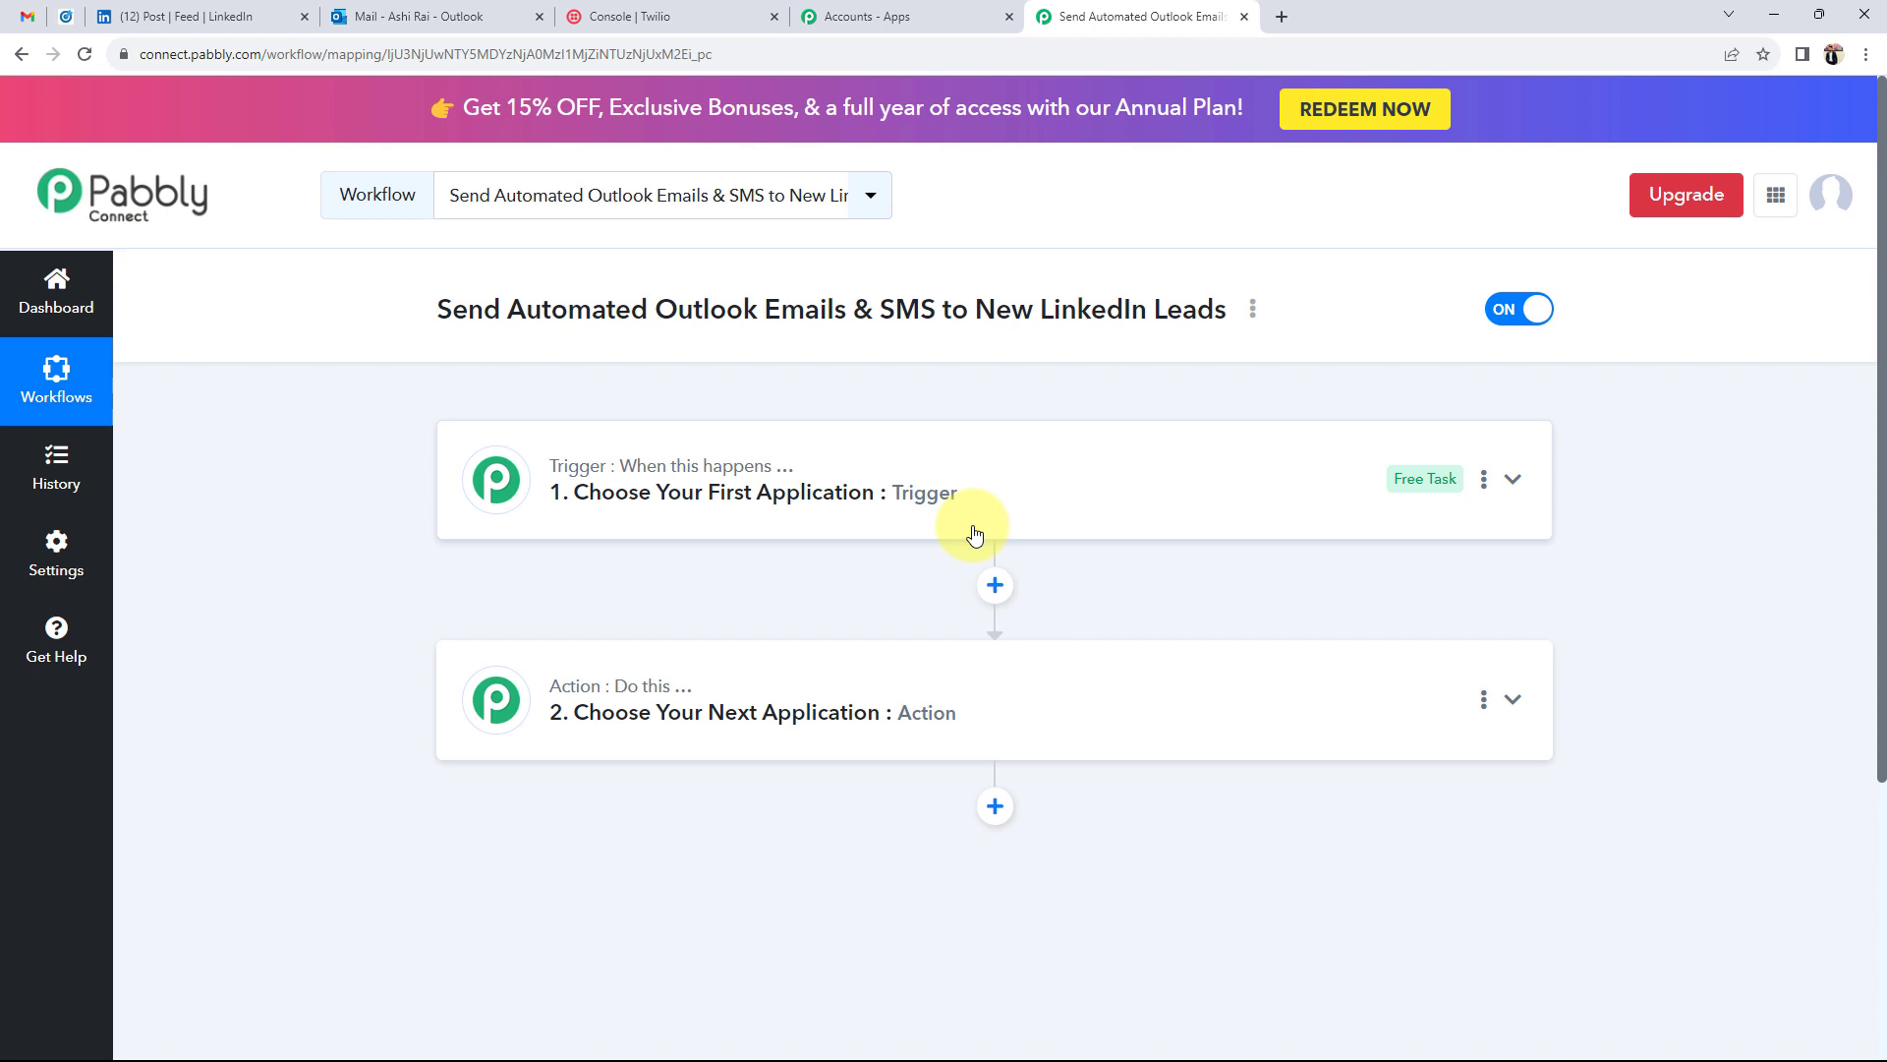
pyautogui.moveTo(492, 474)
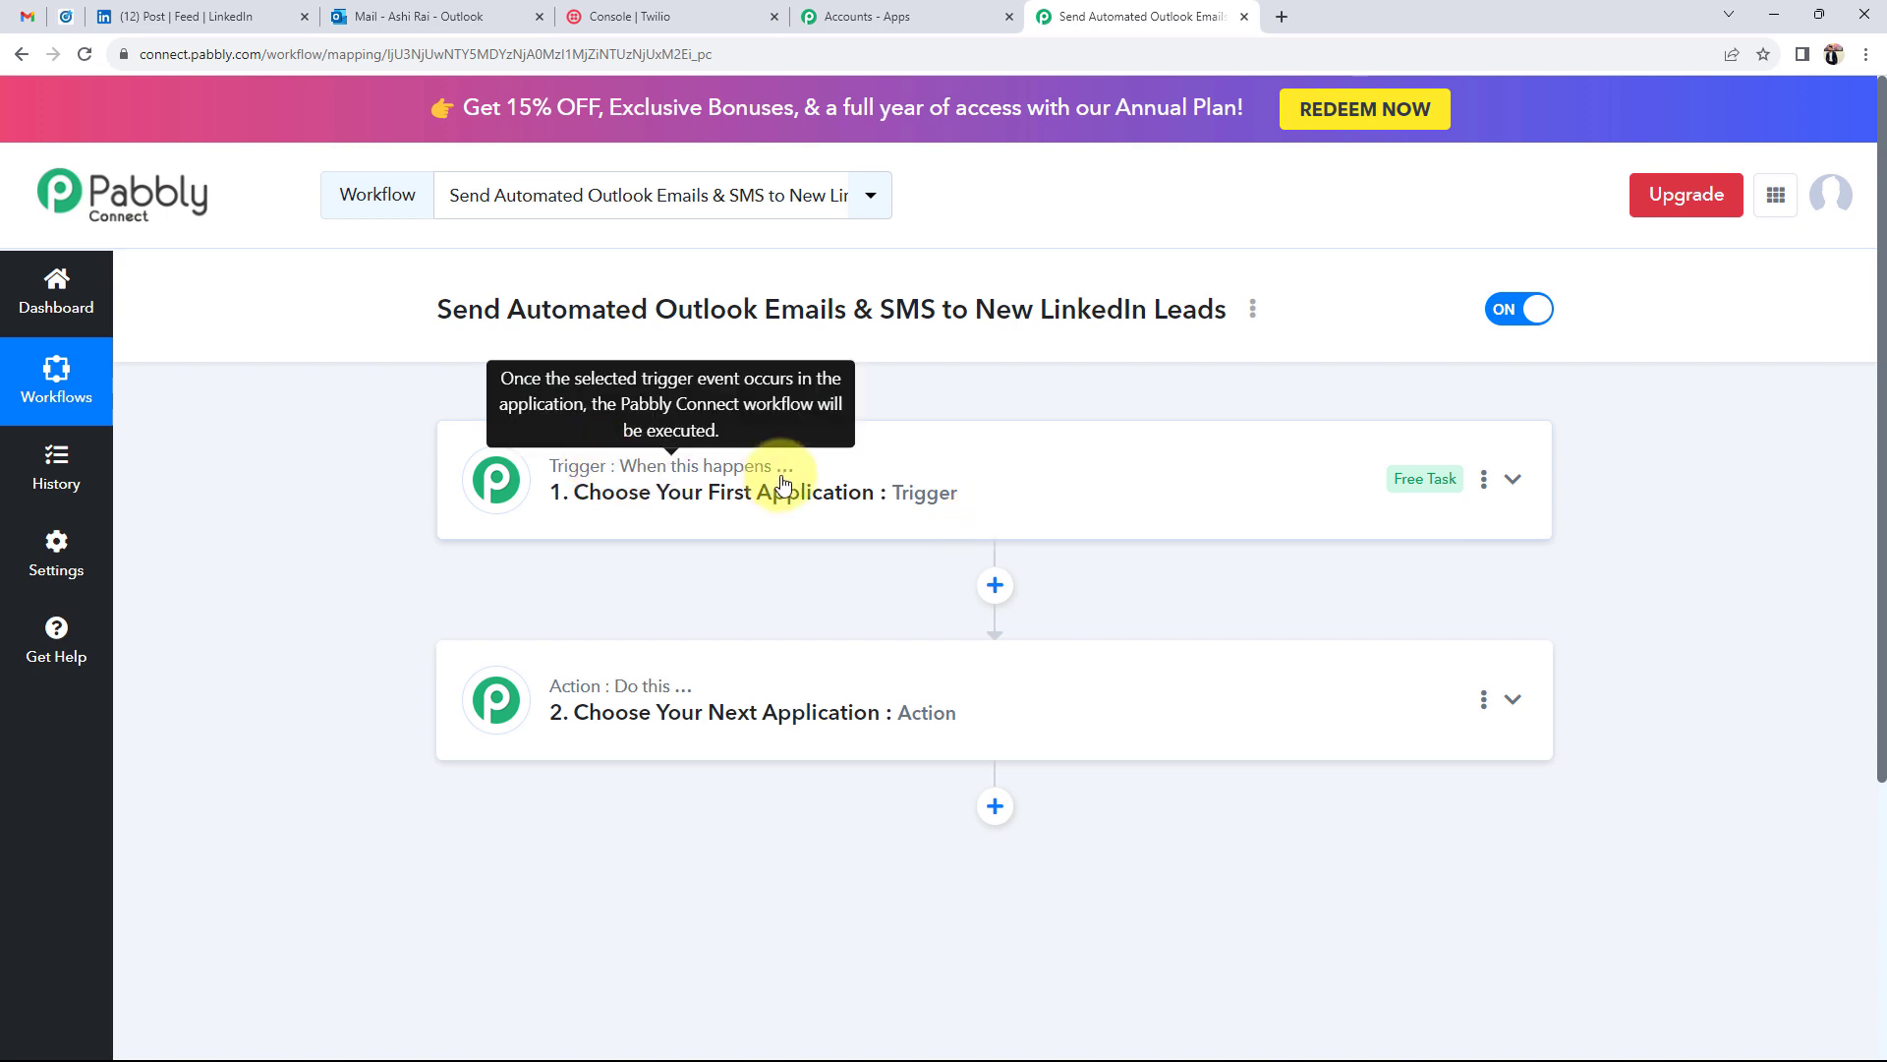
pyautogui.moveTo(658, 704)
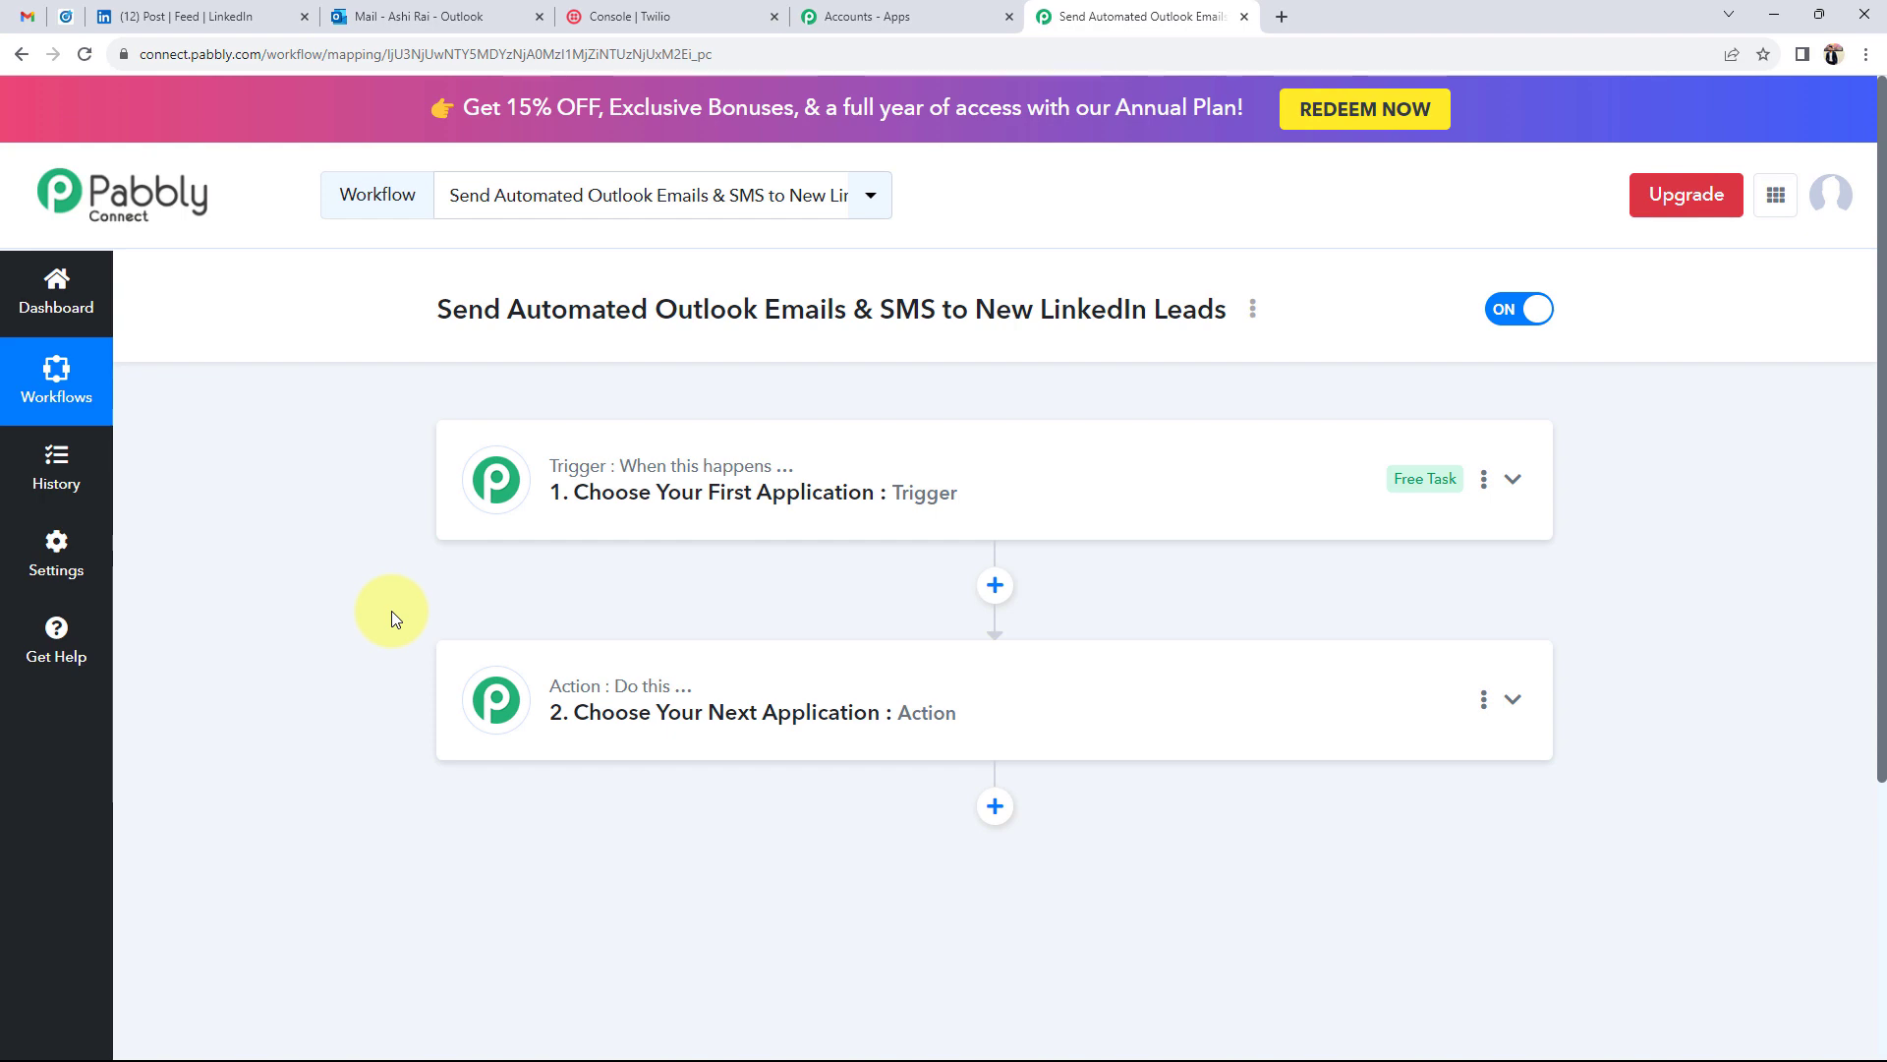
pyautogui.click(169, 17)
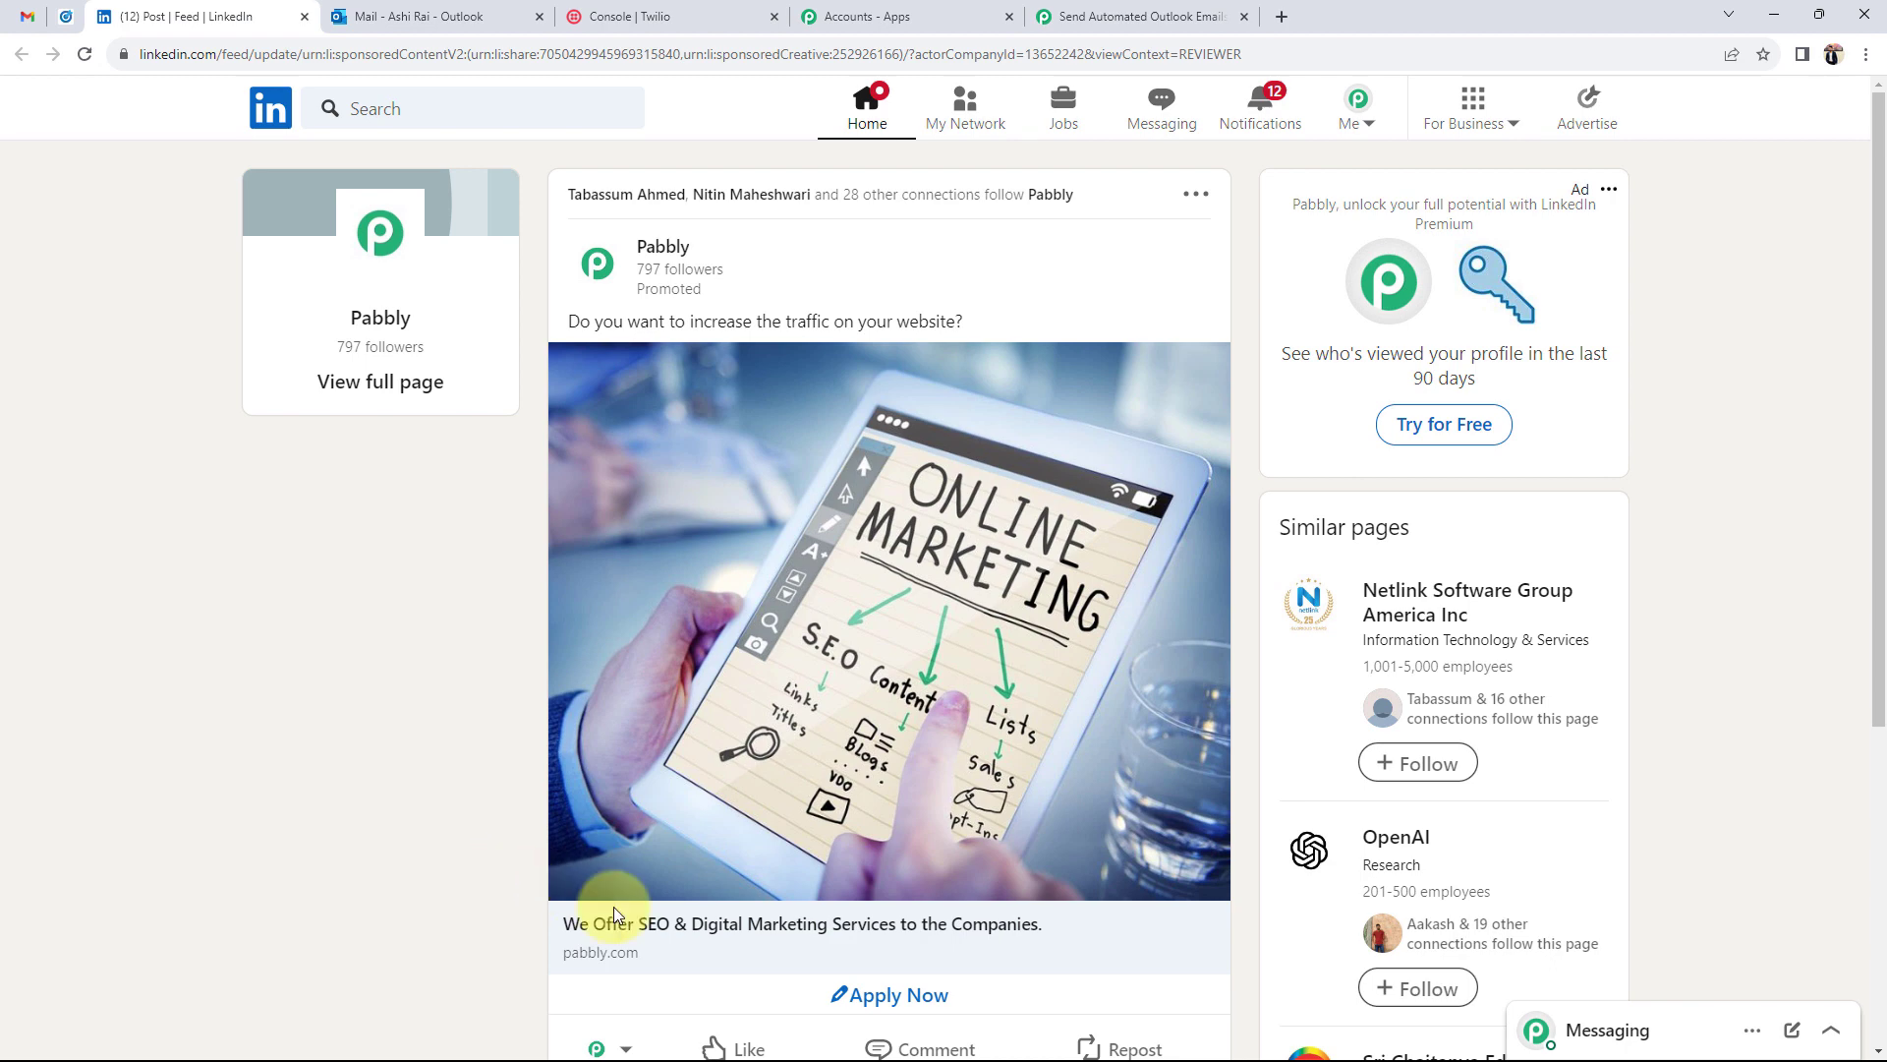
pyautogui.click(615, 9)
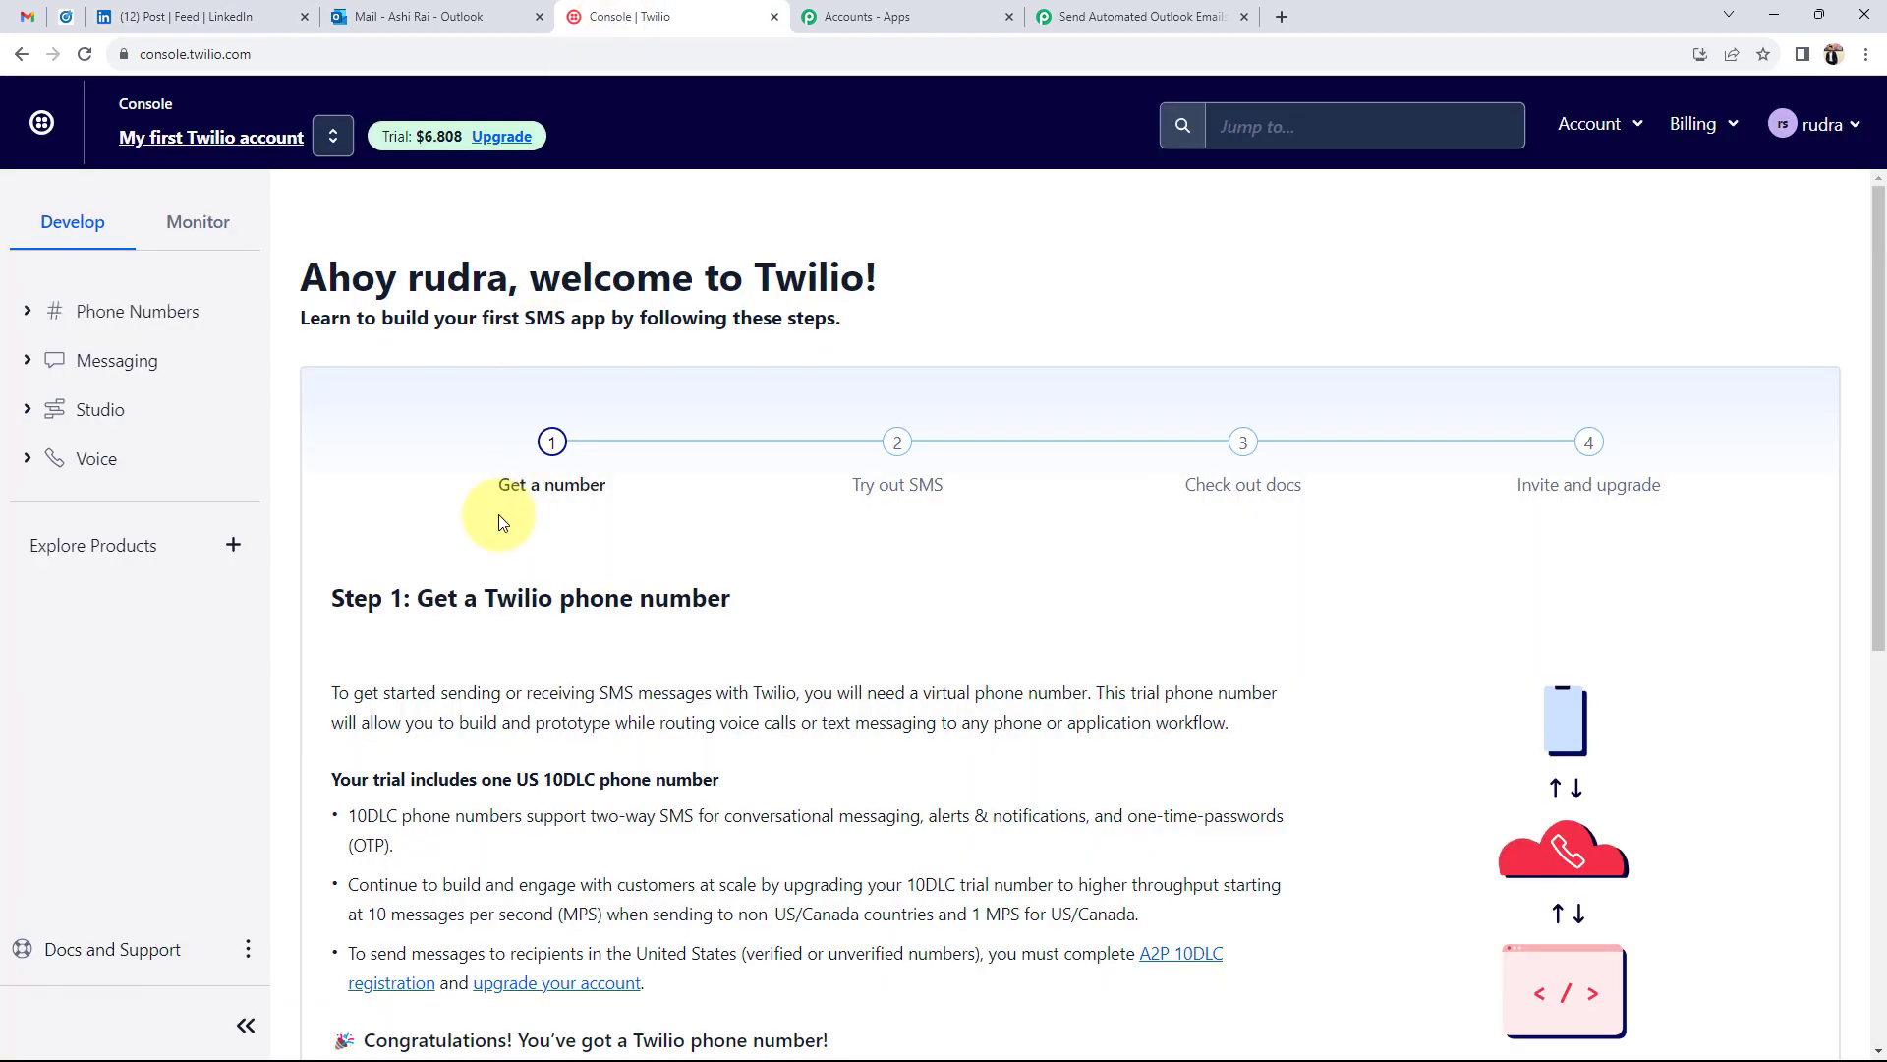
pyautogui.click(236, 14)
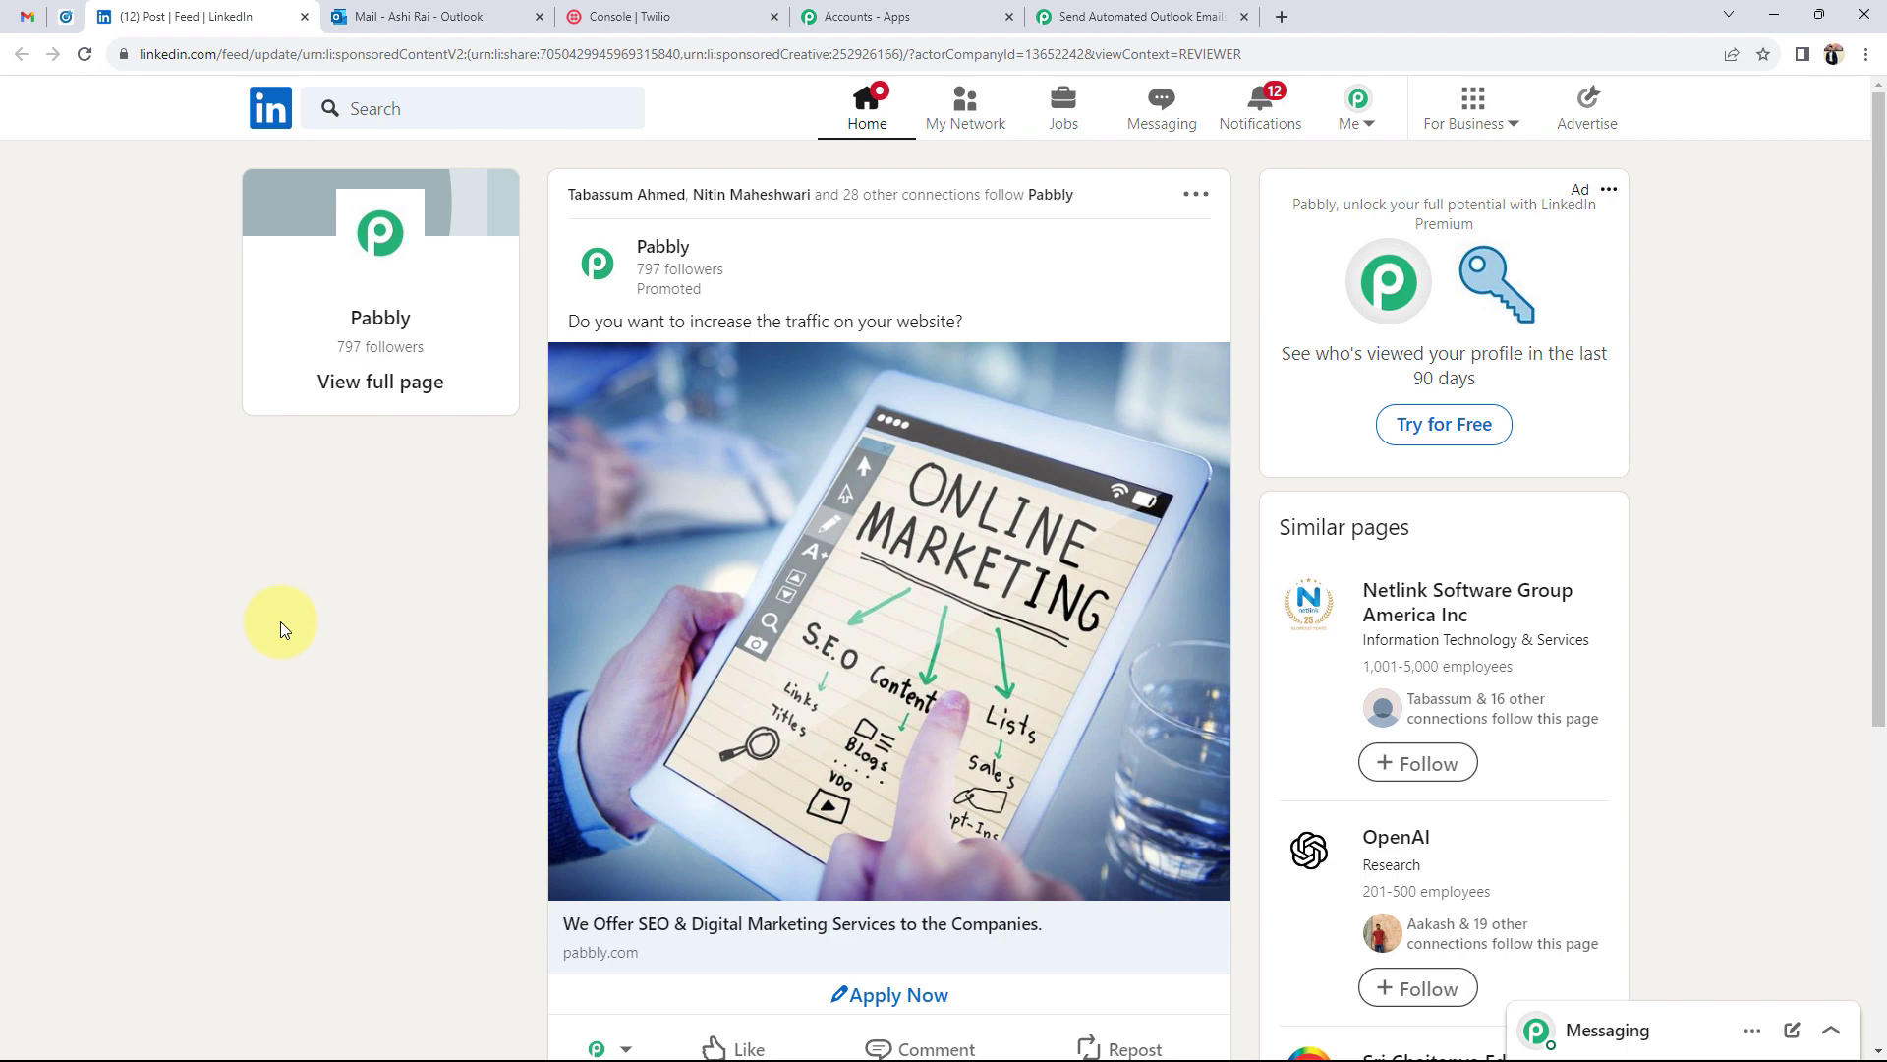
# Step: In the Pabbly Connect workflow, set the trigger to LinkedIn Lead Gen Forms with the event New Lead Gen Form Response
pyautogui.click(1081, 16)
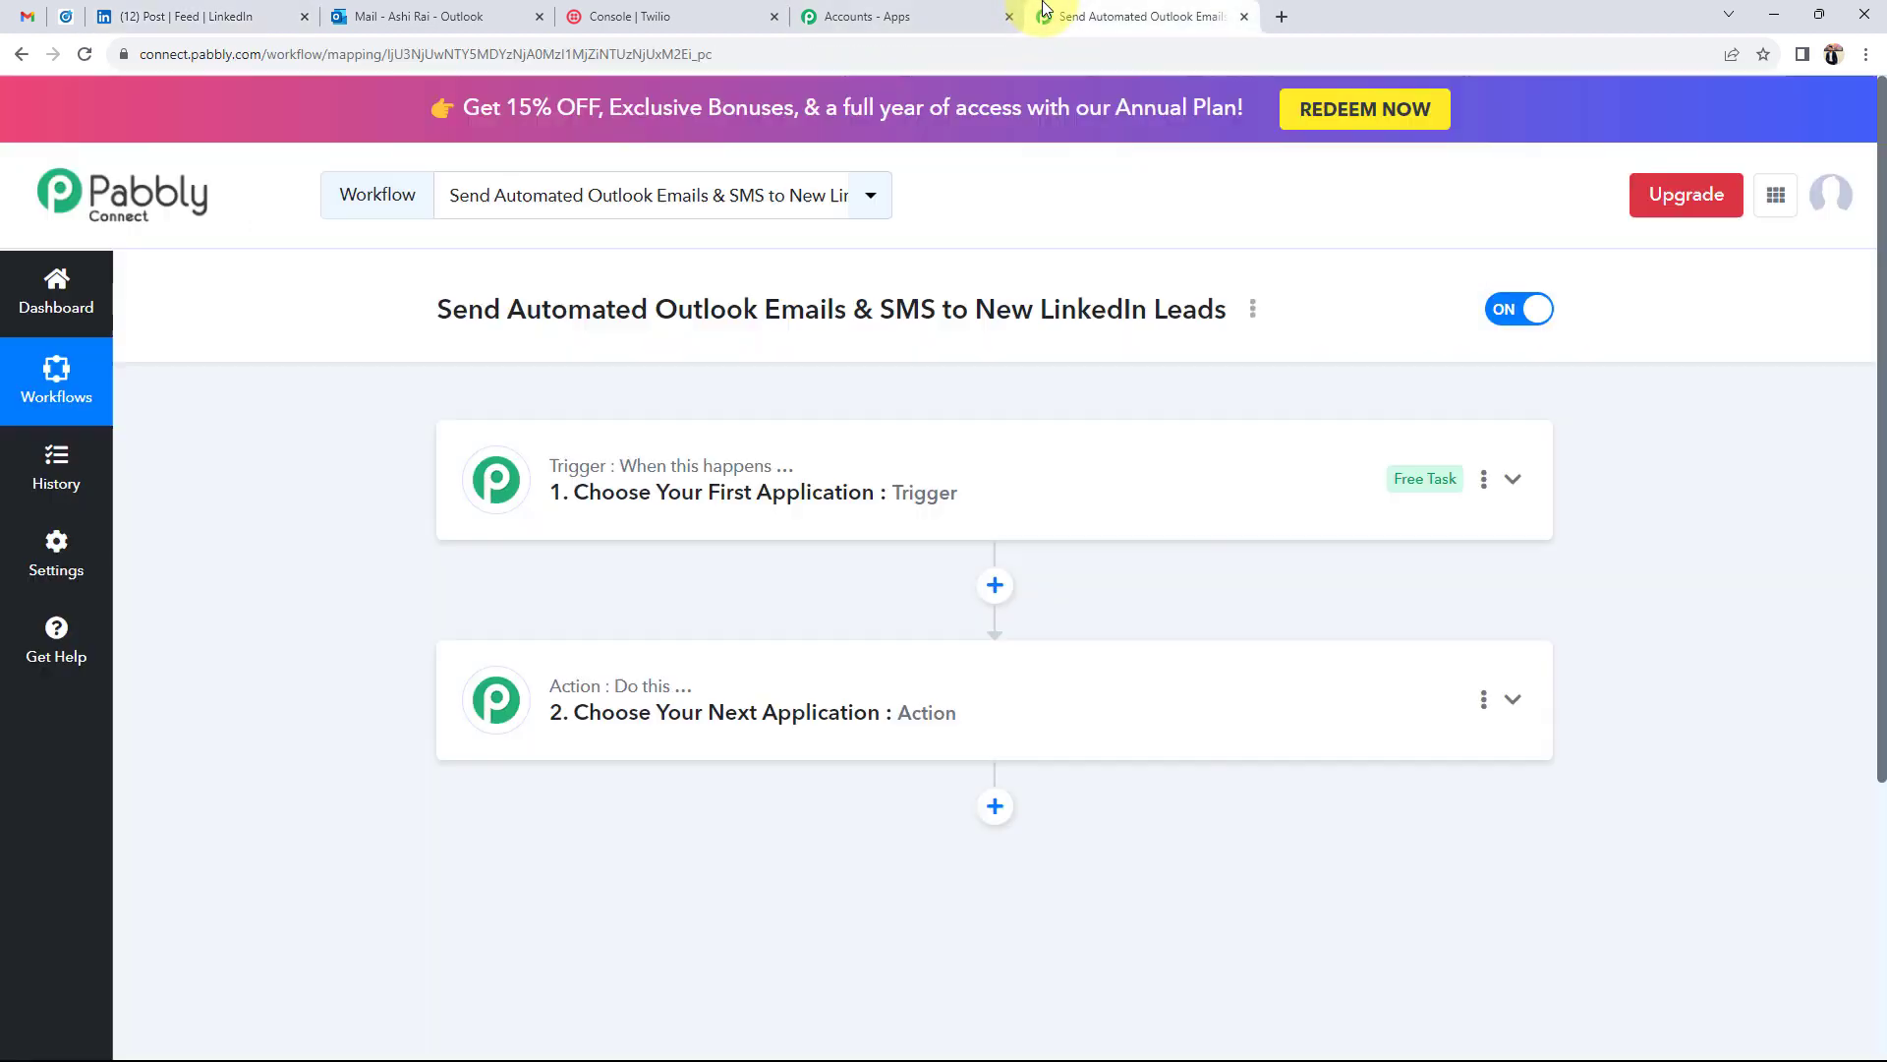
pyautogui.click(590, 470)
pyautogui.click(577, 425)
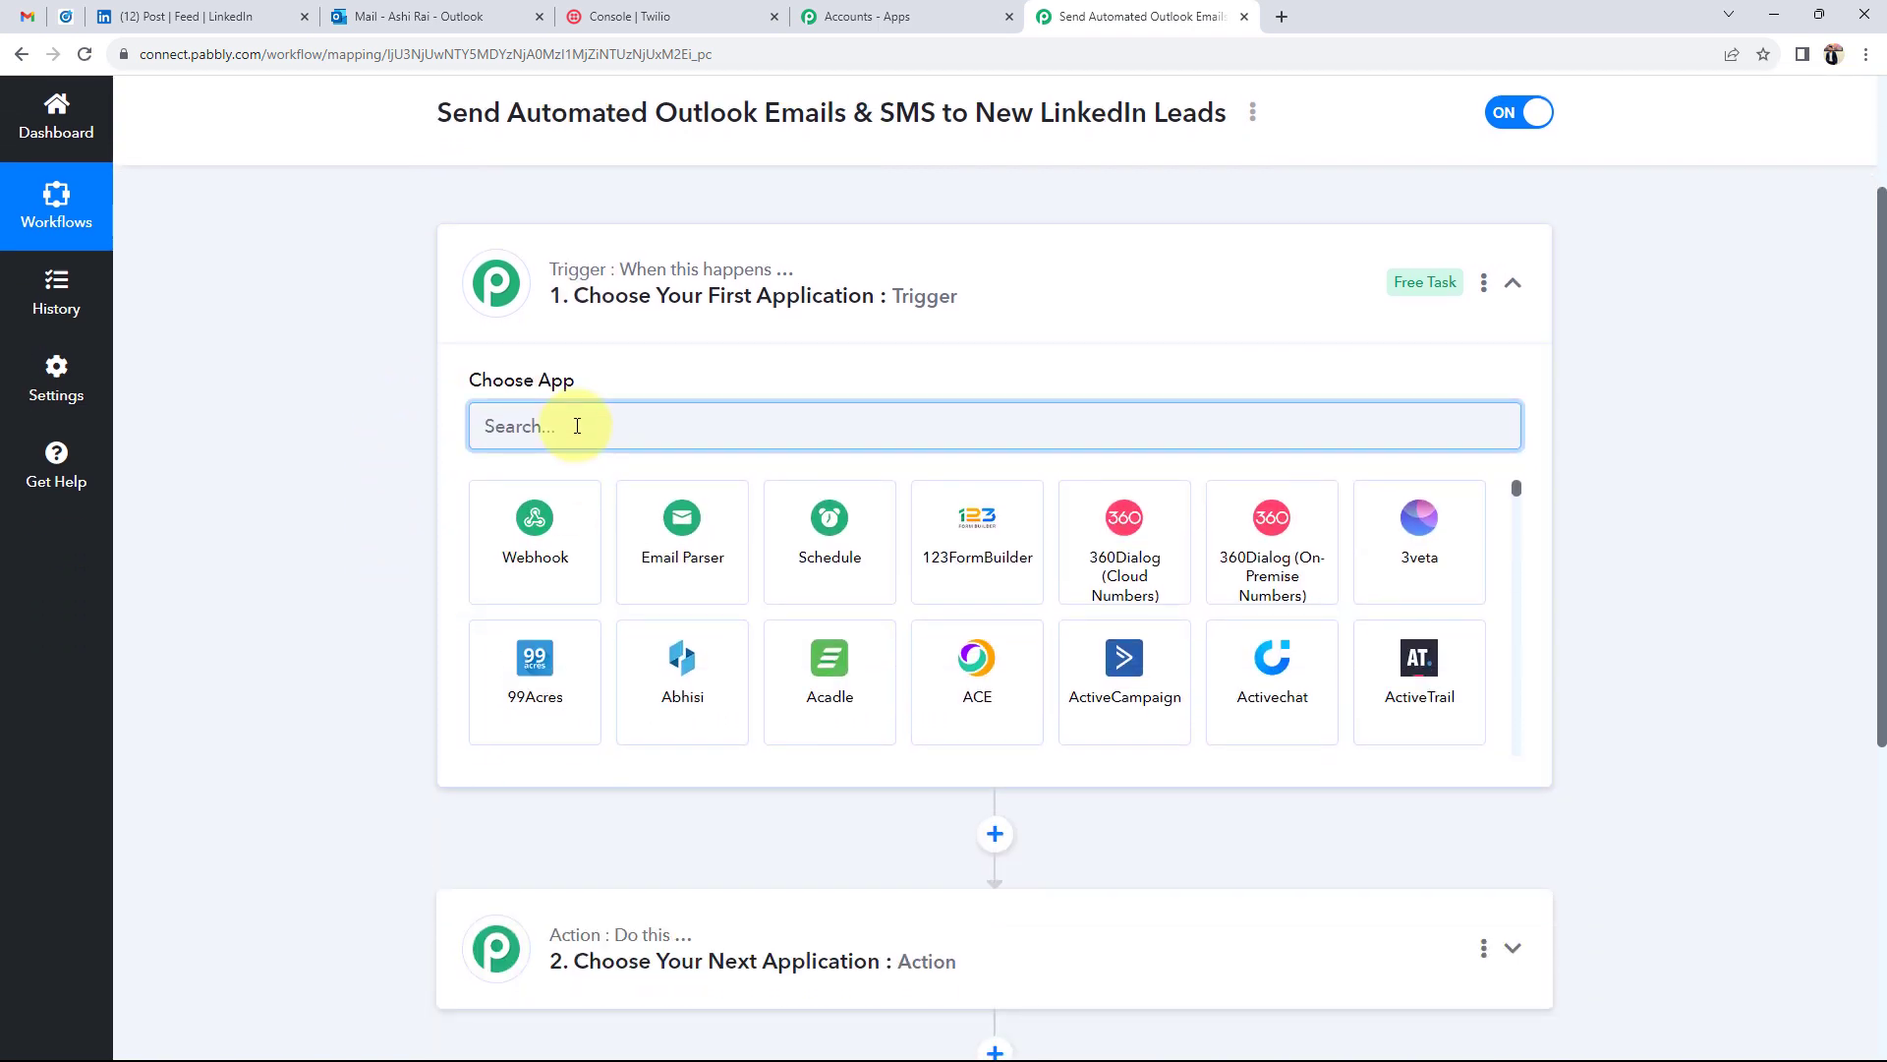
pyautogui.write('linke')
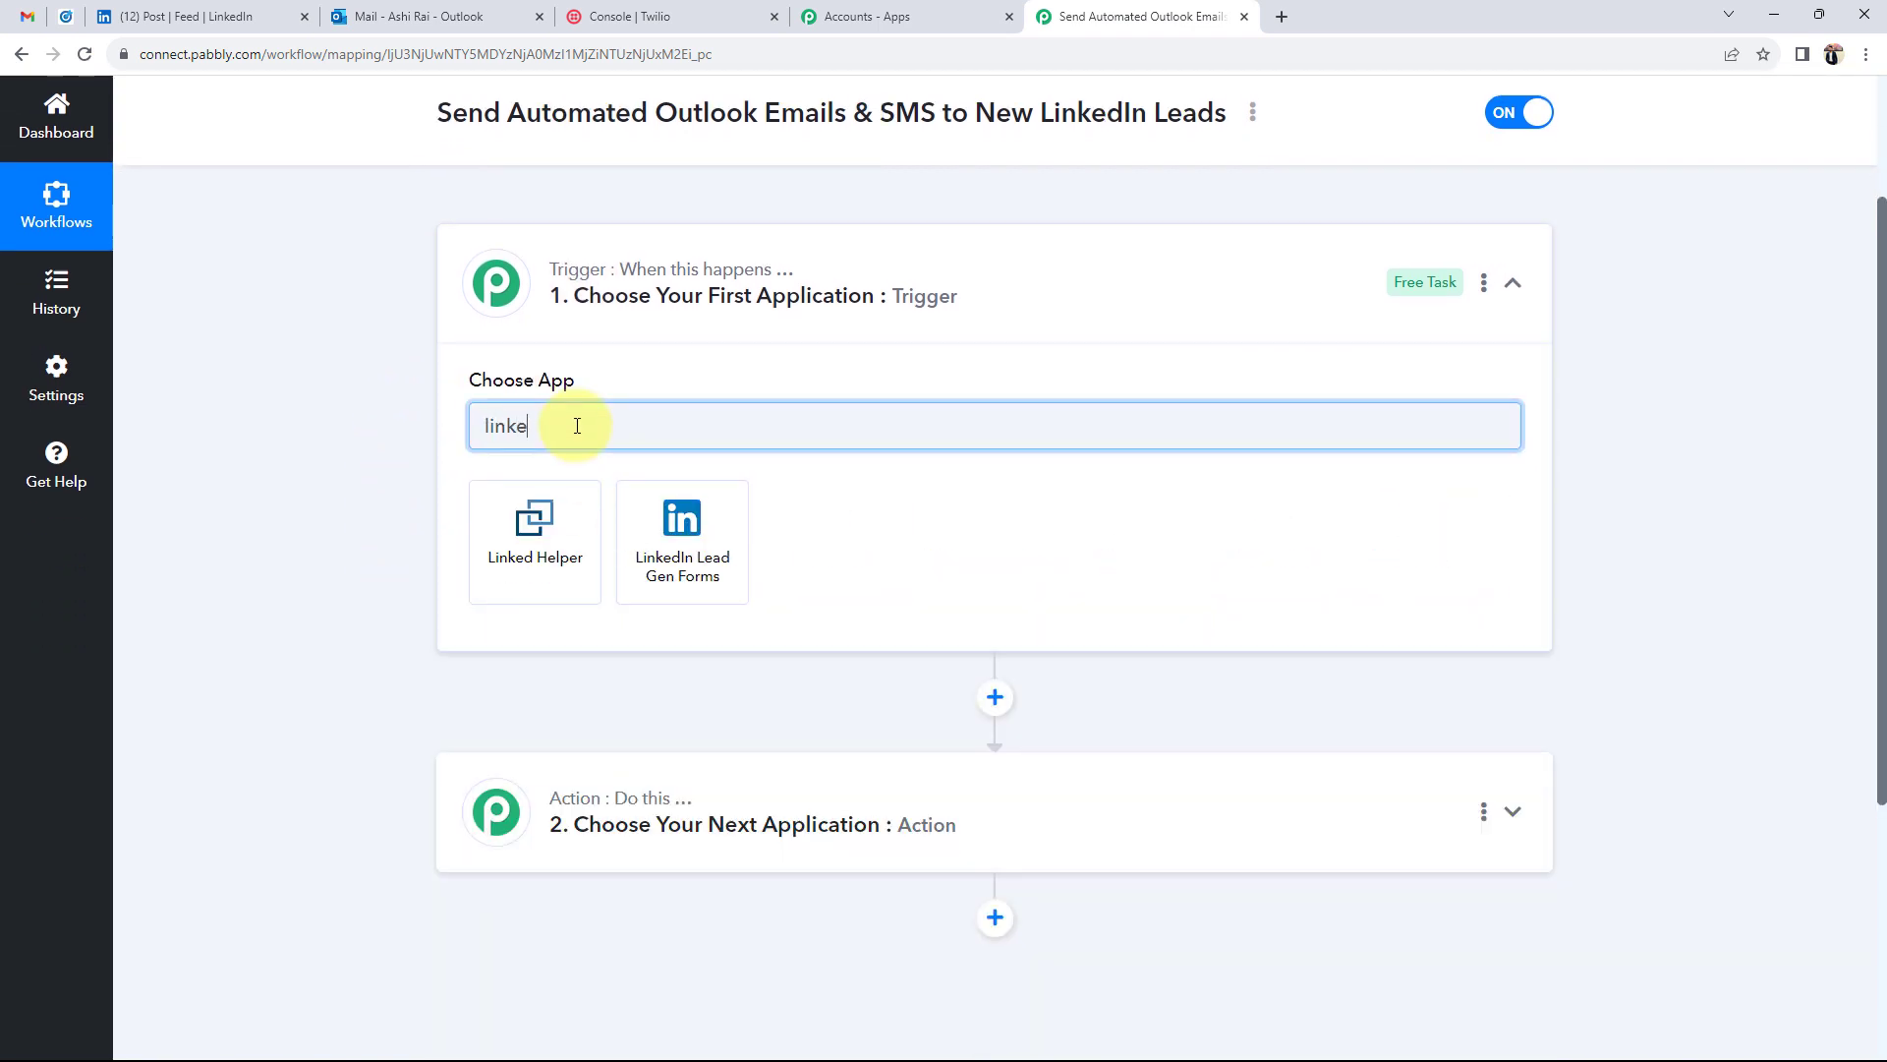
pyautogui.click(723, 543)
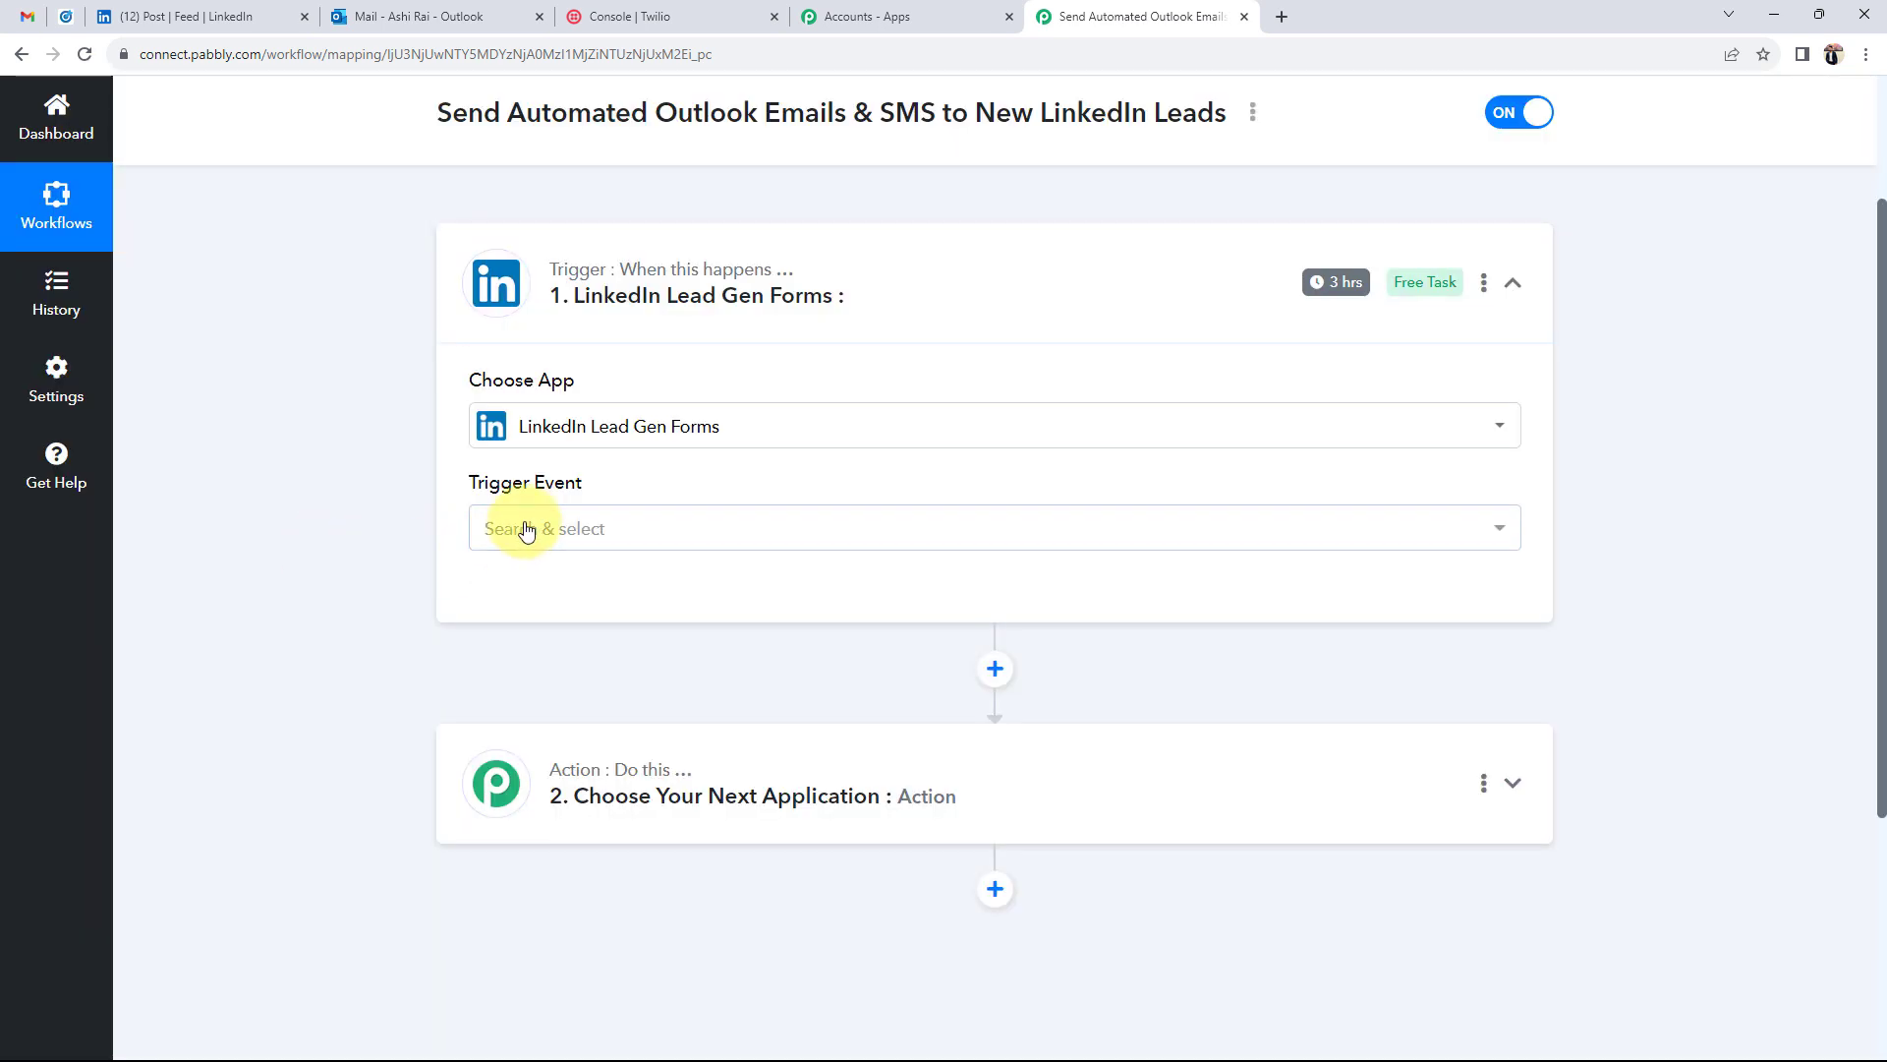
pyautogui.click(518, 528)
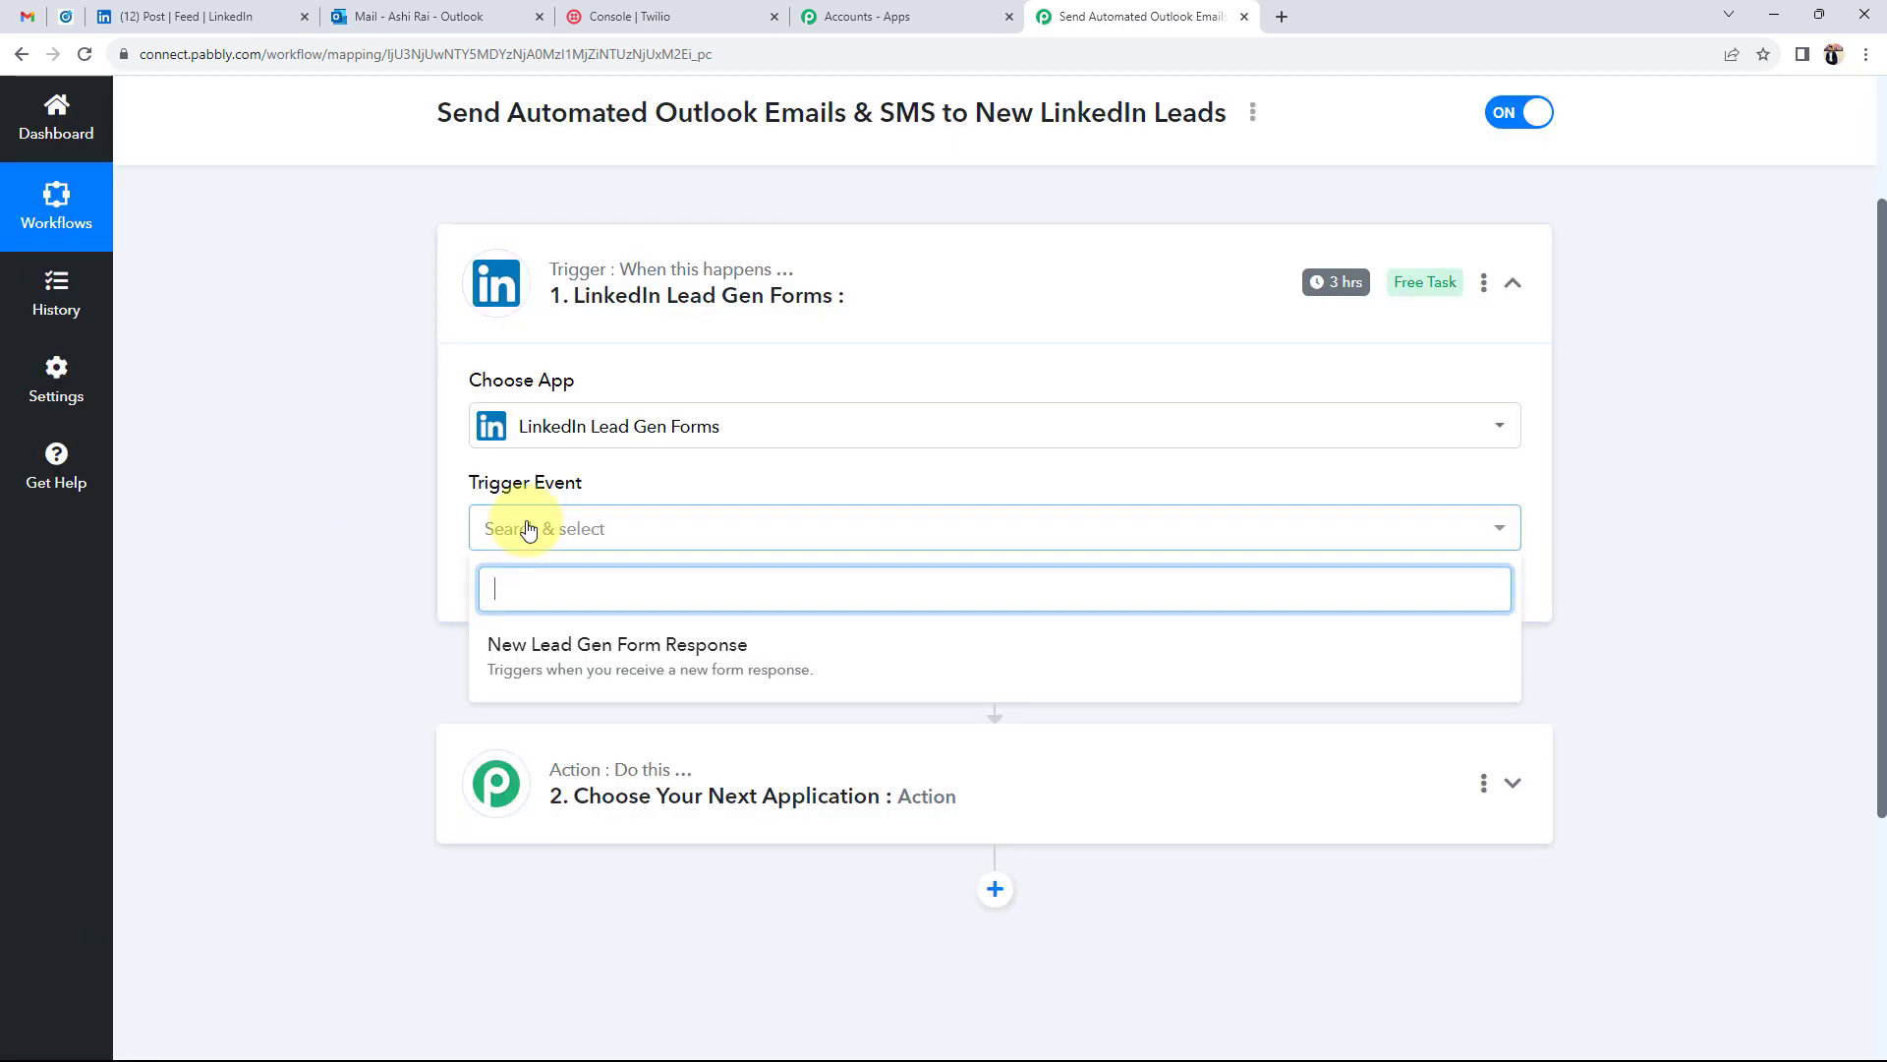
pyautogui.click(544, 652)
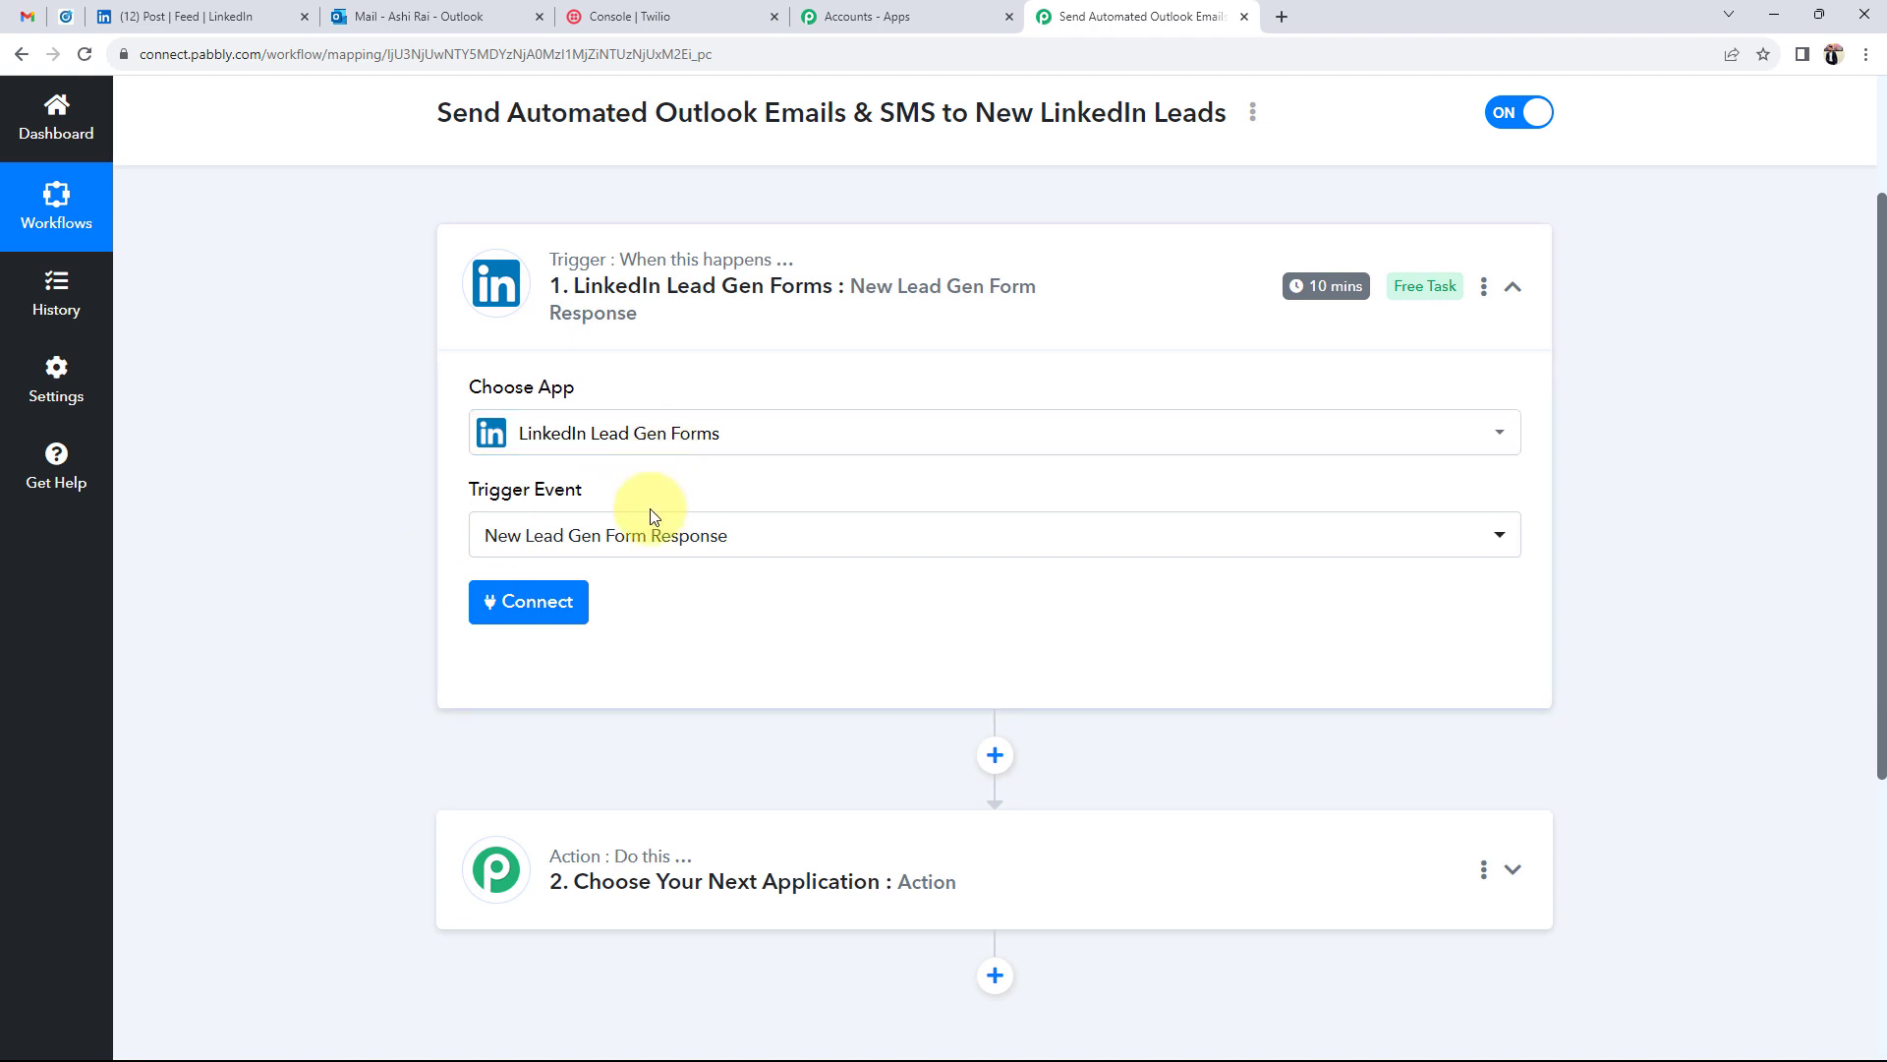
# Step: Set the first action step to Microsoft Office 365 with the event Send Mail
pyautogui.scroll(-3, 354, 619)
pyautogui.click(476, 619)
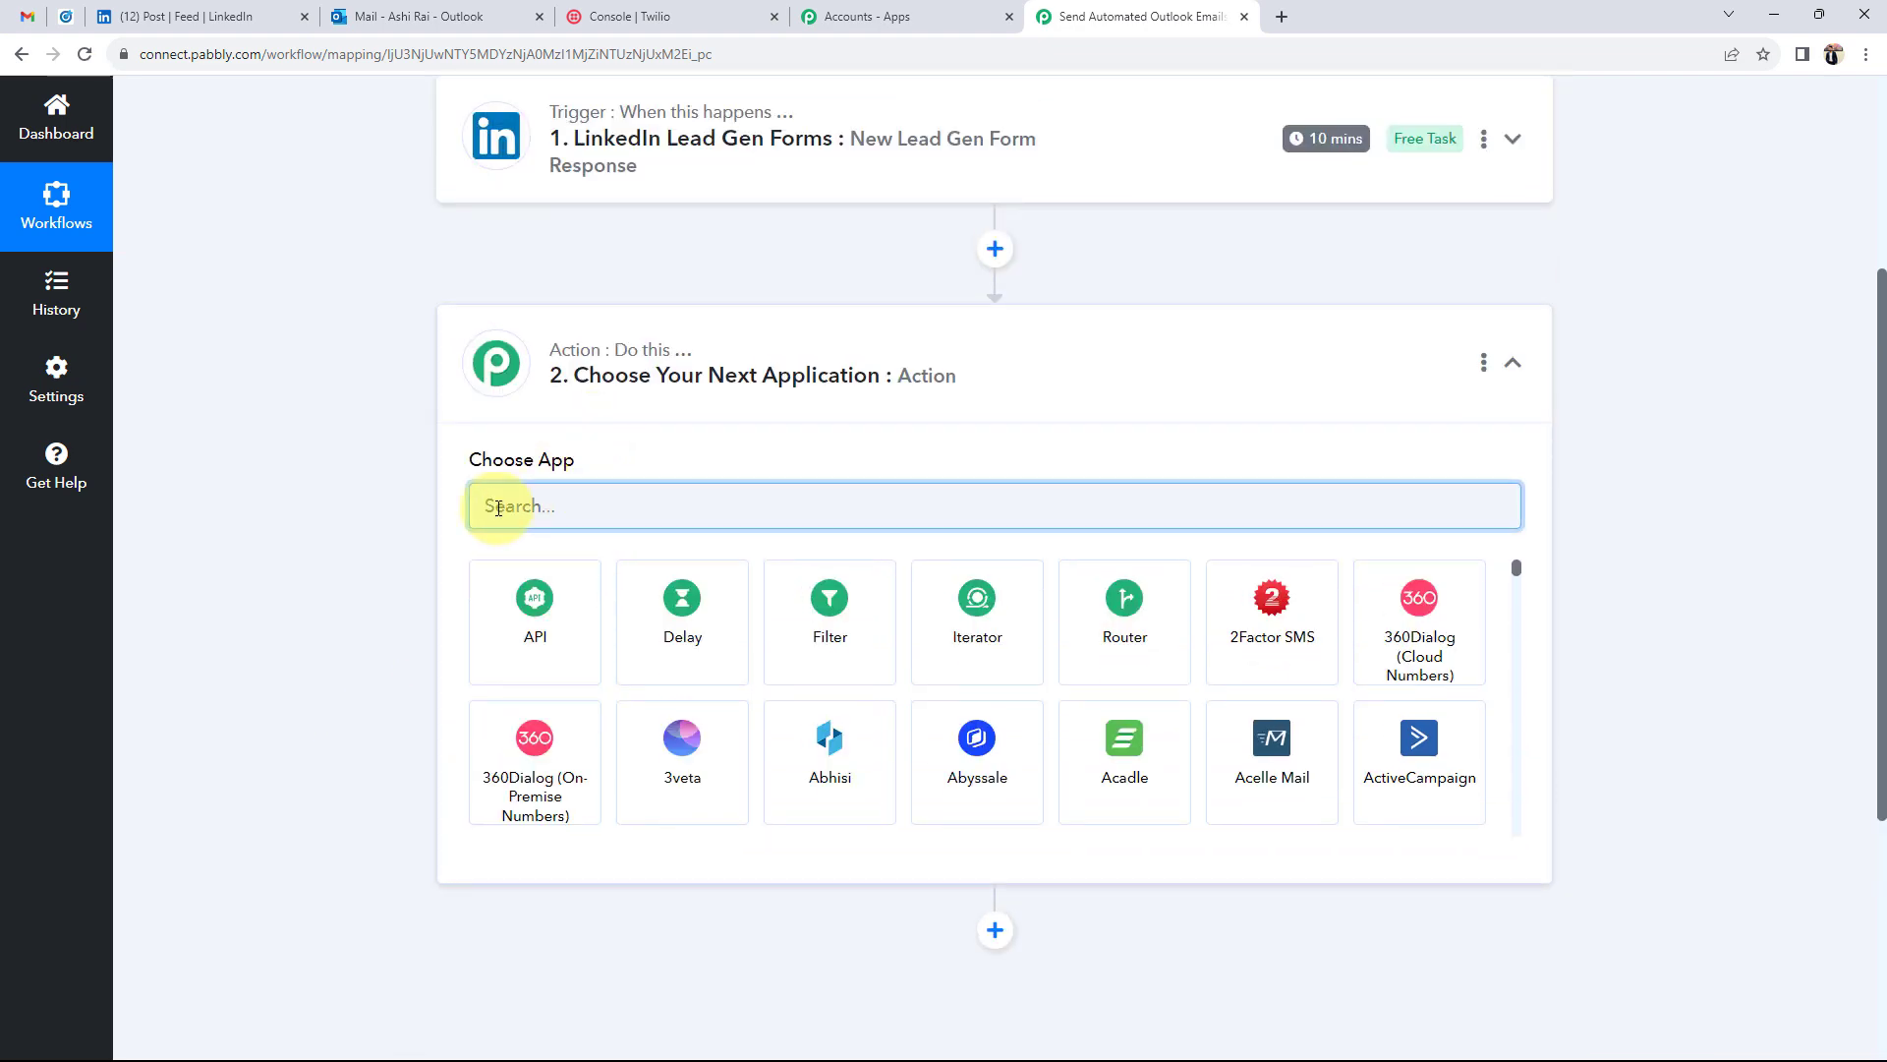
pyautogui.write('micro')
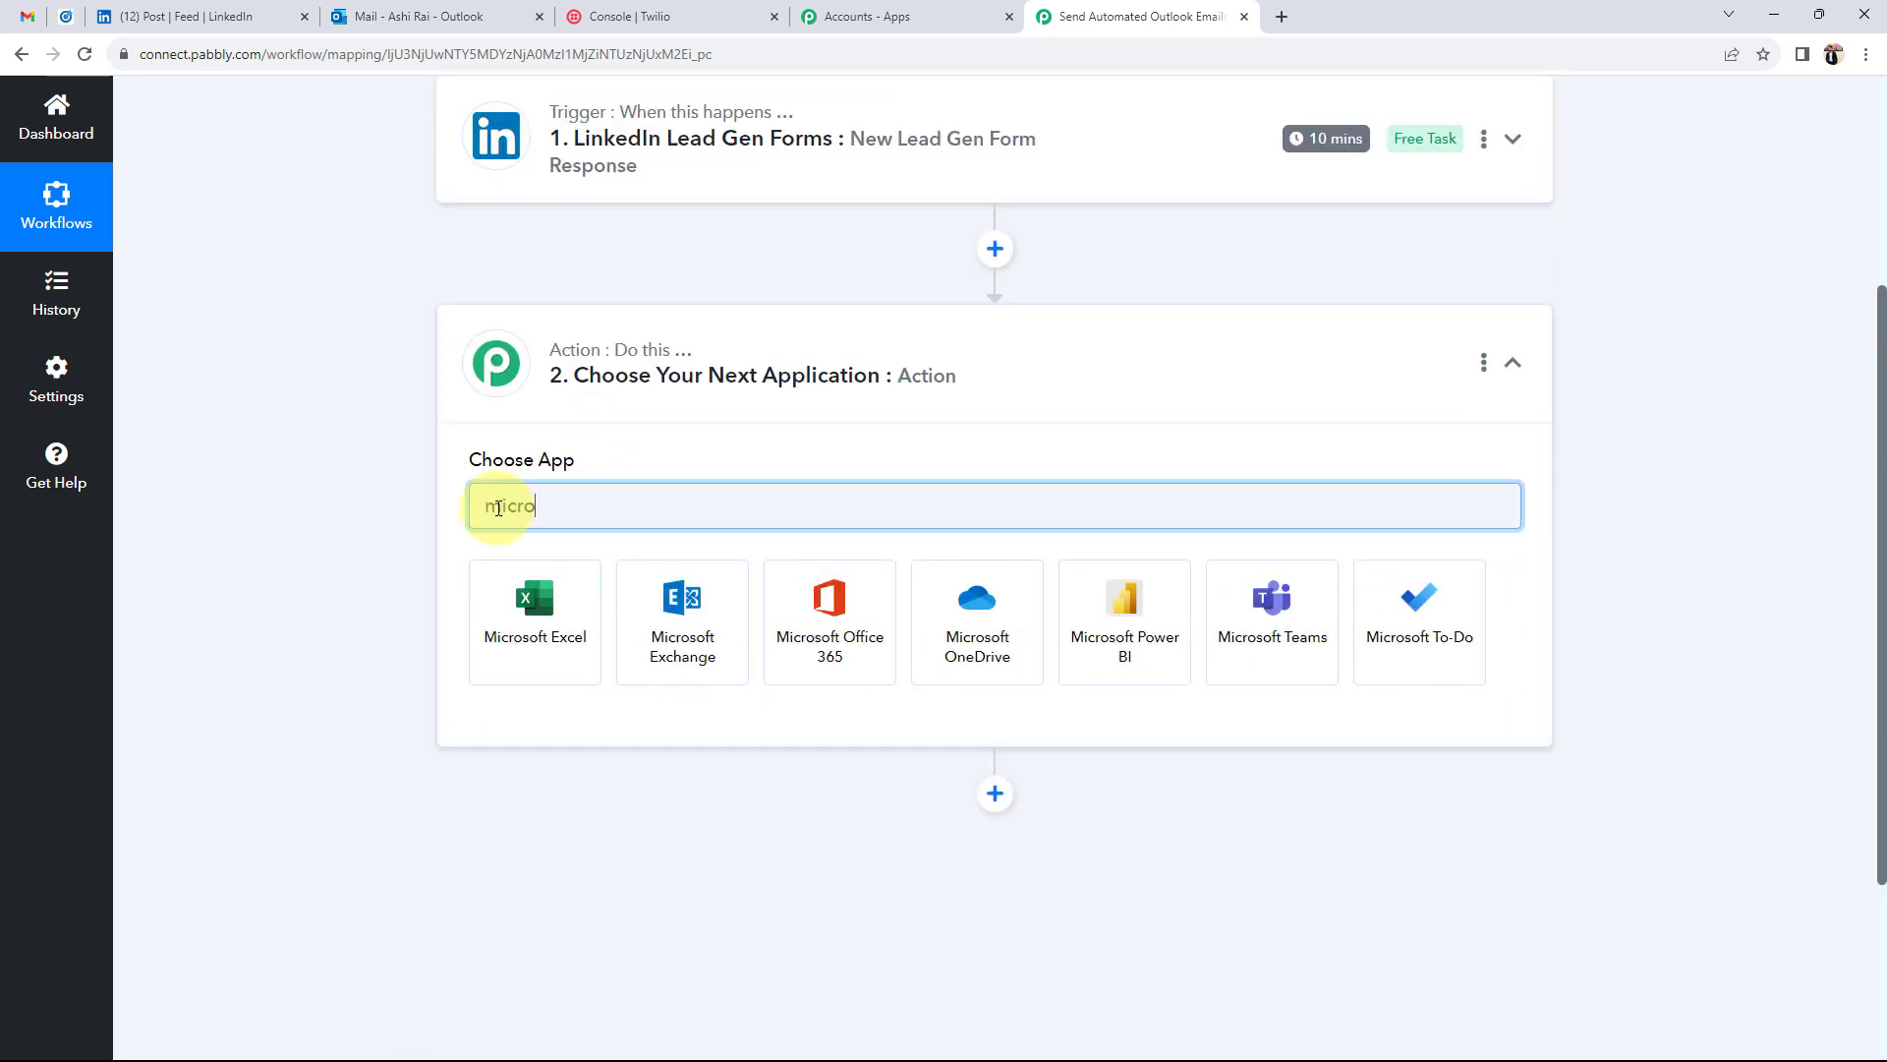
pyautogui.click(830, 641)
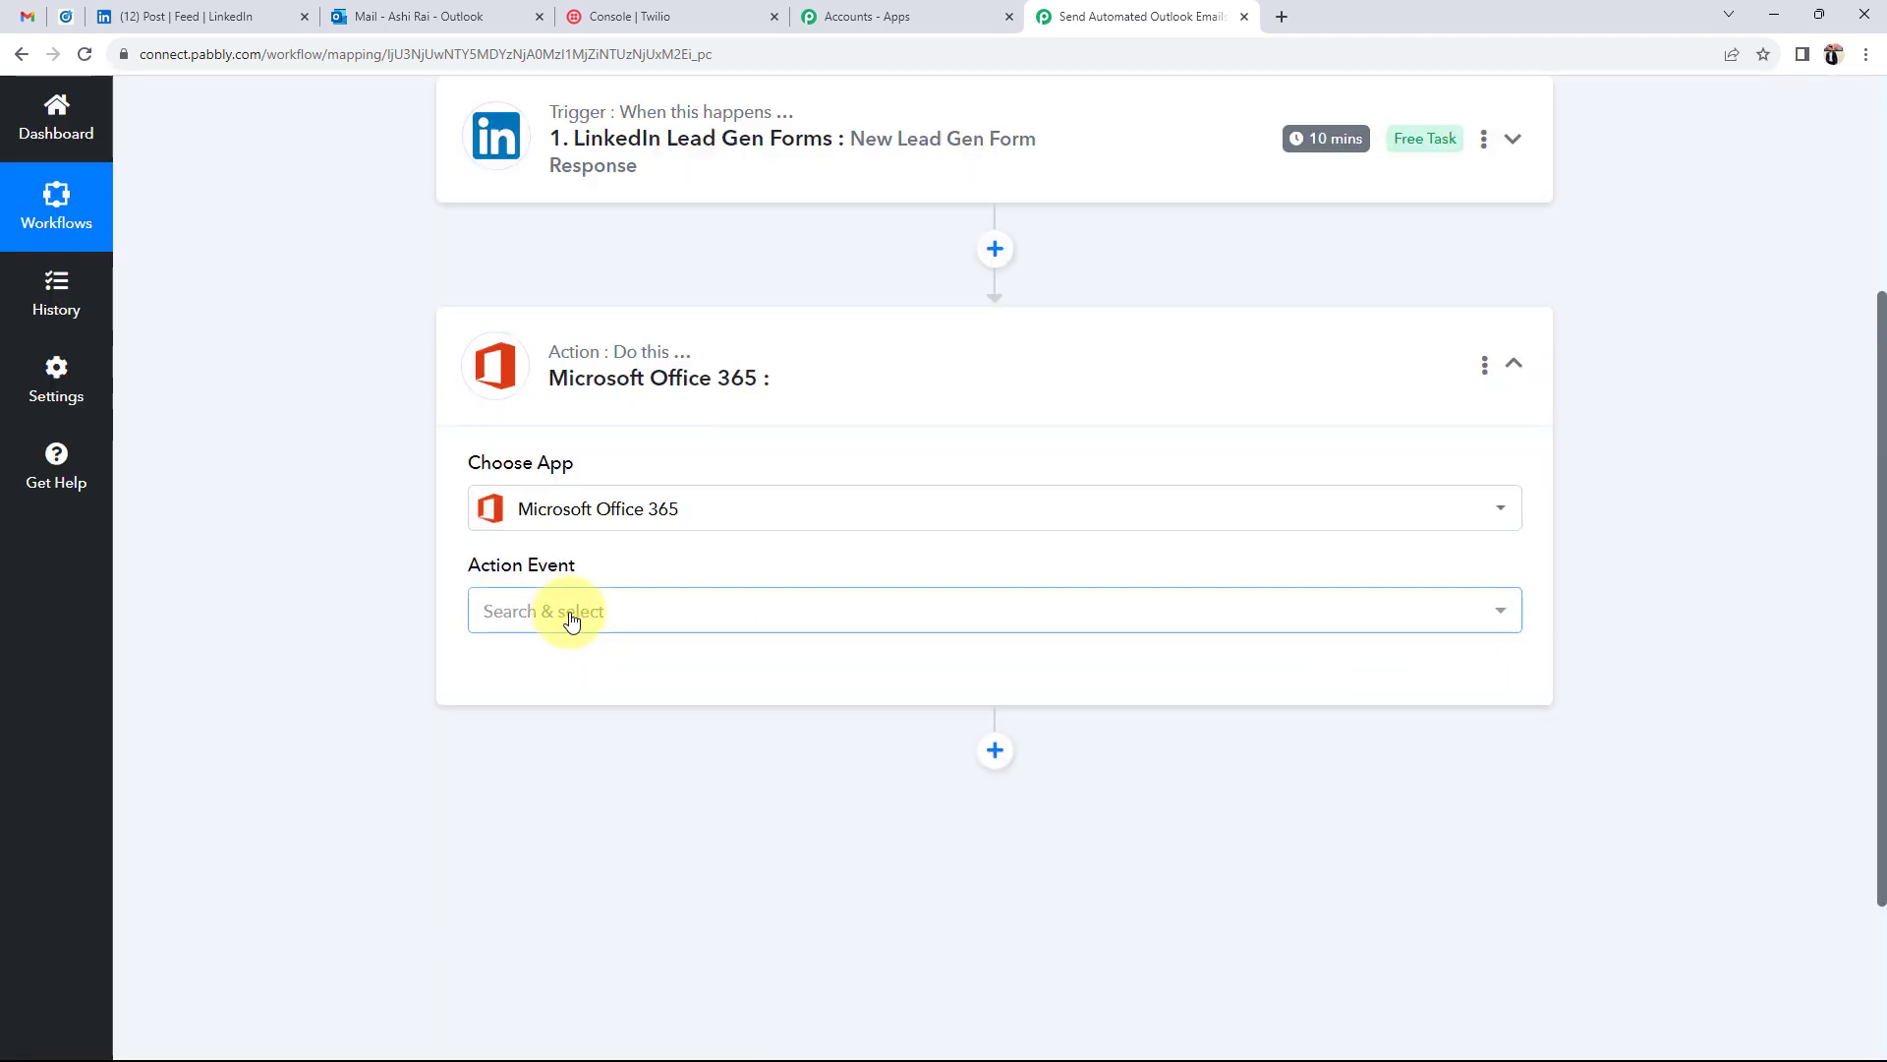
pyautogui.click(571, 620)
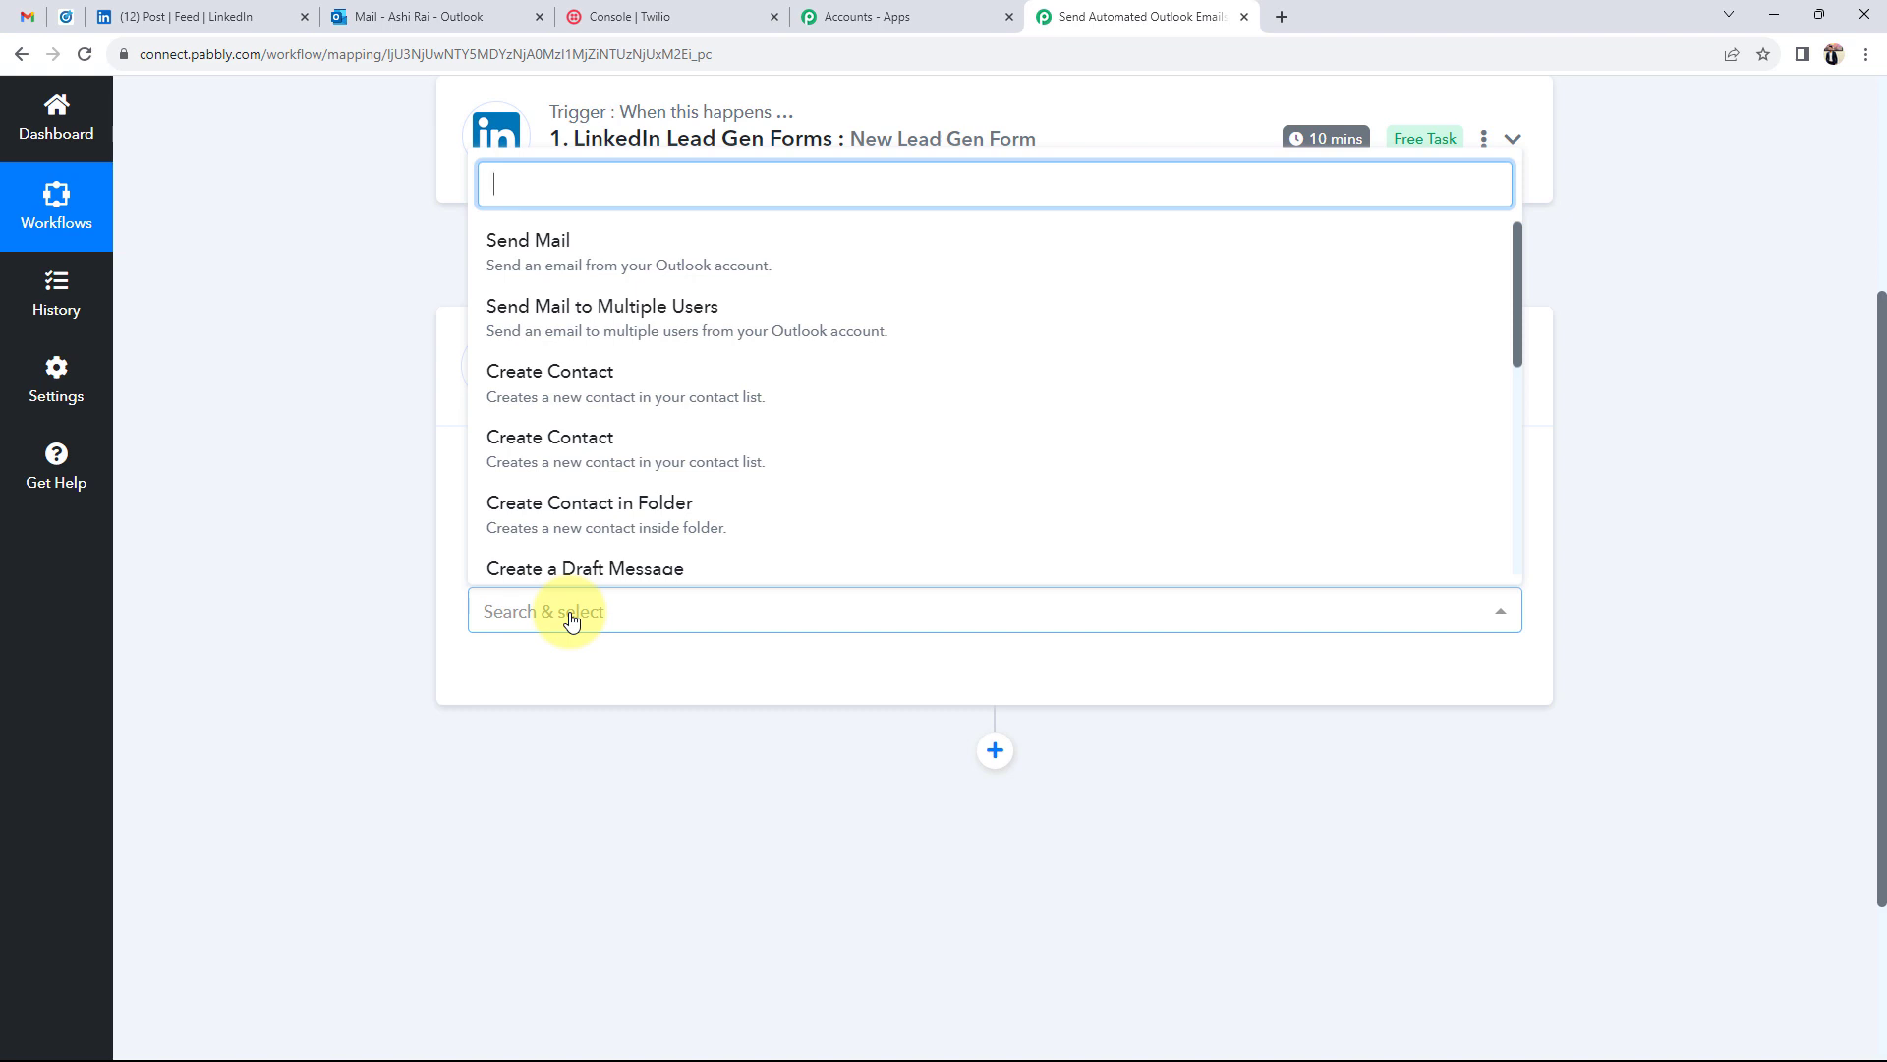
pyautogui.click(569, 246)
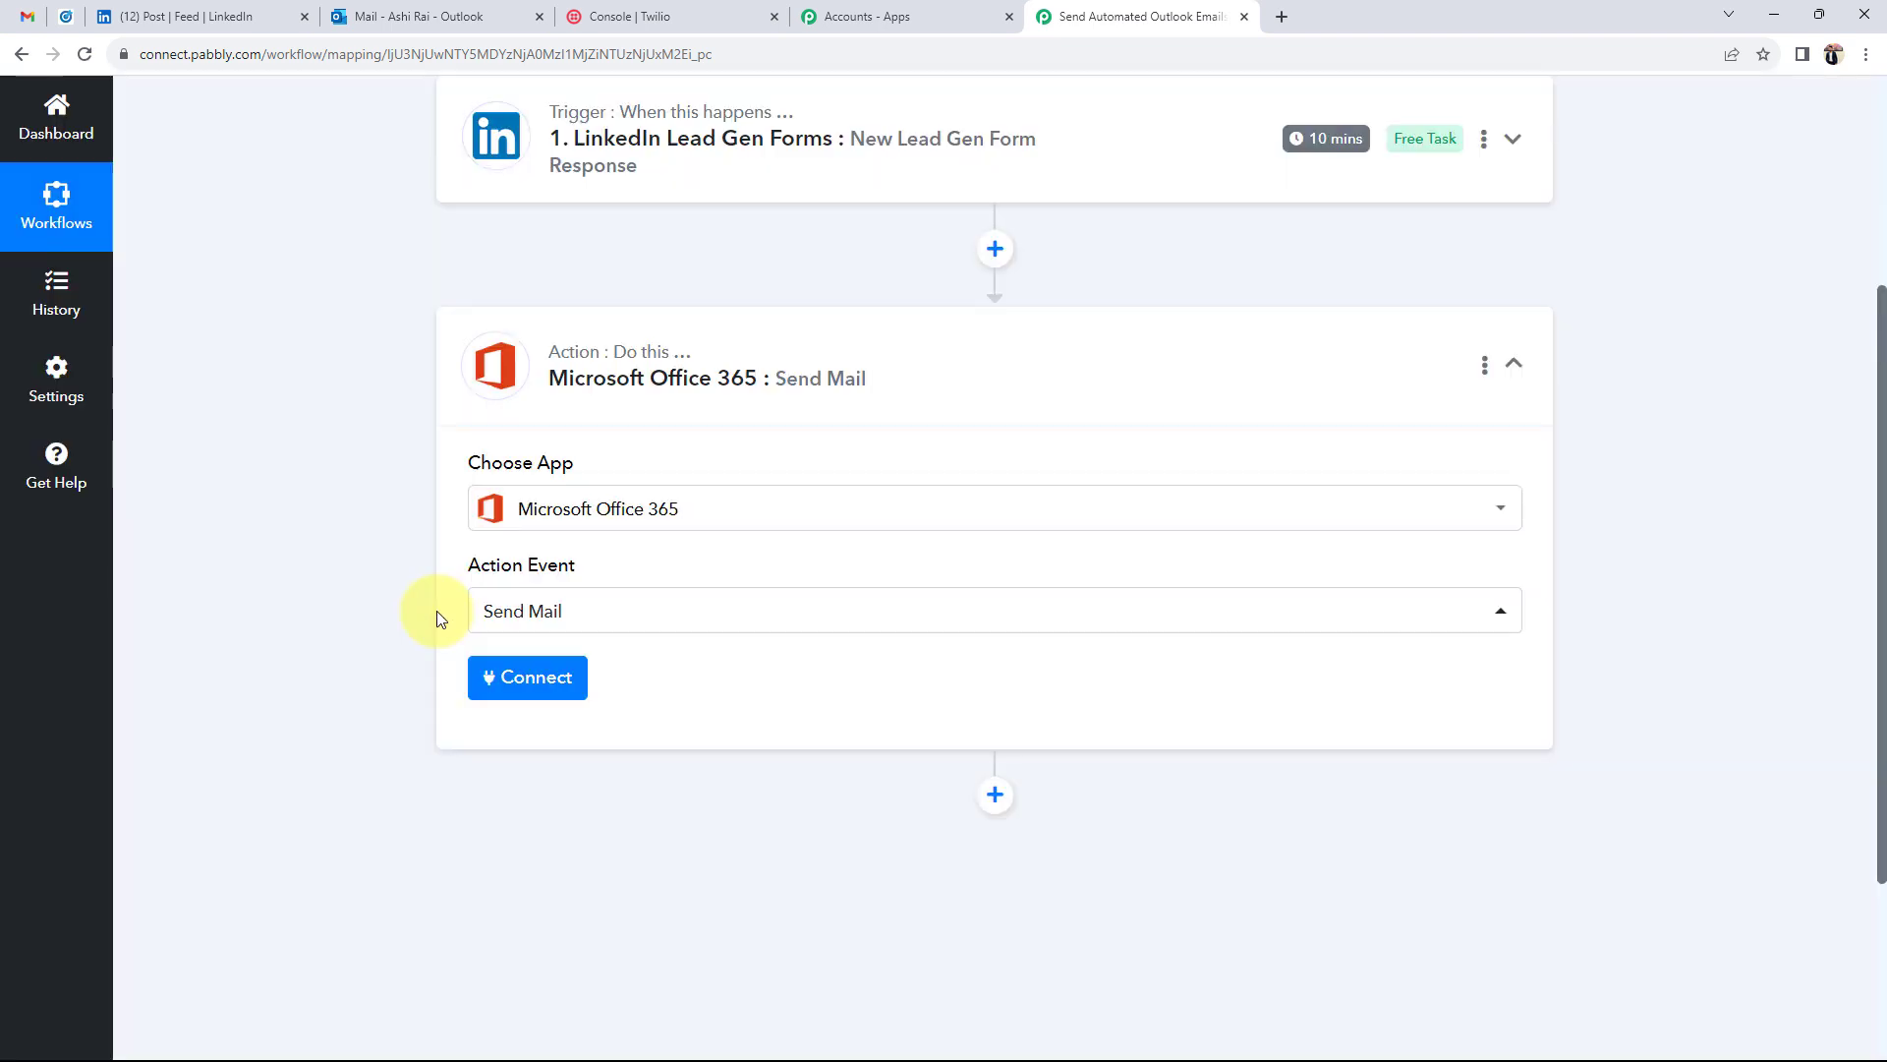
# Step: Add a second action step after Send Mail using Twilio with the event Send SMS Message
pyautogui.scroll(-2, 487, 659)
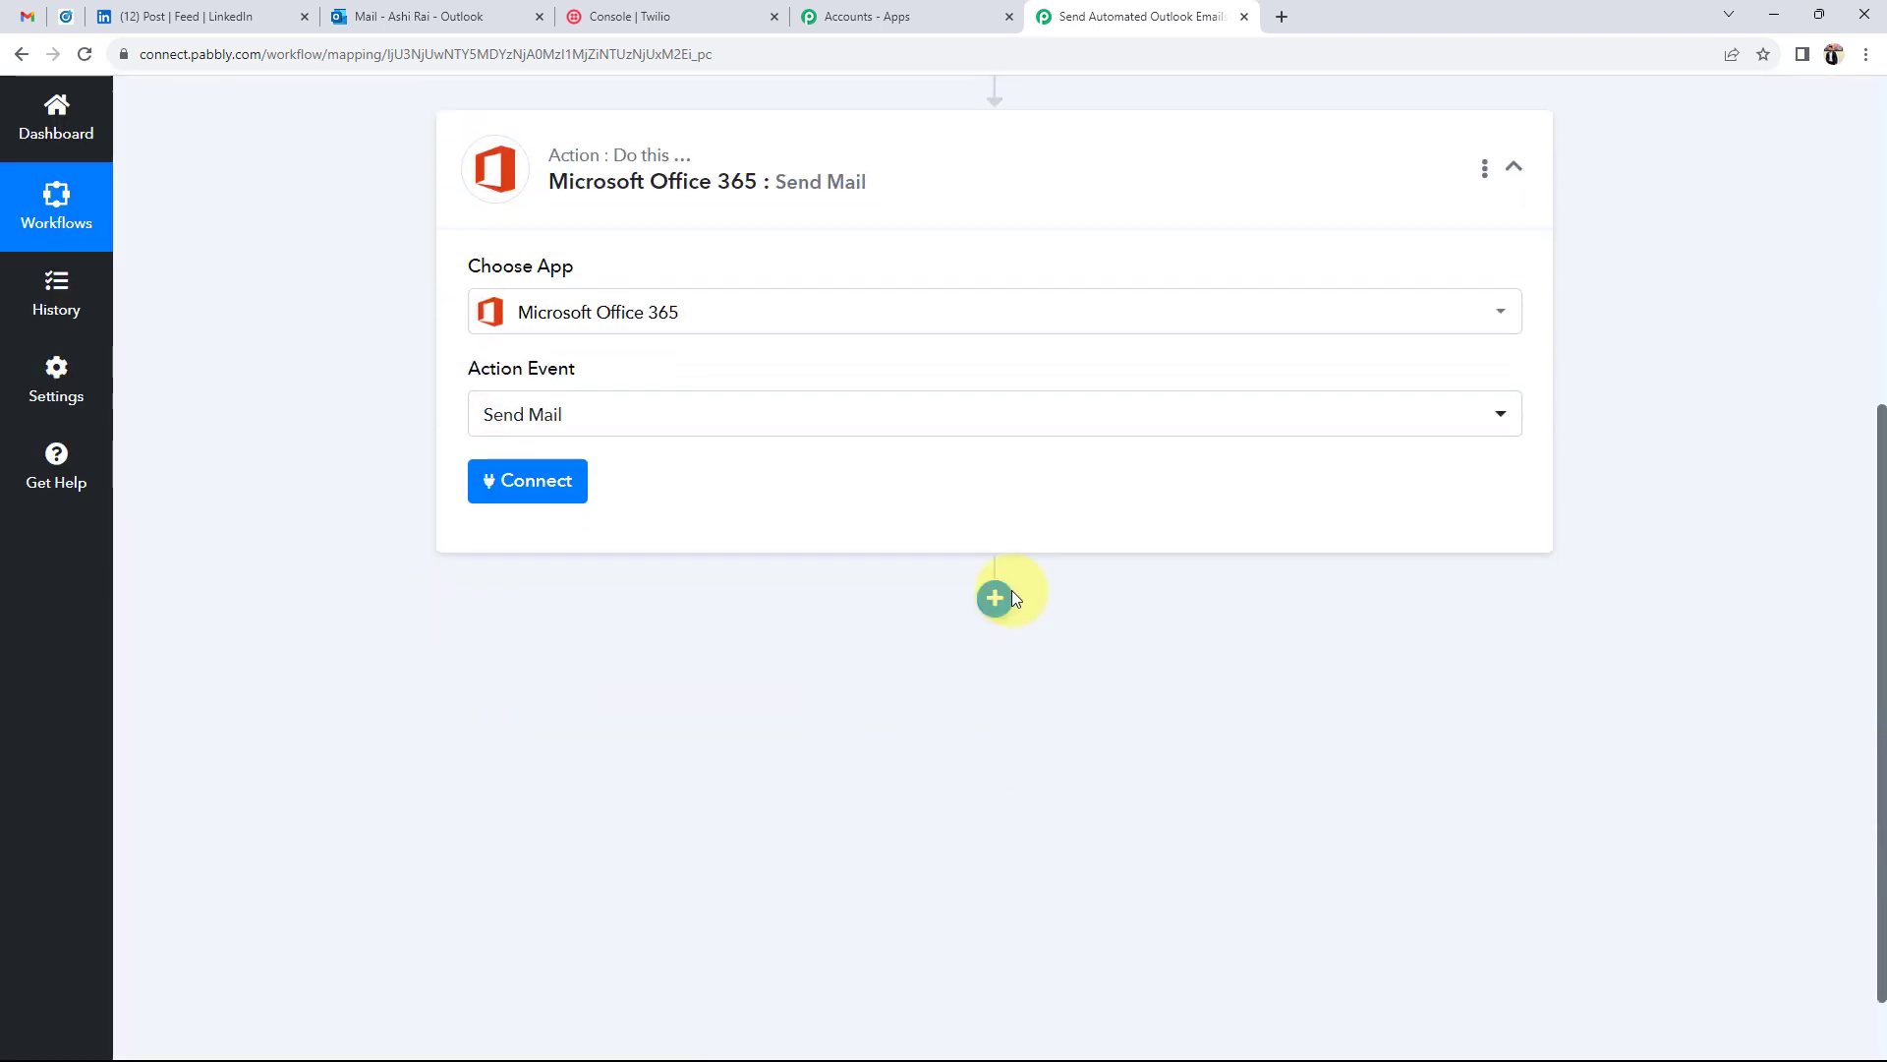
pyautogui.click(1011, 595)
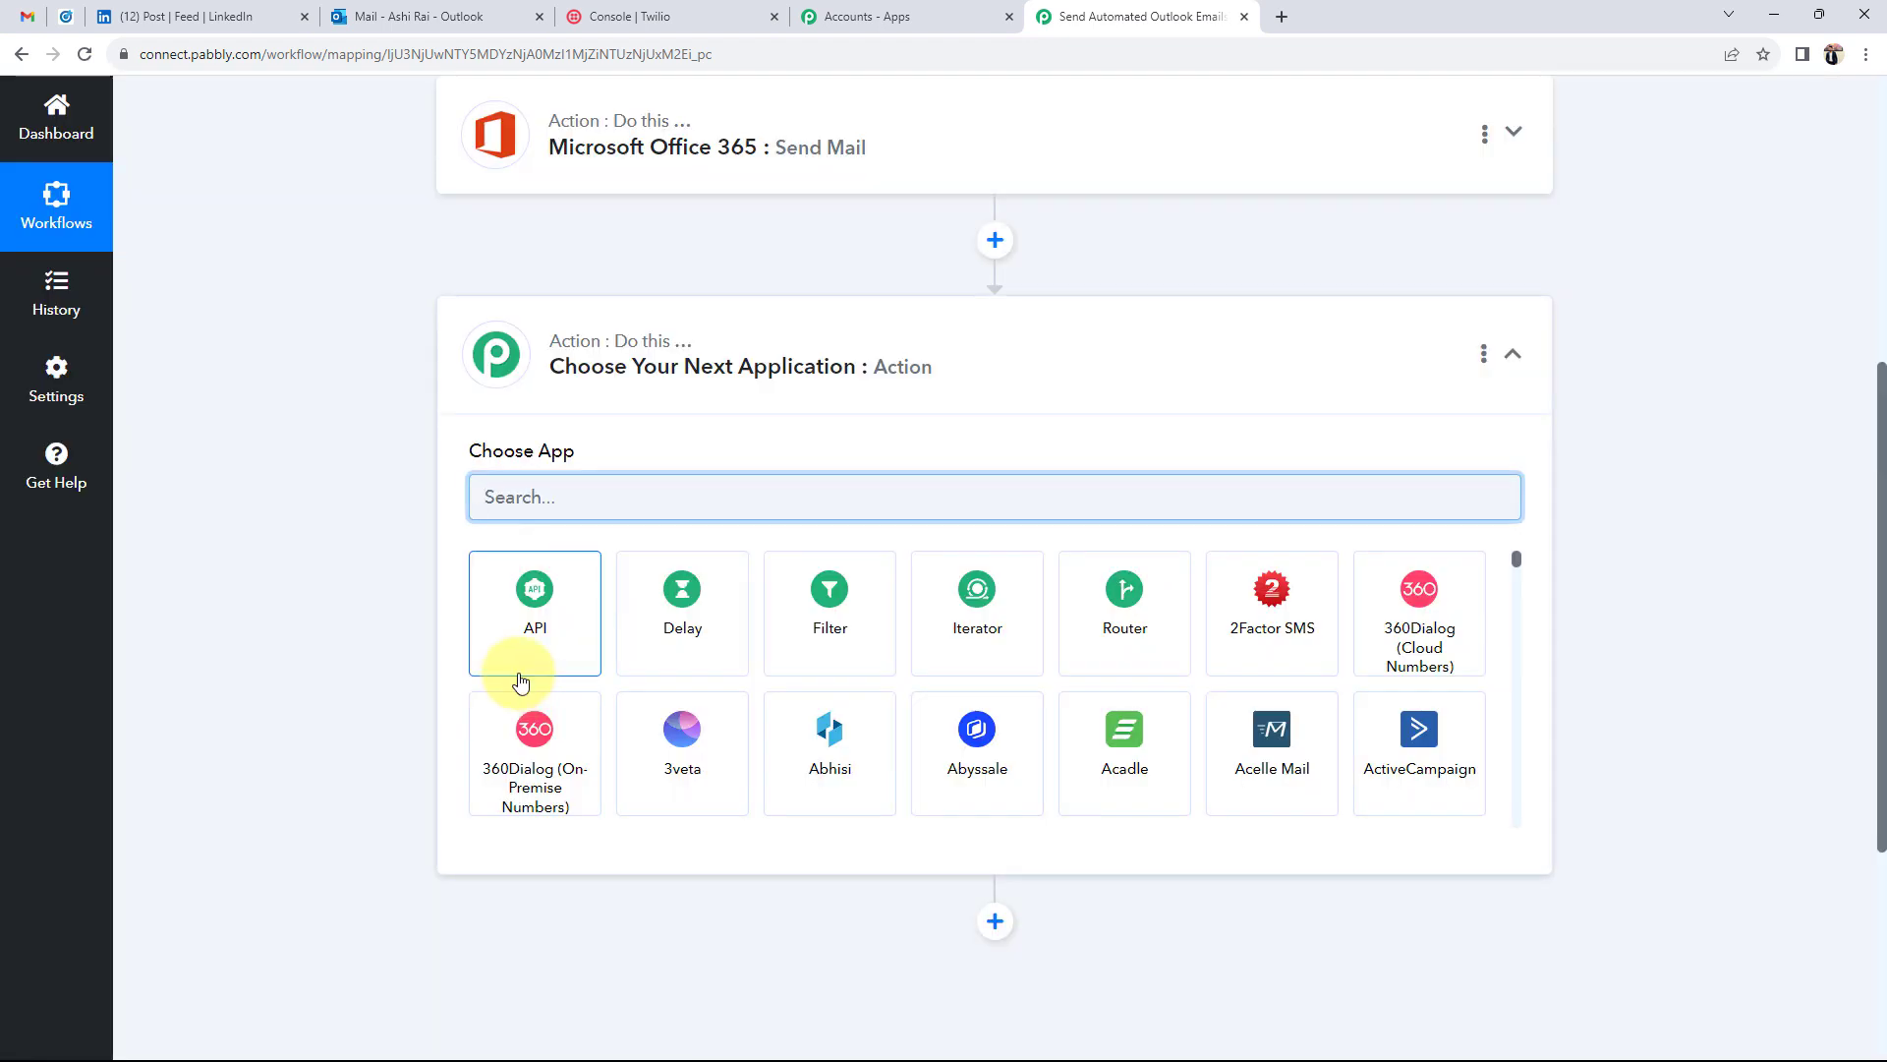
pyautogui.write('twil')
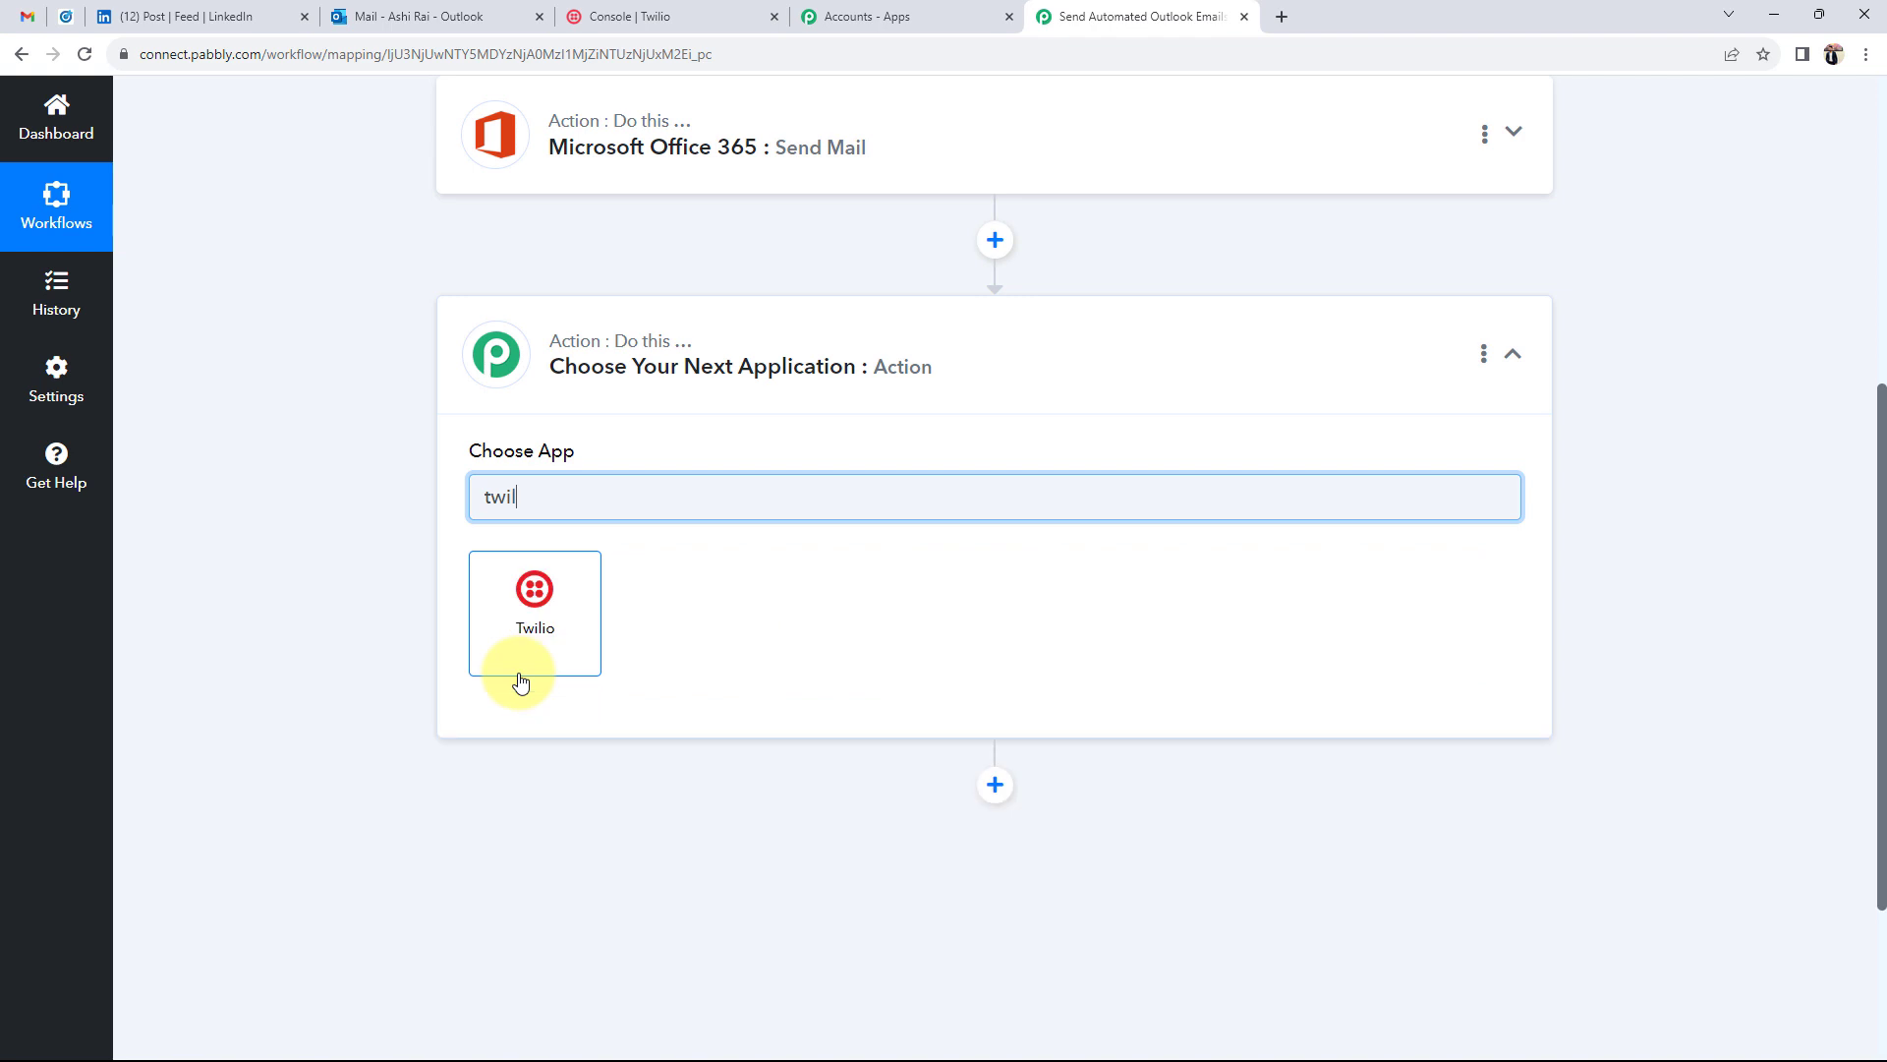
pyautogui.click(523, 640)
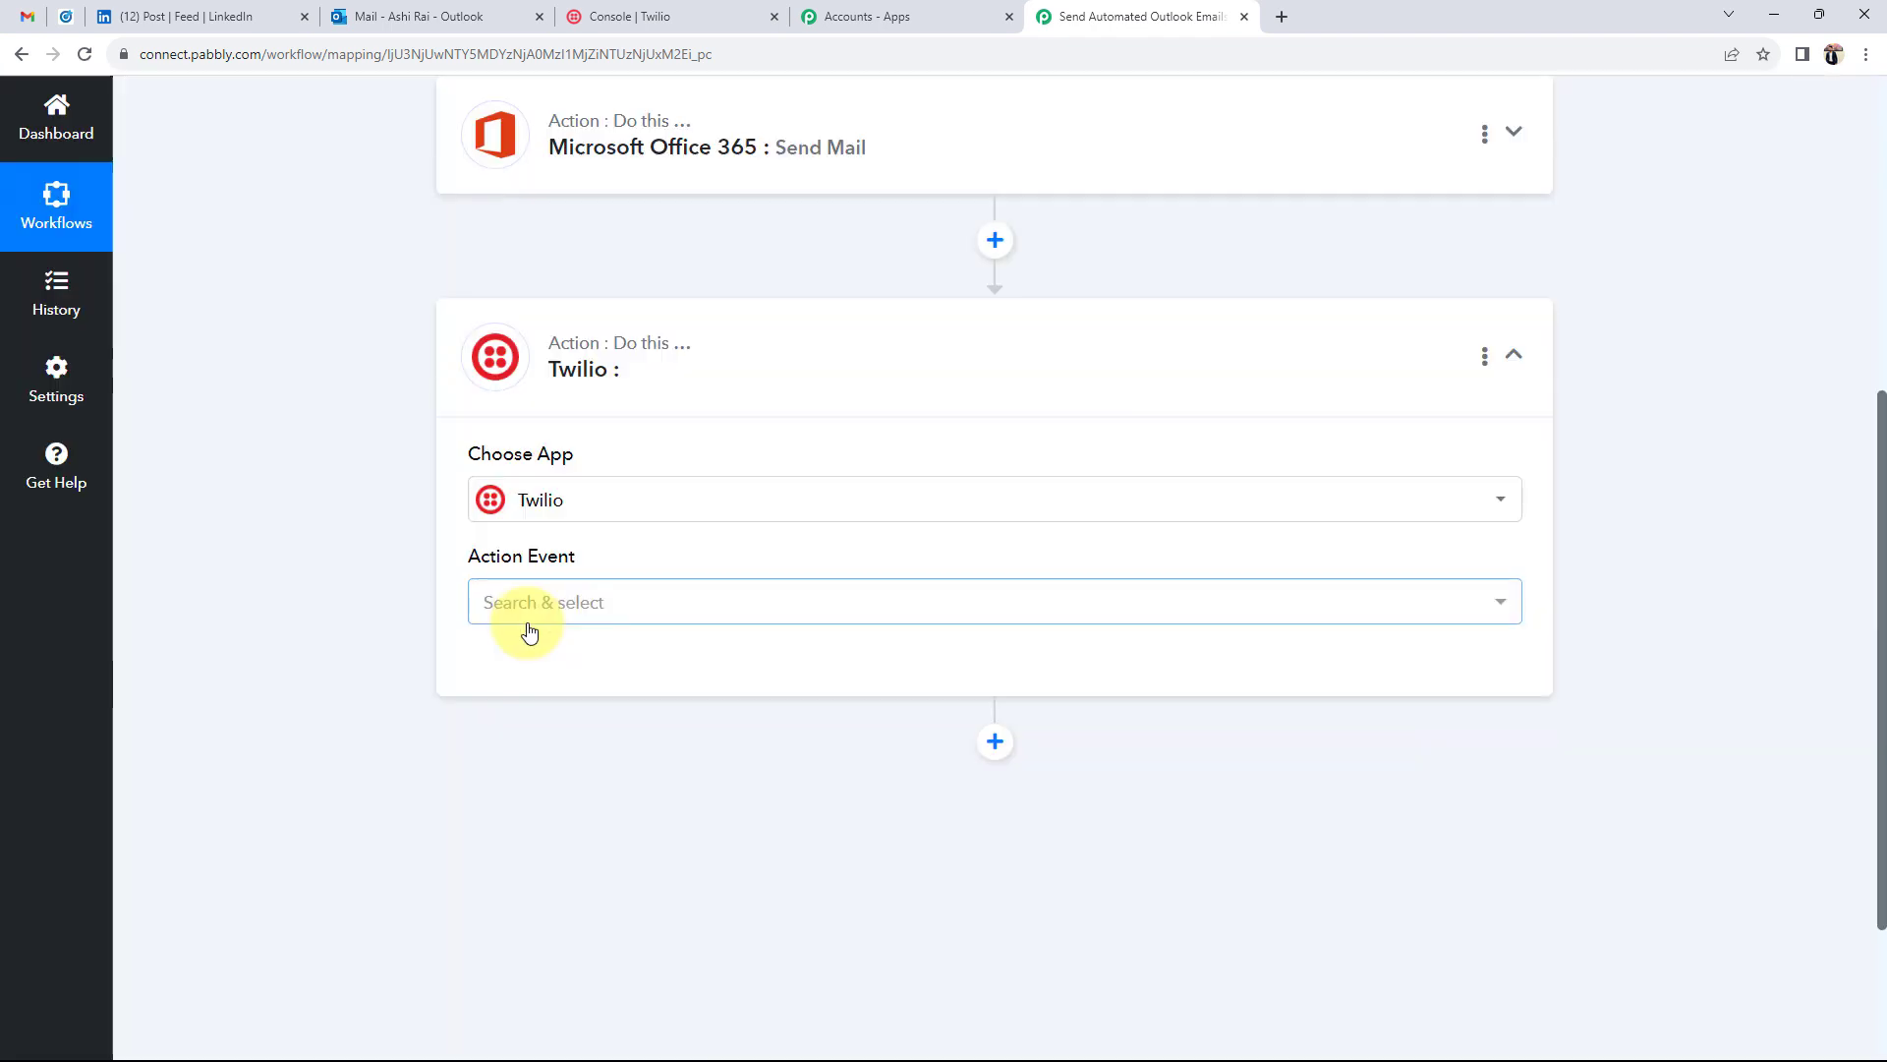
pyautogui.click(528, 631)
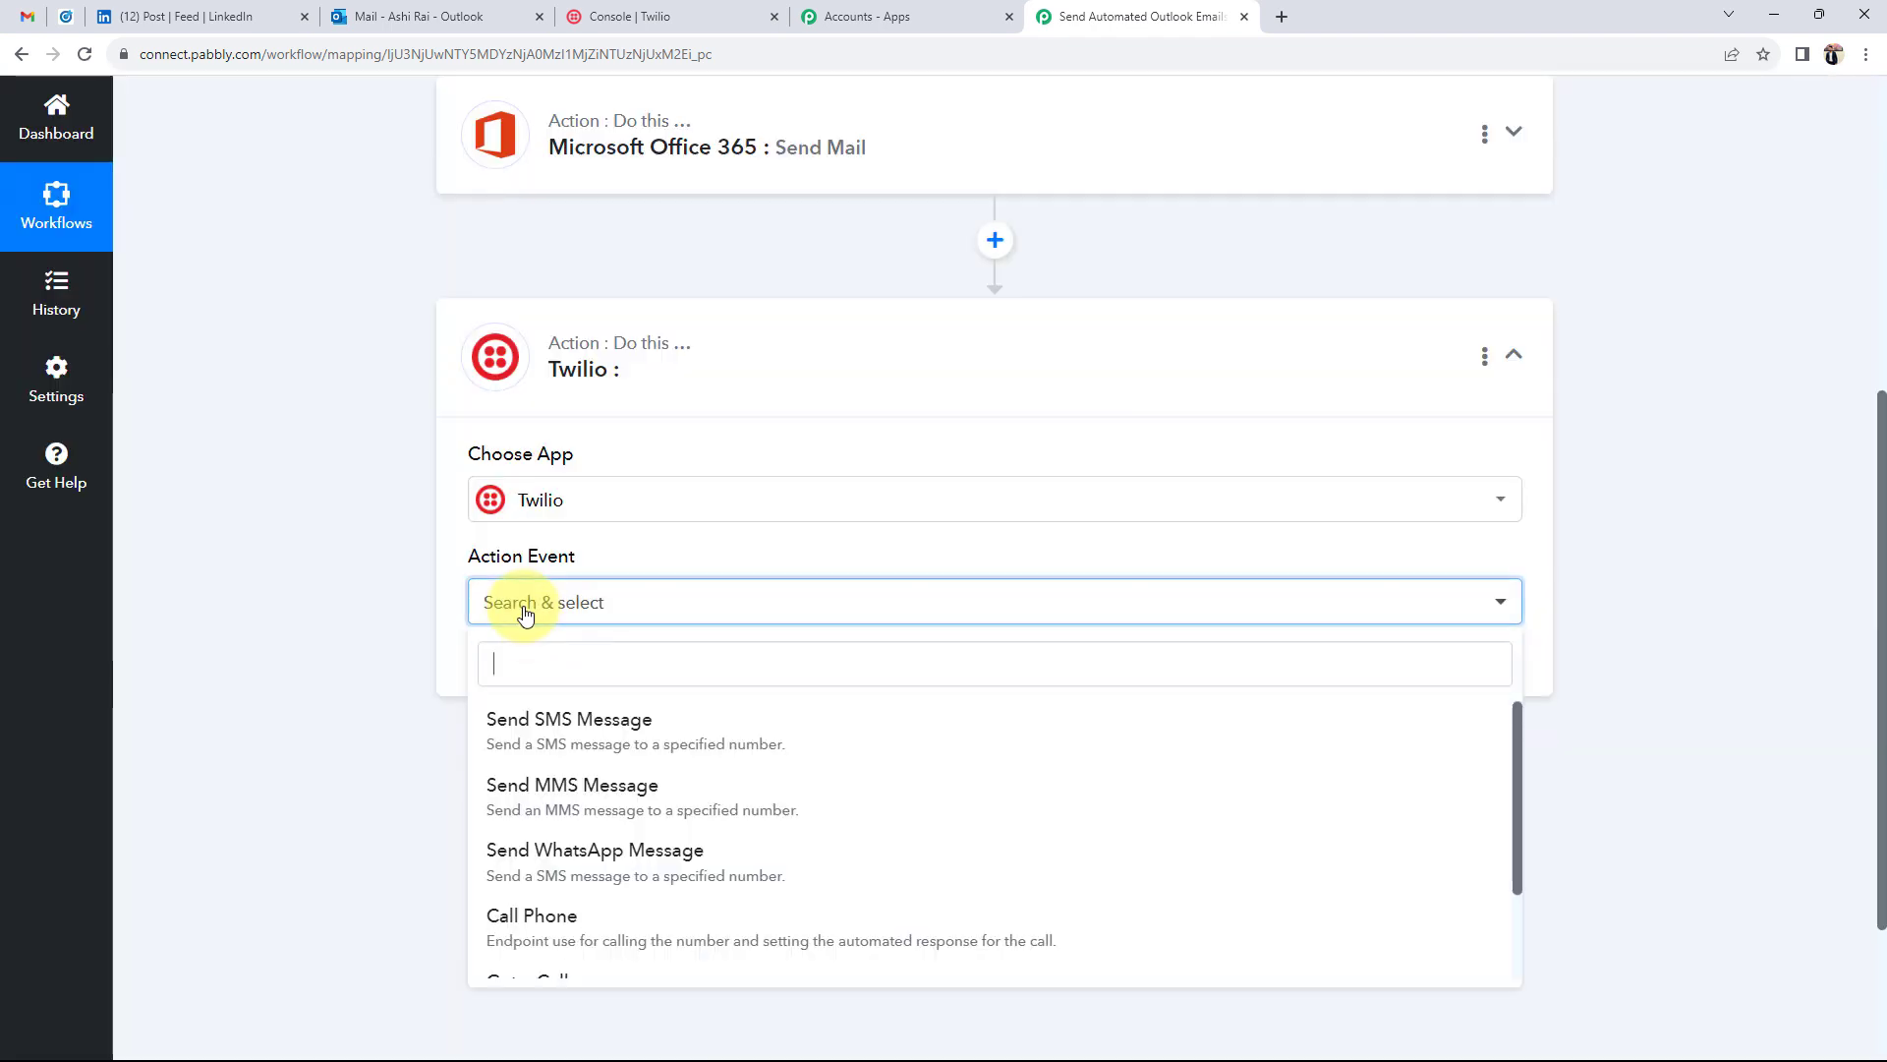
pyautogui.click(479, 750)
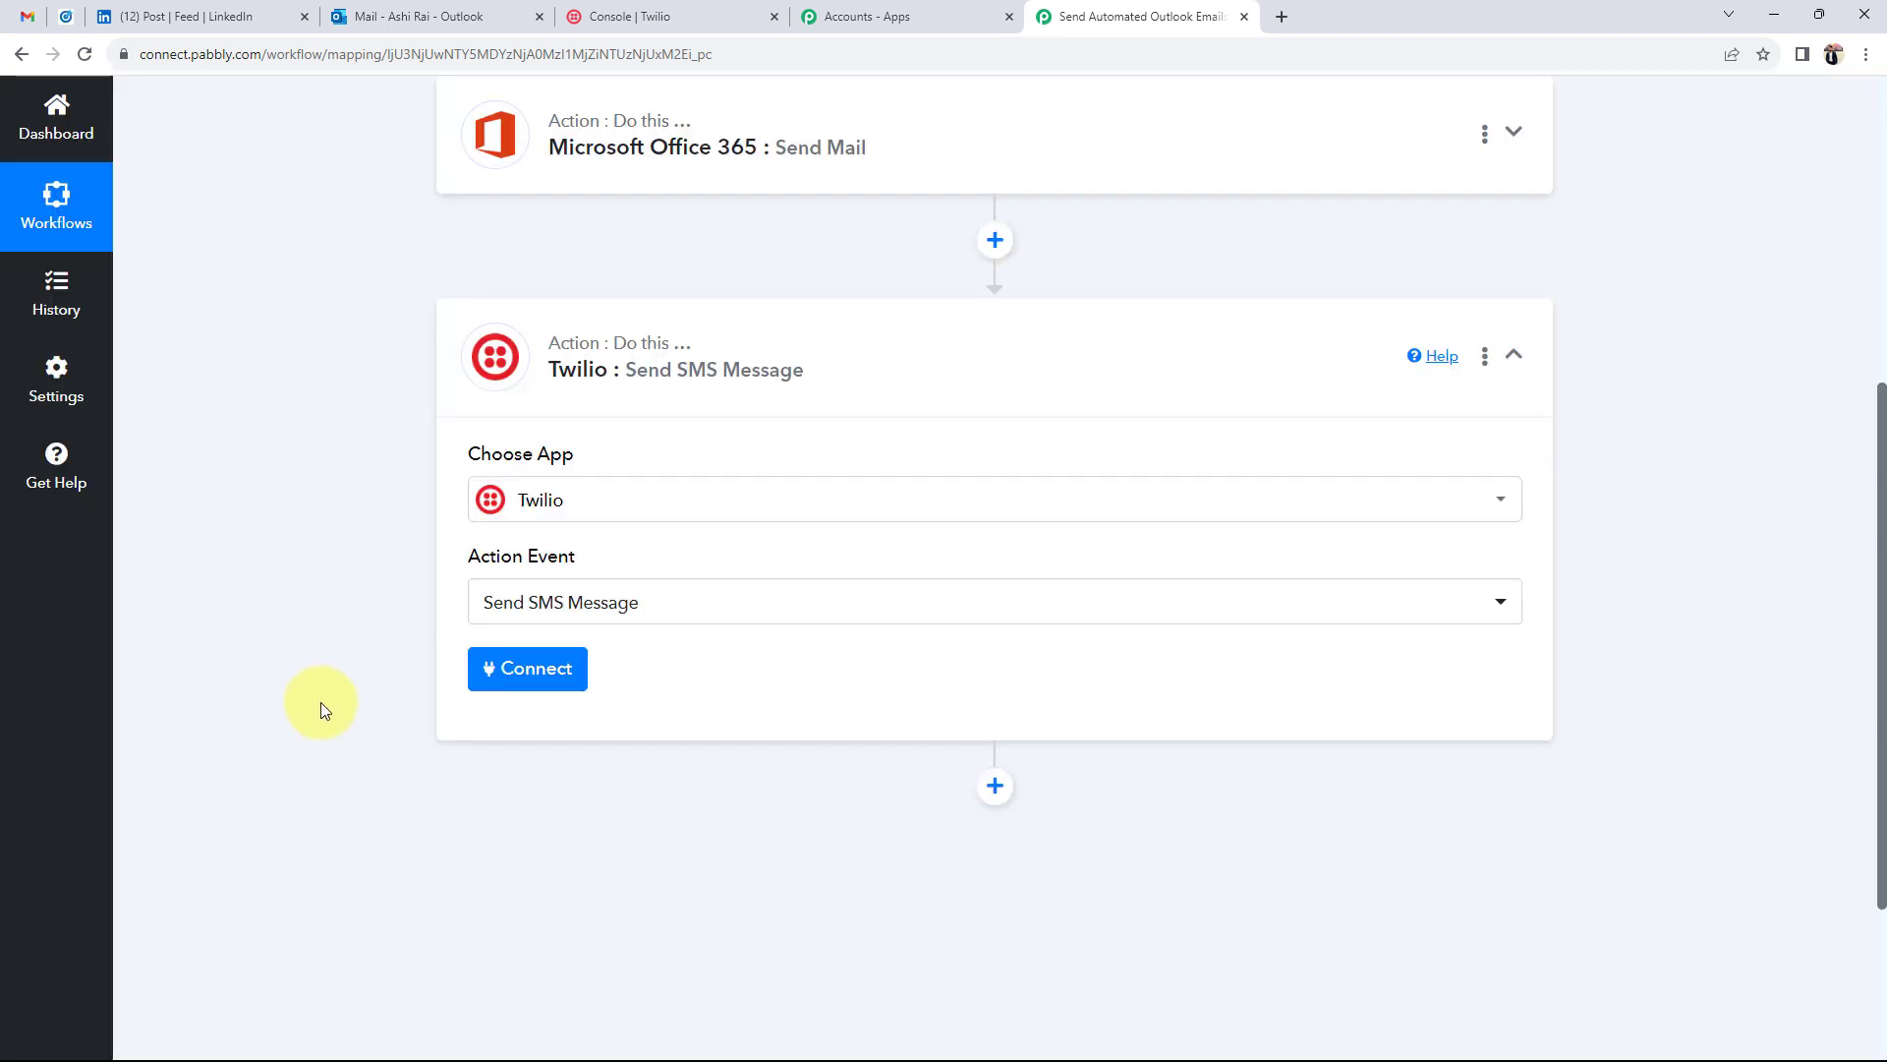
pyautogui.click(806, 398)
# Step: Connect the LinkedIn Lead Gen Forms trigger through a new connection, authorizing it by signing in to the LinkedIn account
pyautogui.scroll(5, 475, 551)
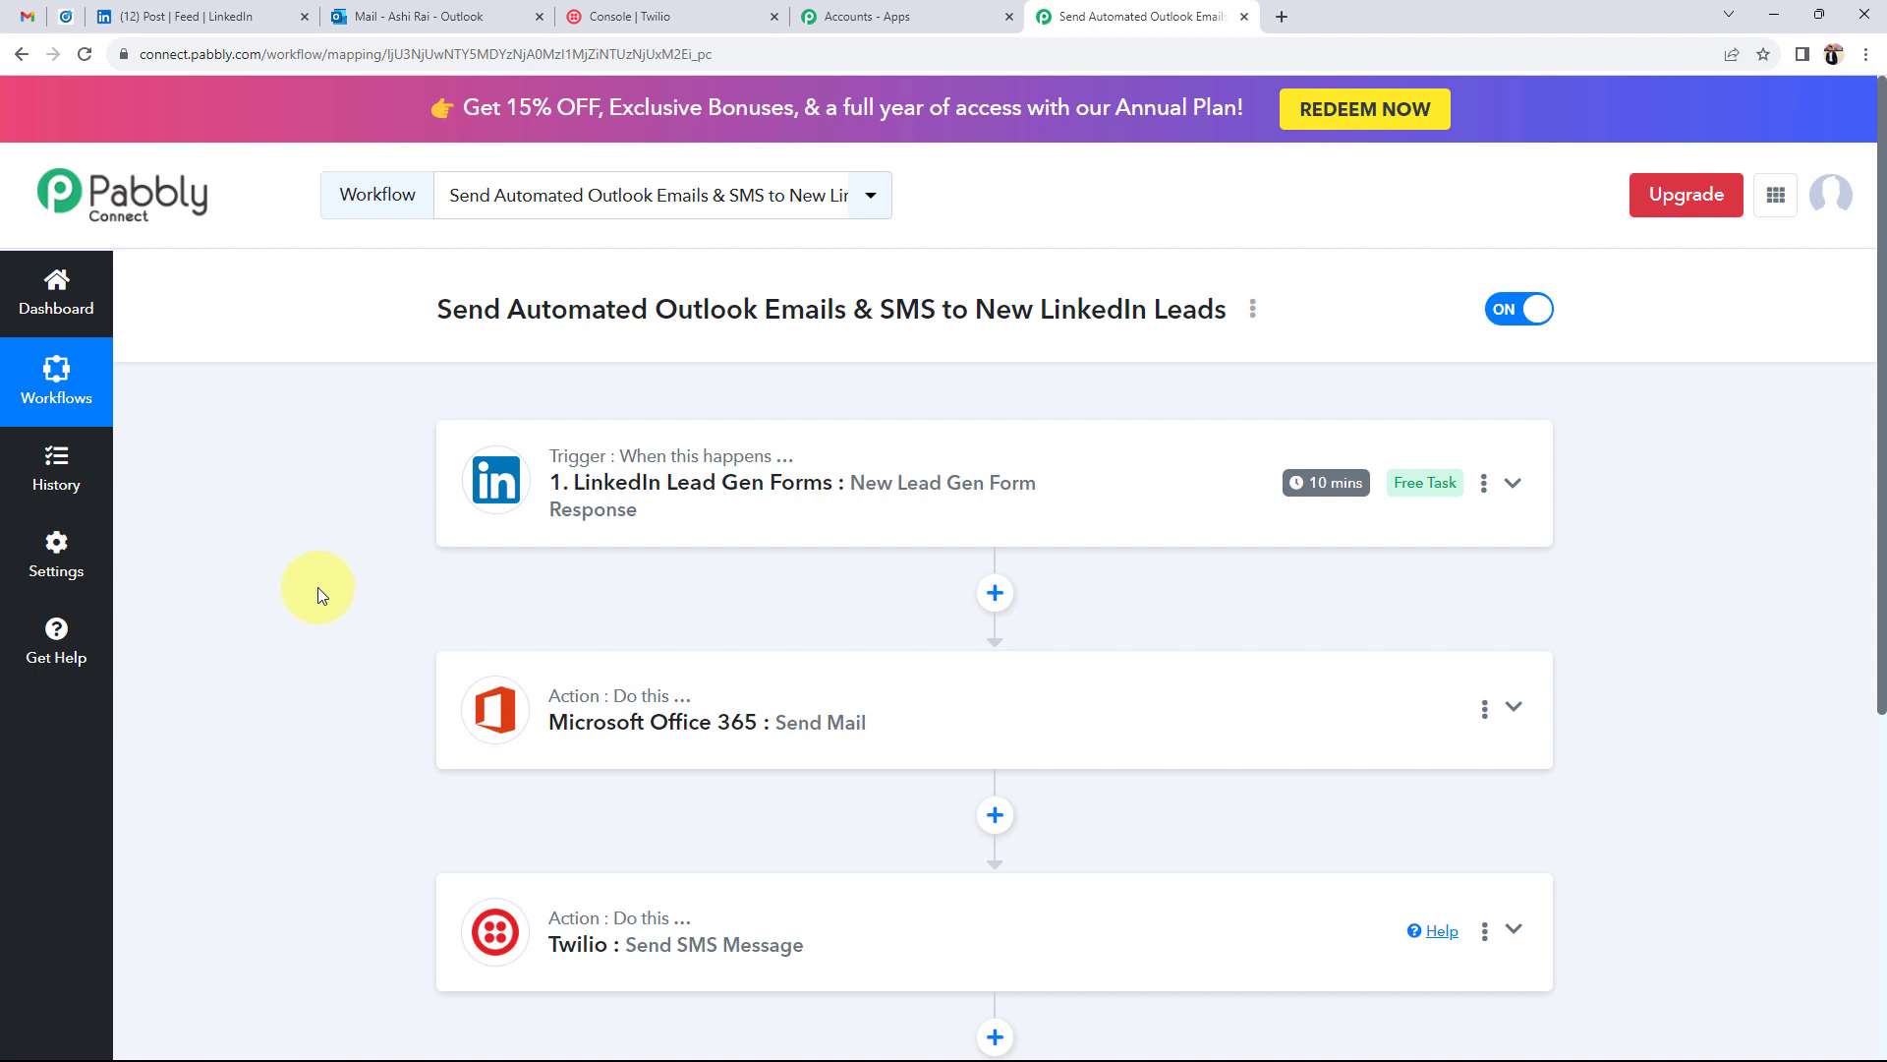
pyautogui.click(573, 526)
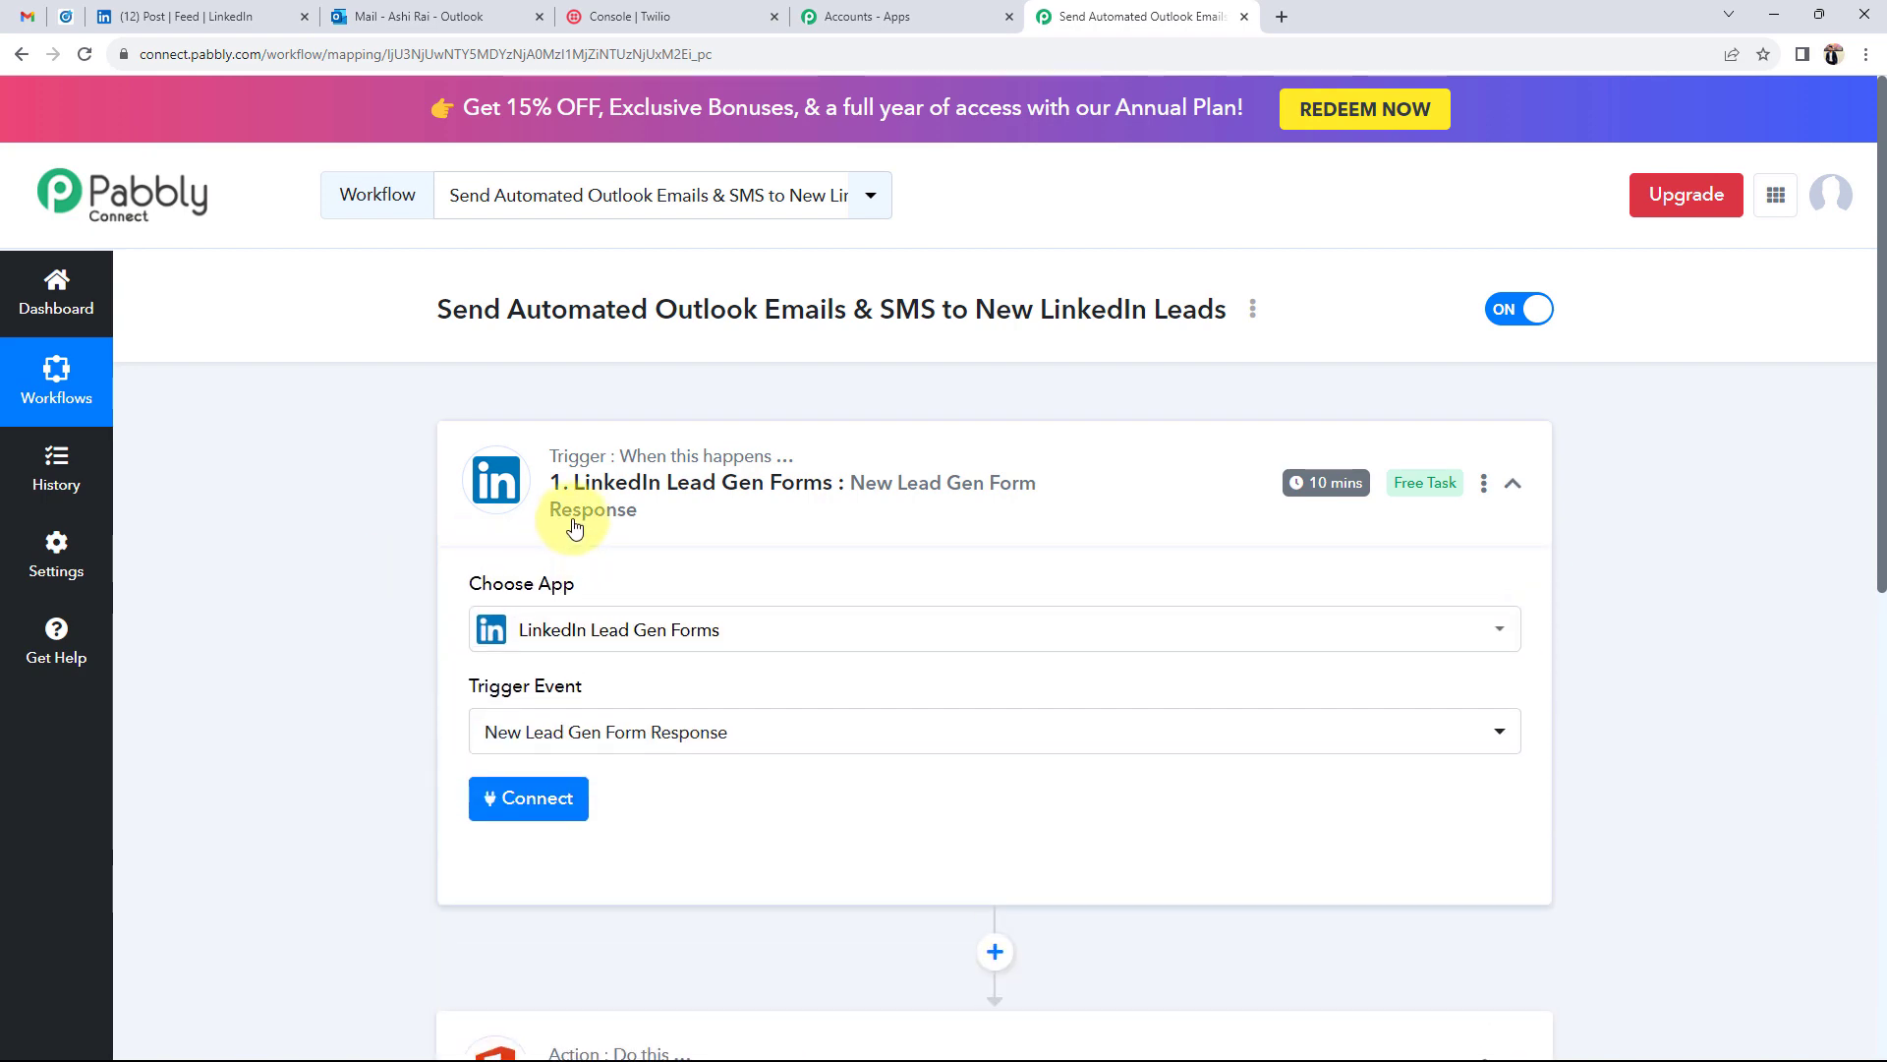
pyautogui.click(531, 812)
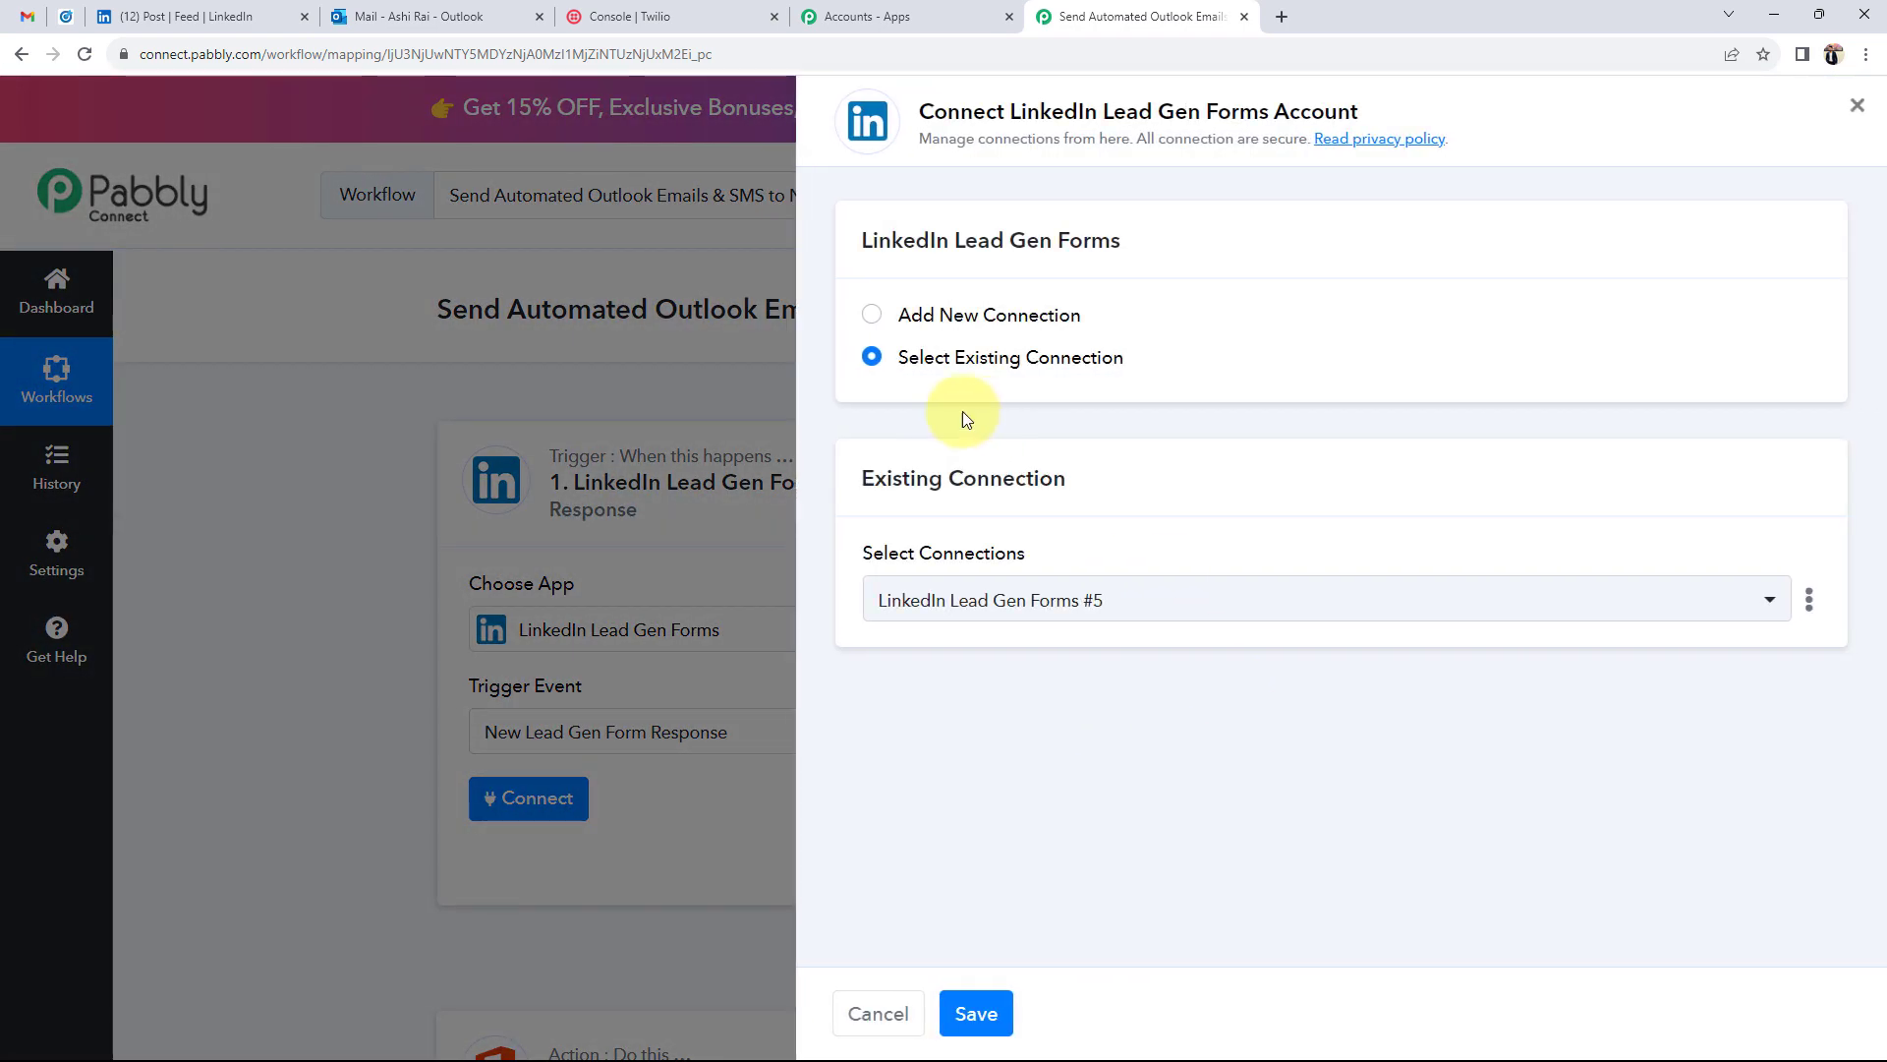
pyautogui.click(870, 314)
pyautogui.click(1092, 569)
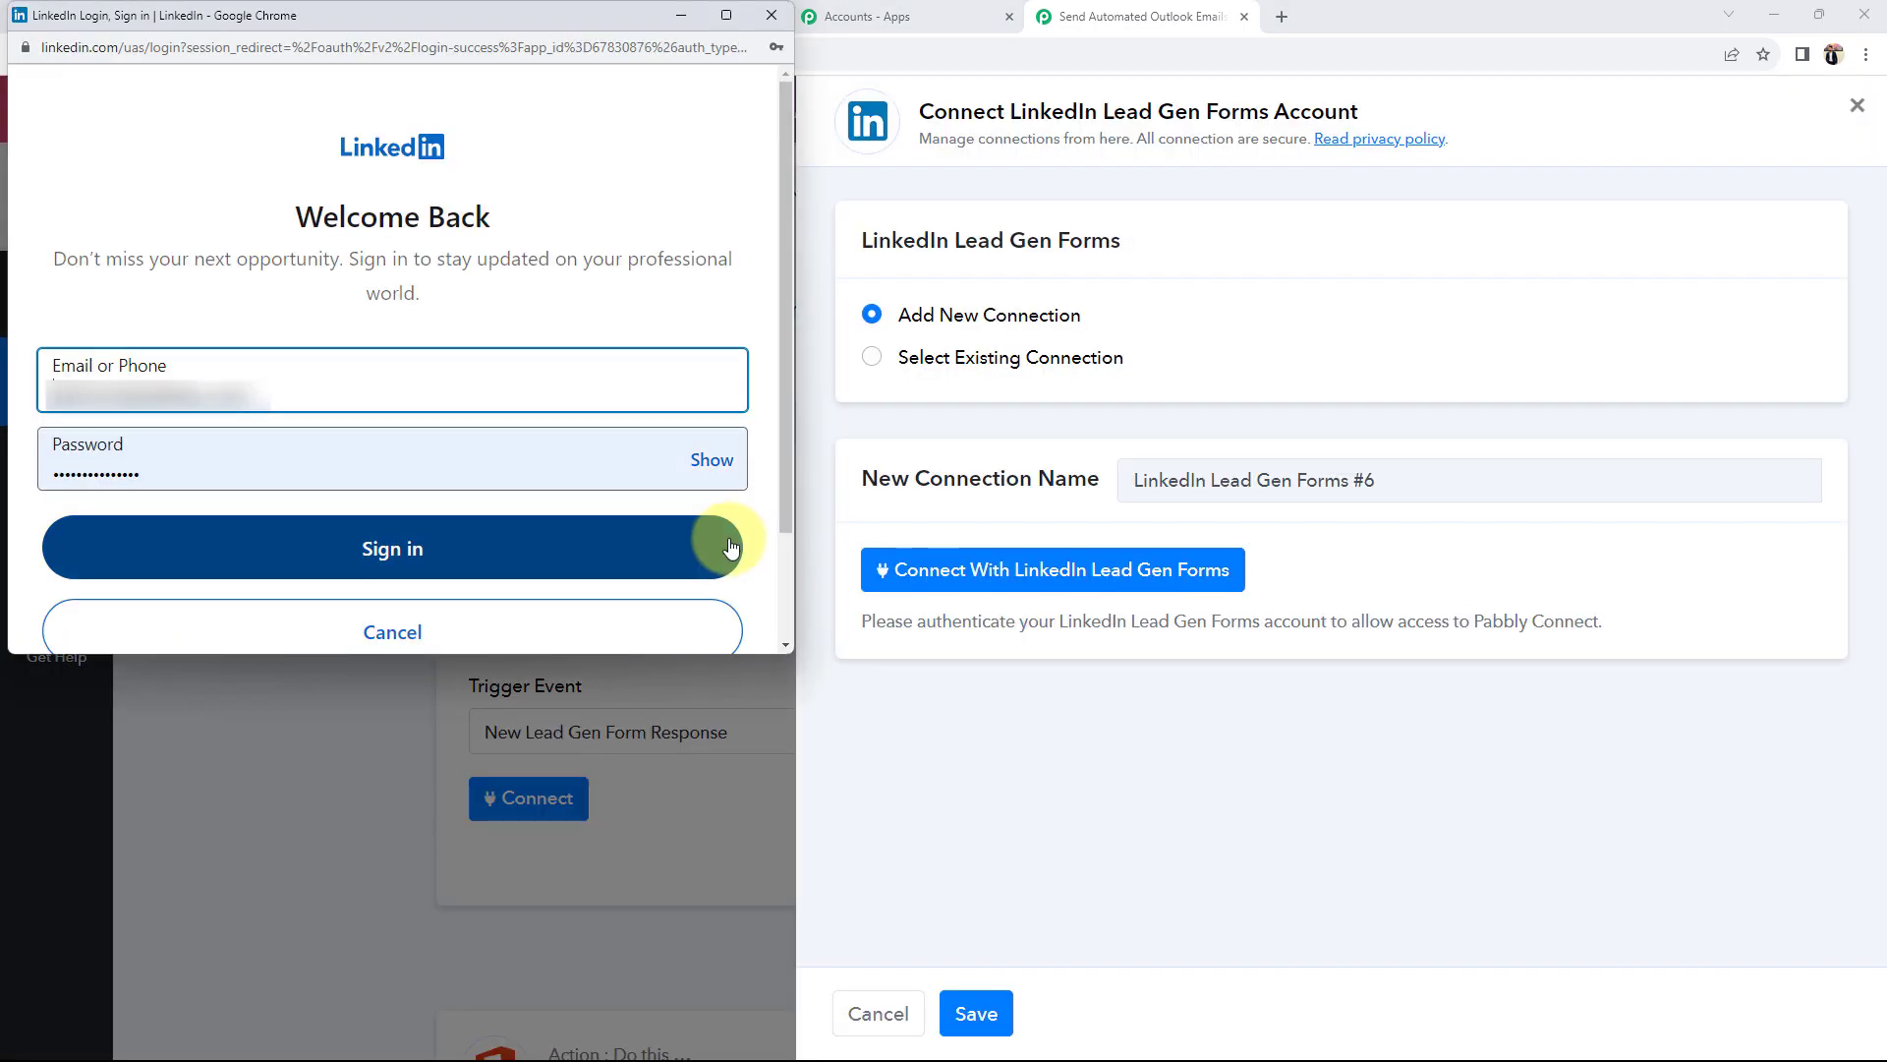
pyautogui.click(340, 547)
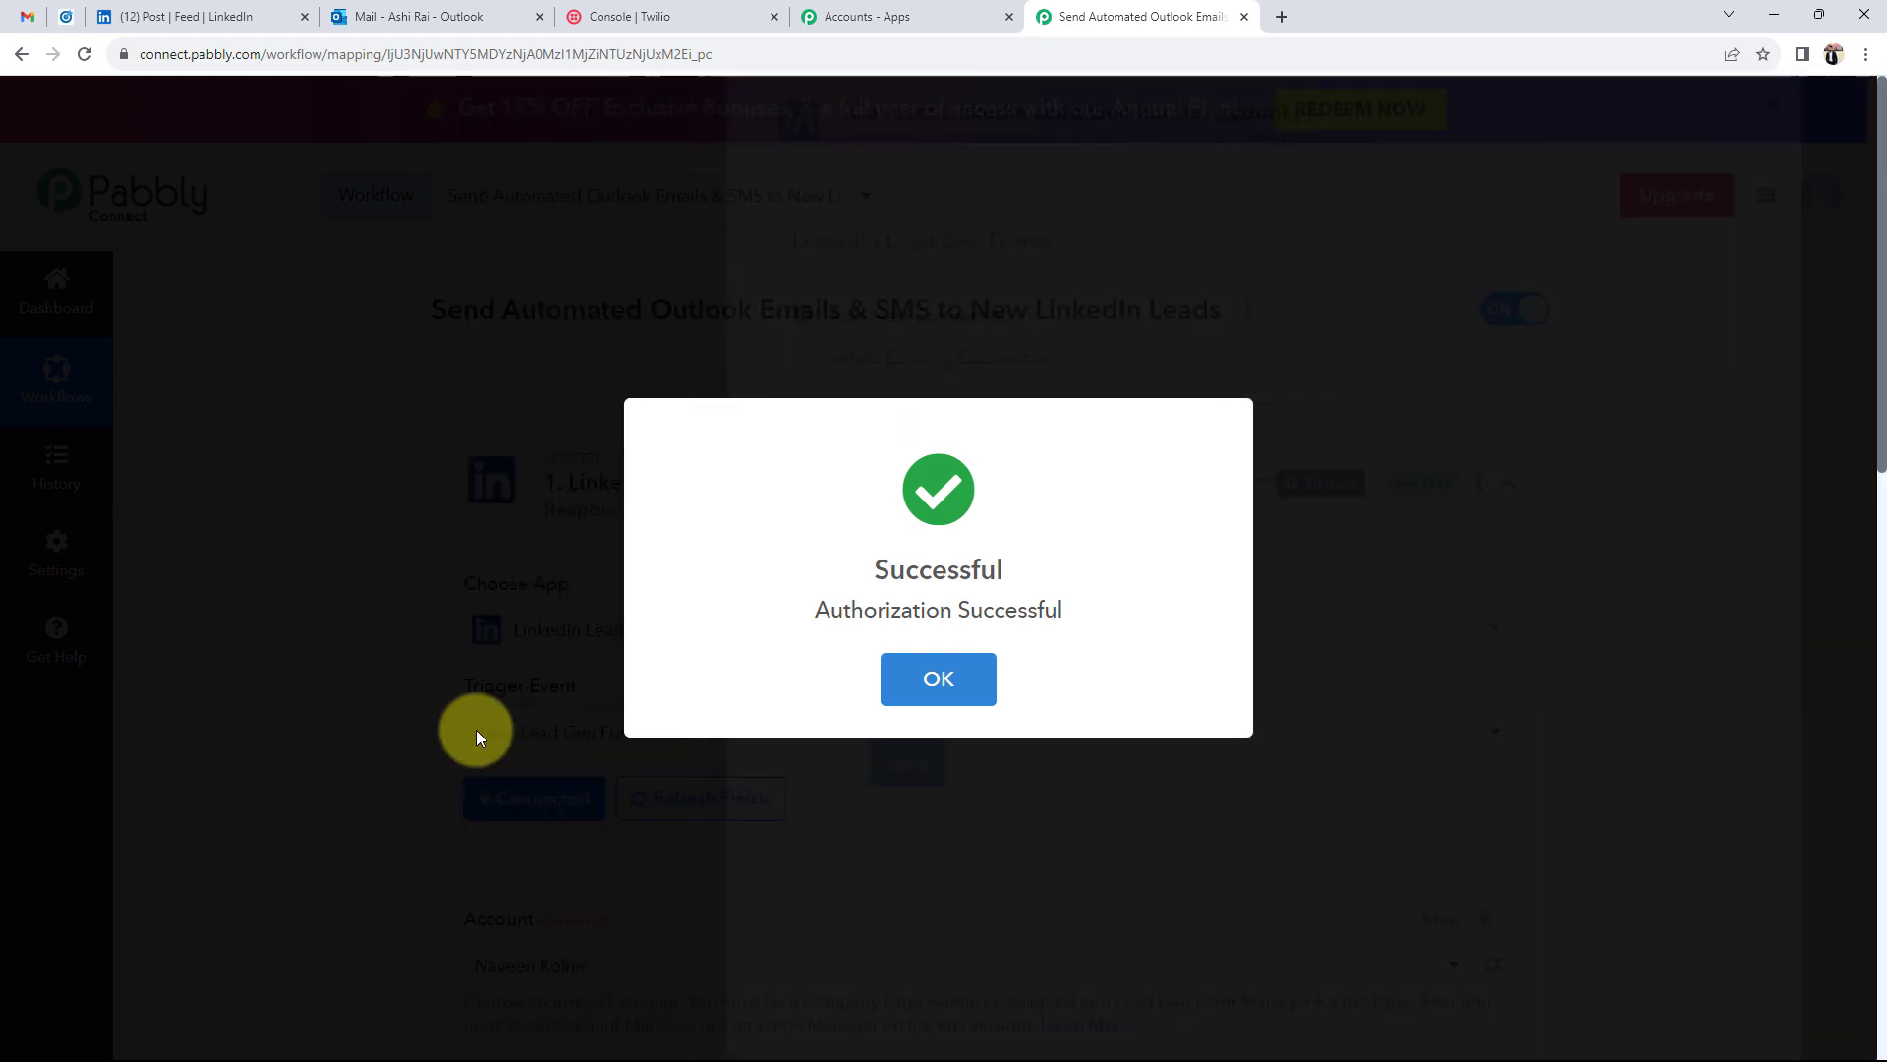
# Step: Choose the first listed sponsored account as the trigger's account
pyautogui.scroll(-3, 477, 732)
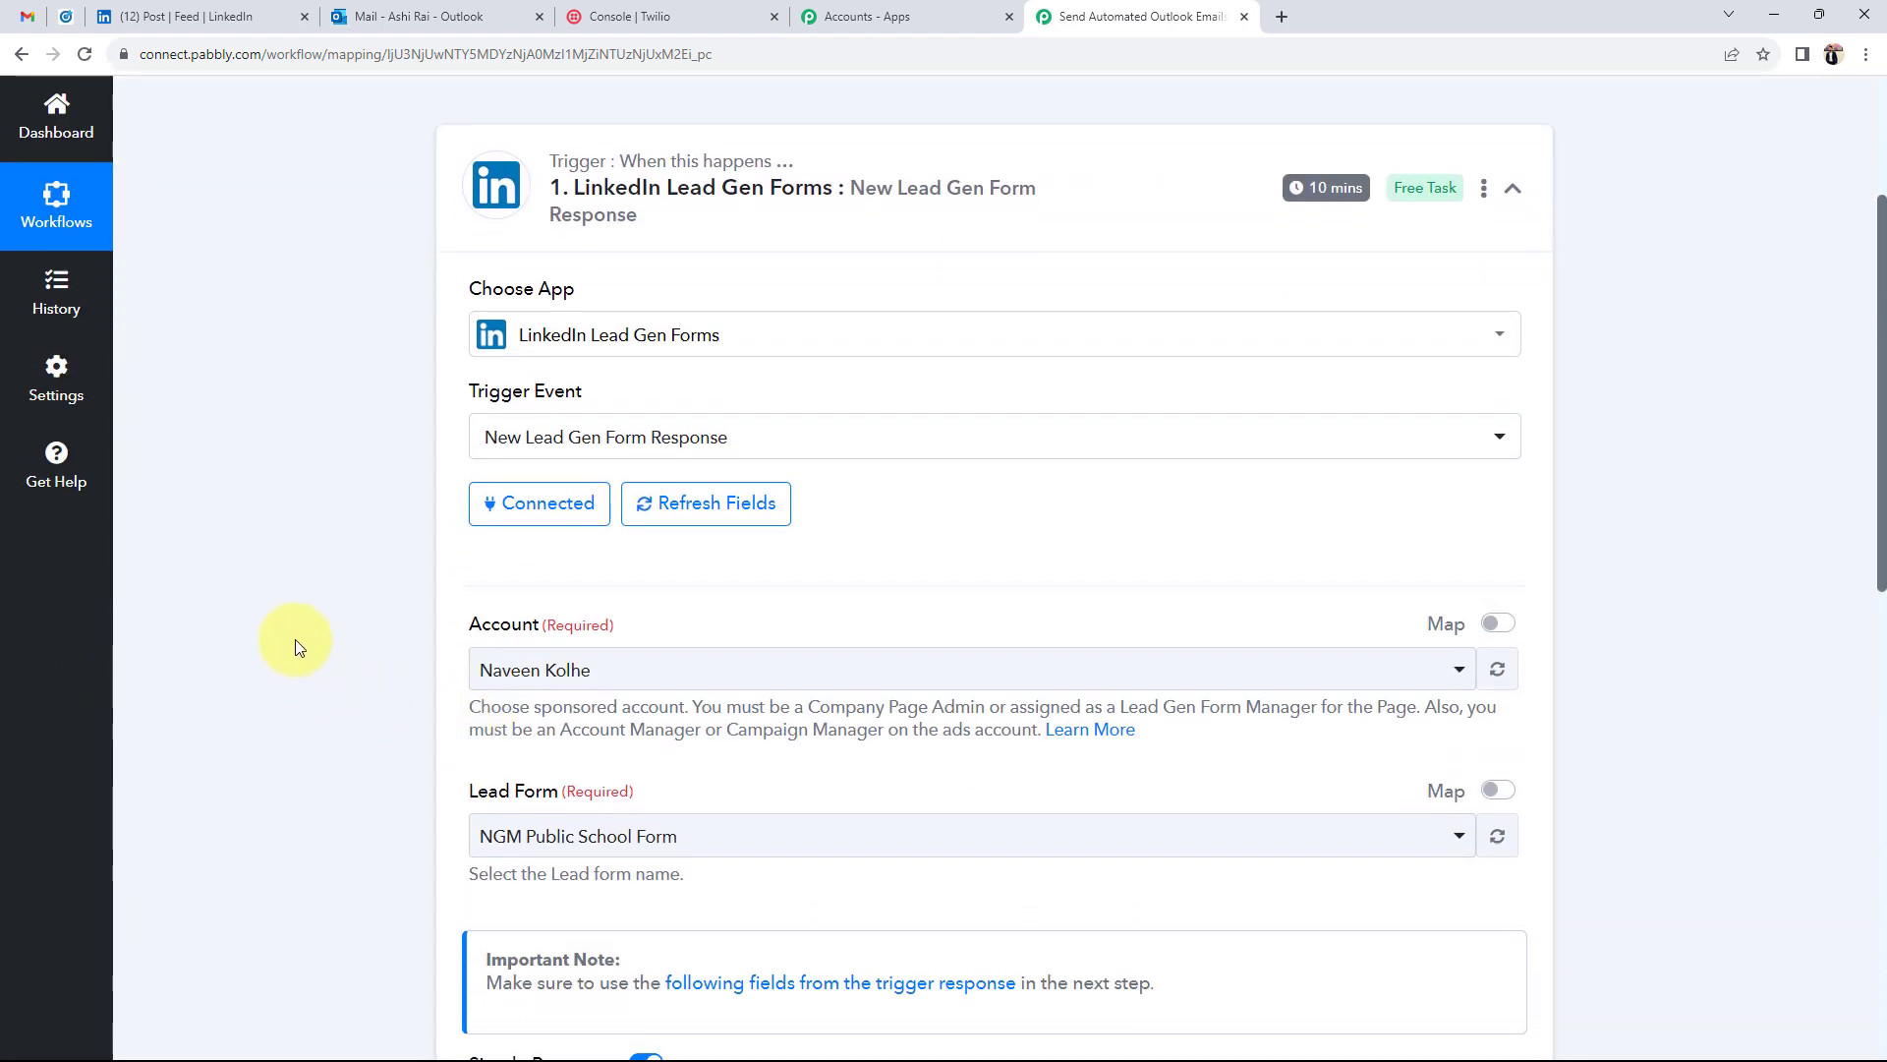
pyautogui.scroll(-2, 344, 639)
pyautogui.click(527, 472)
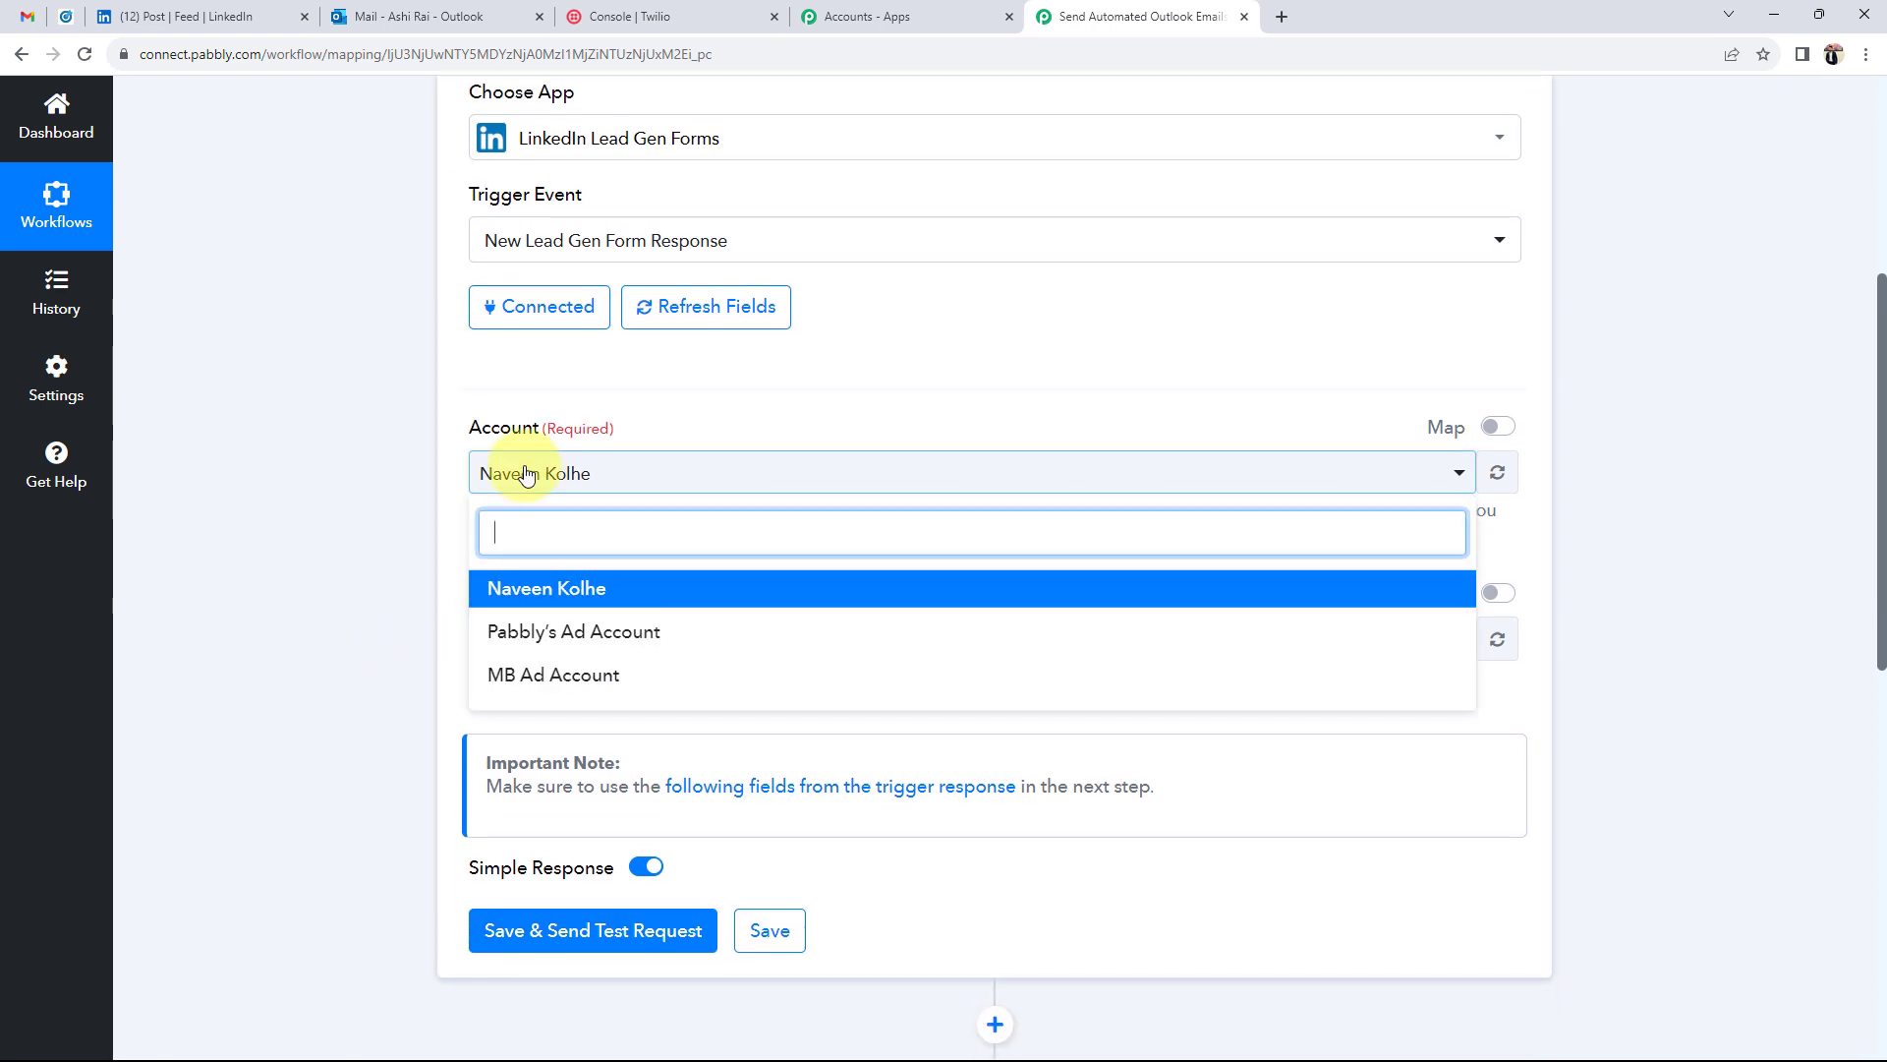
pyautogui.click(539, 590)
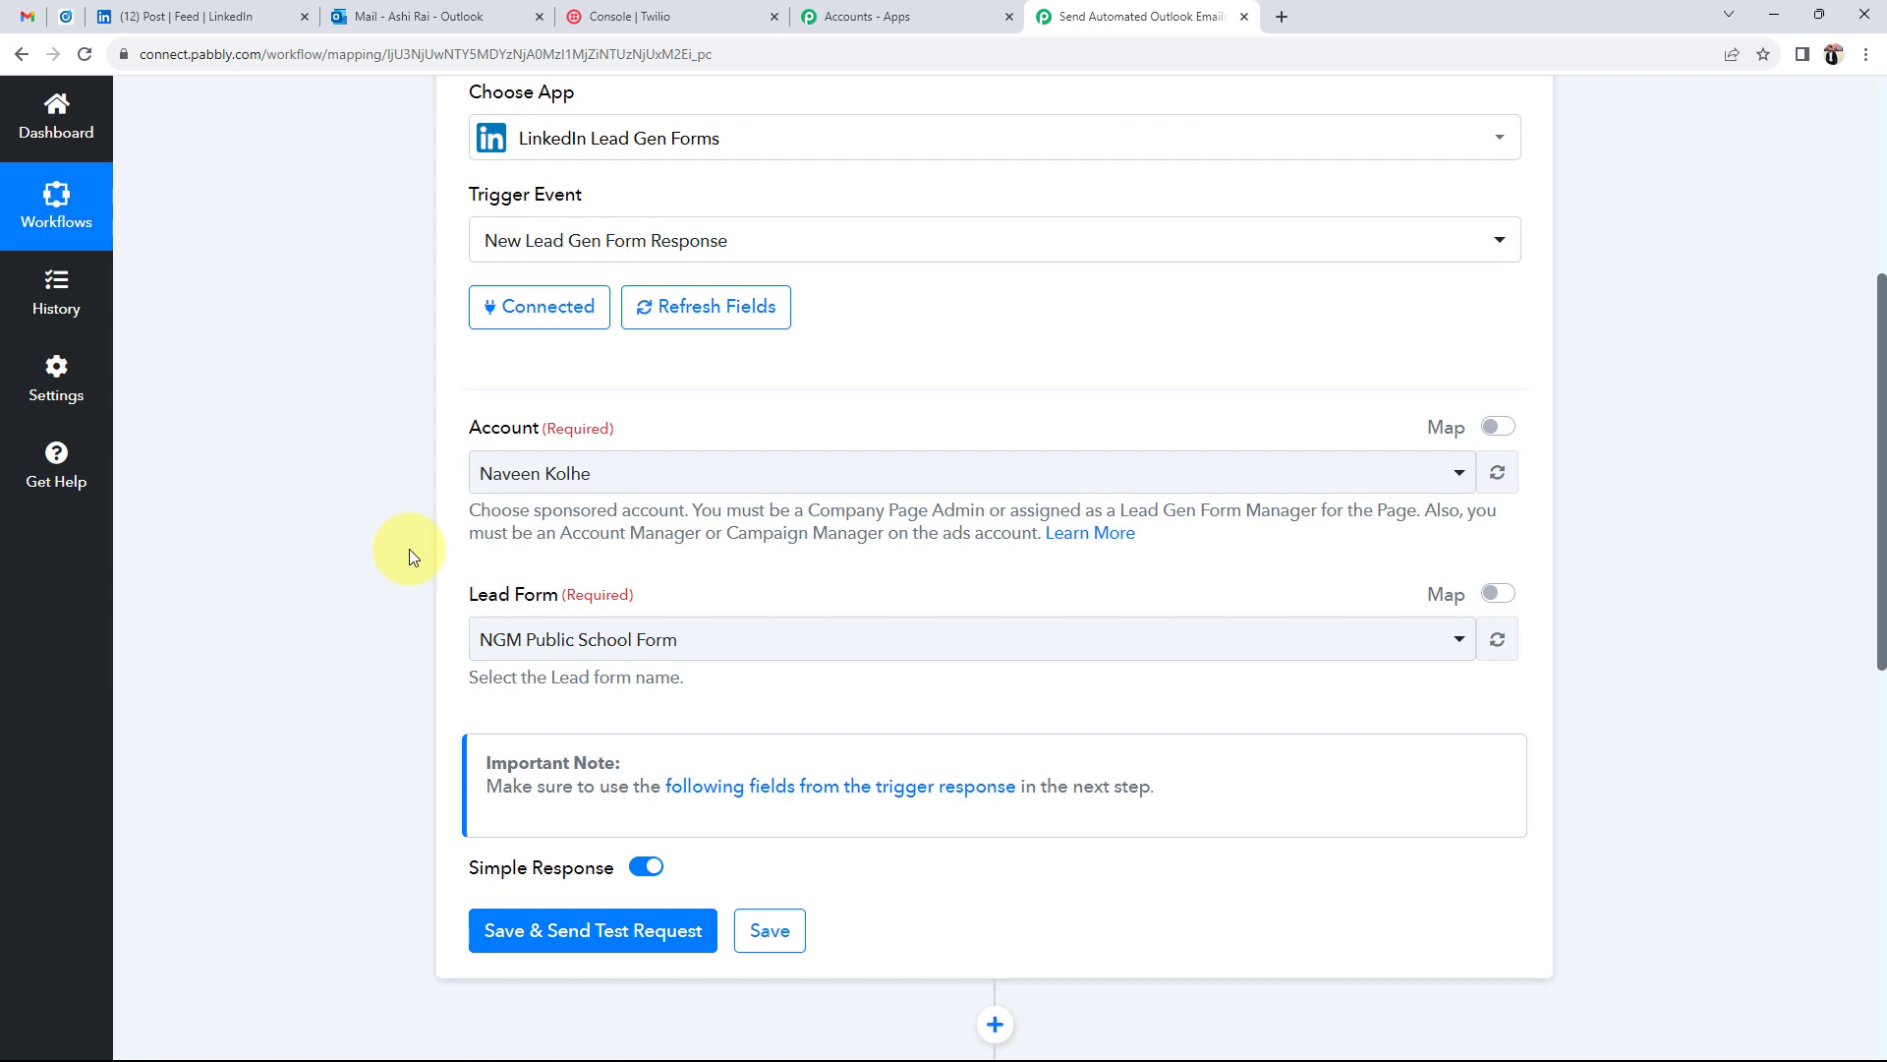
# Step: Set the trigger's lead form to Sample LeadGen Form
pyautogui.scroll(-1, 409, 548)
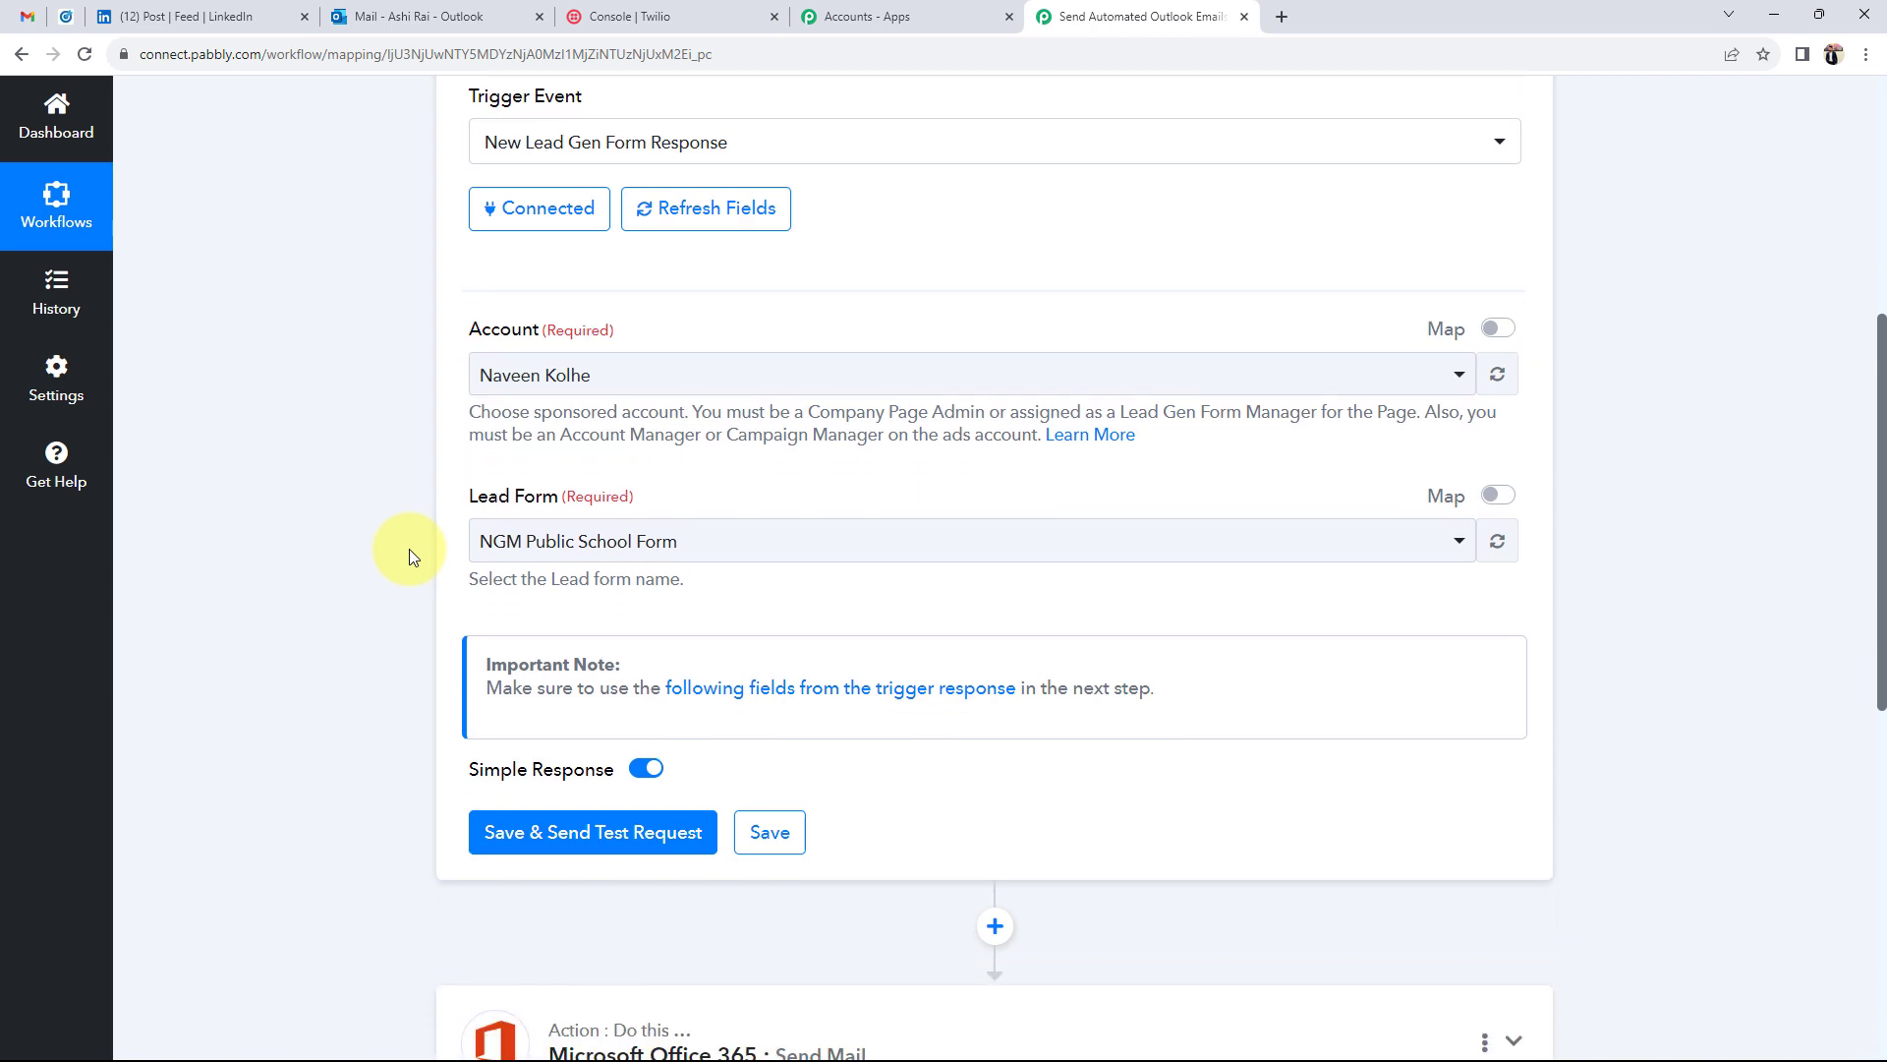
pyautogui.click(556, 552)
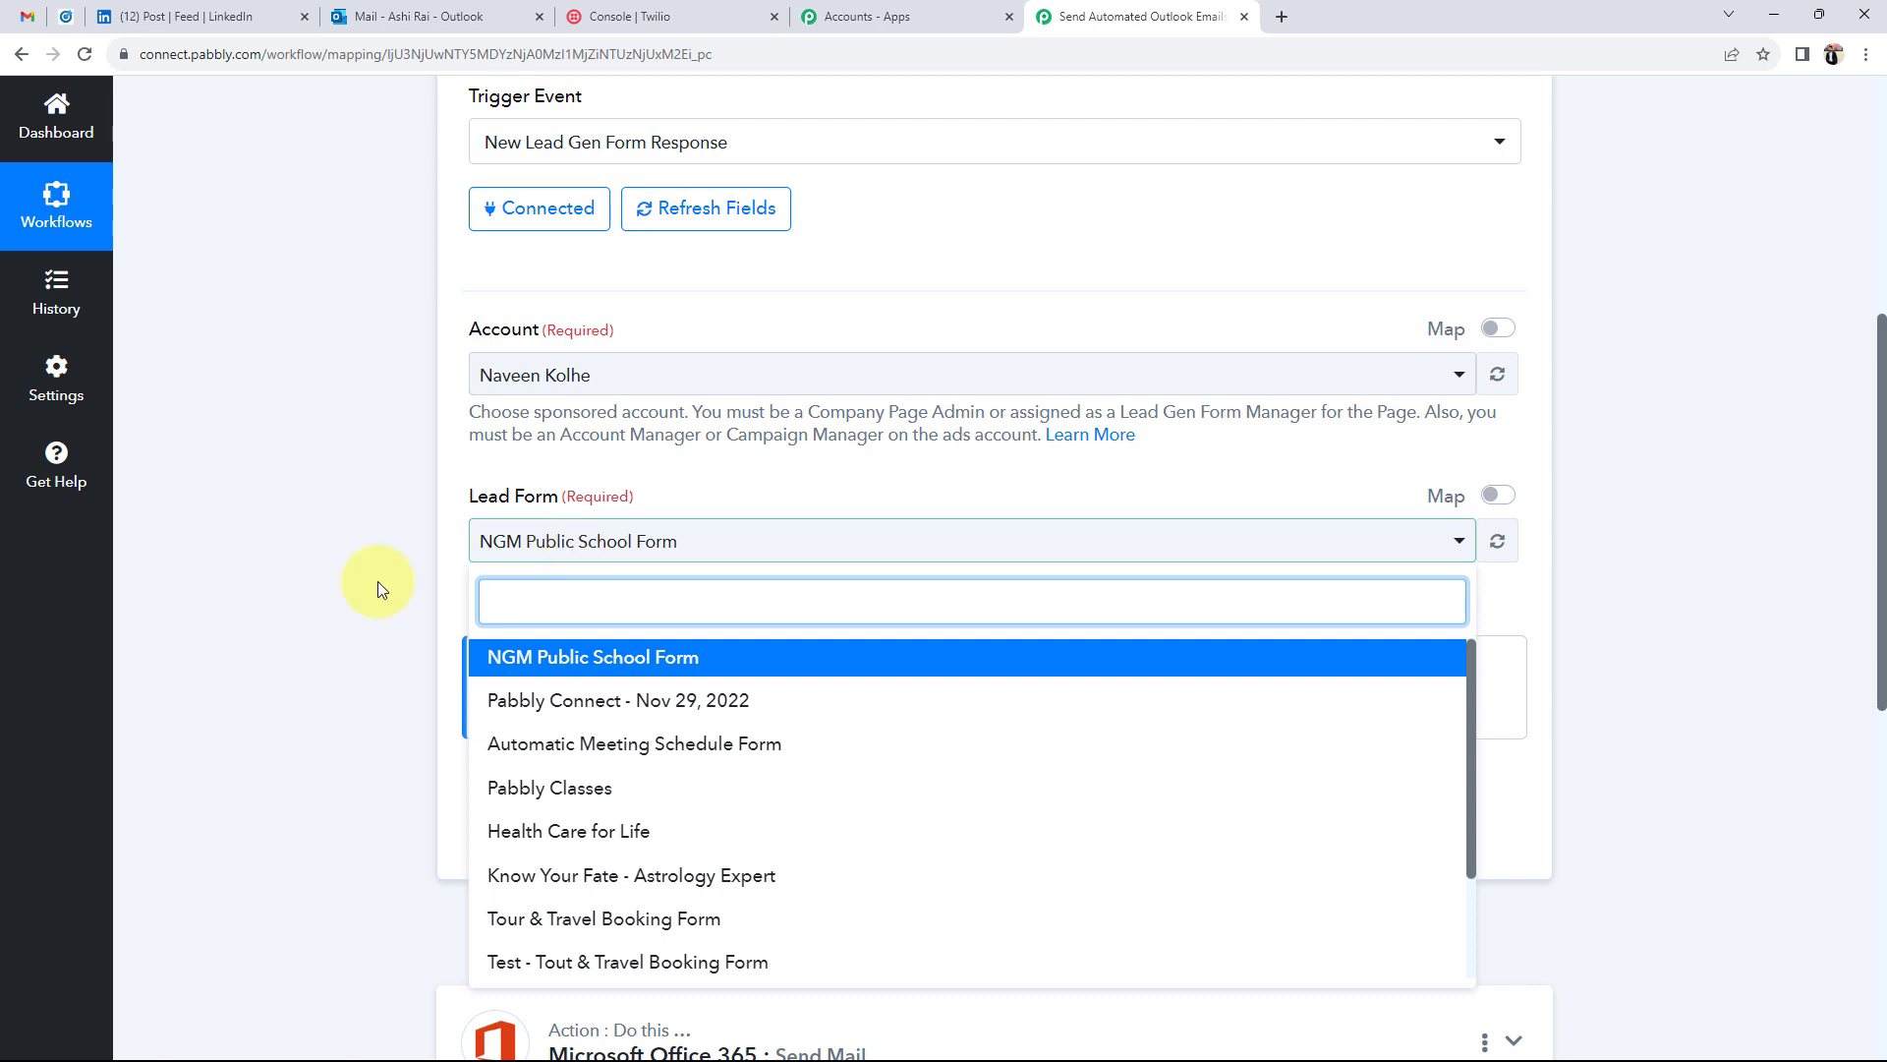
pyautogui.scroll(-1, 139, 605)
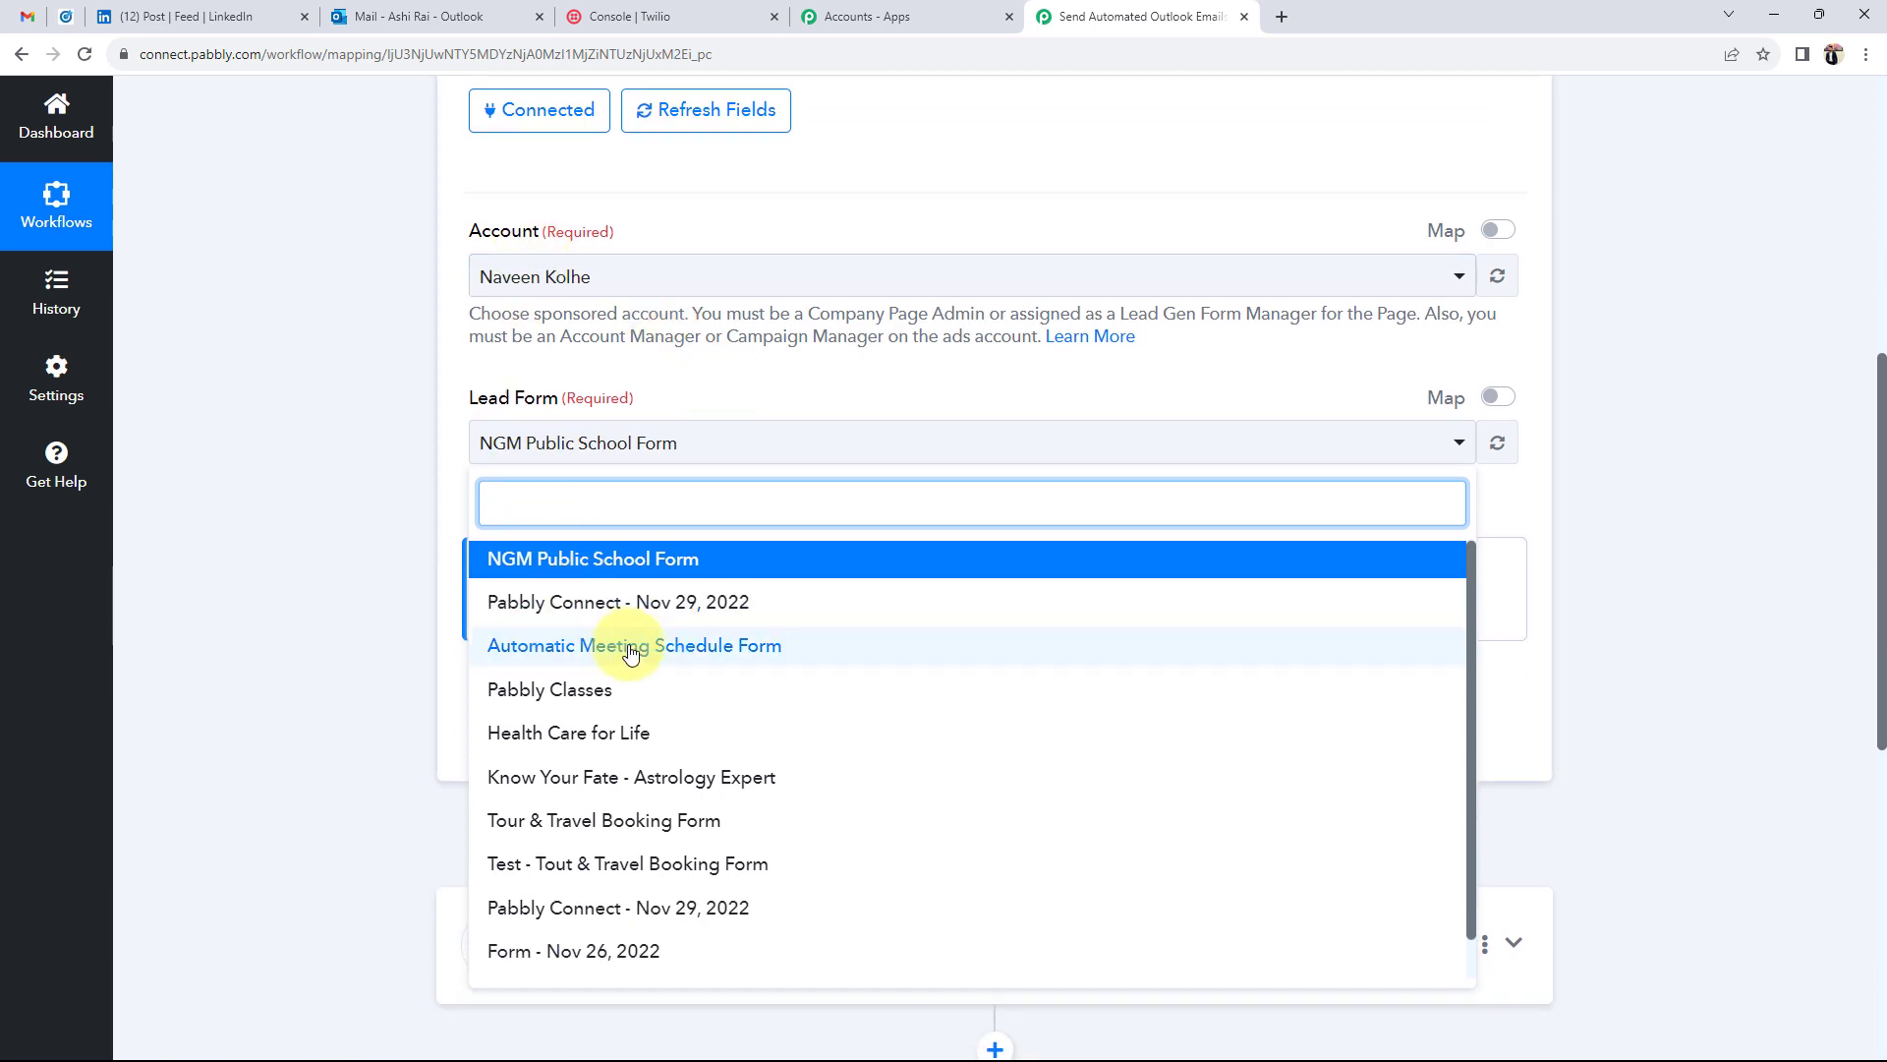
pyautogui.scroll(-1, 630, 654)
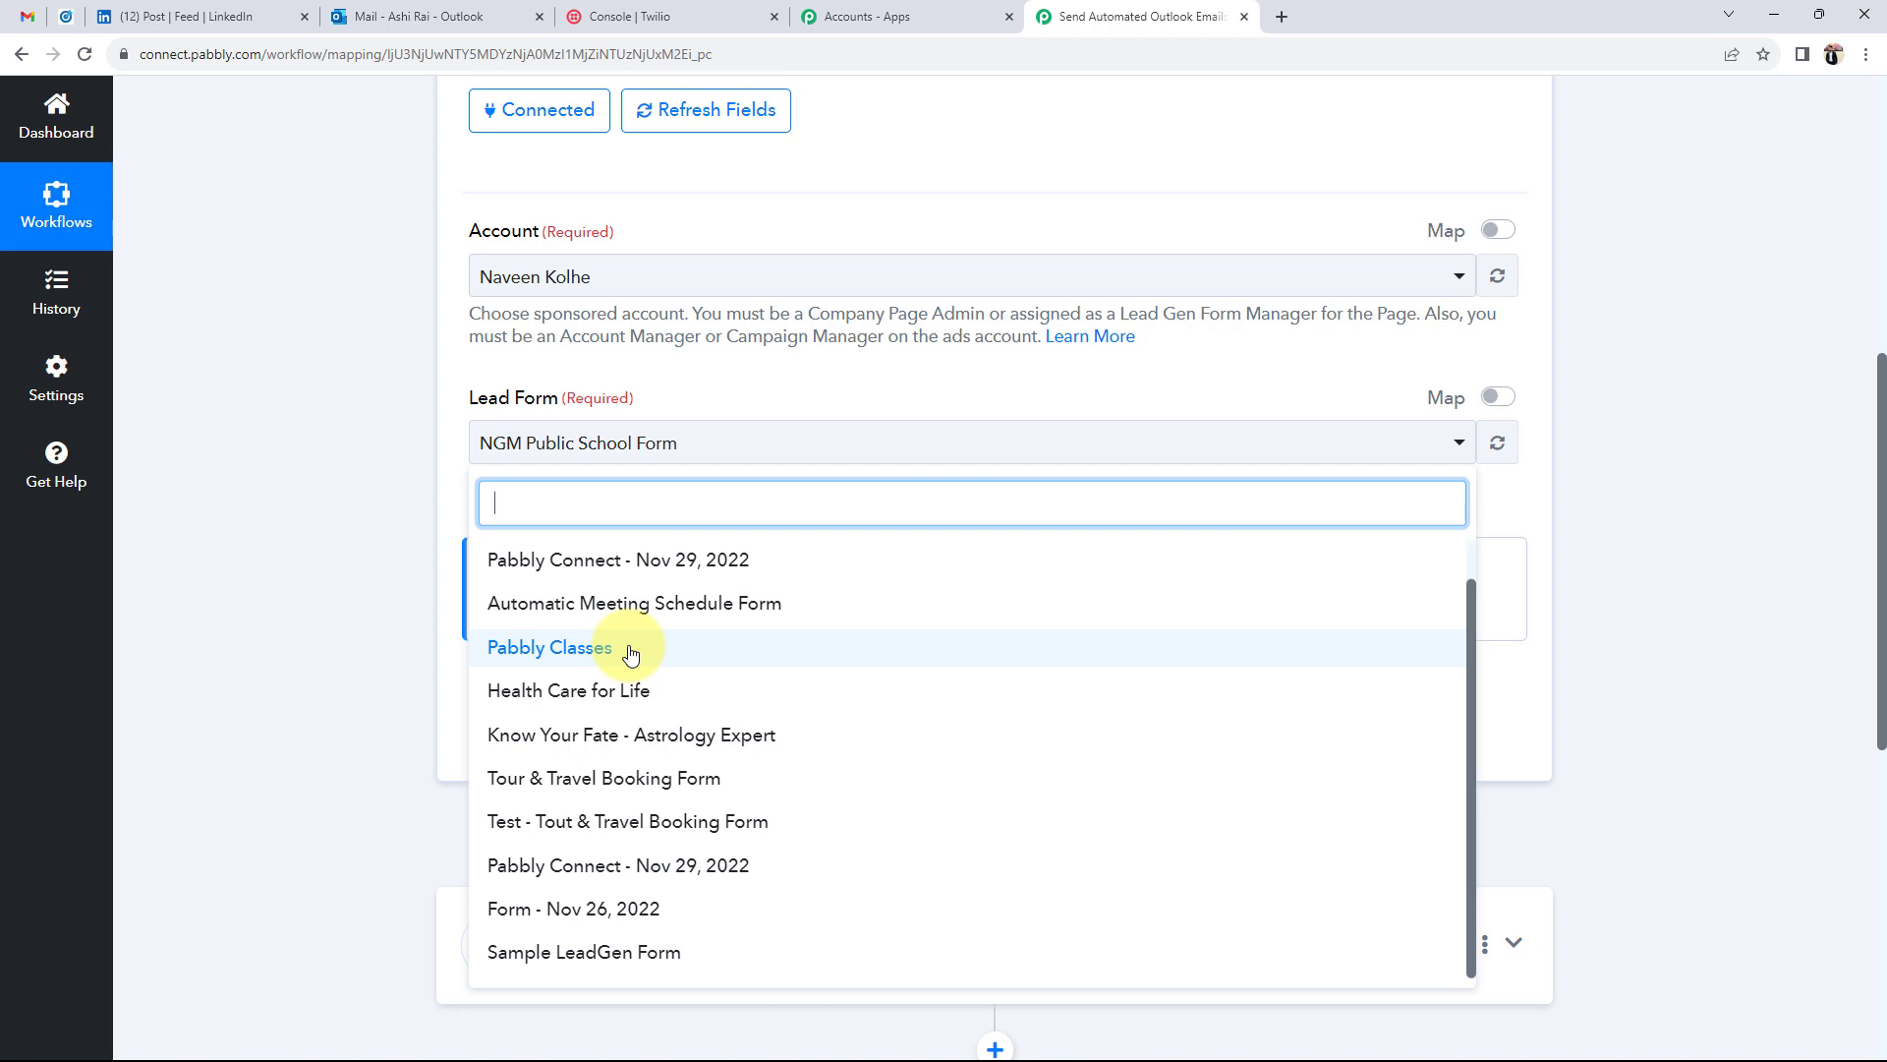
pyautogui.click(551, 949)
pyautogui.click(383, 598)
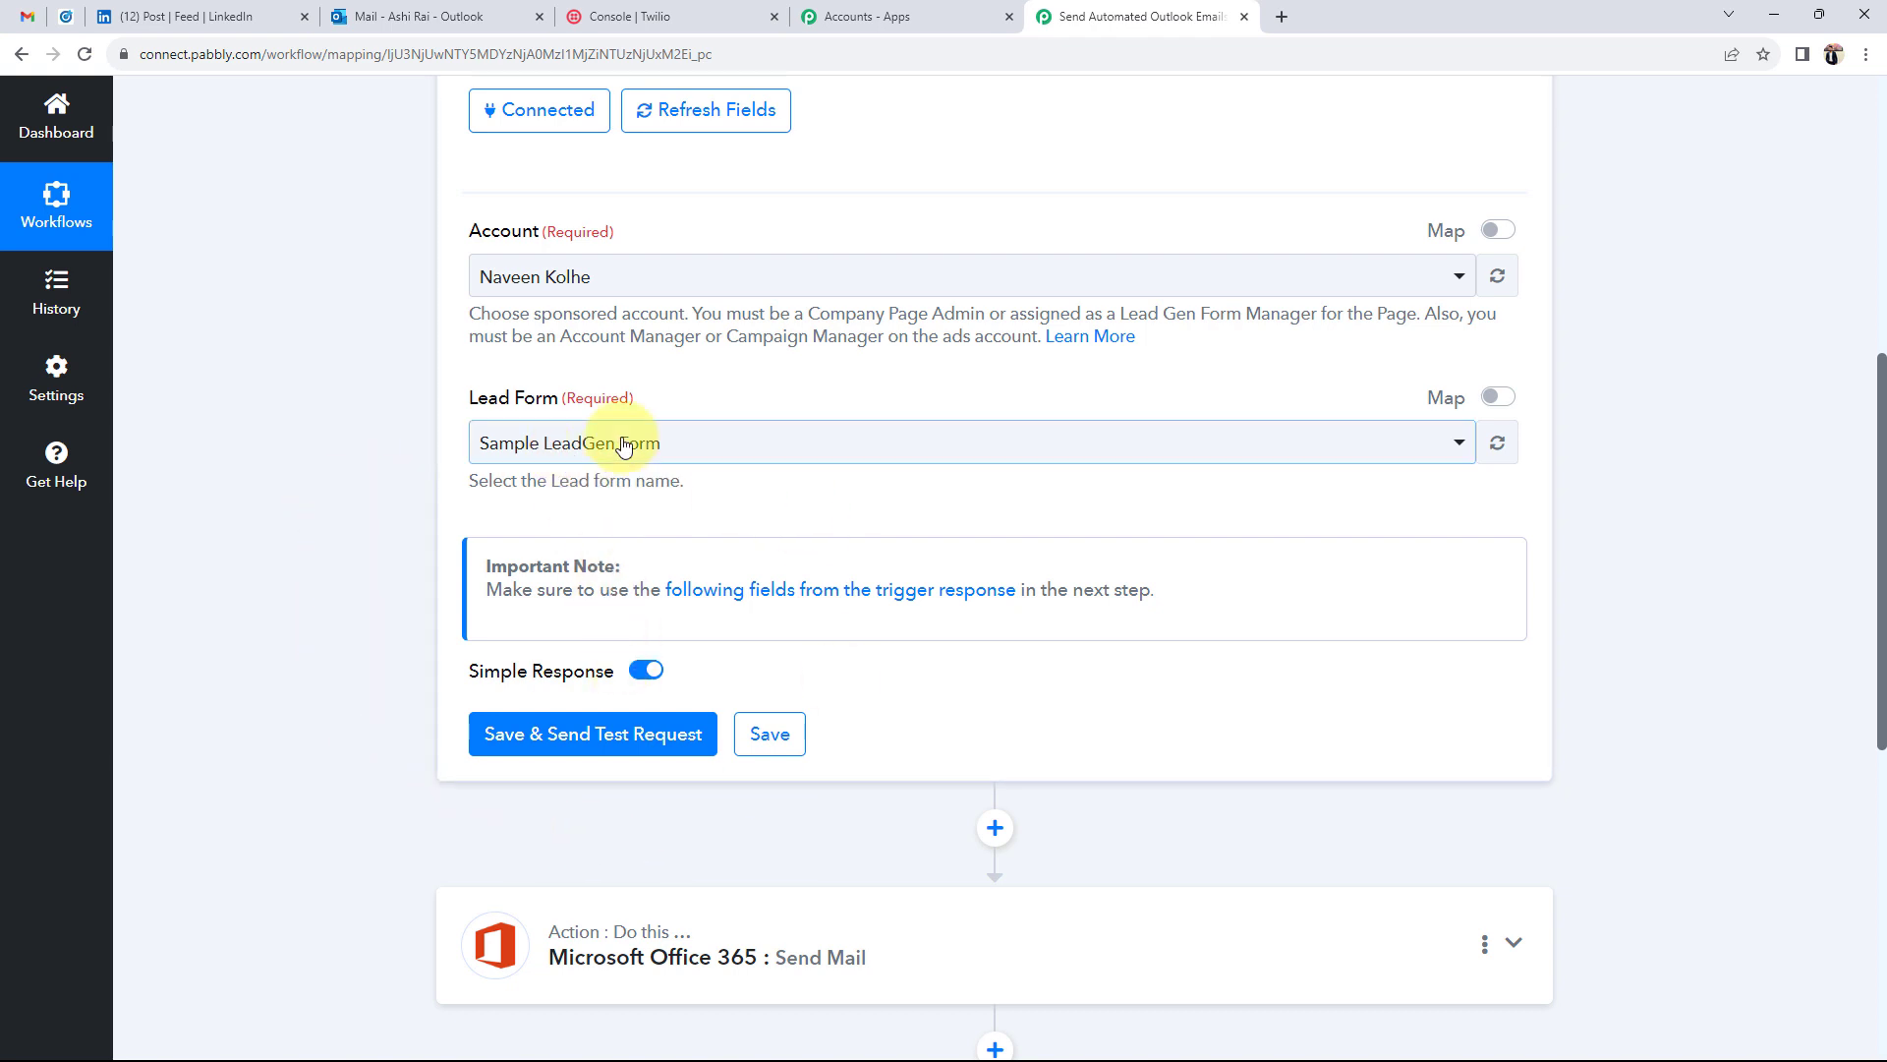
# Step: On LinkedIn, open the lead form attached to Pabbly's promoted online marketing post
pyautogui.click(201, 17)
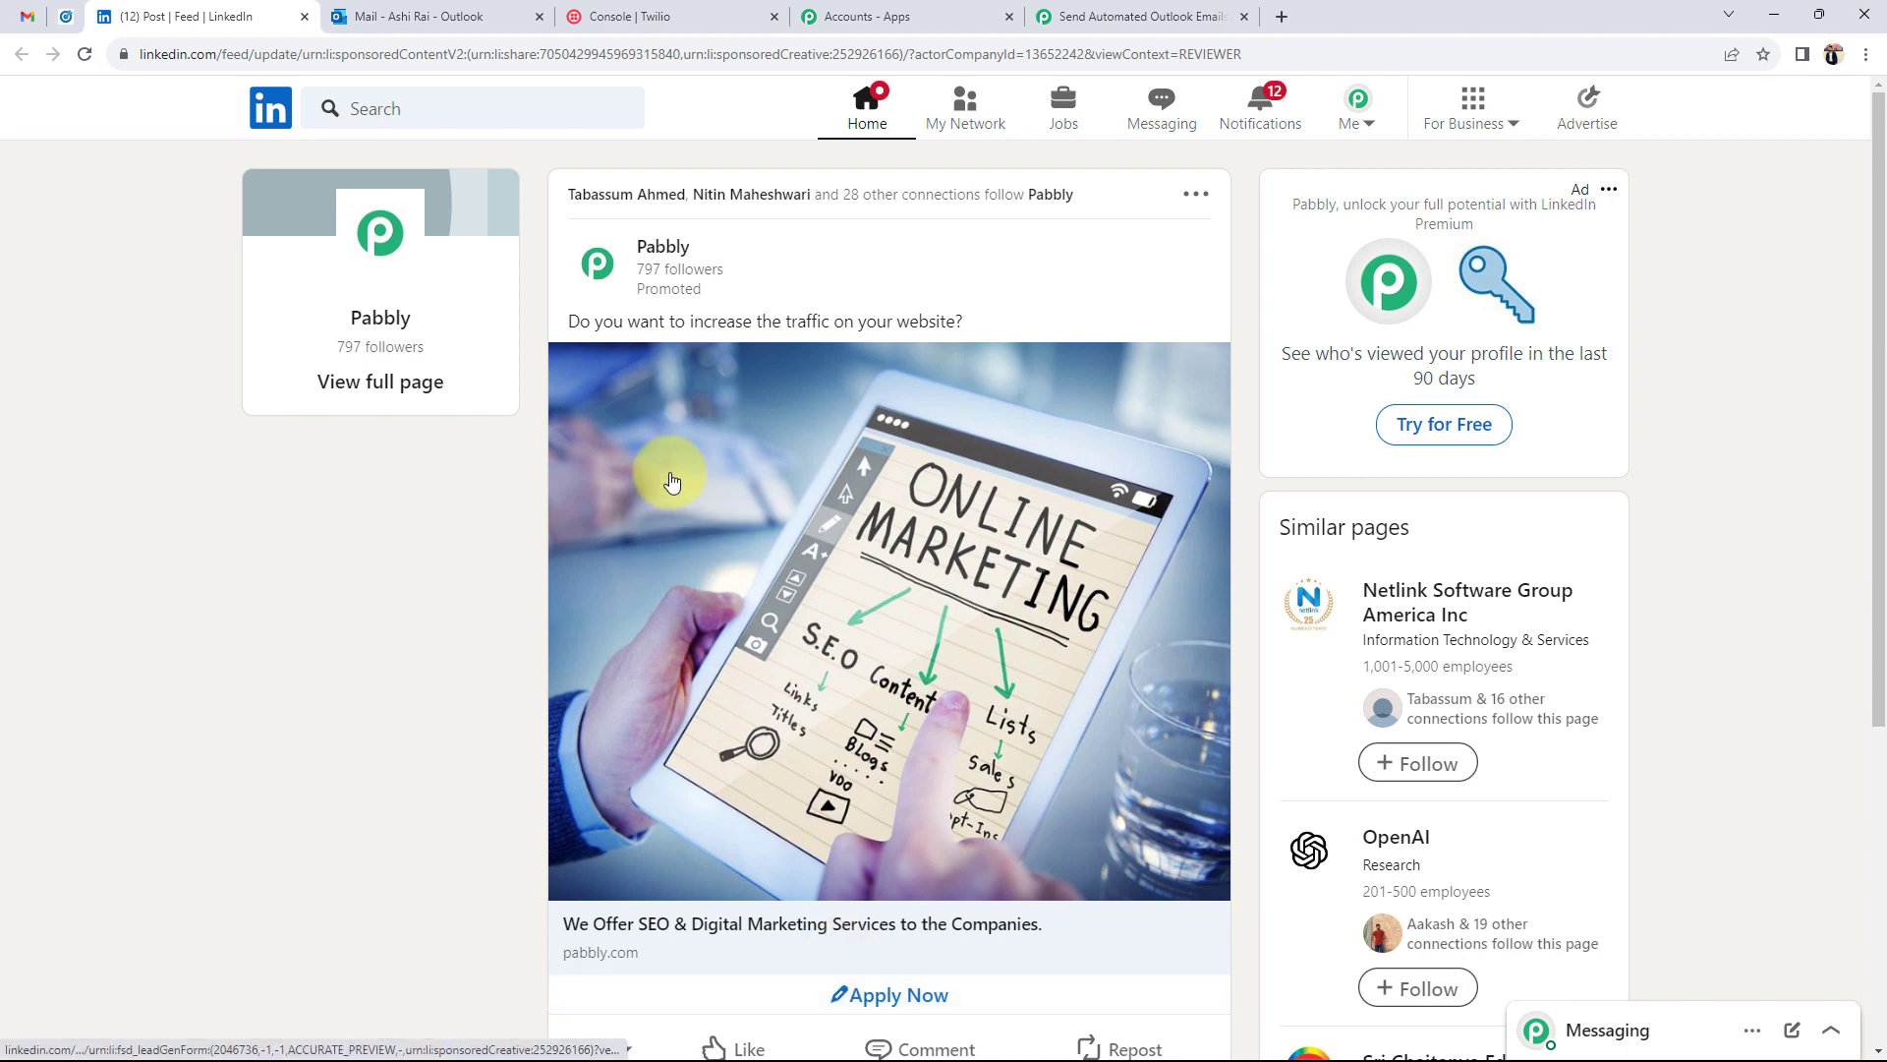
pyautogui.click(1130, 17)
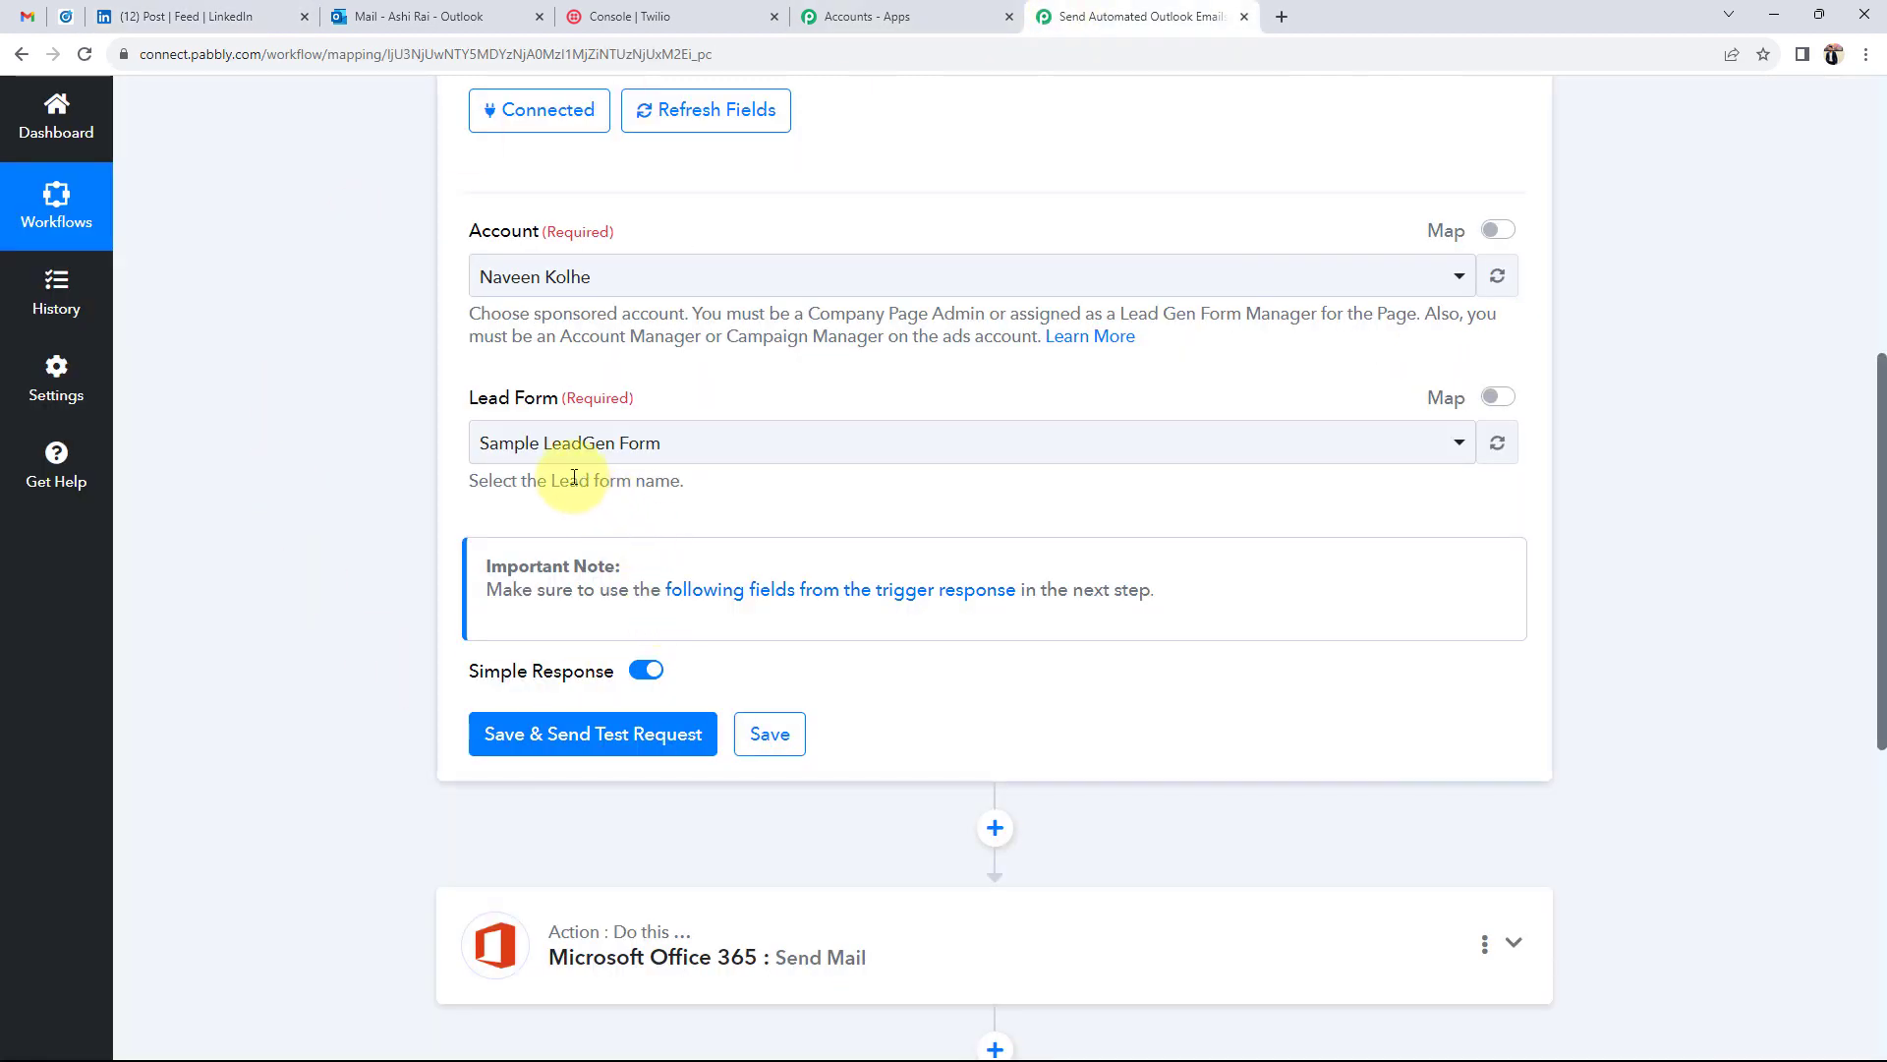
pyautogui.click(234, 17)
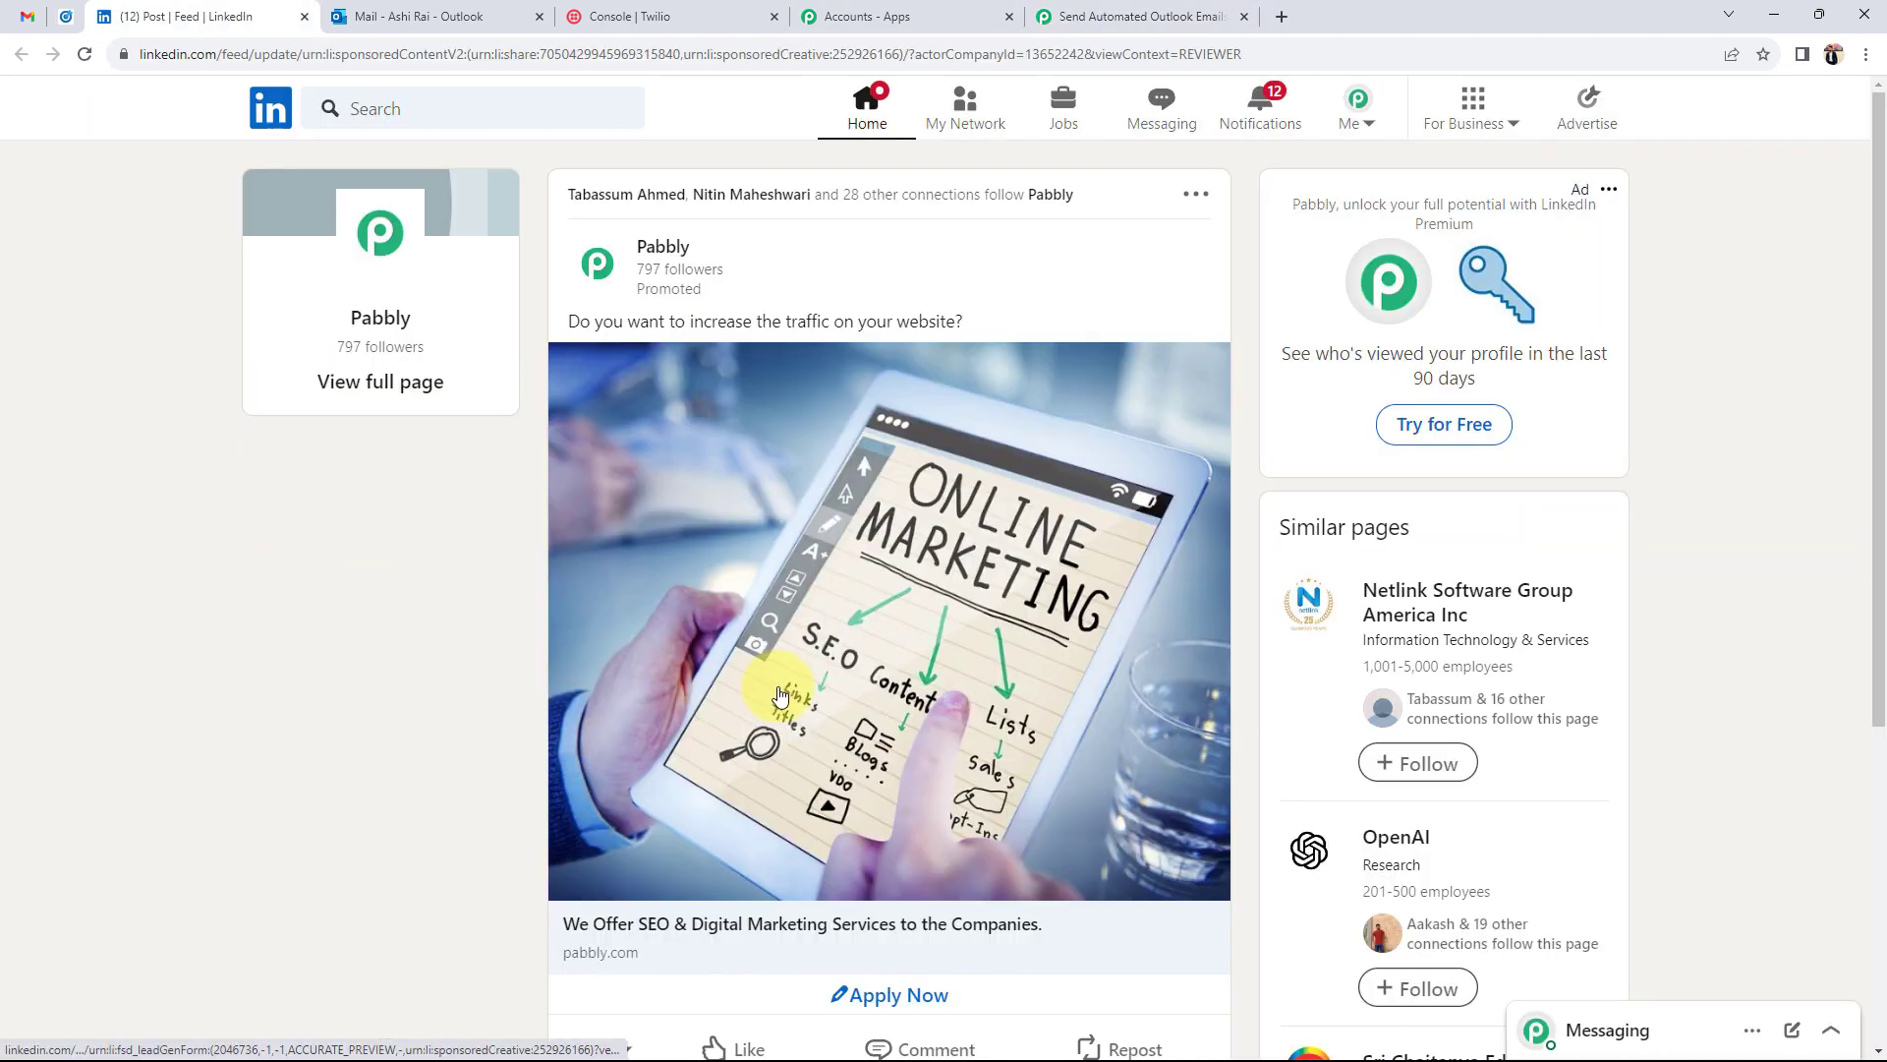
pyautogui.click(1109, 17)
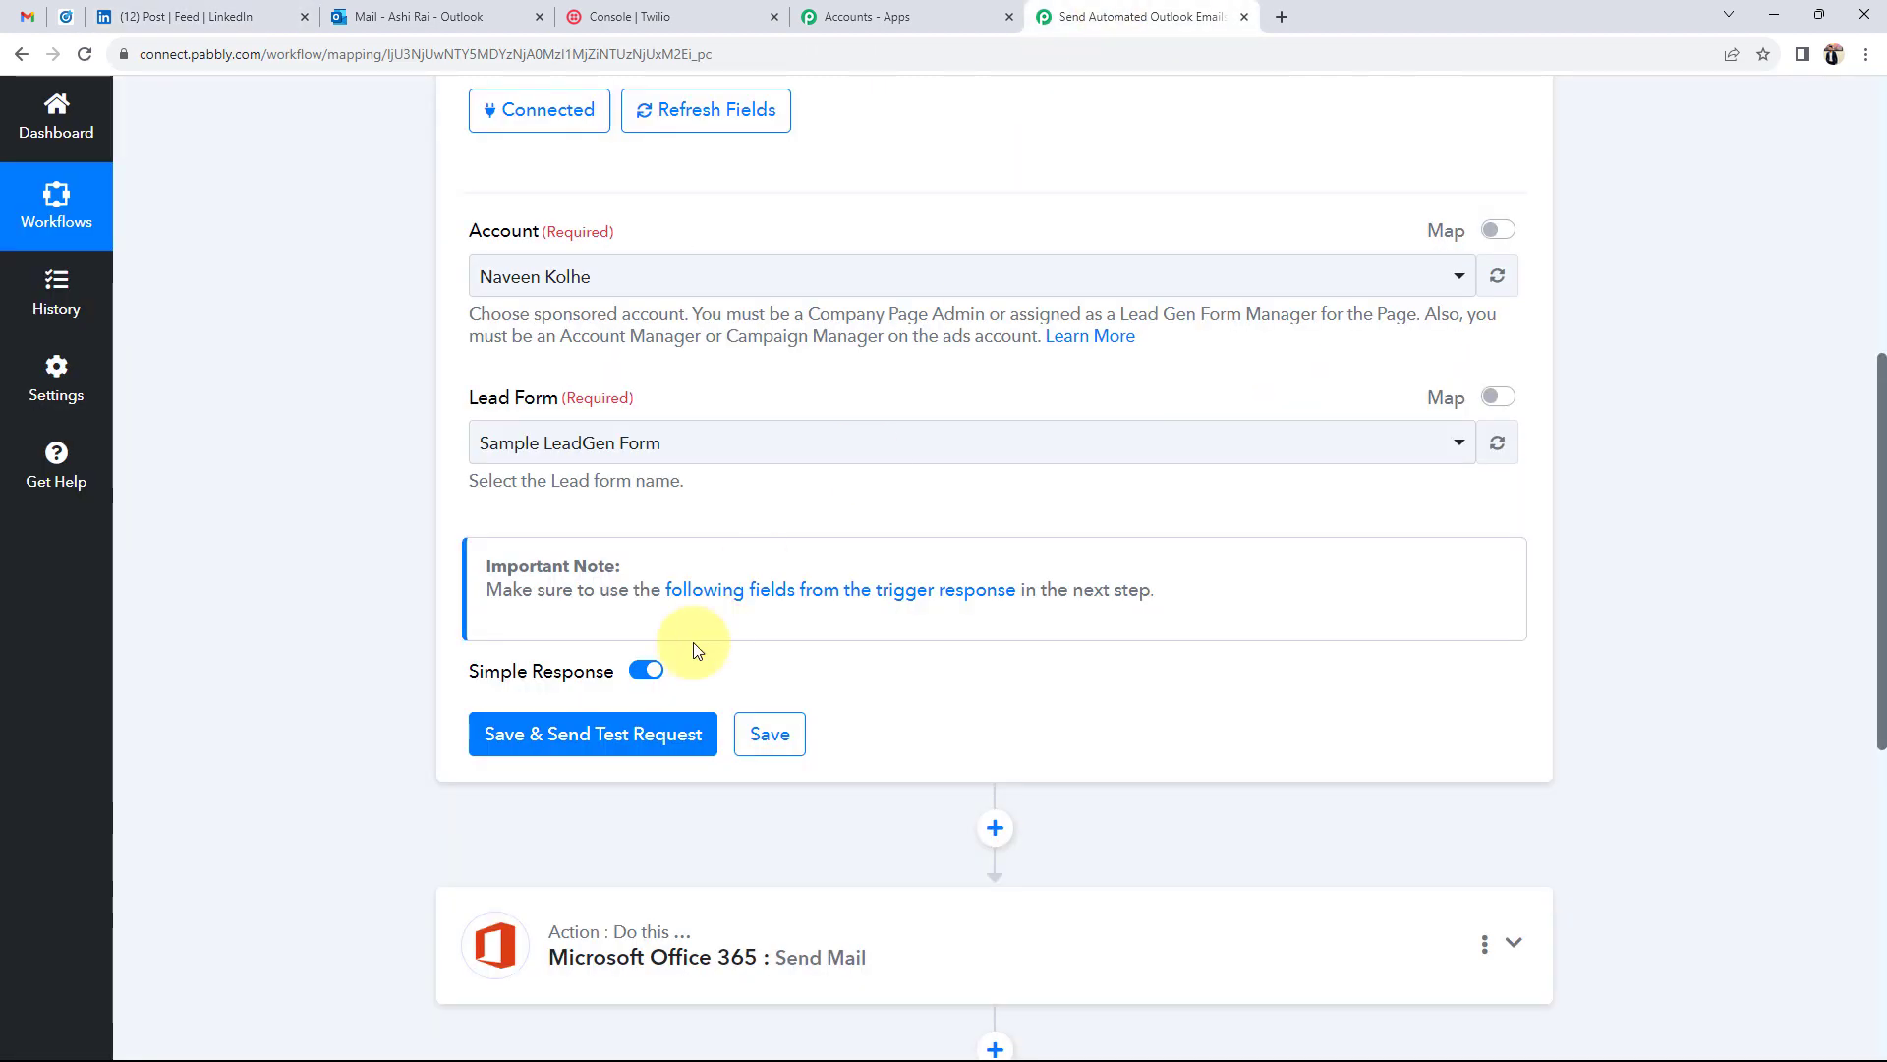
pyautogui.click(234, 17)
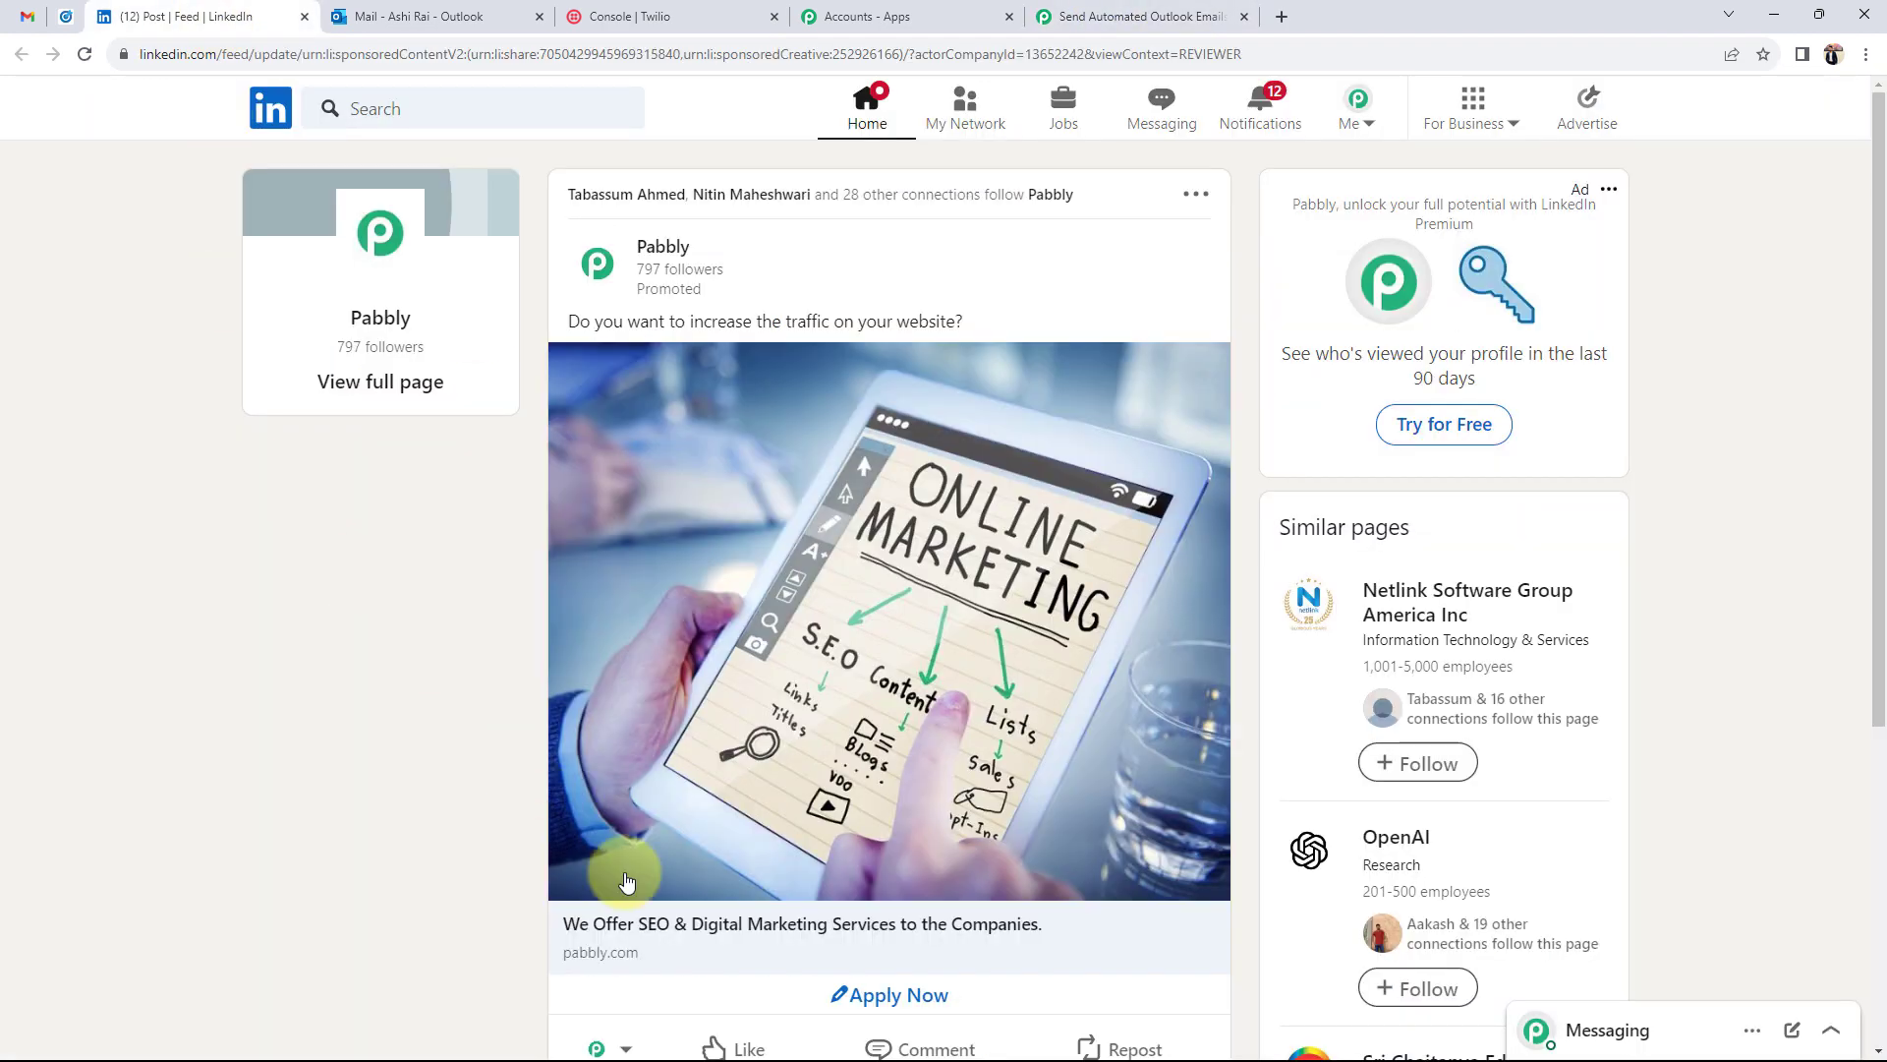
pyautogui.click(853, 997)
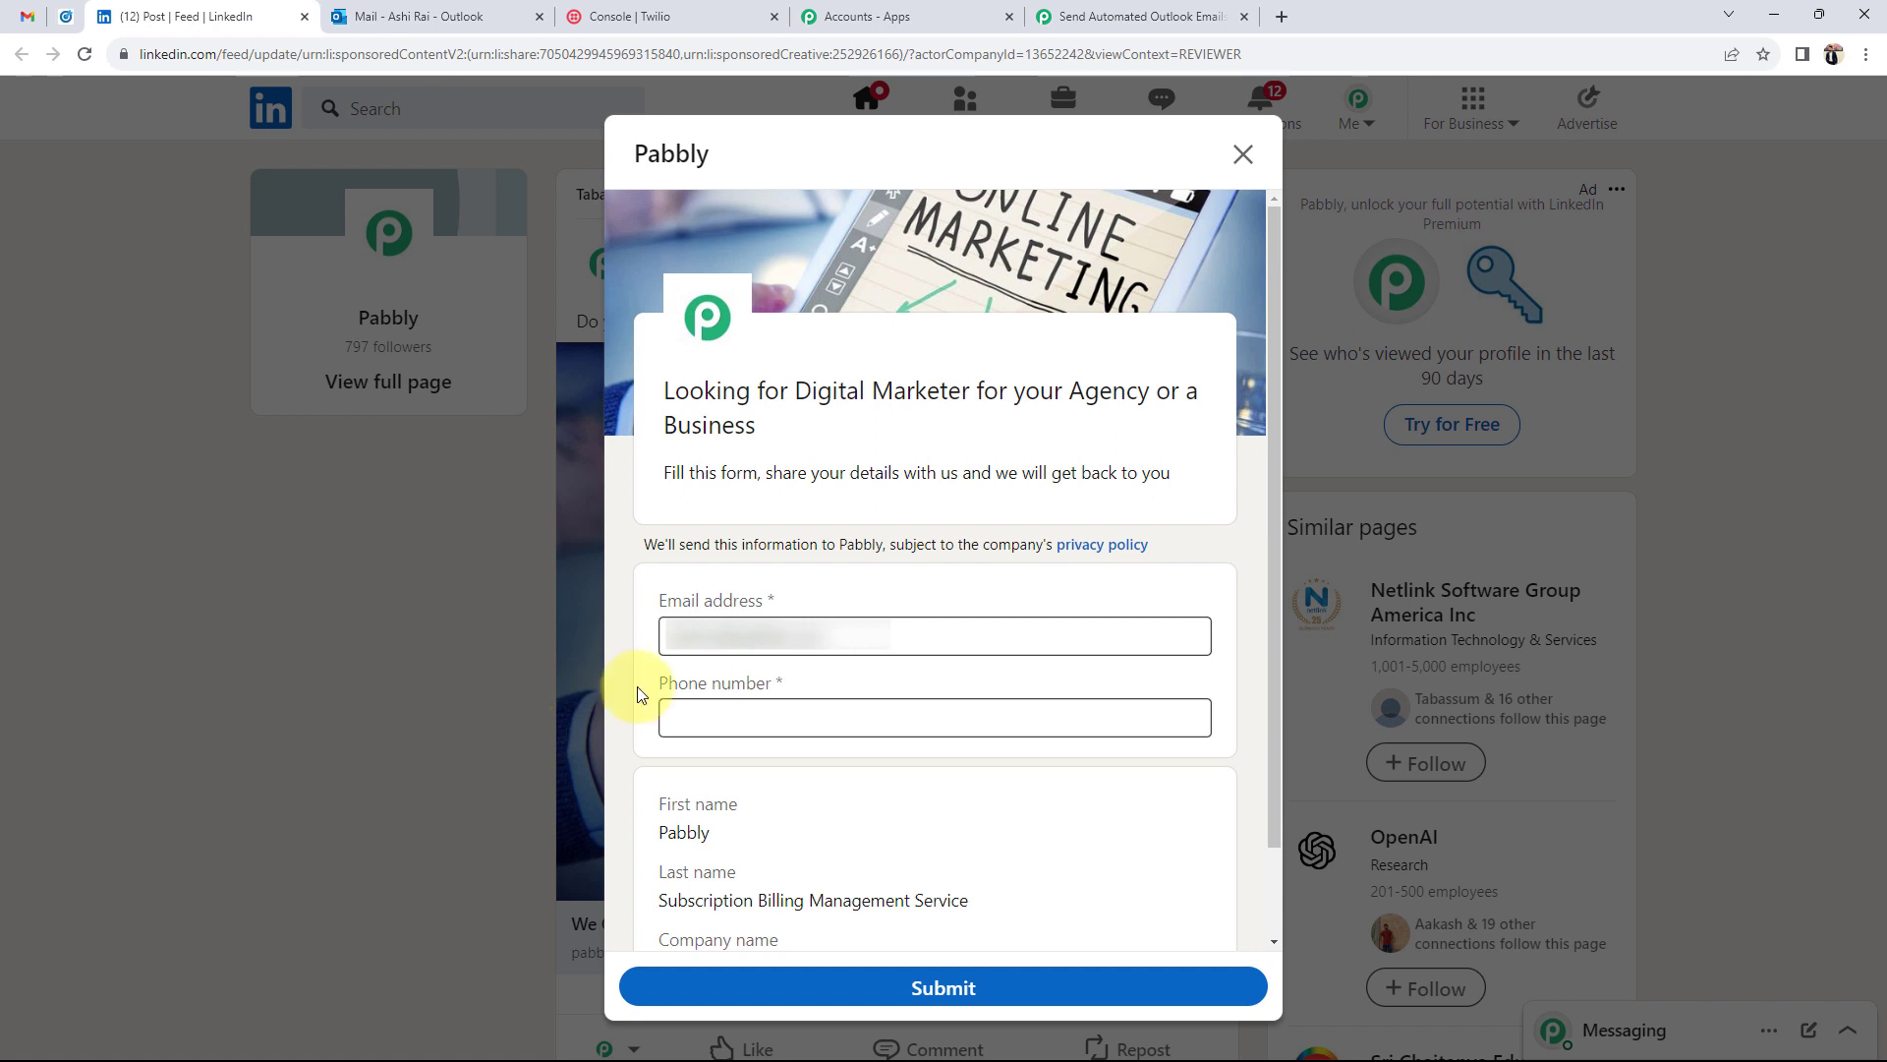
# Step: Fill in the lead form's email address and phone number with sample contact details and submit it
pyautogui.moveTo(855, 633); pyautogui.dragTo(592, 651)
pyautogui.write('demo')
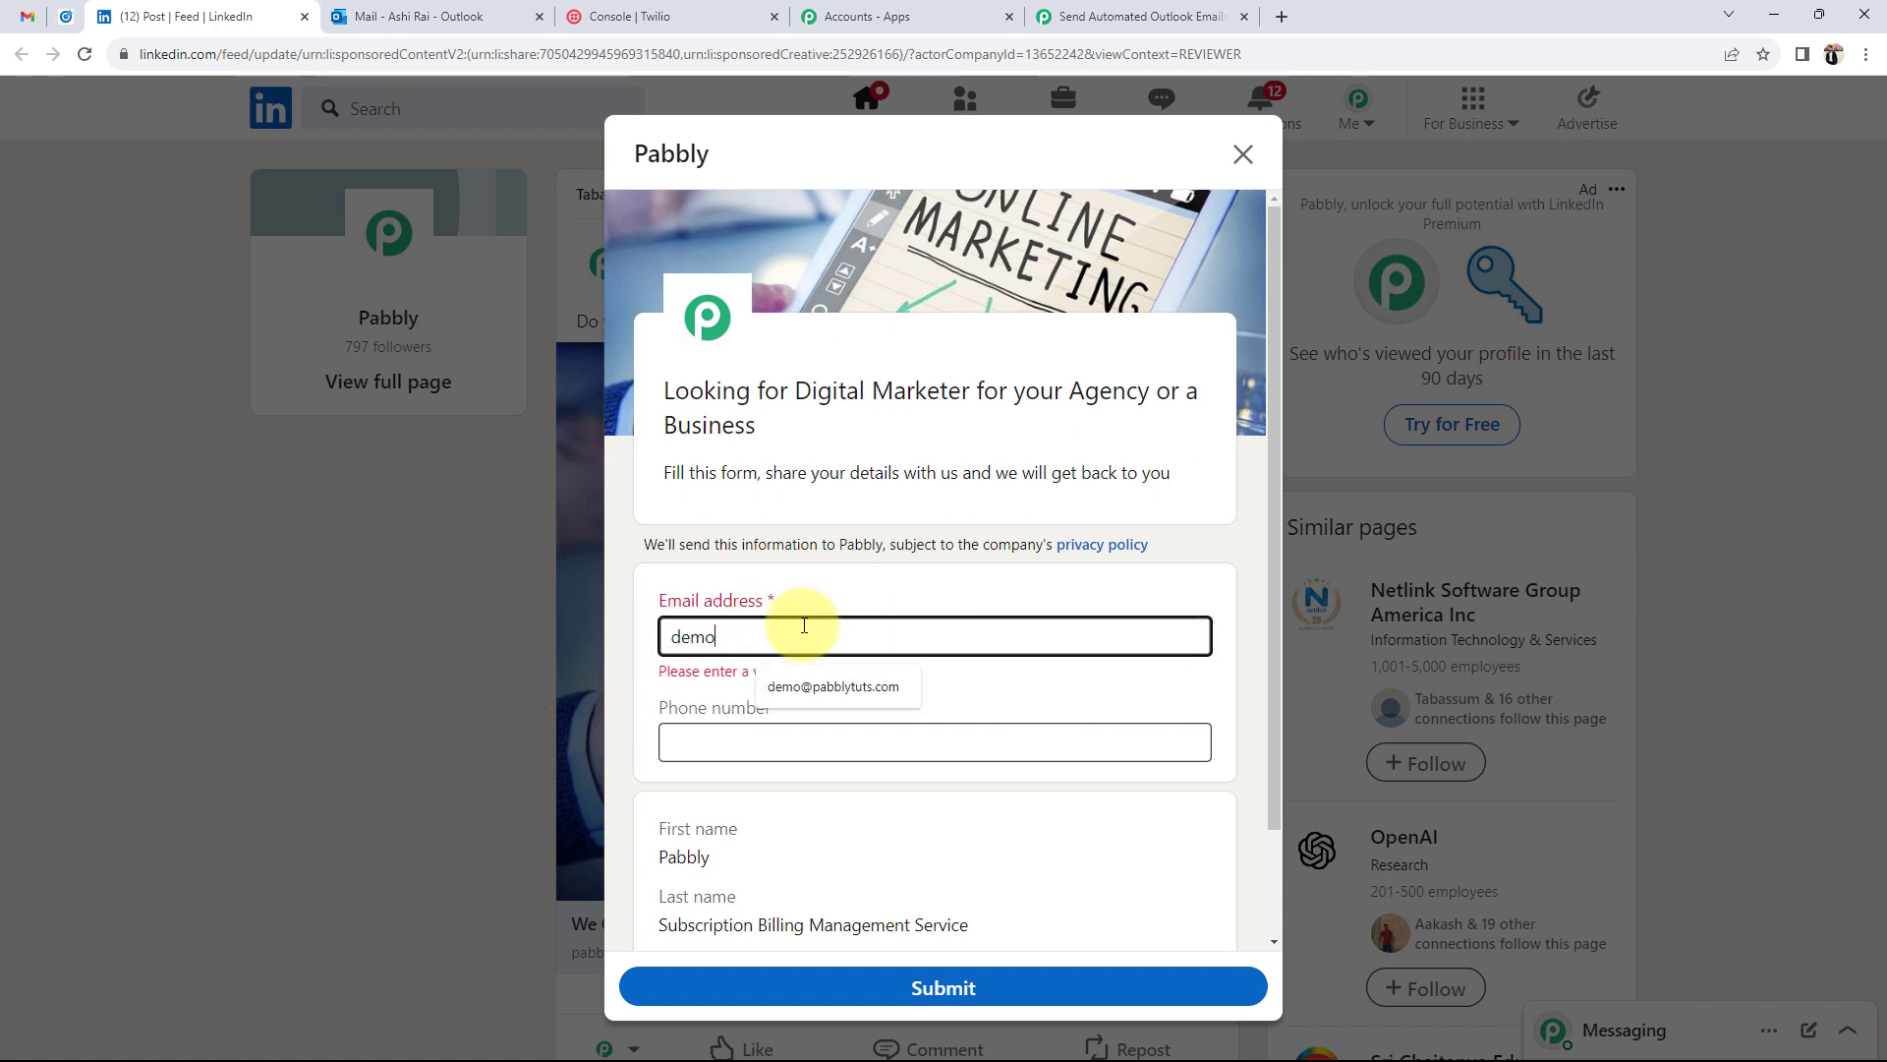
pyautogui.click(805, 684)
pyautogui.click(745, 726)
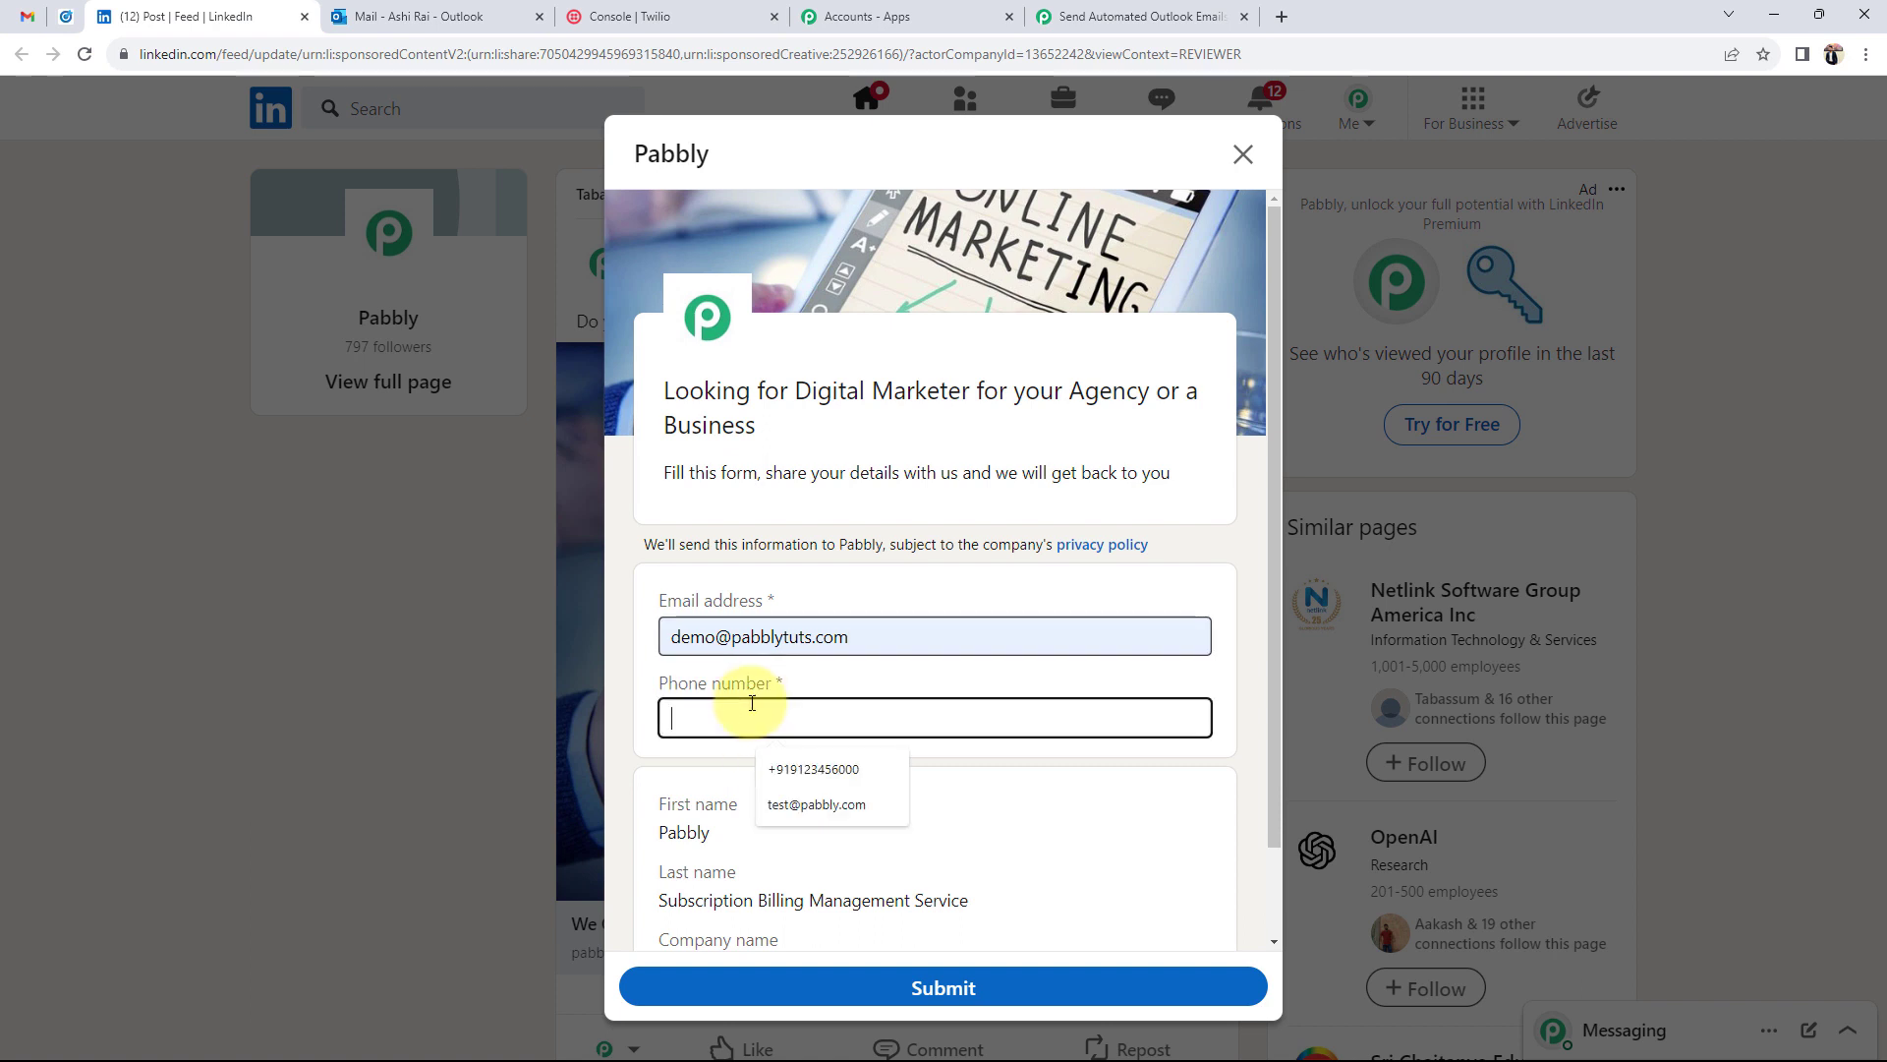
pyautogui.click(778, 780)
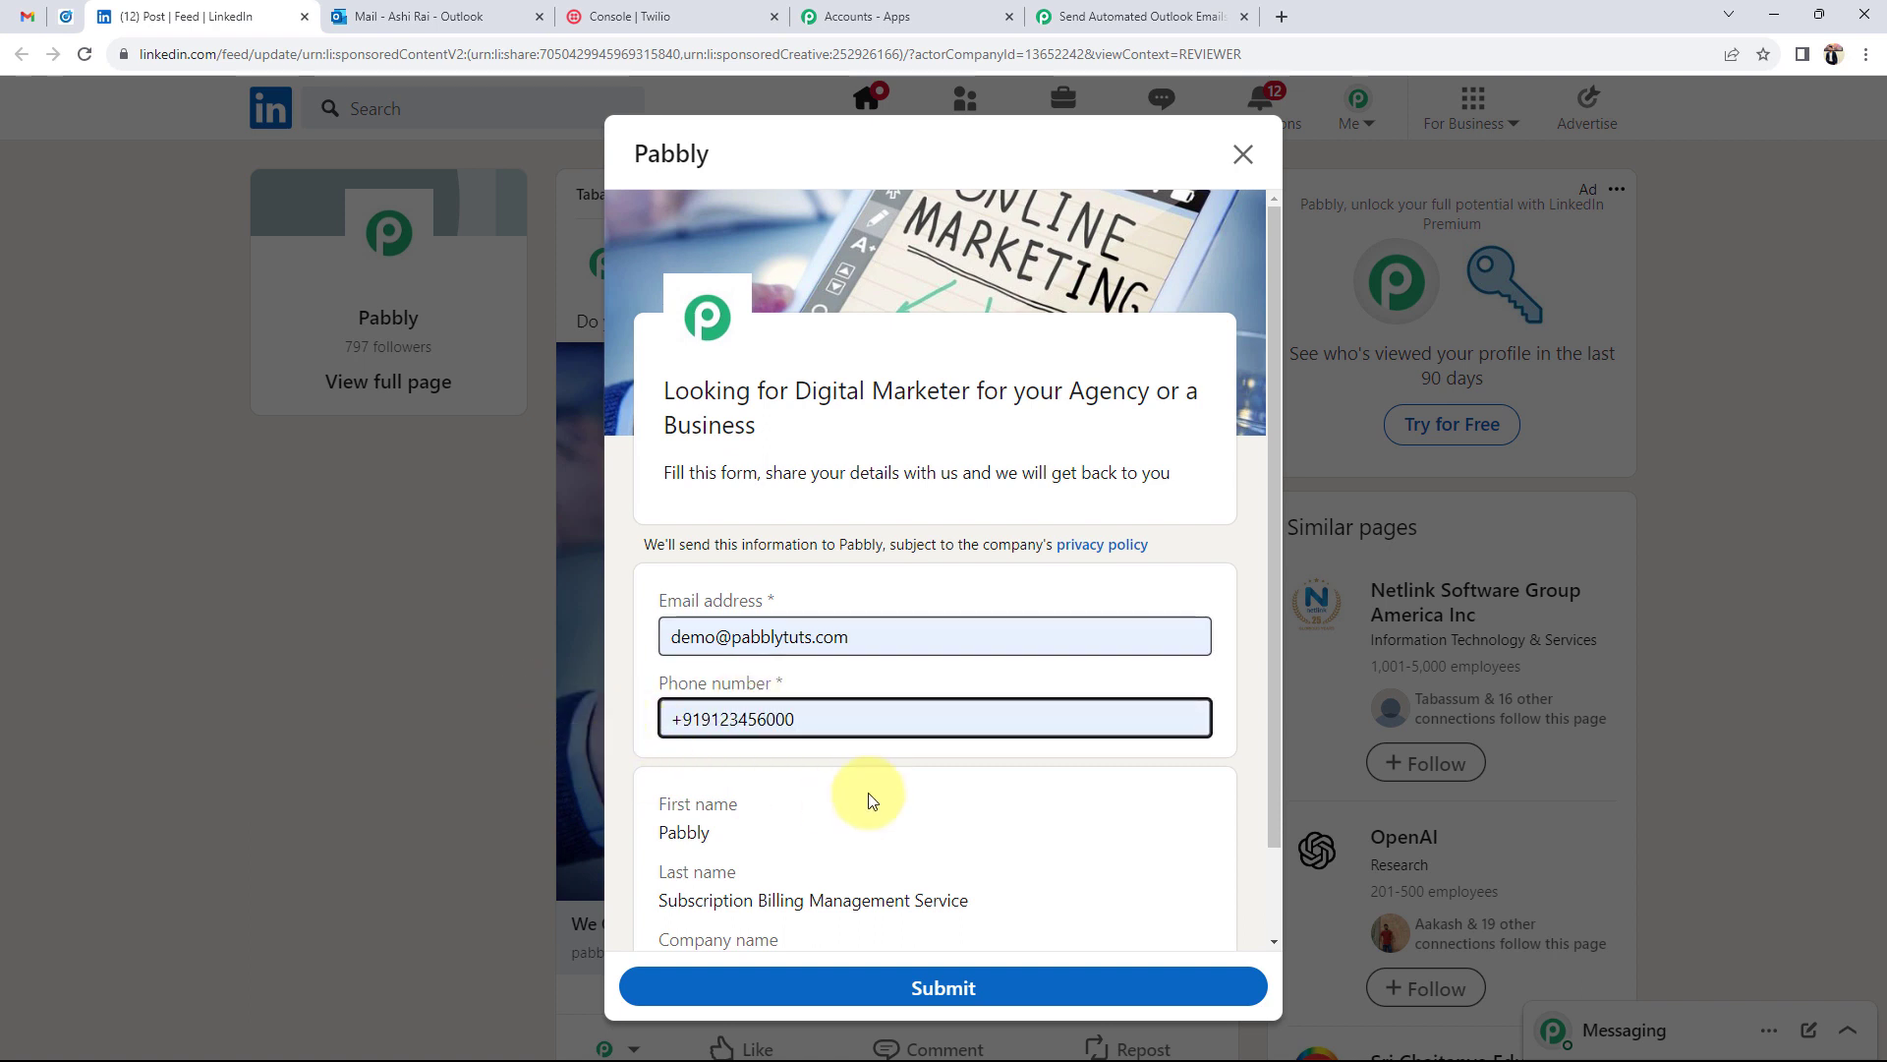
pyautogui.scroll(-1, 870, 796)
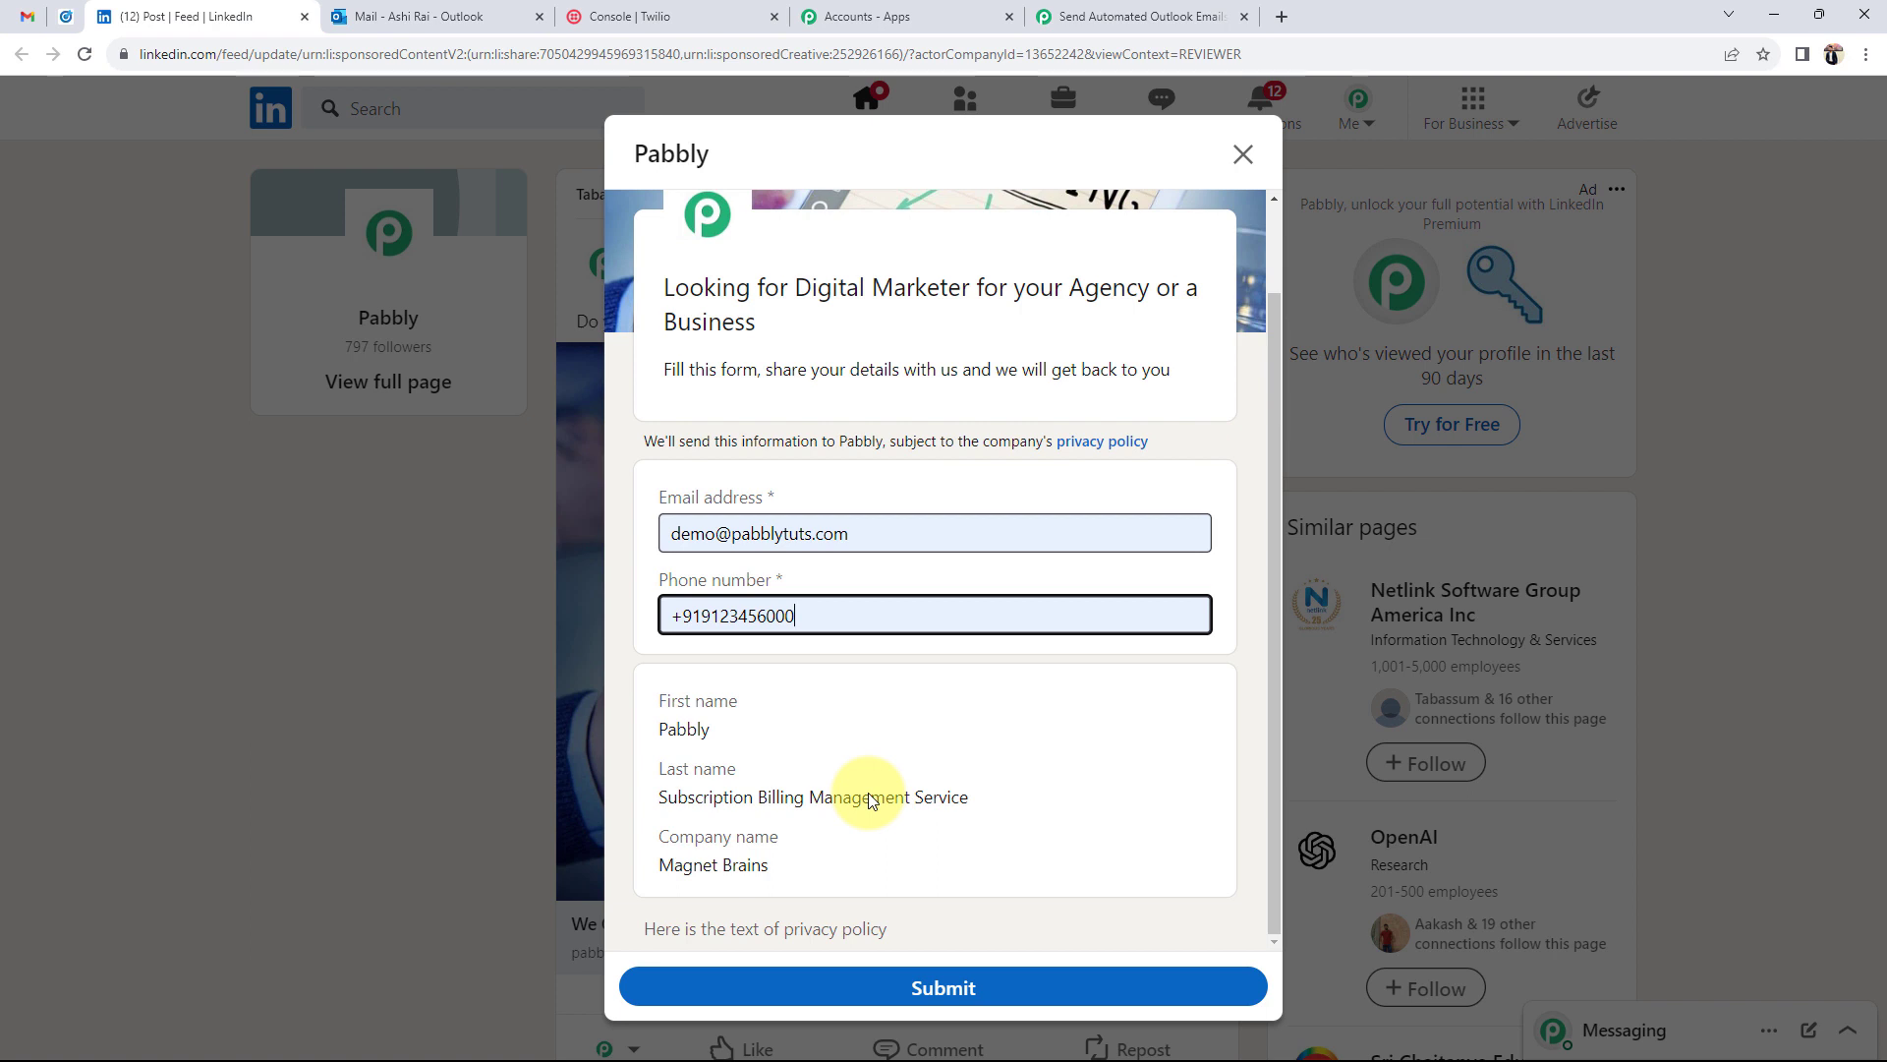
pyautogui.click(944, 985)
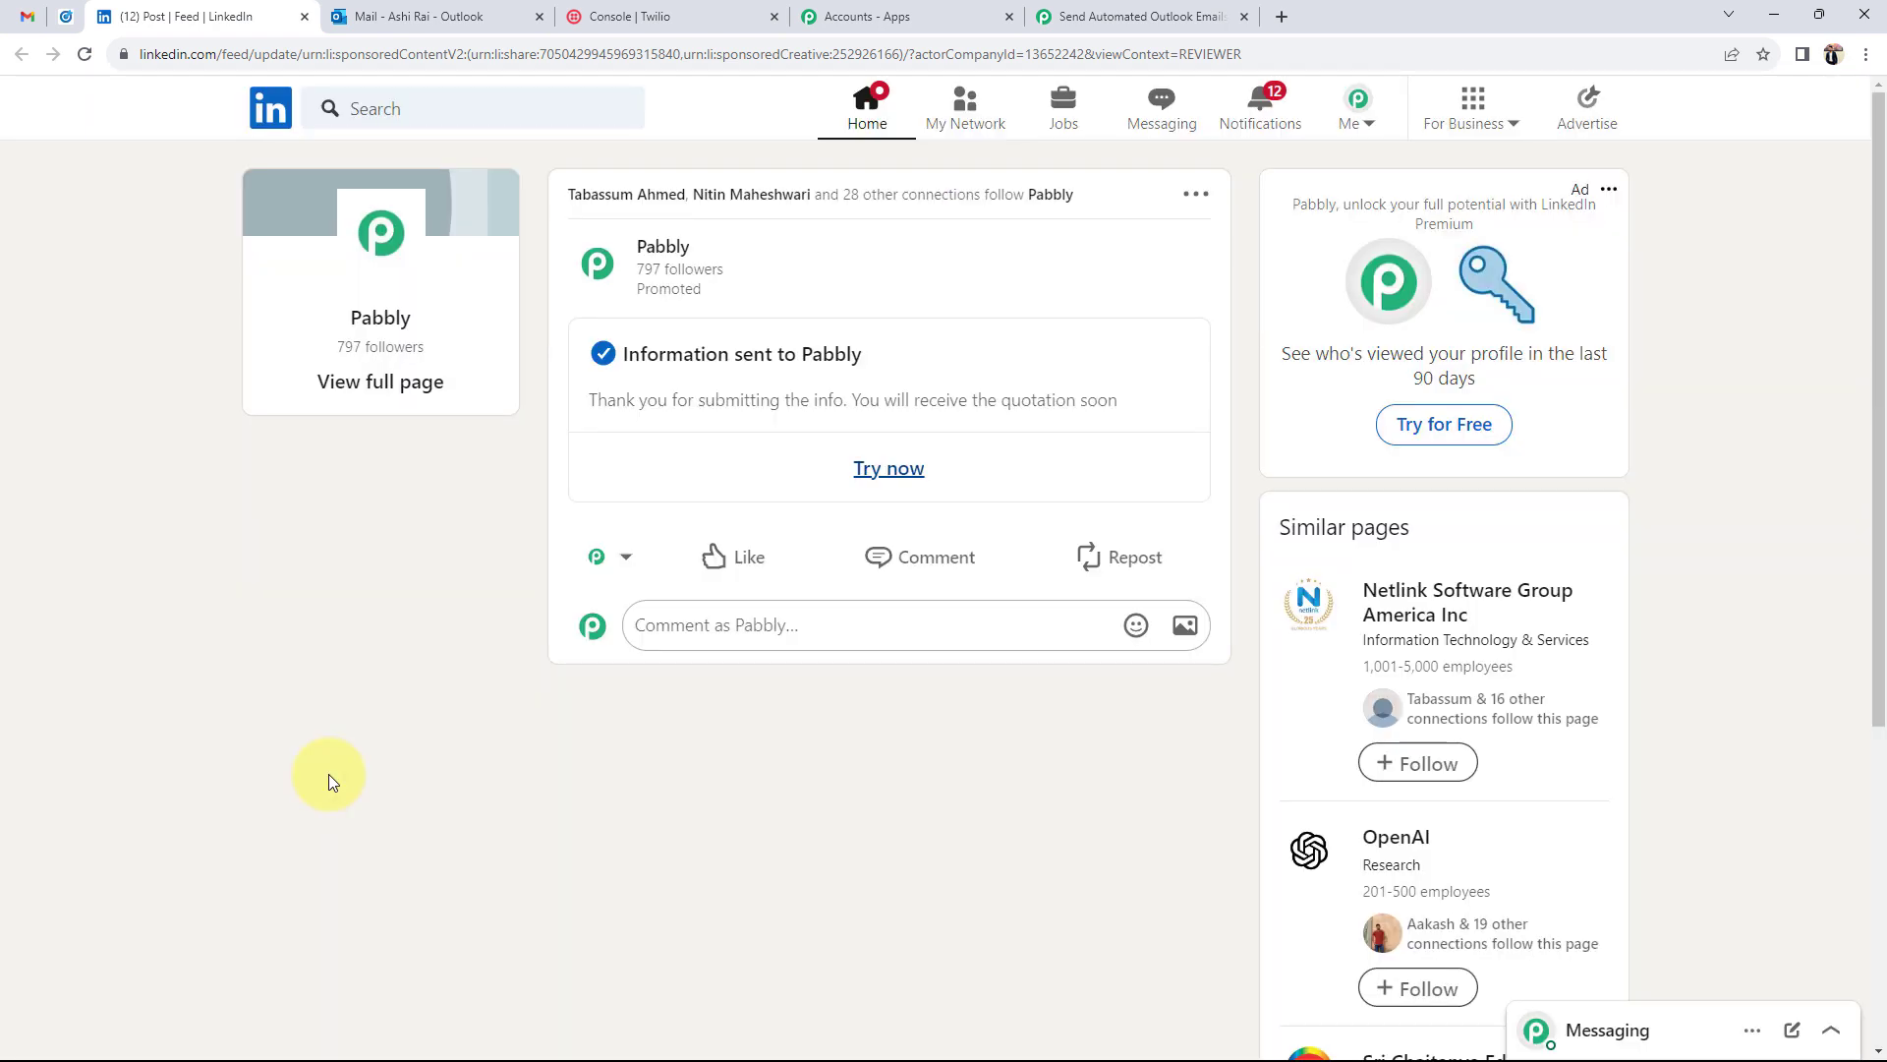
# Step: Back in the Pabbly Connect workflow, save the LinkedIn trigger and send a test request
pyautogui.click(1140, 17)
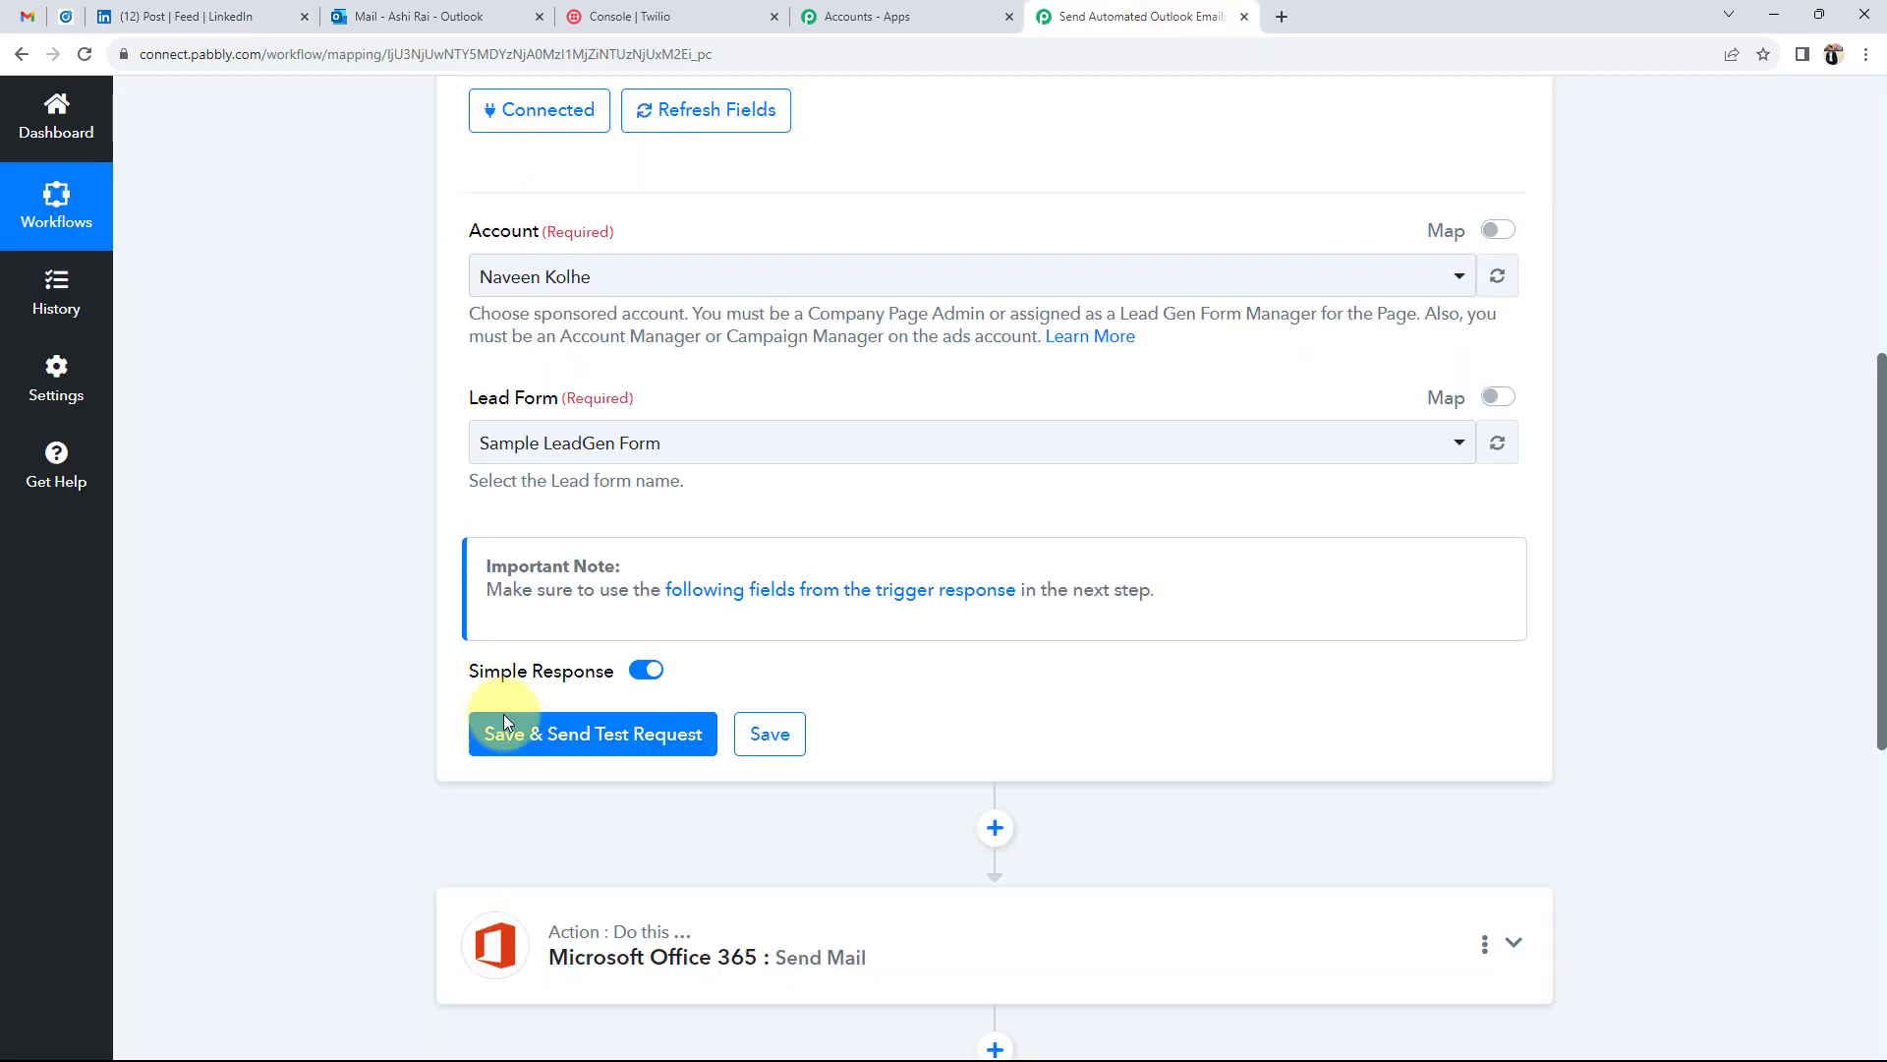
pyautogui.click(519, 733)
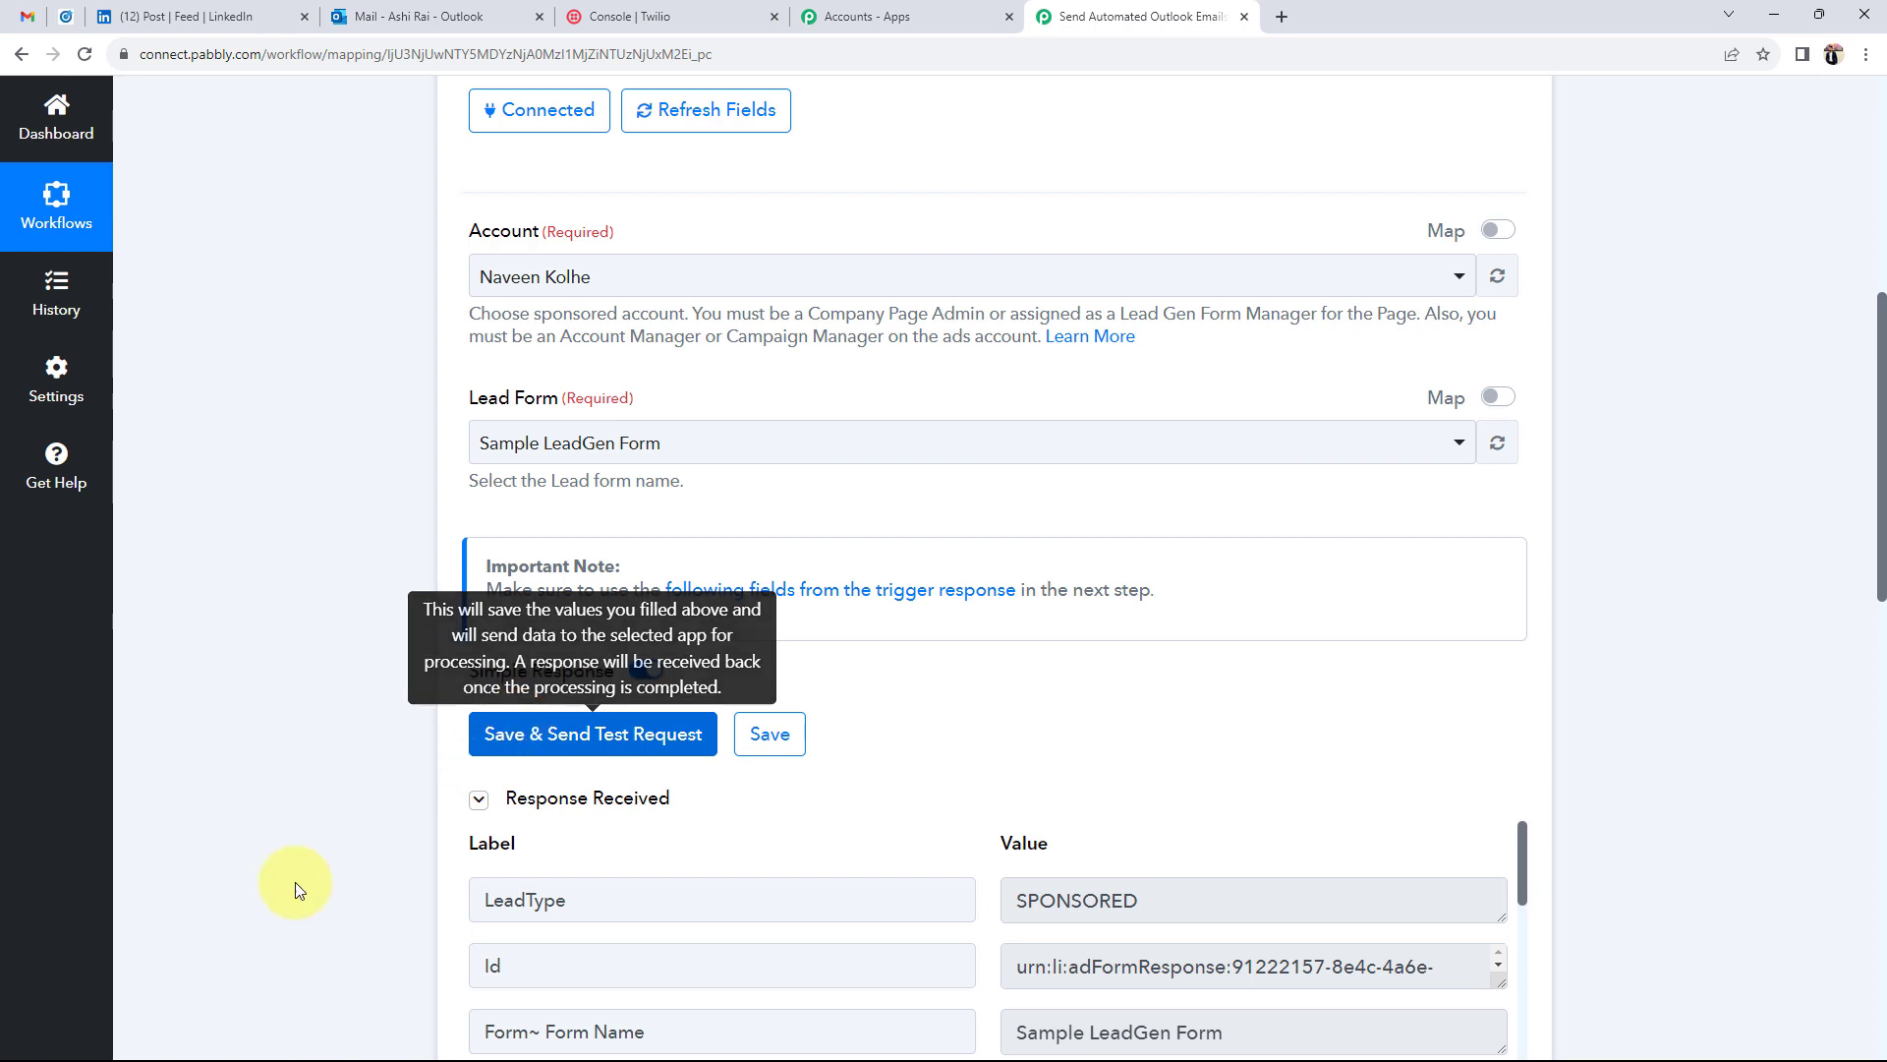
# Step: Examine the trigger's received response for the form name, email address, phone number, first name and last name
pyautogui.scroll(-4, 267, 849)
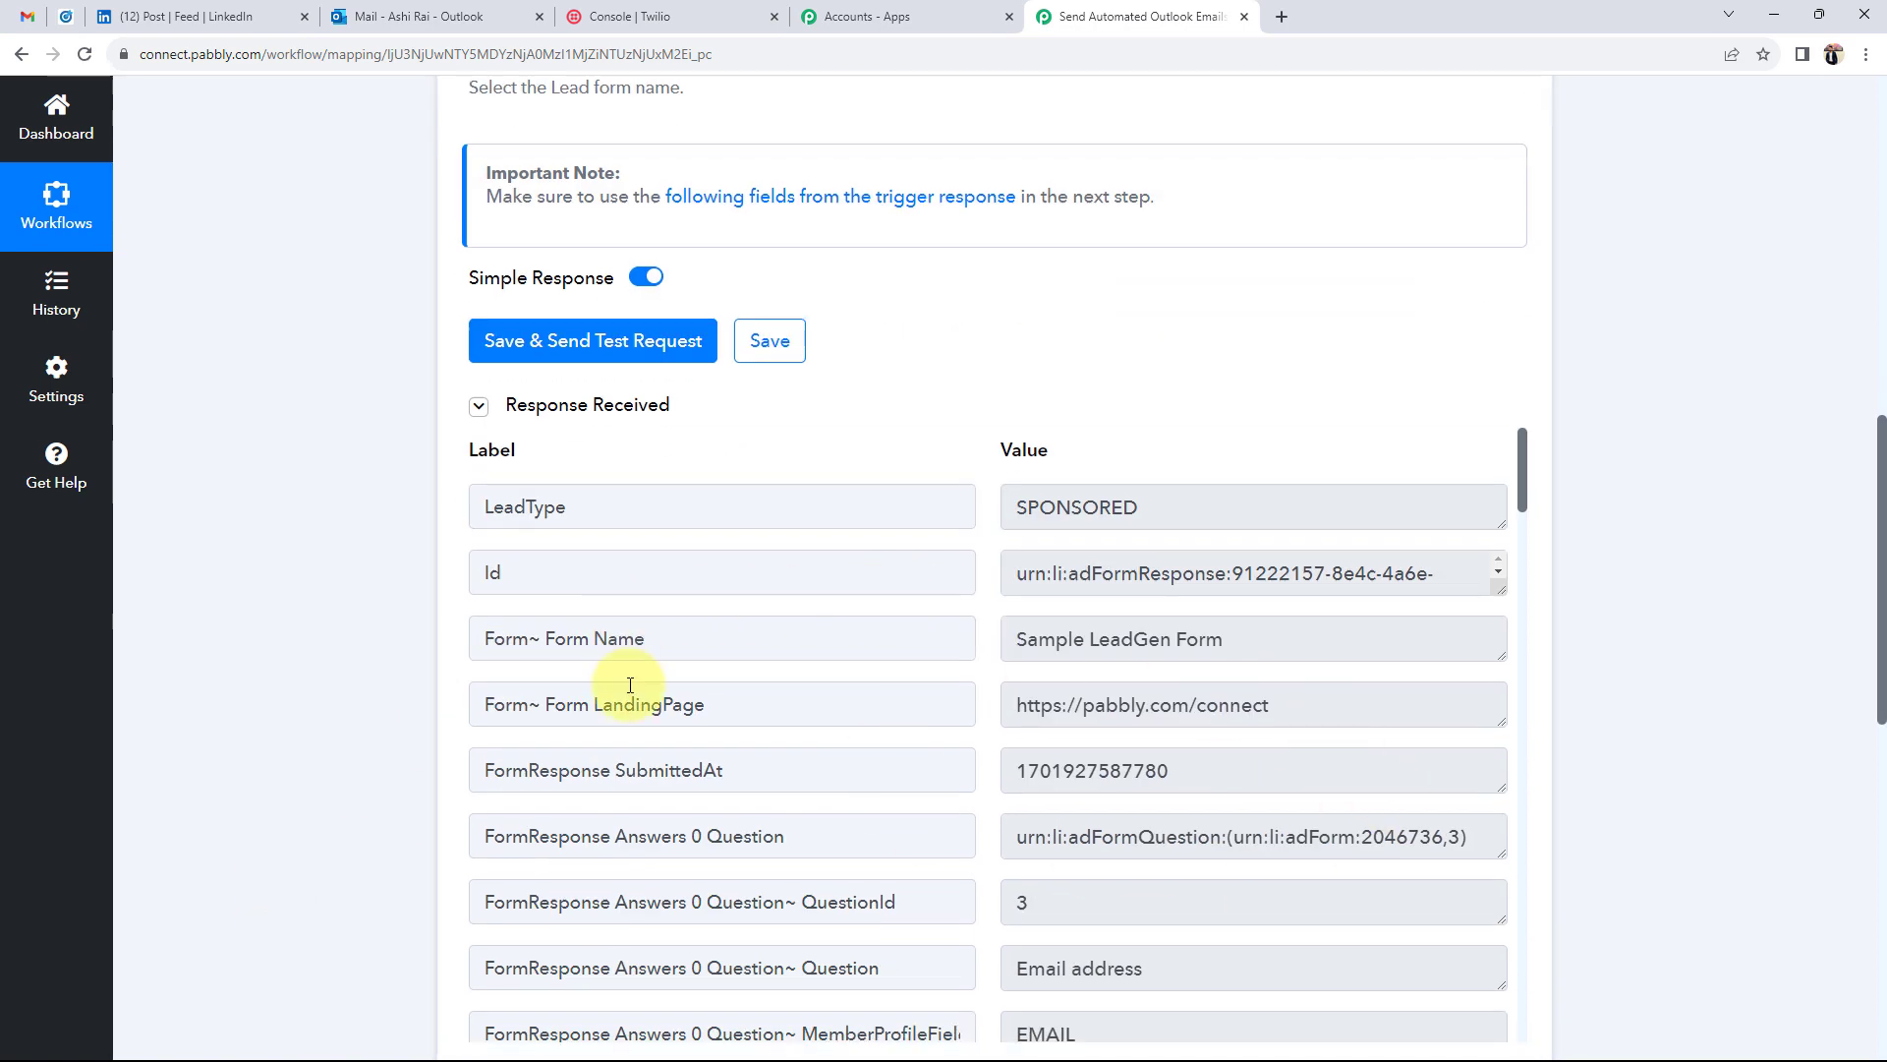
pyautogui.moveTo(1311, 623); pyautogui.dragTo(699, 648)
pyautogui.scroll(-3, 872, 692)
pyautogui.scroll(-2, 872, 692)
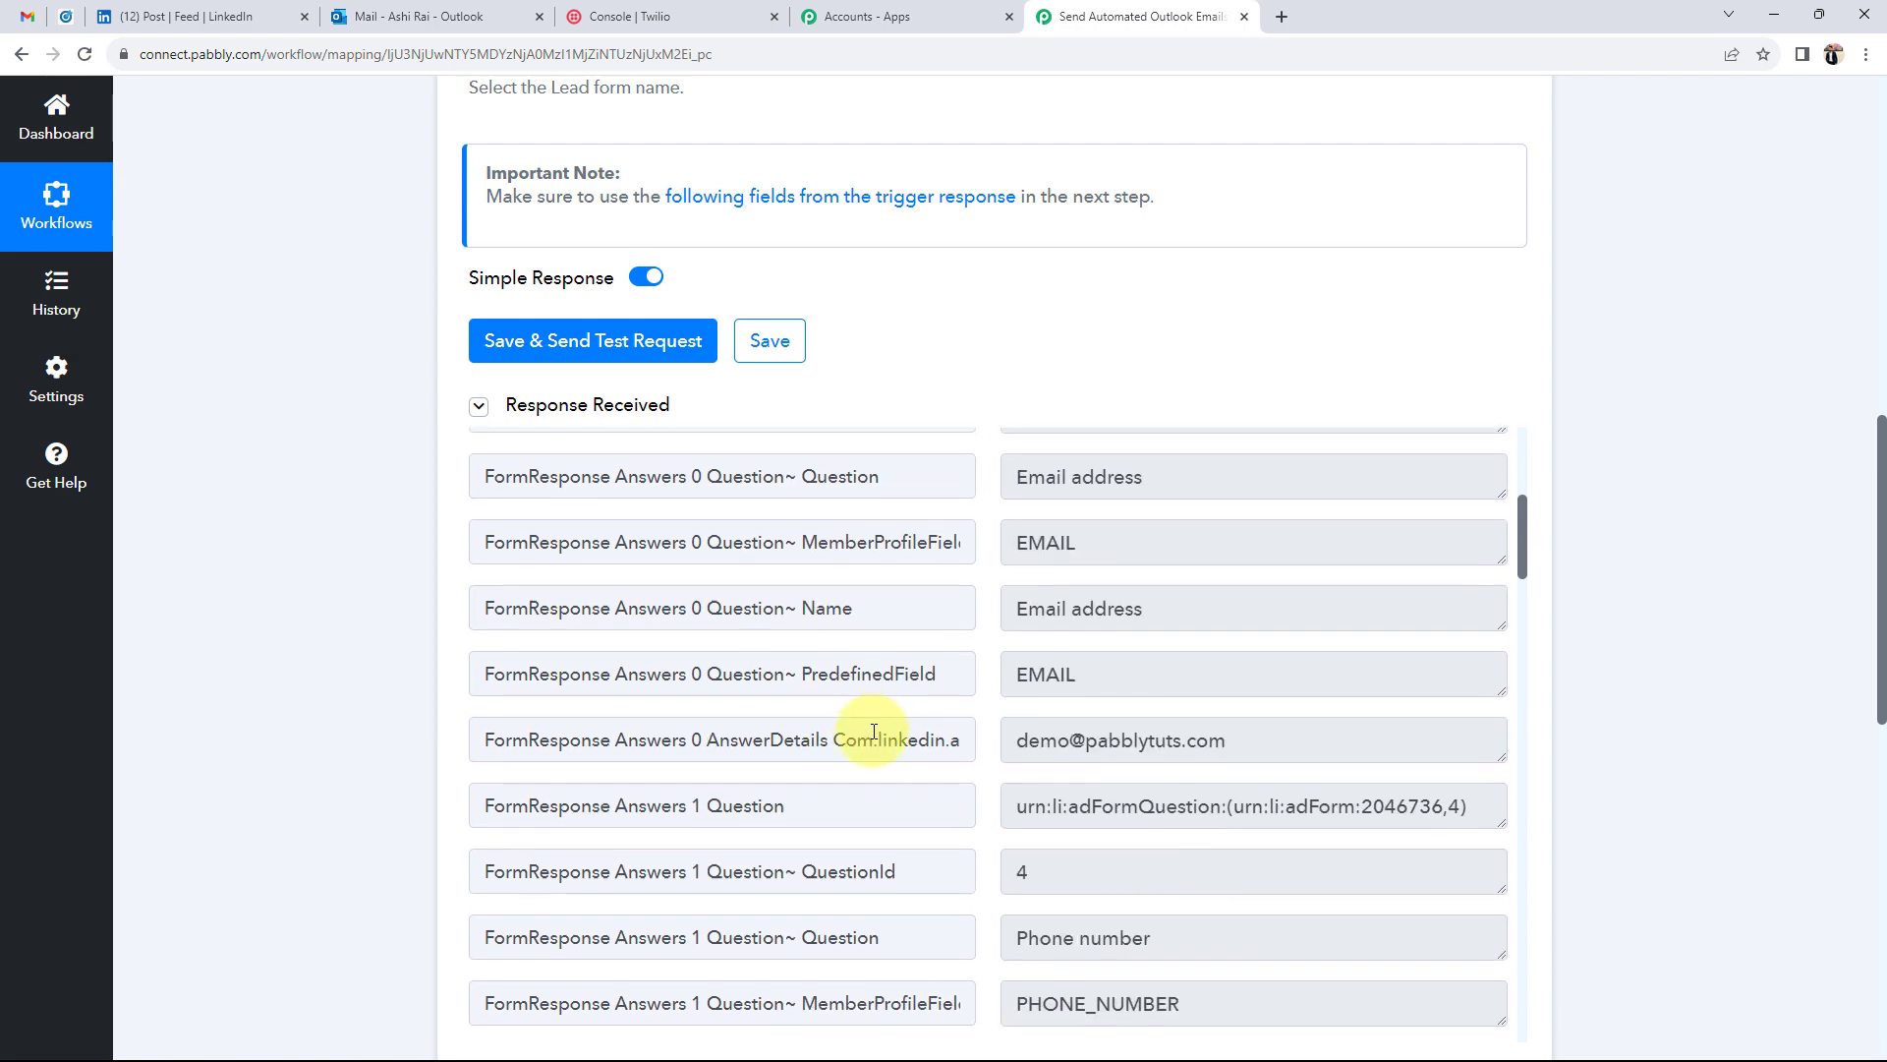
pyautogui.moveTo(1256, 737); pyautogui.dragTo(888, 737)
pyautogui.scroll(-3, 909, 748)
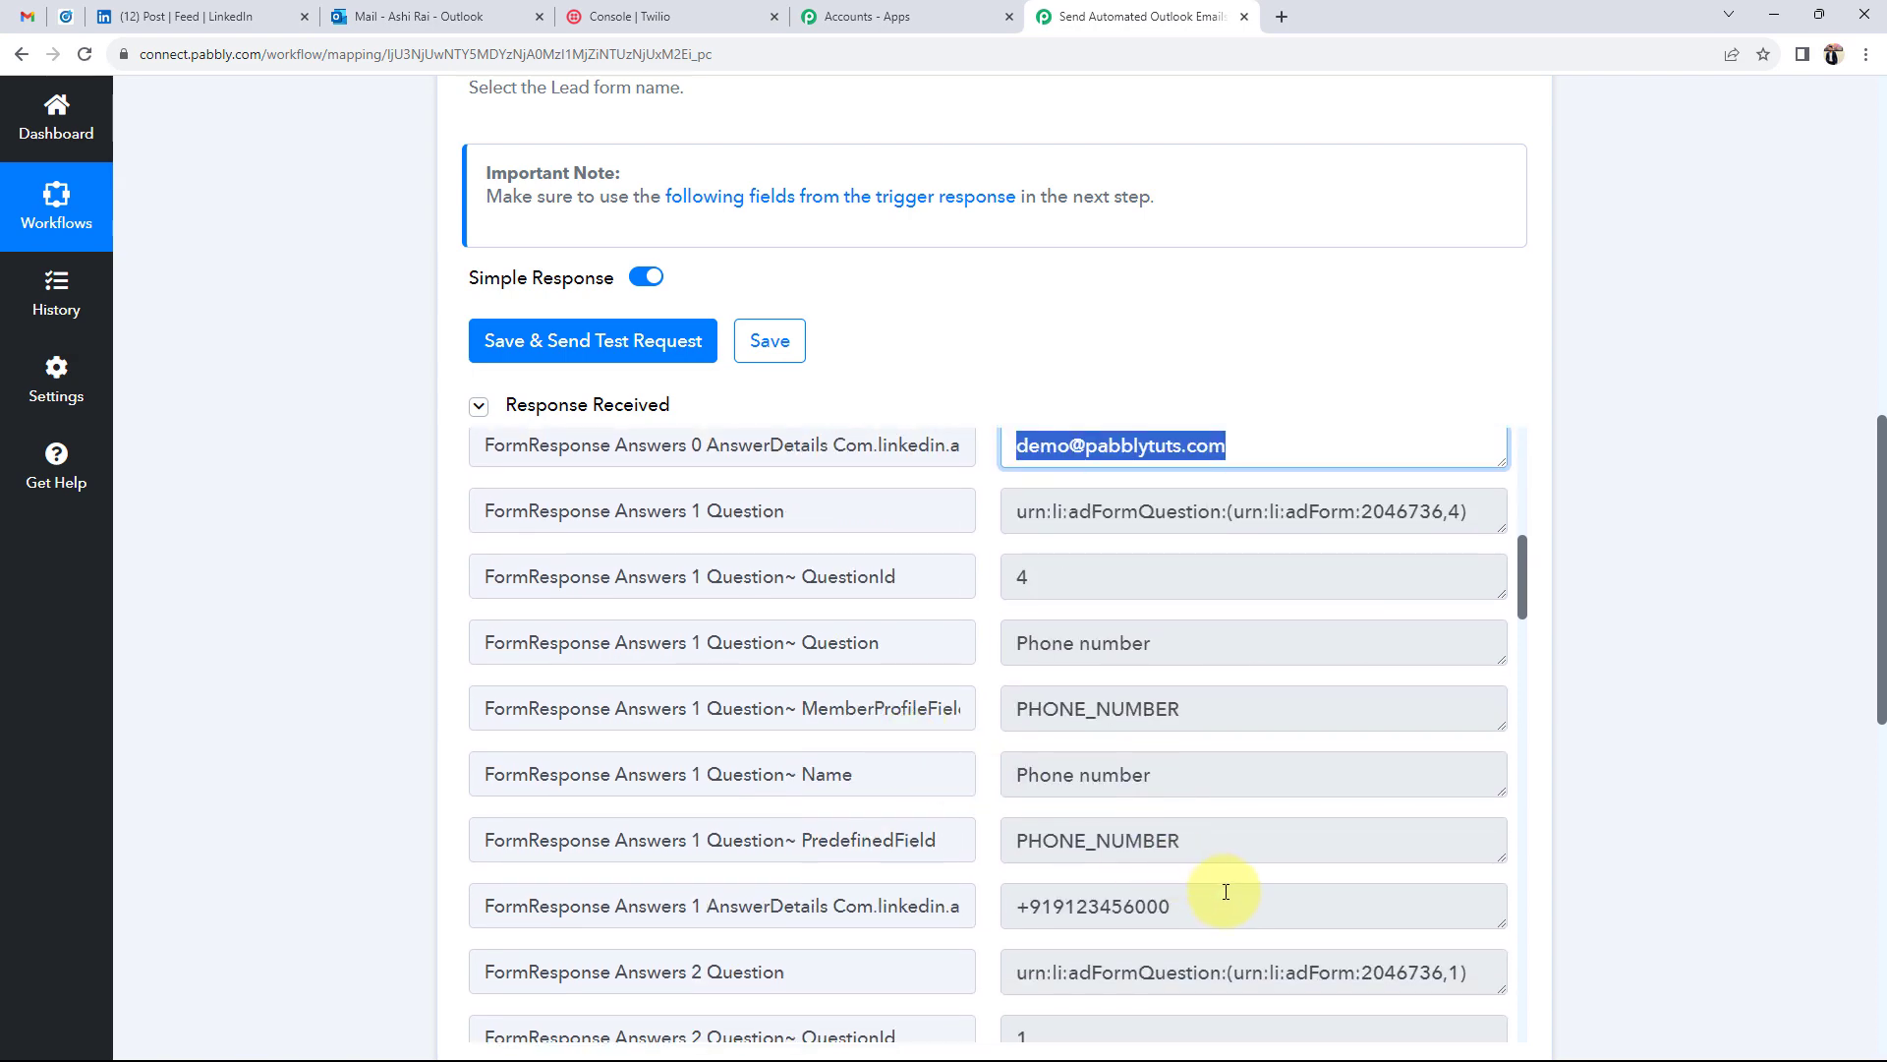
pyautogui.moveTo(1224, 890); pyautogui.dragTo(970, 864)
pyautogui.scroll(-3, 975, 855)
pyautogui.scroll(-4, 975, 855)
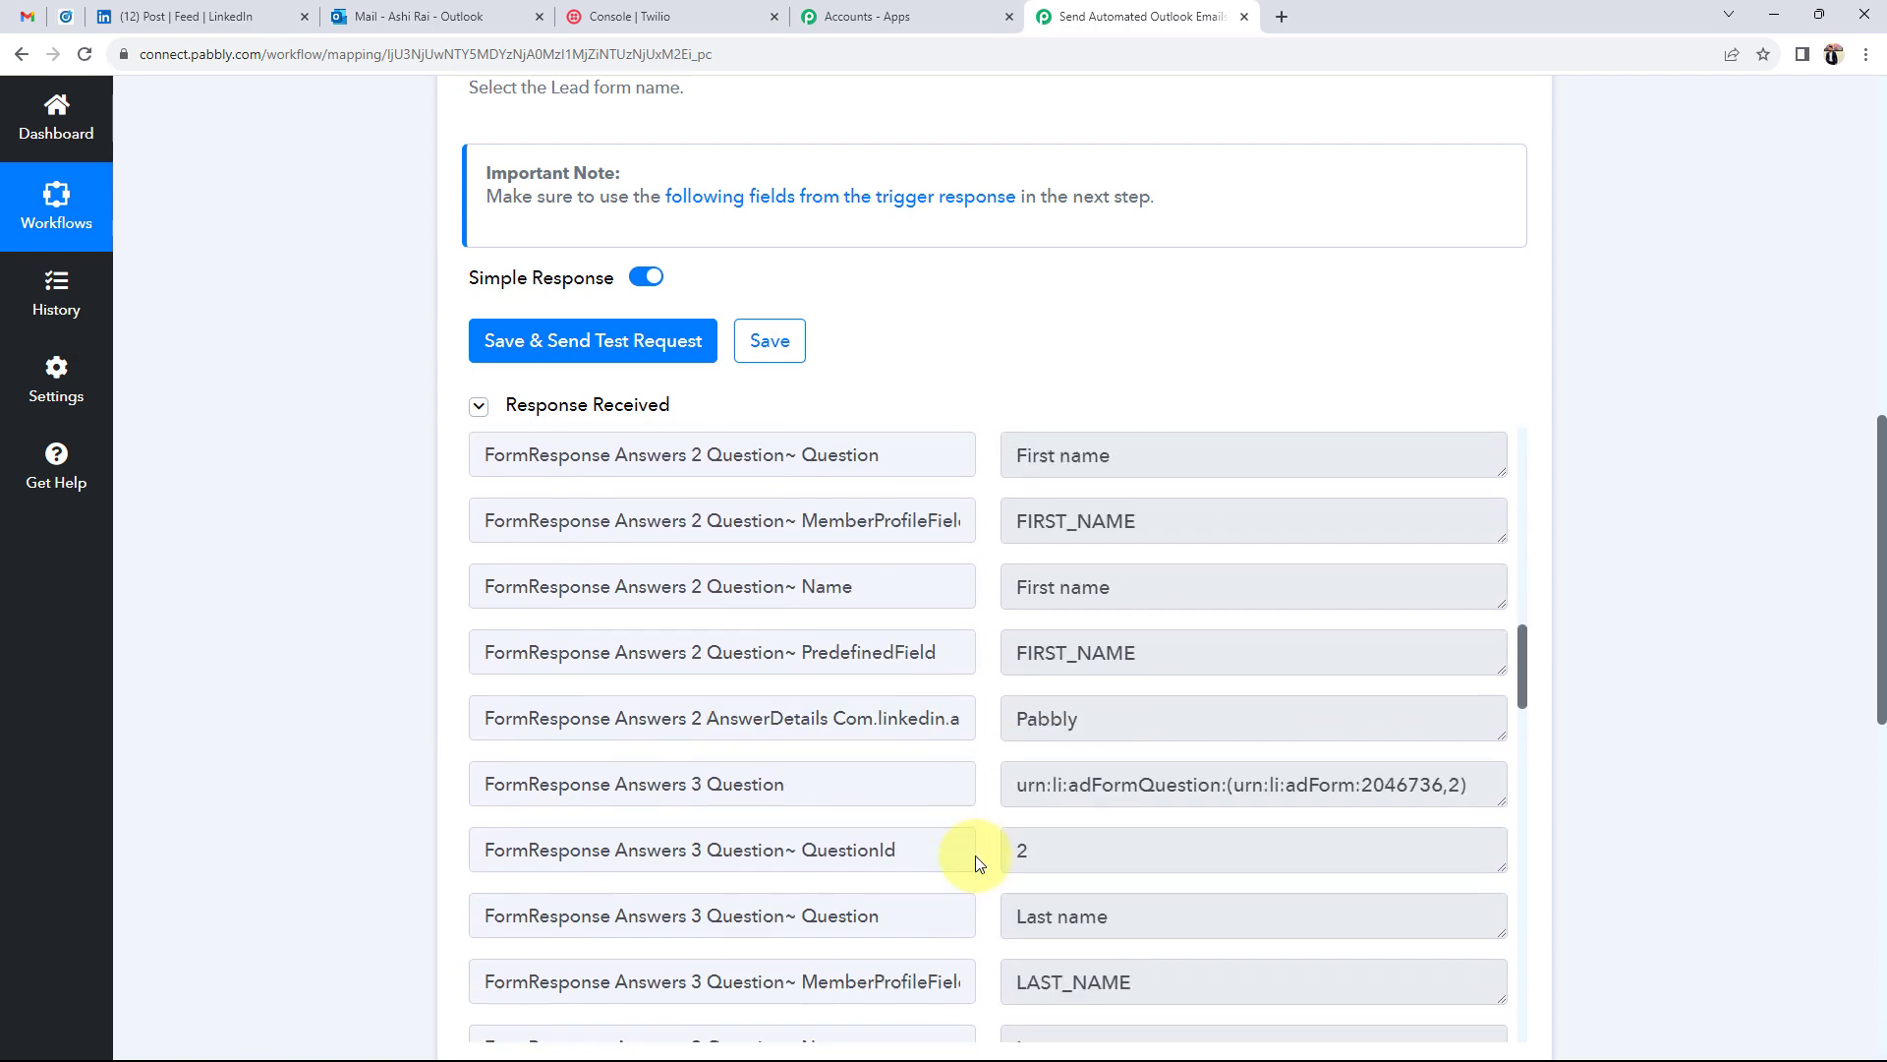
pyautogui.moveTo(1124, 687); pyautogui.dragTo(1426, 748)
pyautogui.scroll(-4, 975, 776)
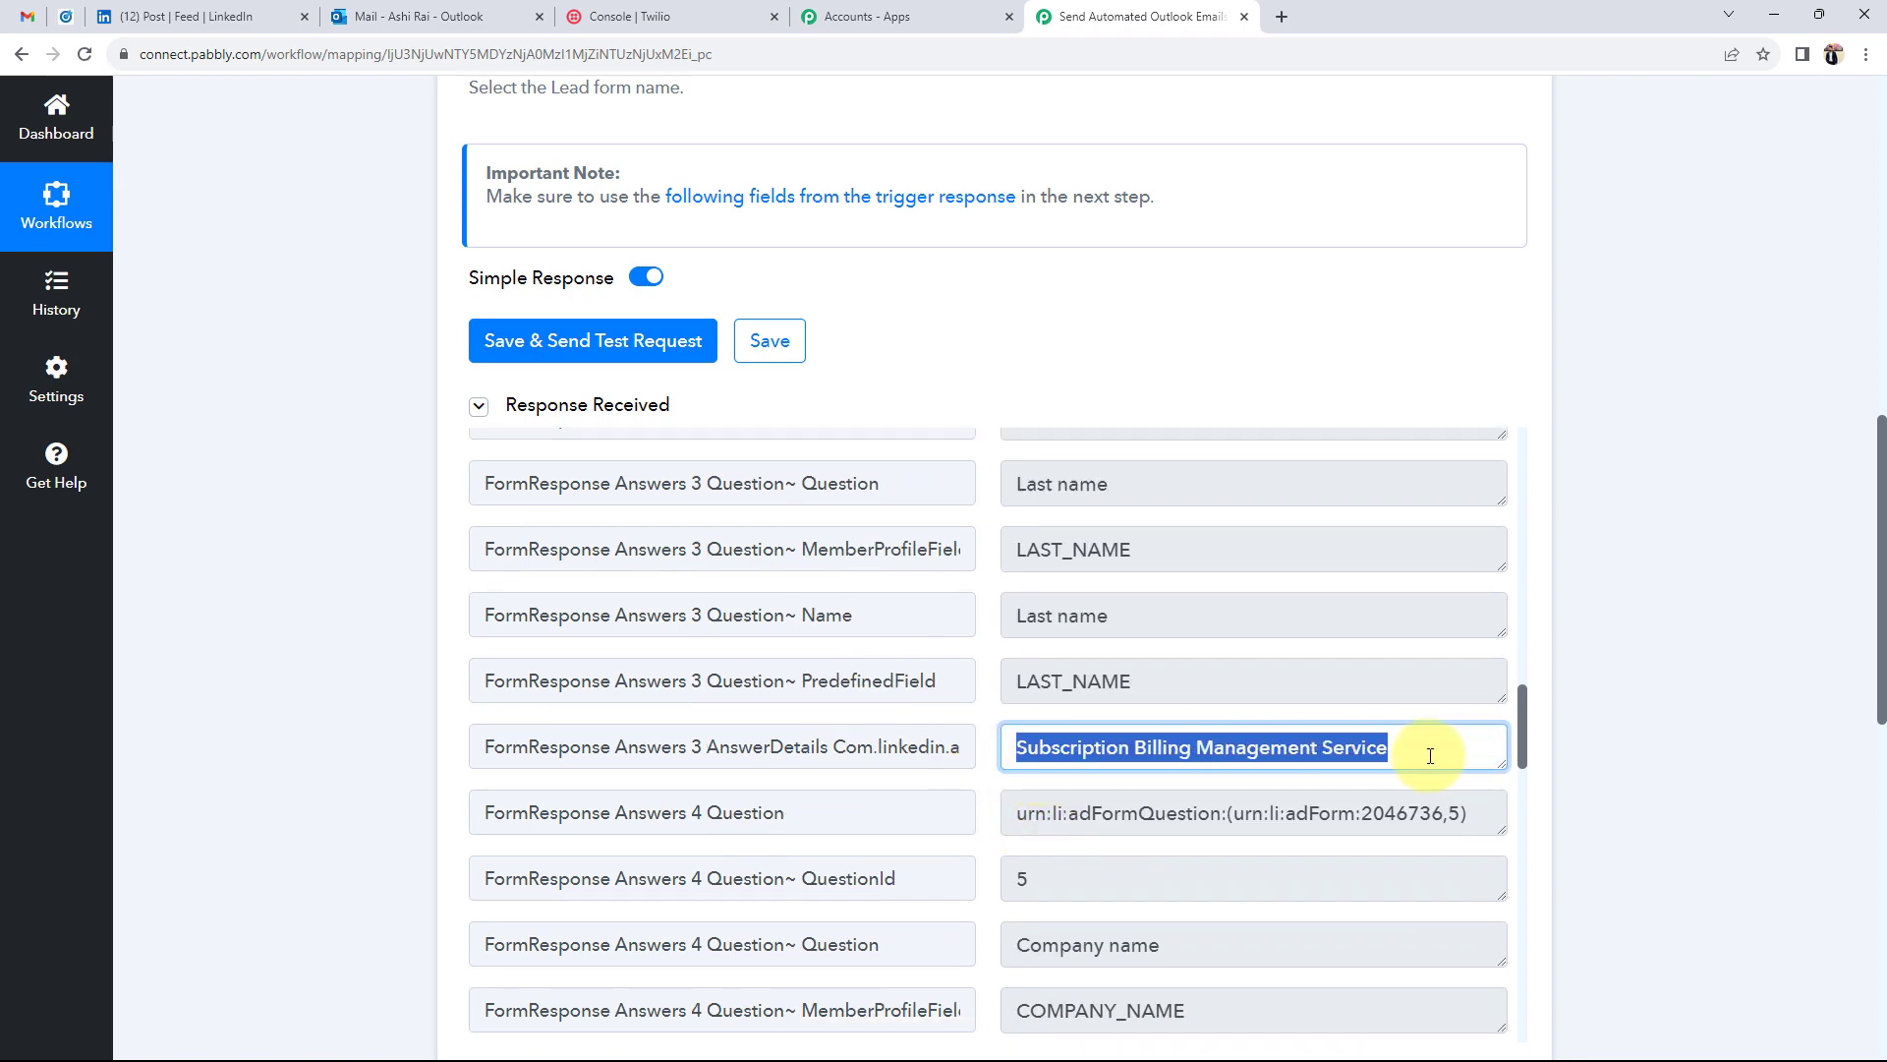
pyautogui.click(367, 785)
# Step: Collapse the LinkedIn Lead Gen Forms trigger and expand the Microsoft Office 365 Send Mail action
pyautogui.scroll(10, 368, 784)
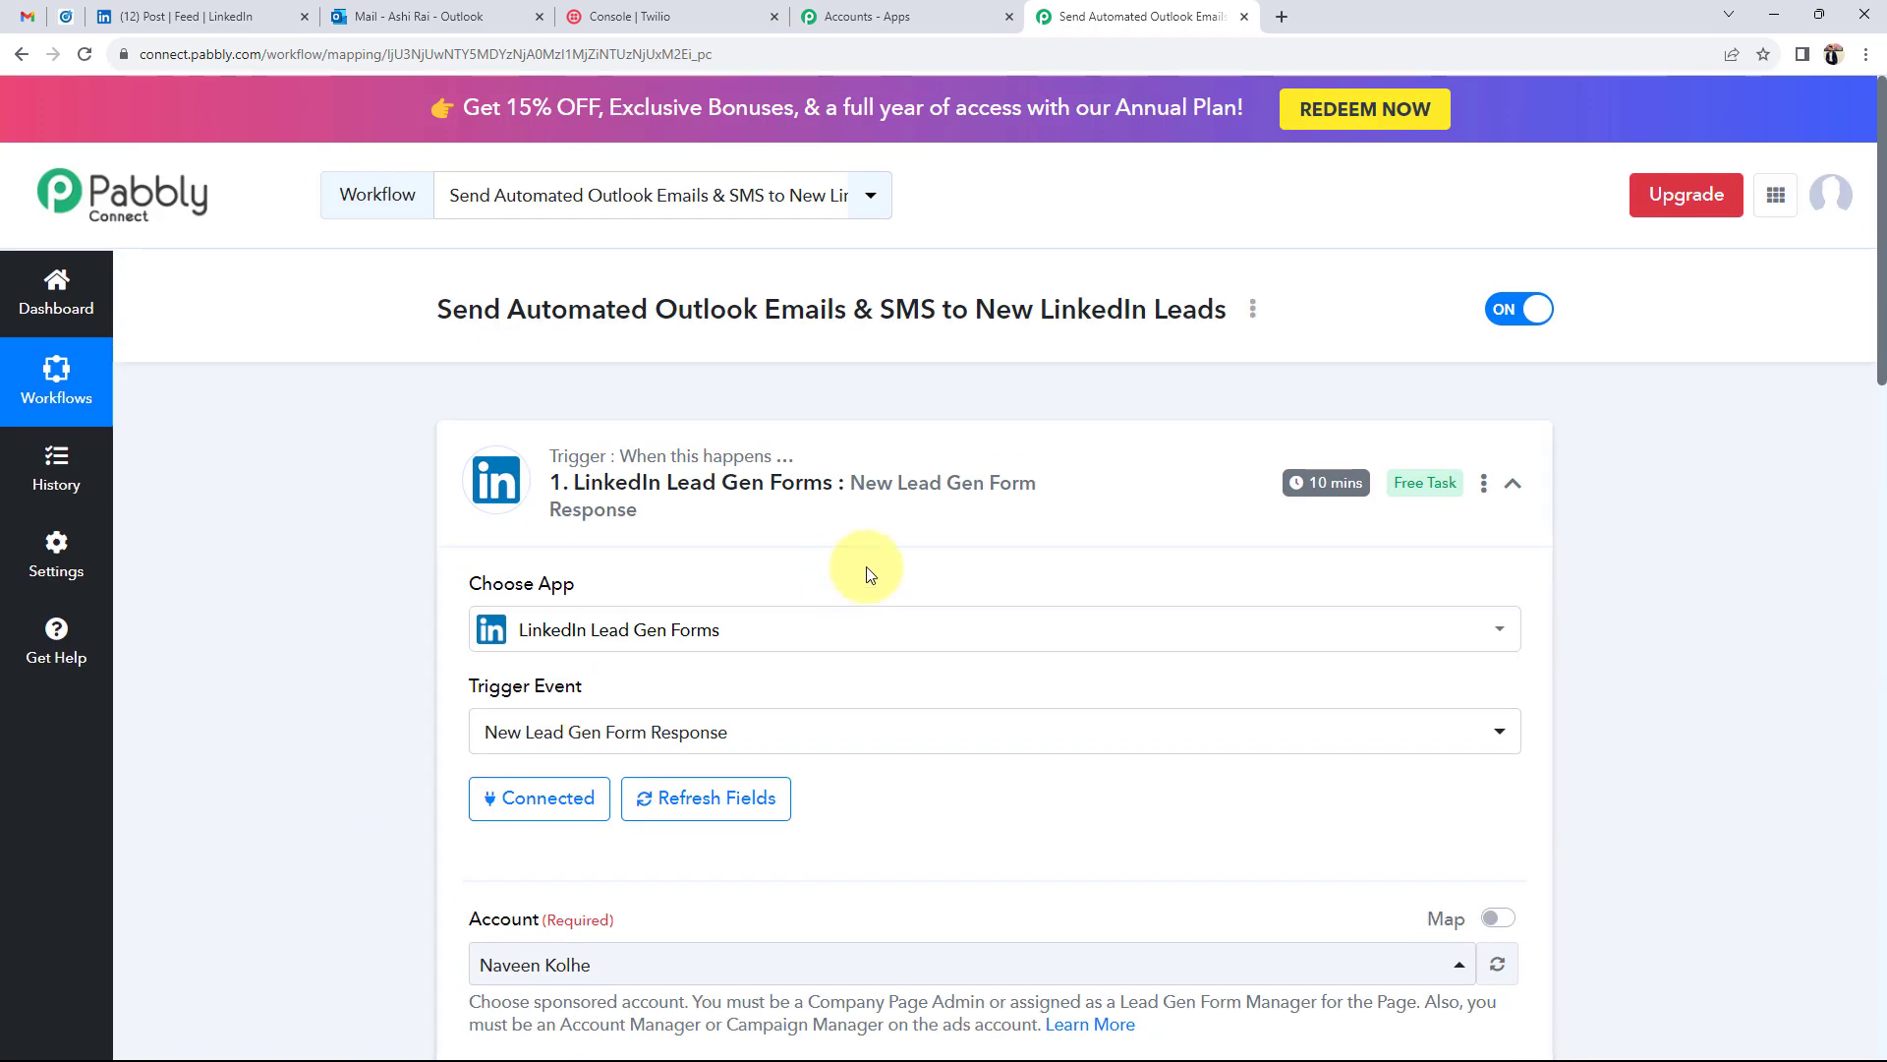
pyautogui.click(881, 537)
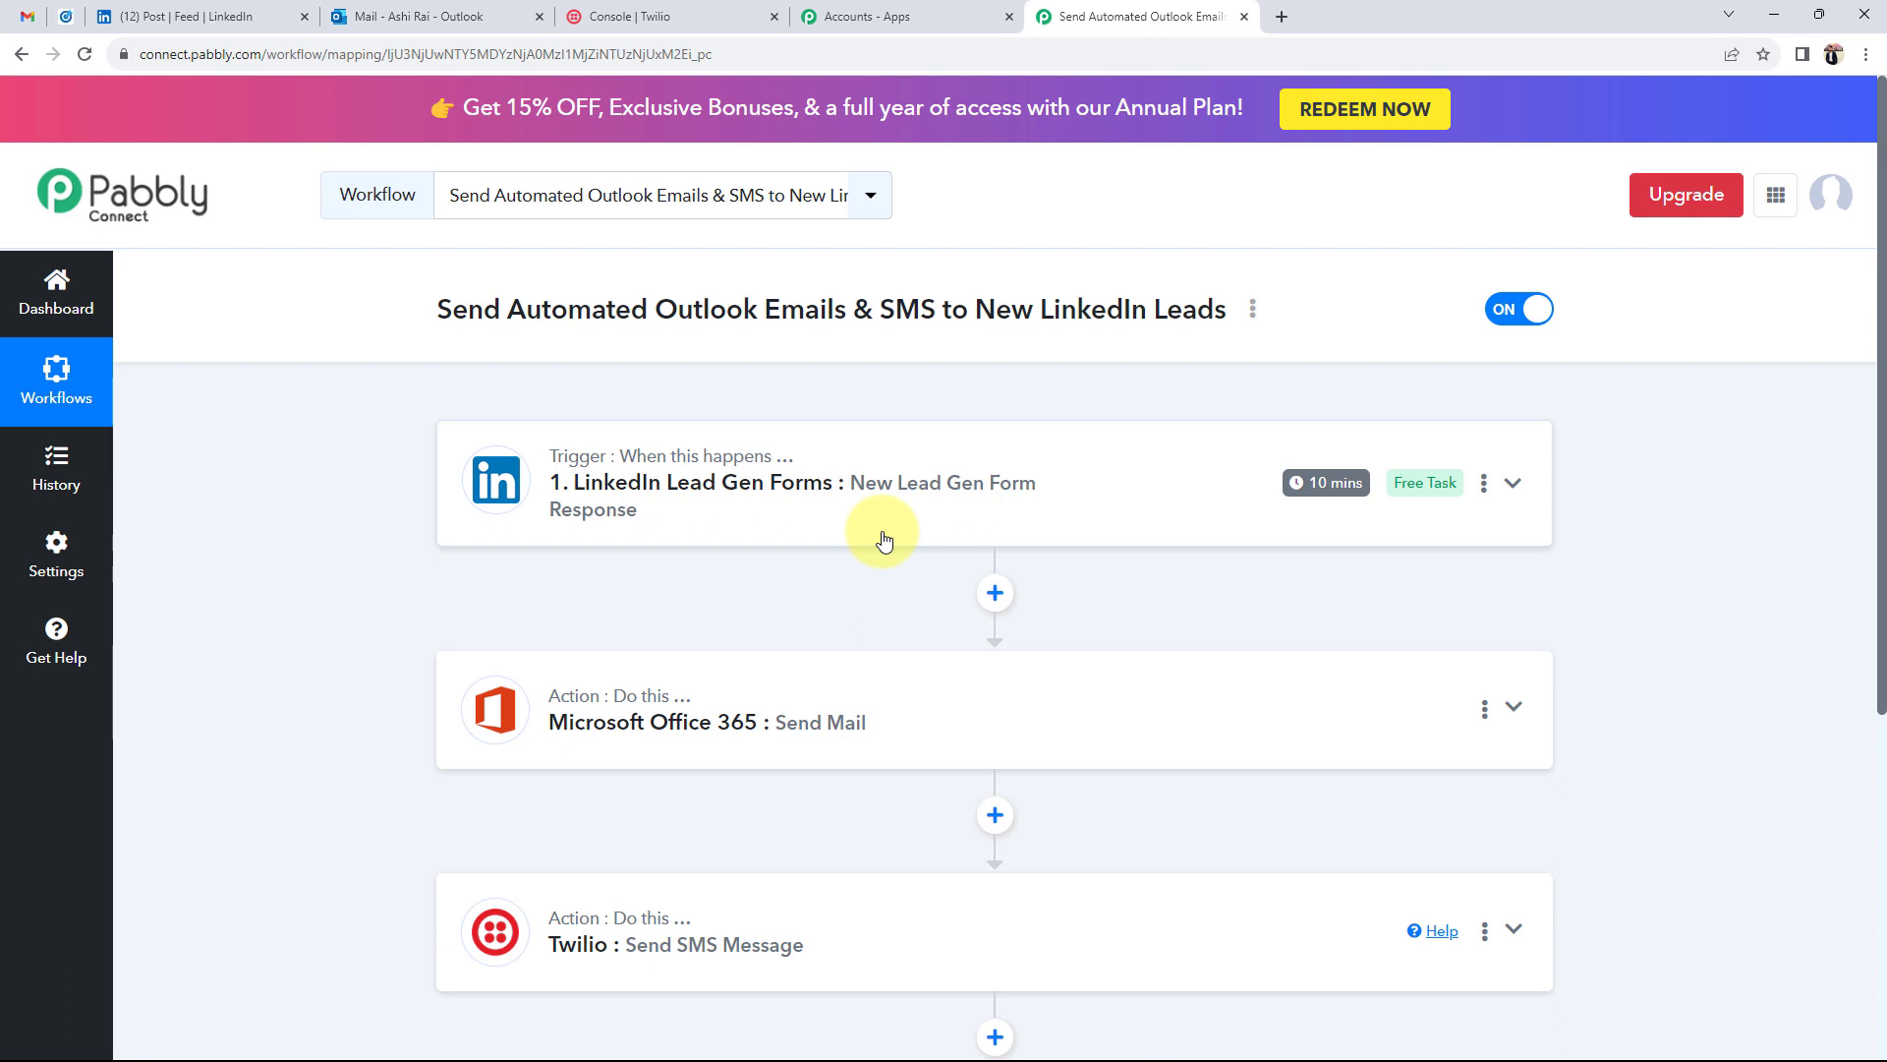
pyautogui.scroll(-3, 232, 687)
pyautogui.click(715, 457)
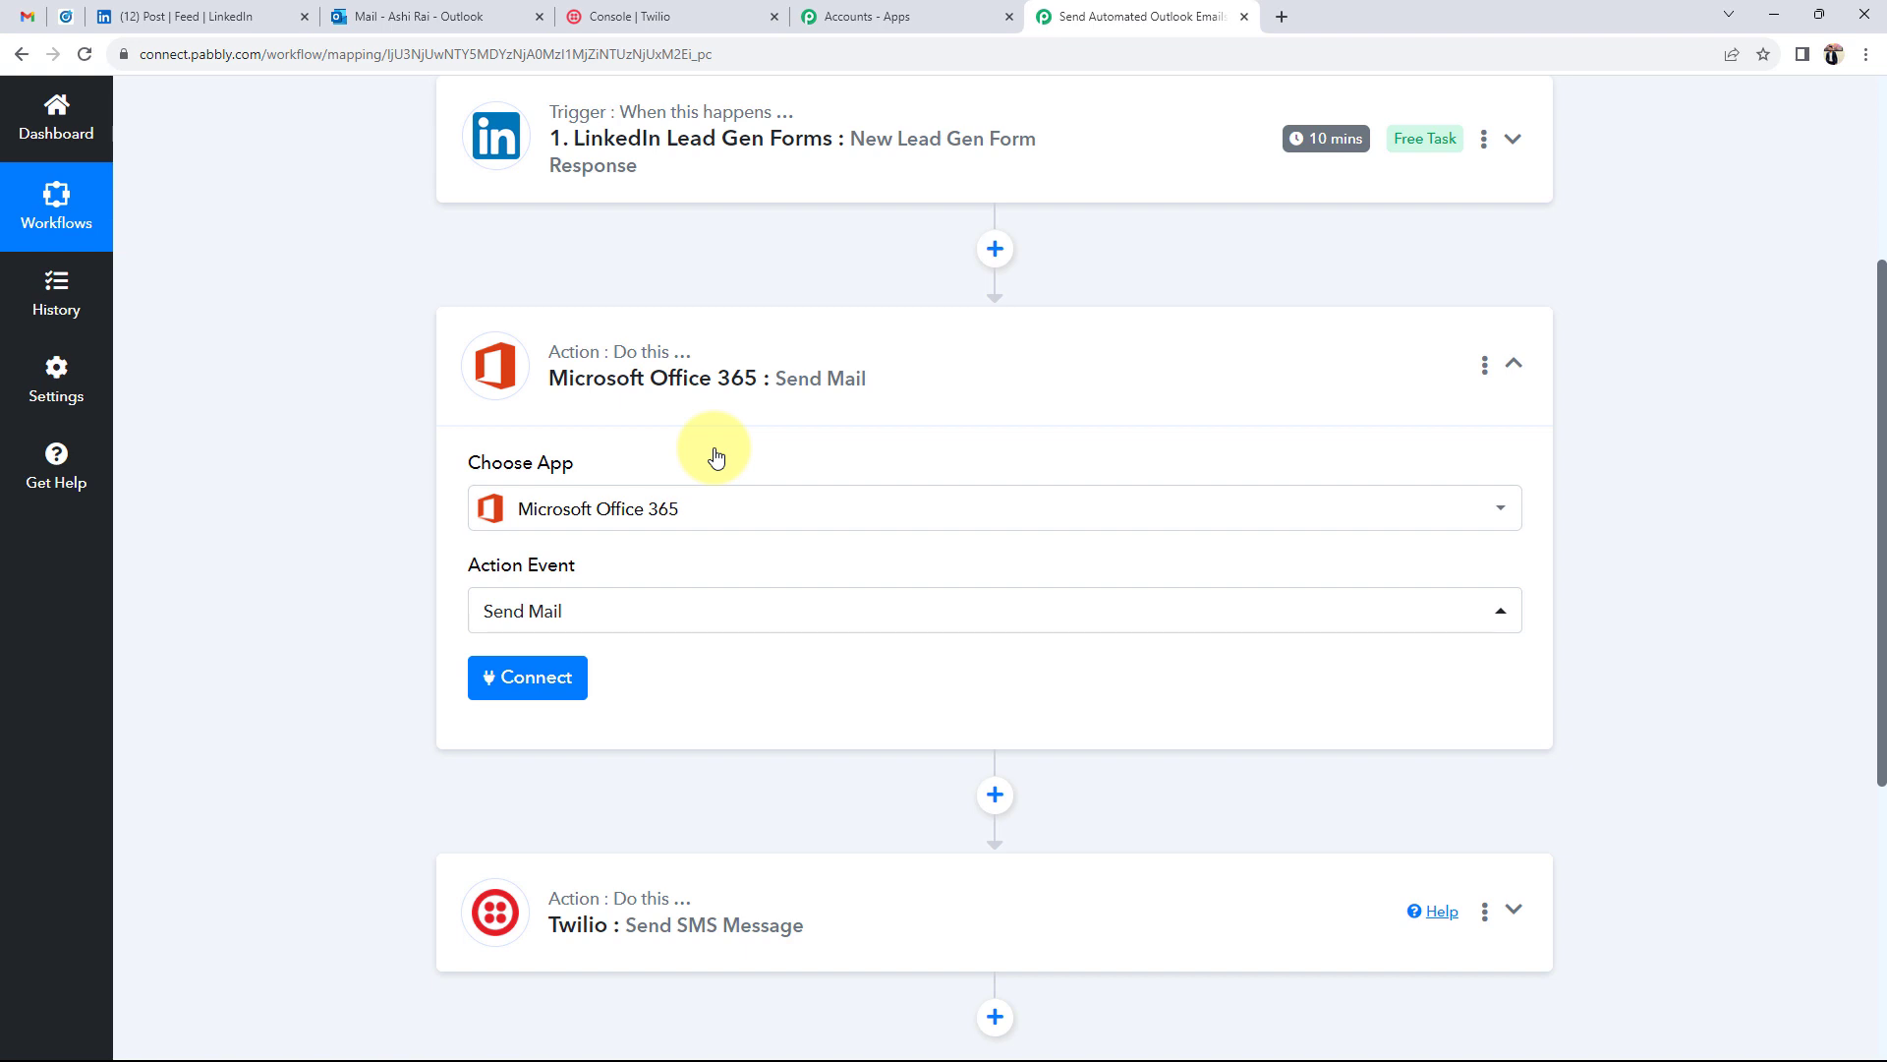
# Step: Connect the Send Mail action through a new Microsoft Office 365 connection and accept Pabbly Connect's requested account permissions
pyautogui.click(530, 676)
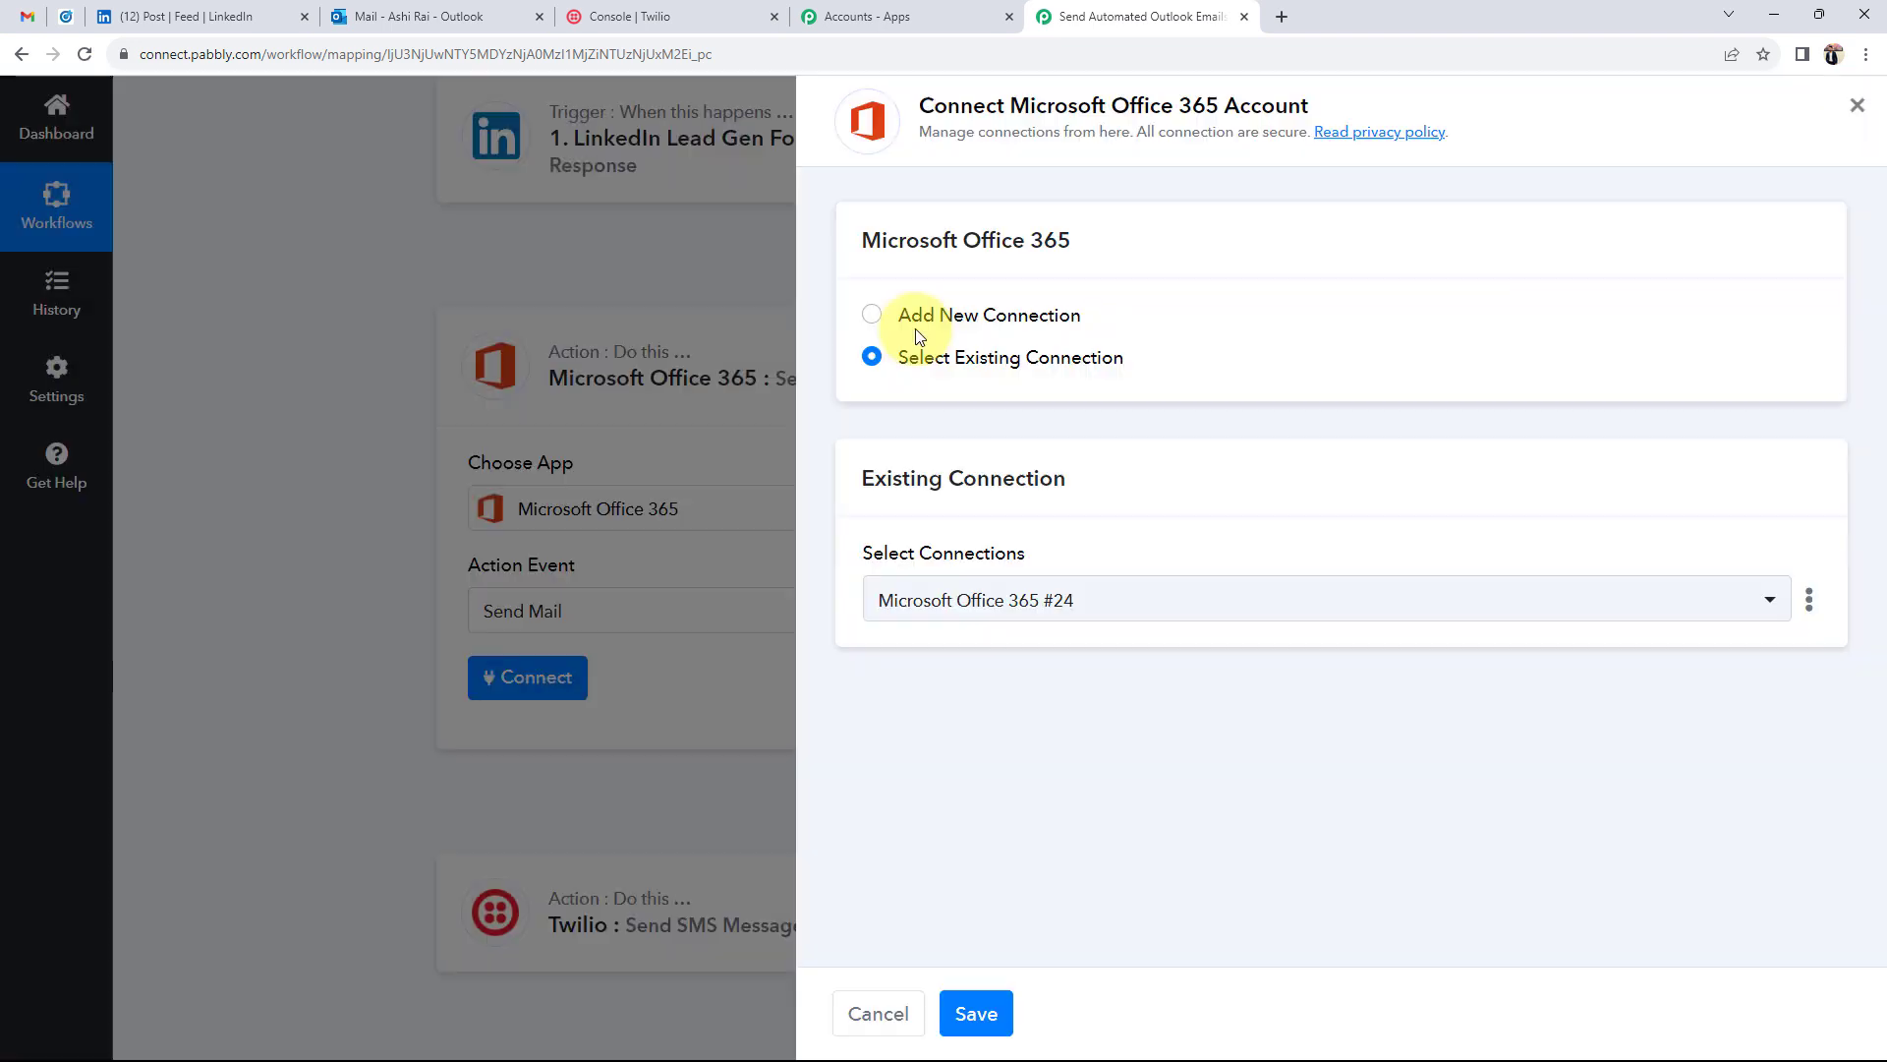
pyautogui.click(872, 315)
pyautogui.click(950, 572)
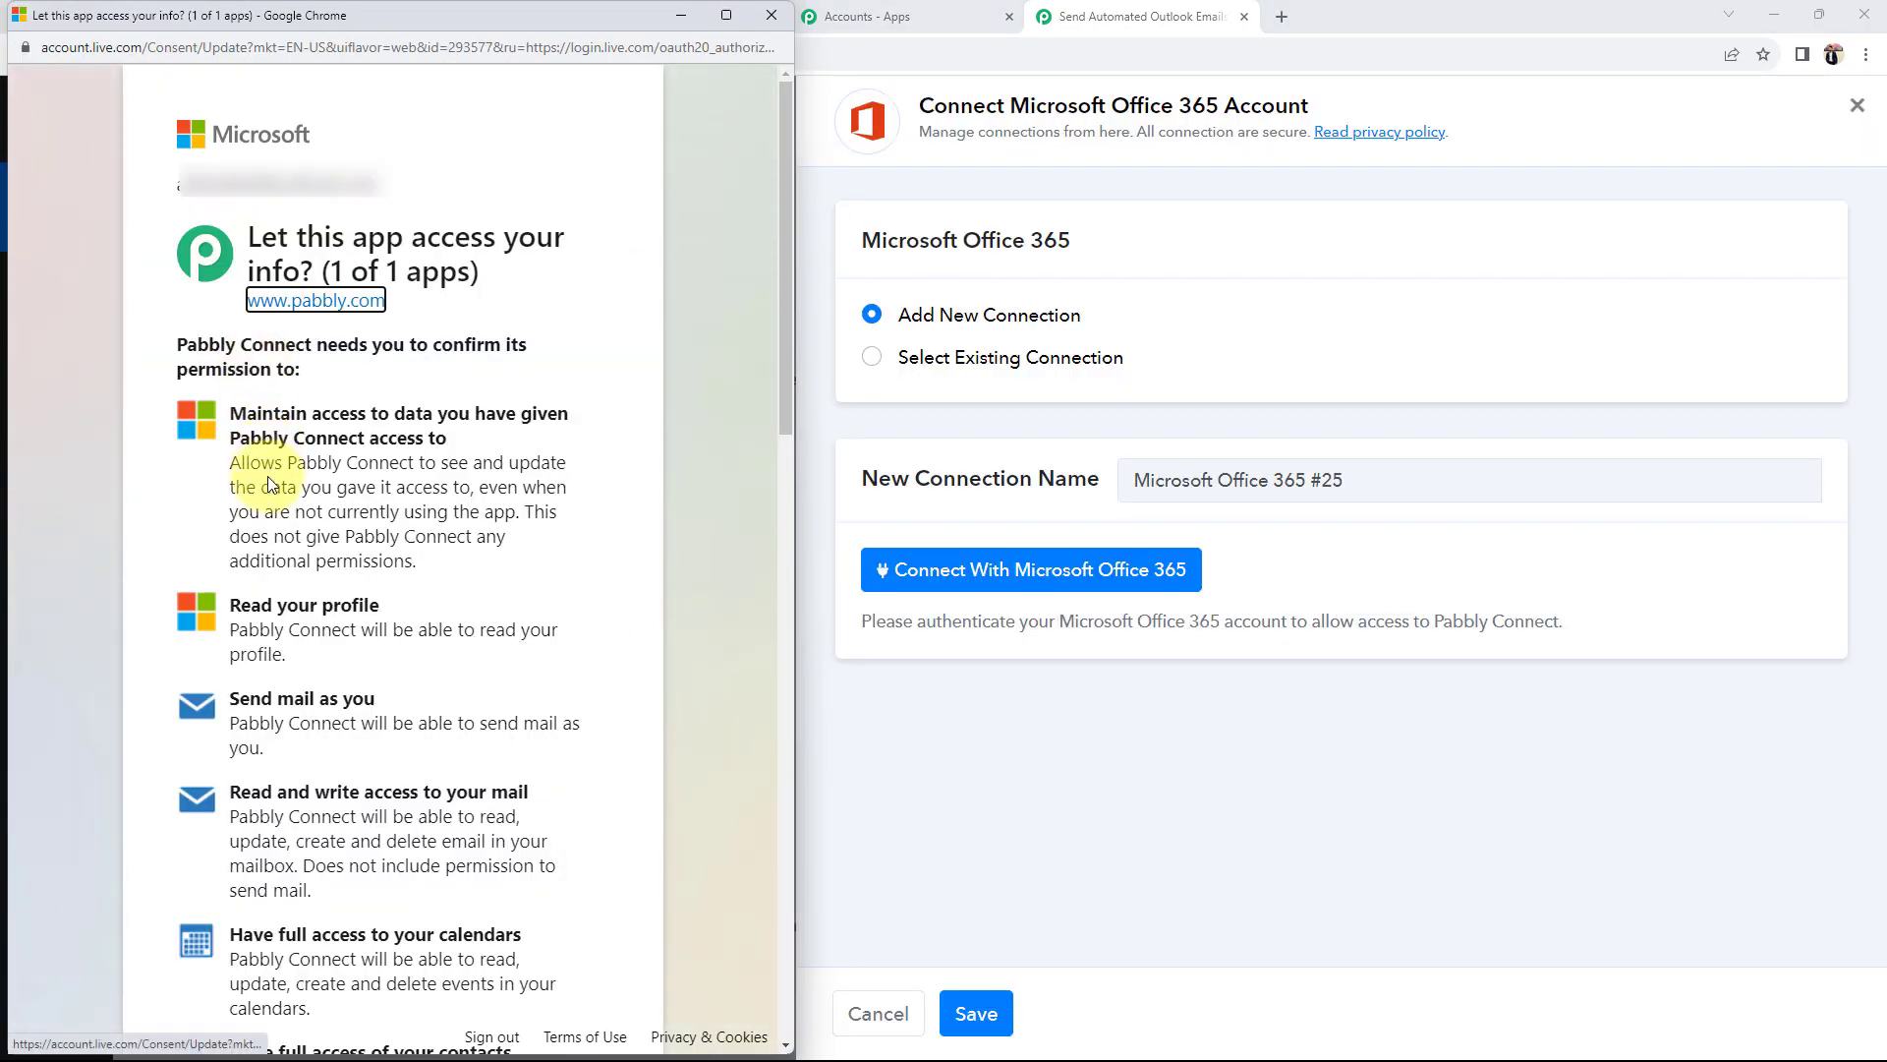
pyautogui.scroll(-12, 362, 590)
pyautogui.scroll(-2, 362, 594)
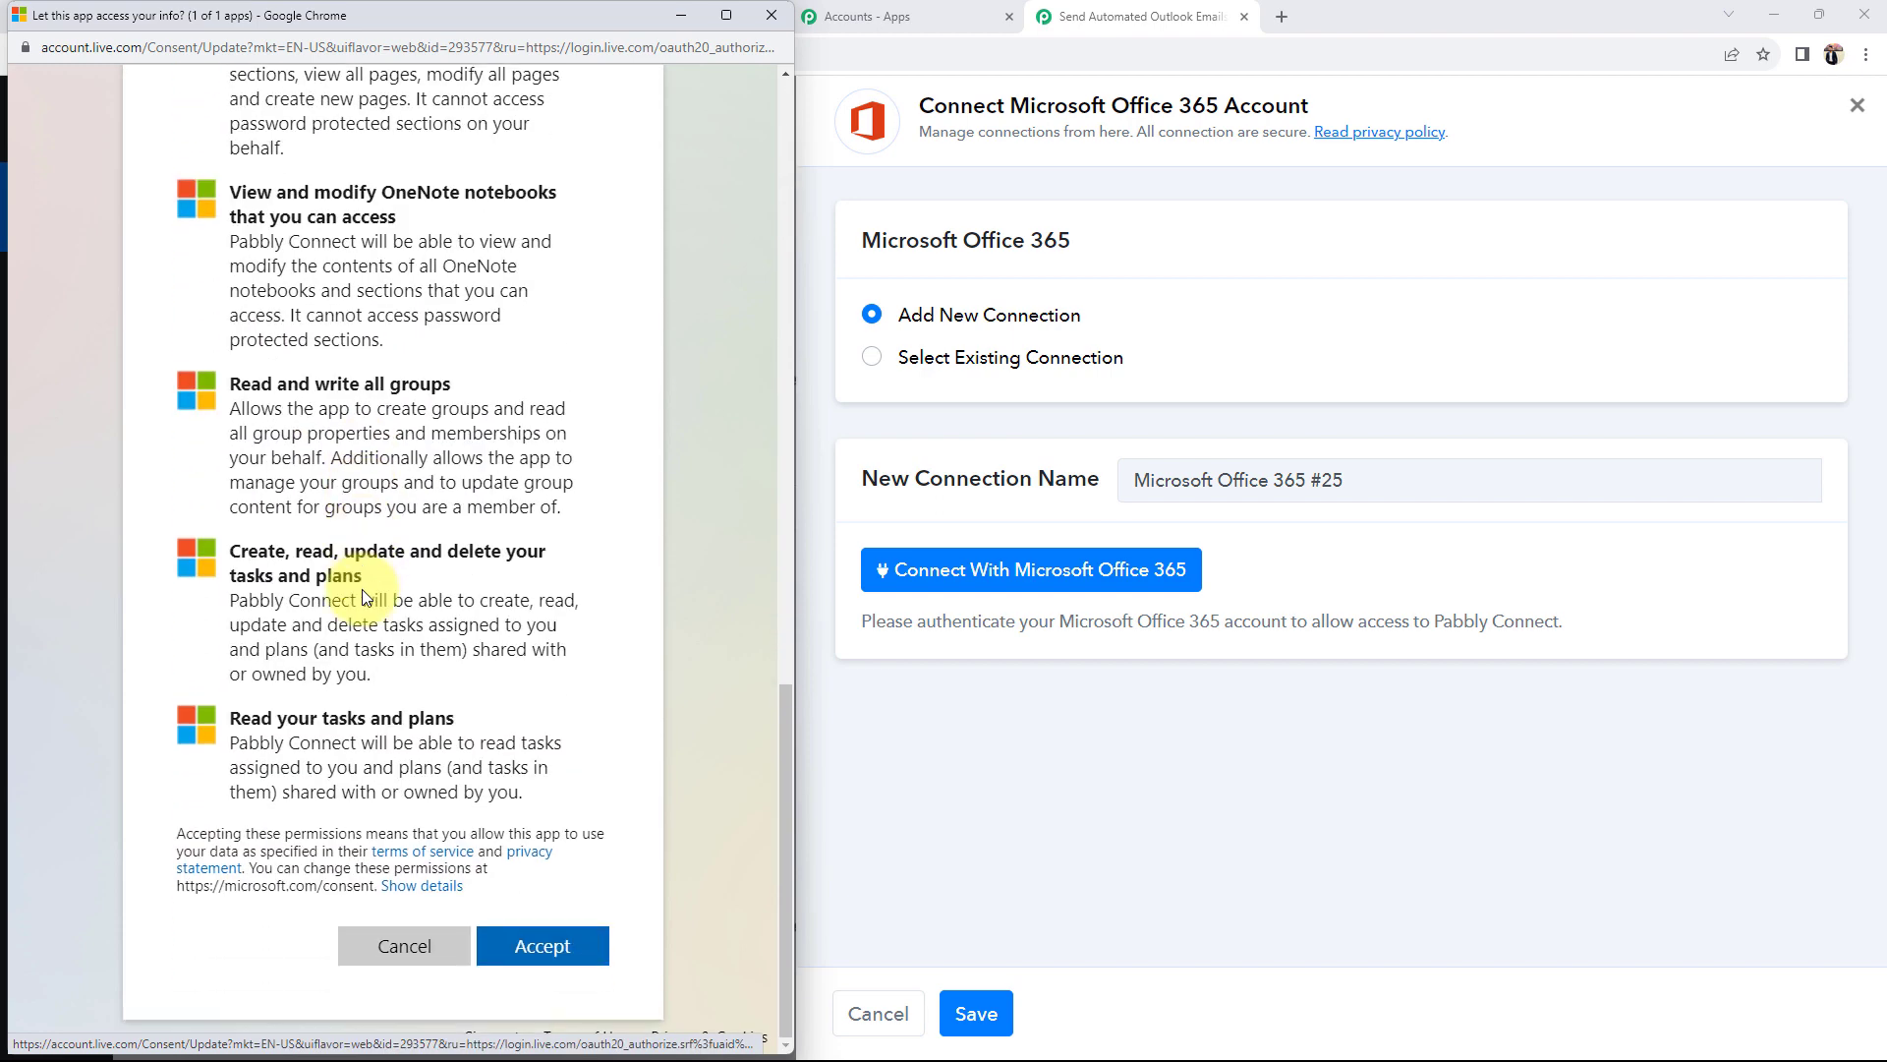
pyautogui.click(543, 945)
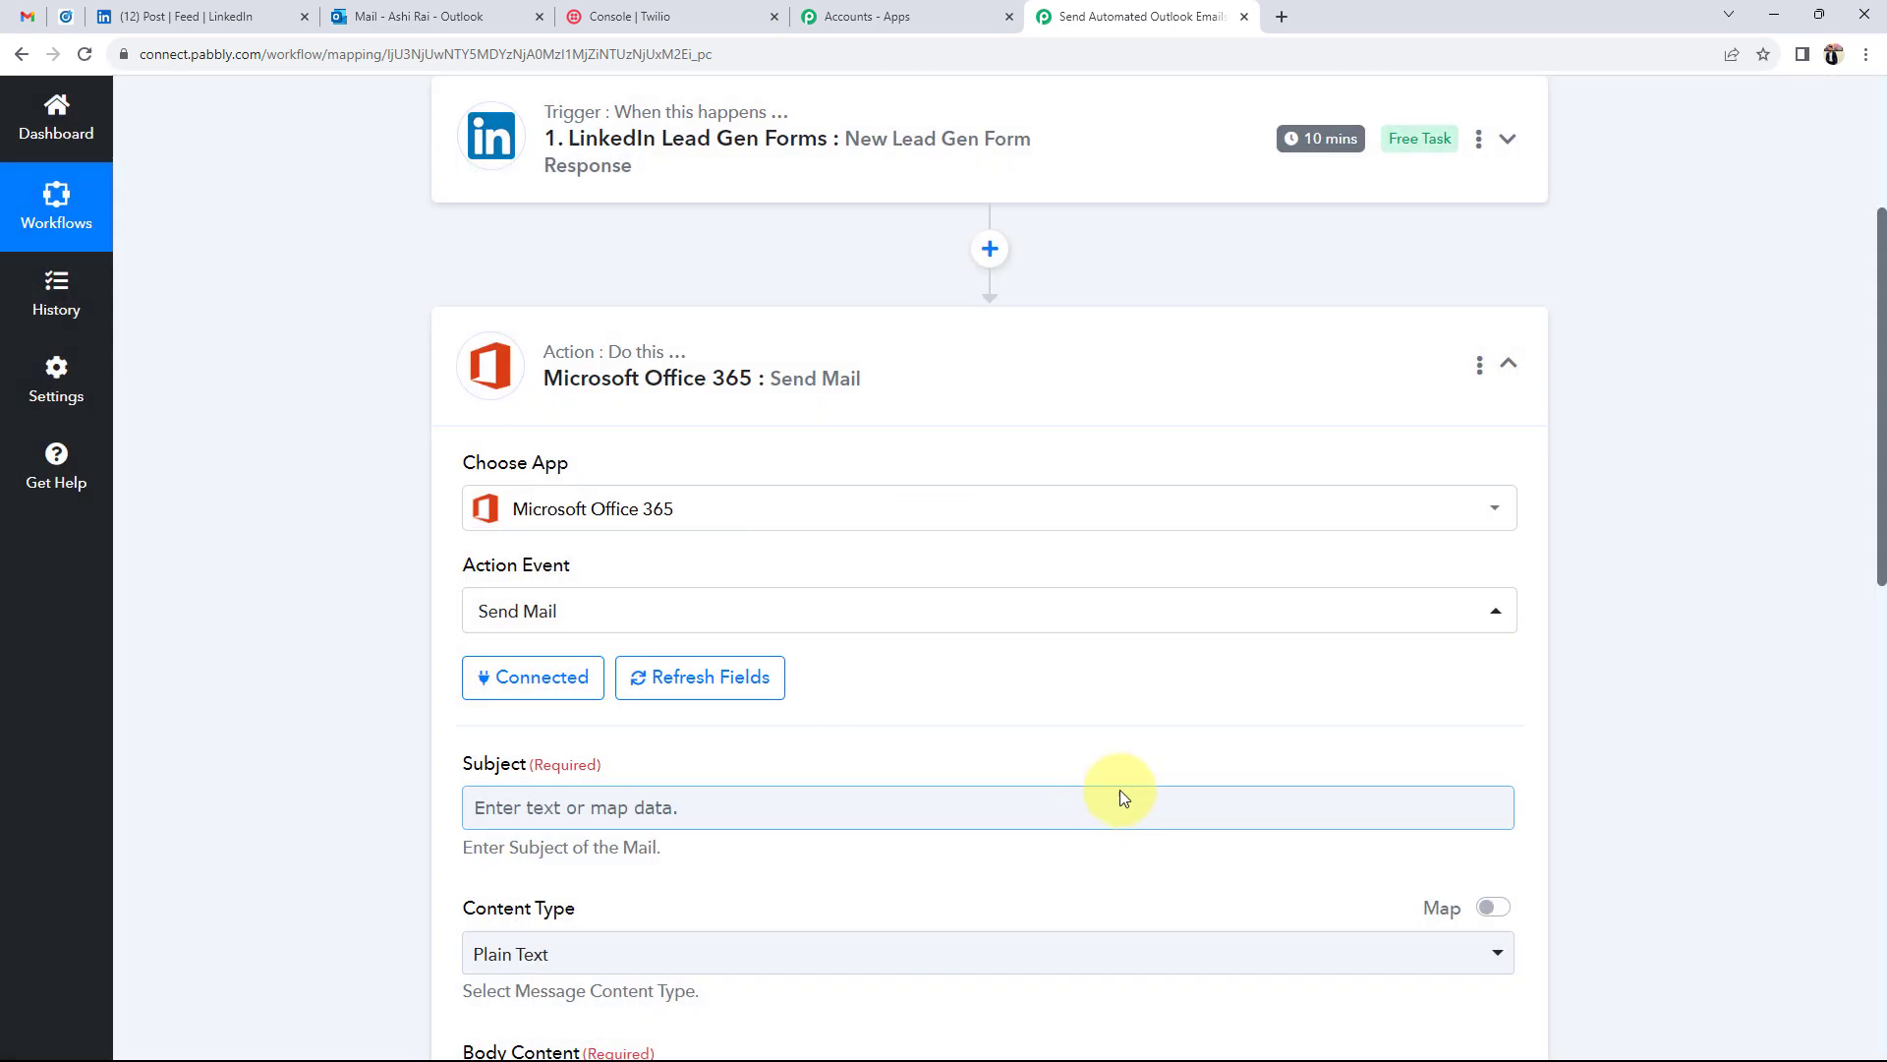
# Step: Set the mail subject to 'Response Received.' and keep Plain Text as the content type
pyautogui.scroll(-4, 164, 726)
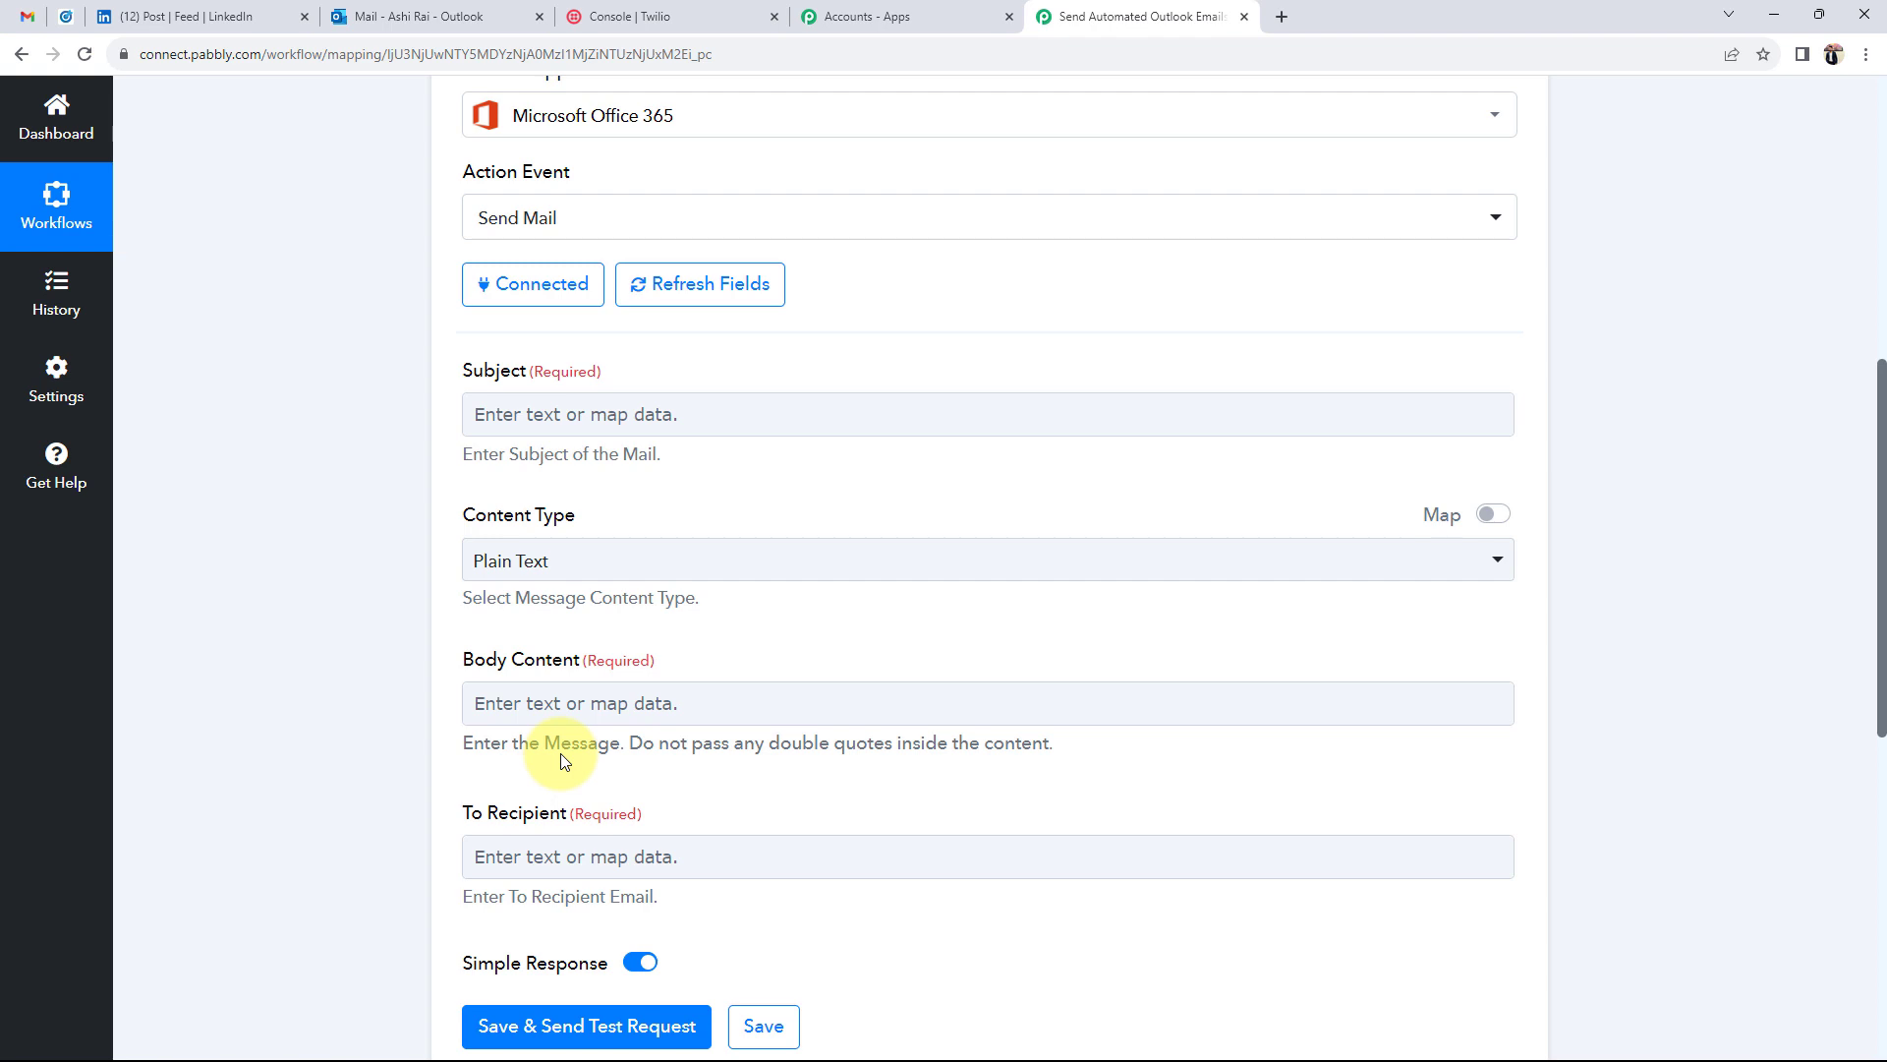
pyautogui.click(534, 429)
pyautogui.write('Response Received.')
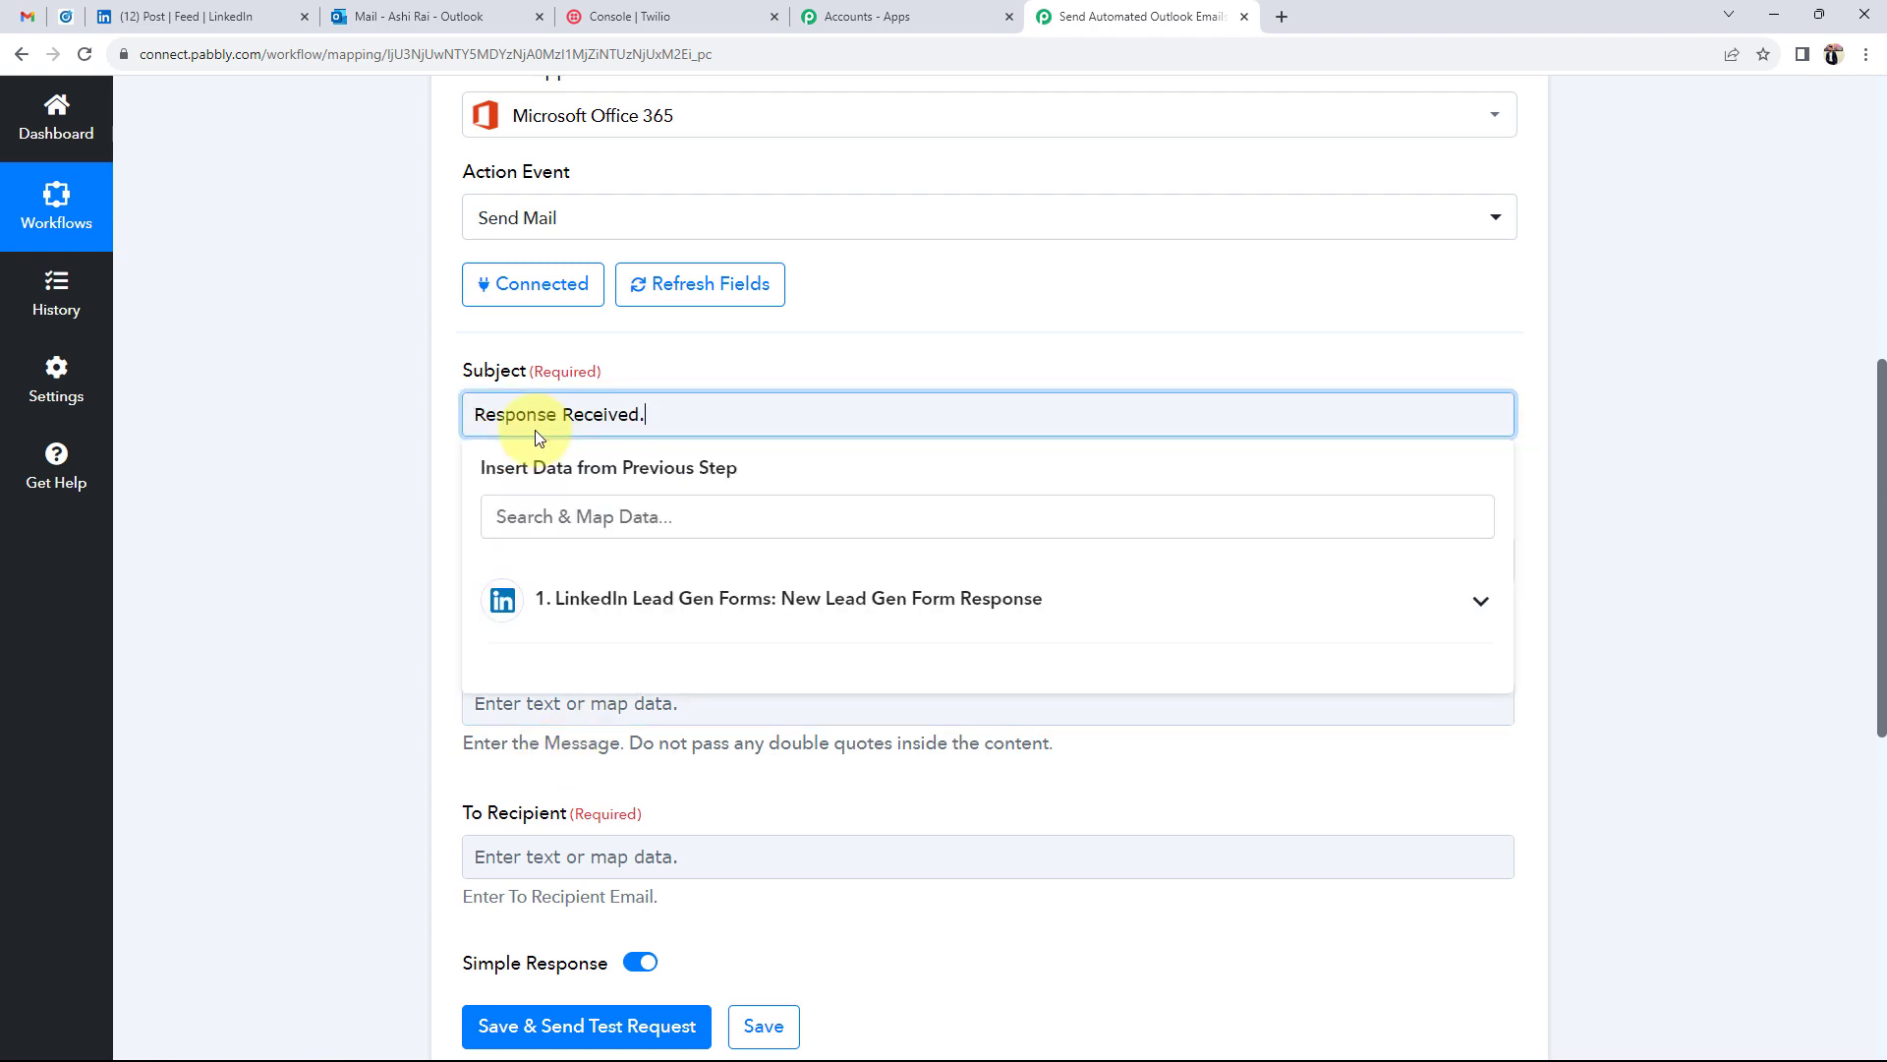
pyautogui.click(358, 463)
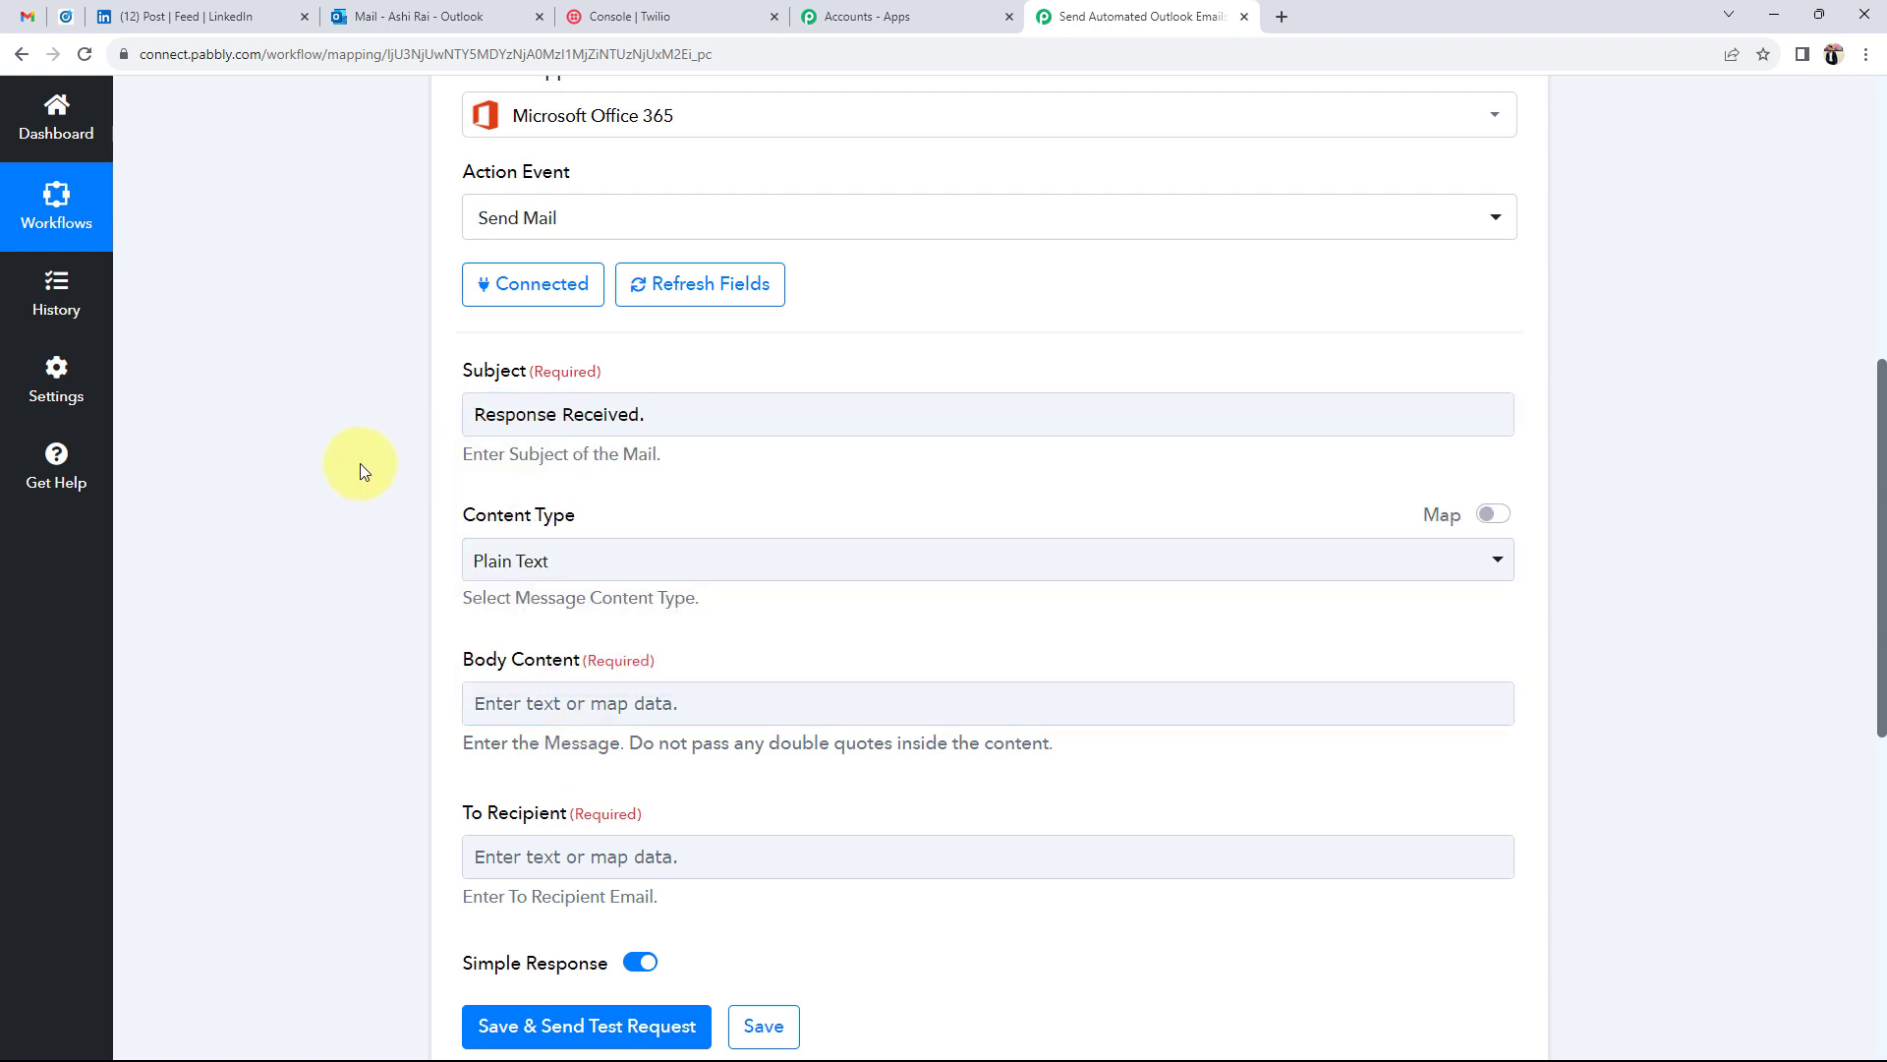
pyautogui.click(531, 568)
pyautogui.click(531, 675)
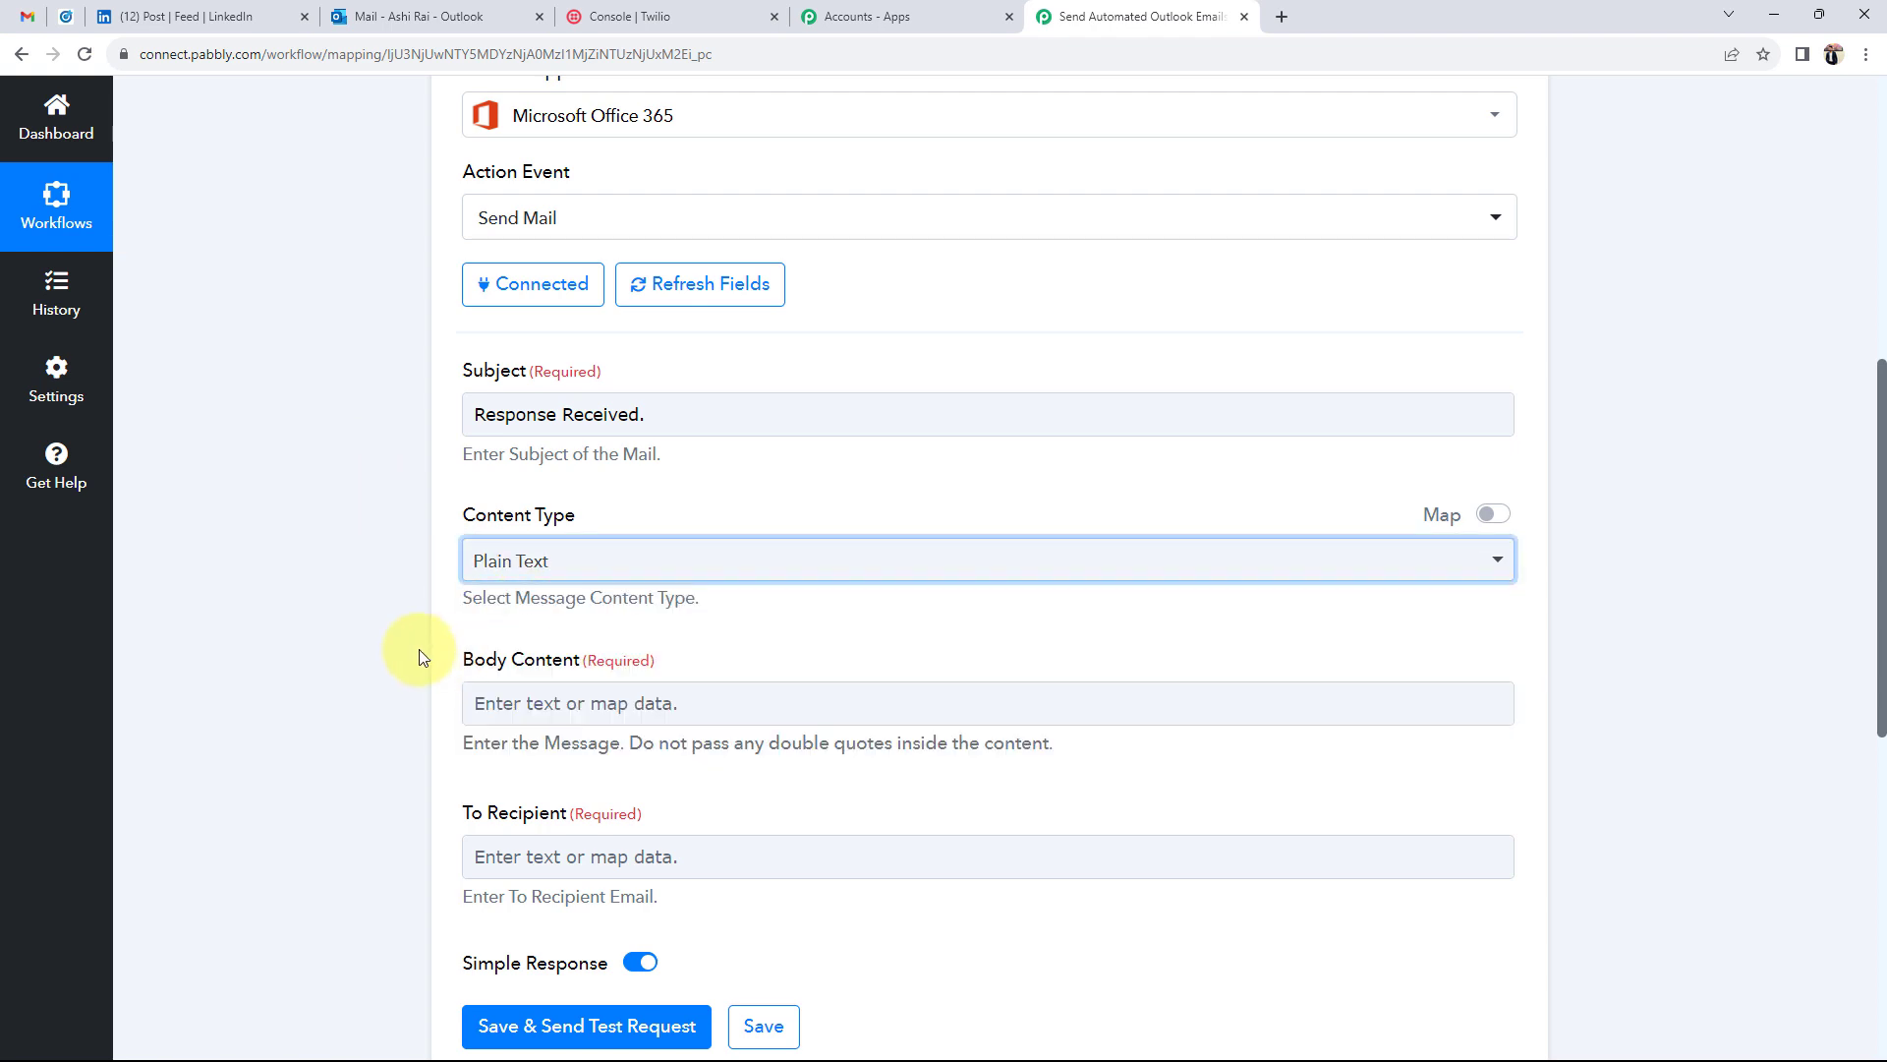
# Step: Write a body with 'Hello', thanks for the response, a note that the team will soon explain the exciting offers, and 'Thank You Team, PSB.'
pyautogui.scroll(-4, 422, 657)
pyautogui.click(497, 310)
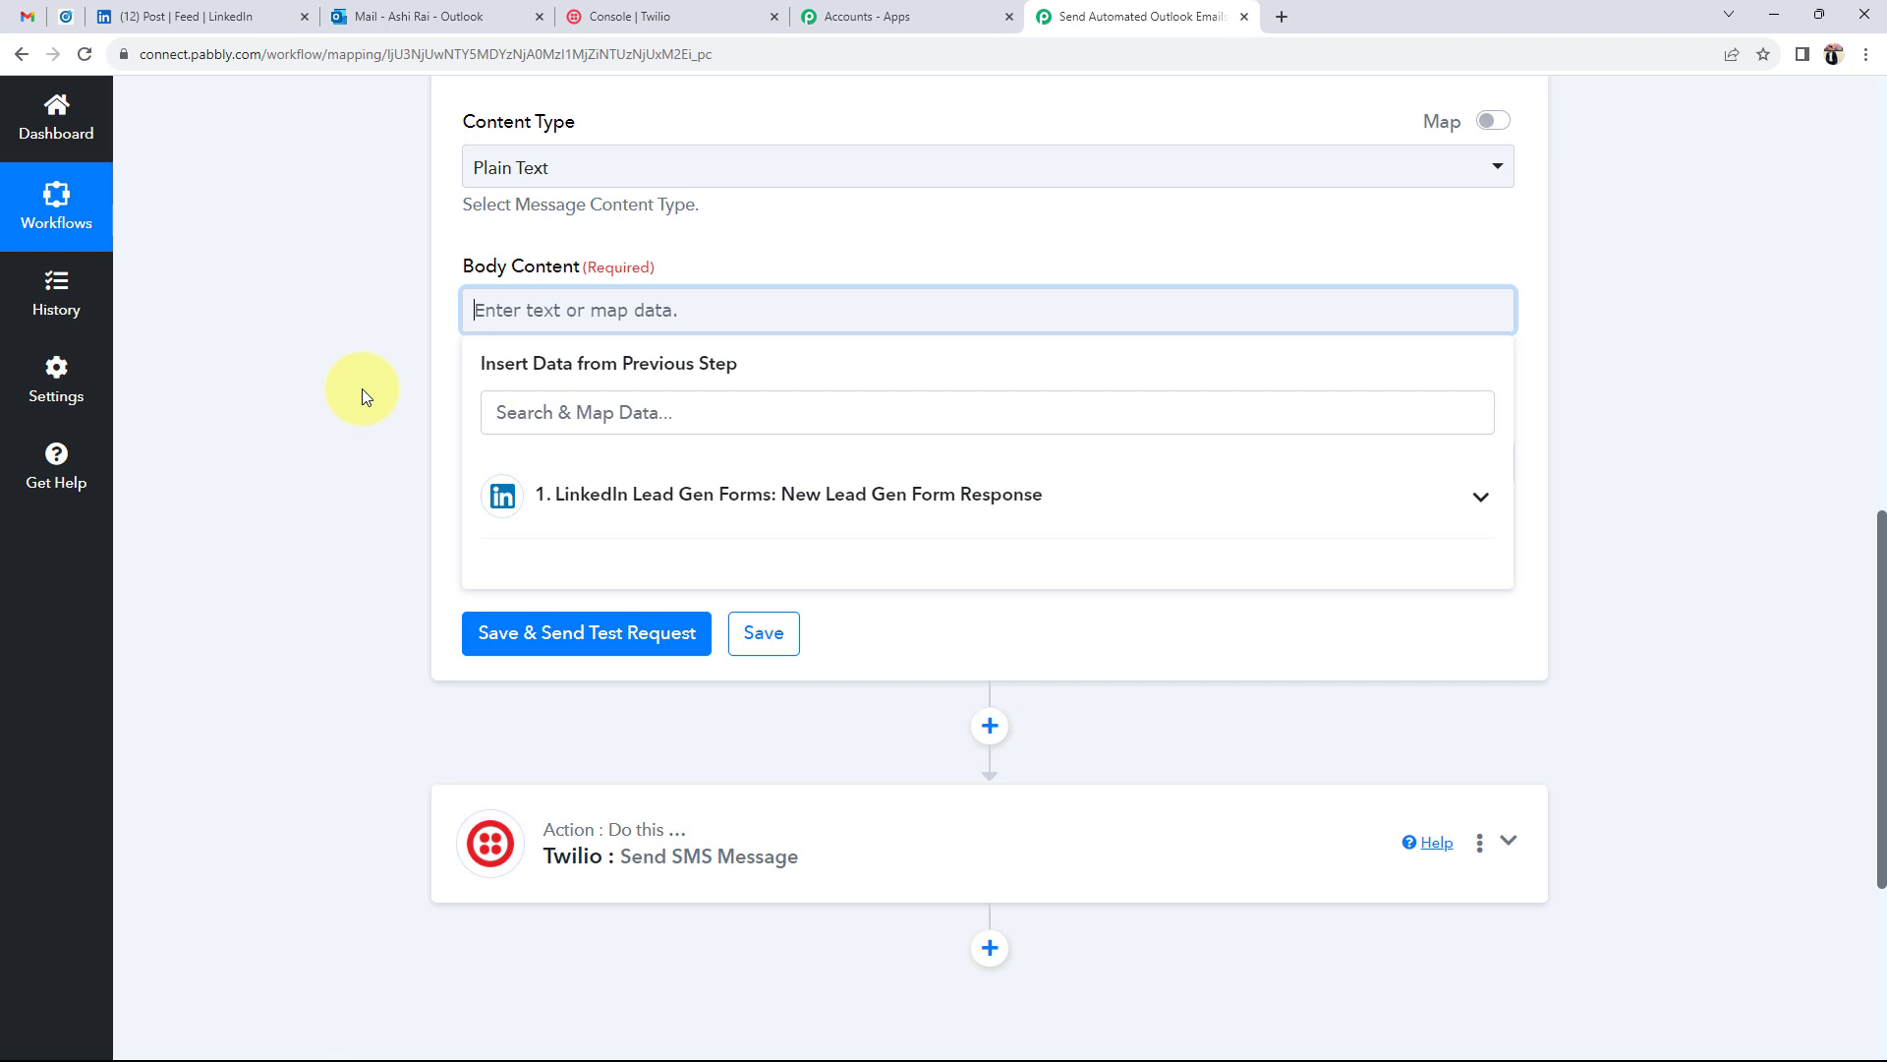
pyautogui.write('Hello  We are glad to receive your response. Our team is soon going to connect with you and will explain you about all the exciting offers we have for you on the contact details given by you.  Thank You Team, PSB.')
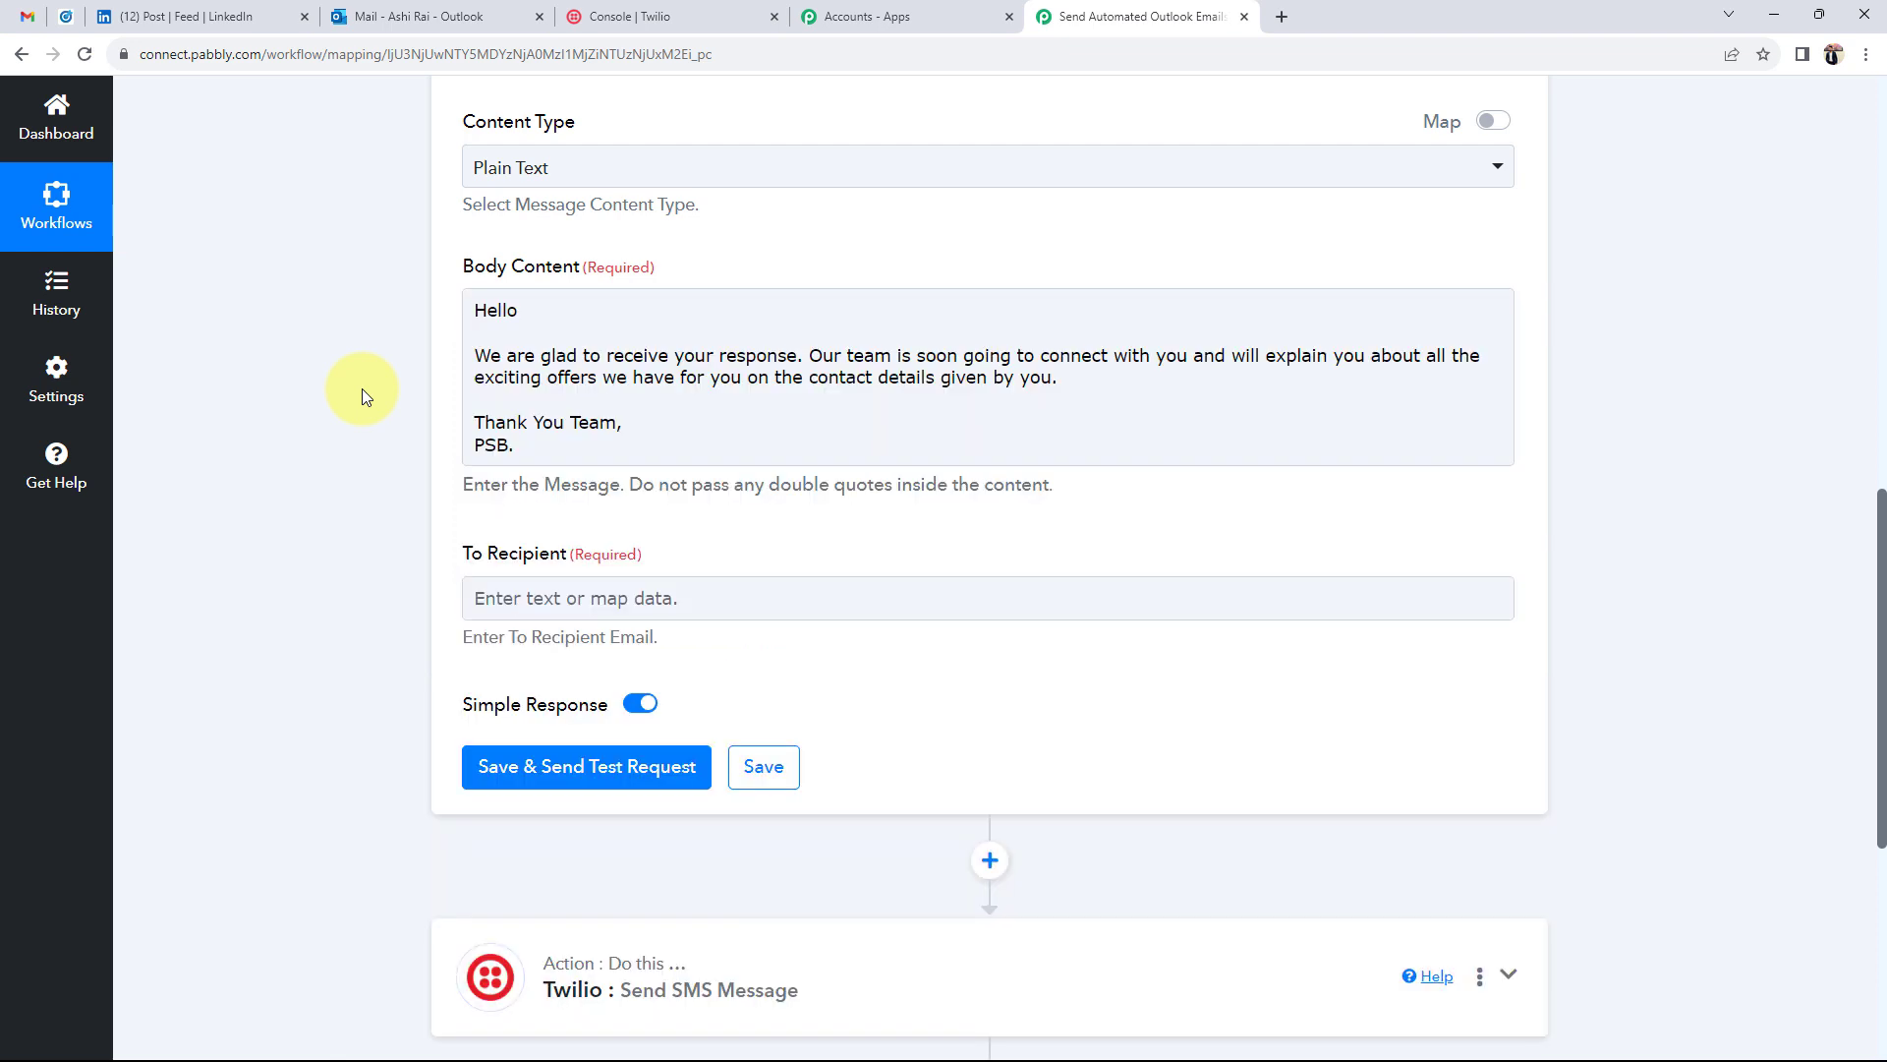
pyautogui.click(484, 352)
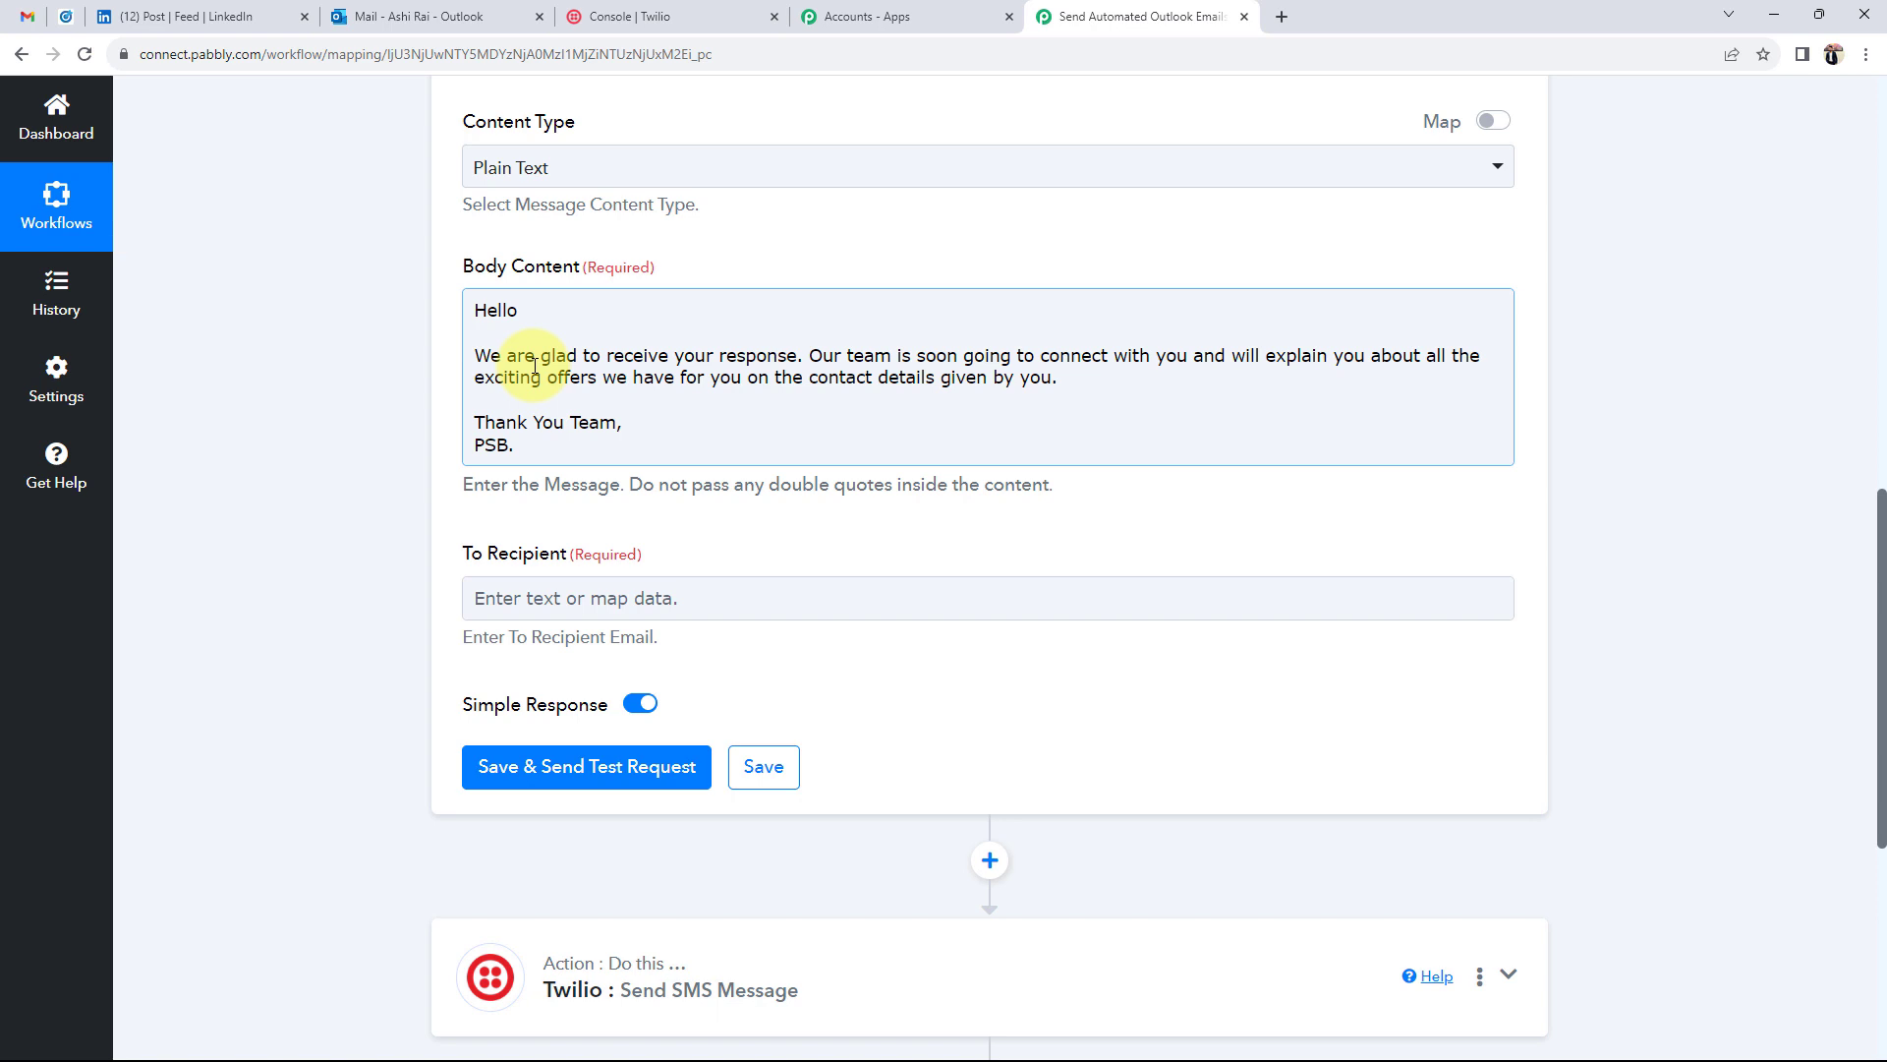
pyautogui.click(533, 314)
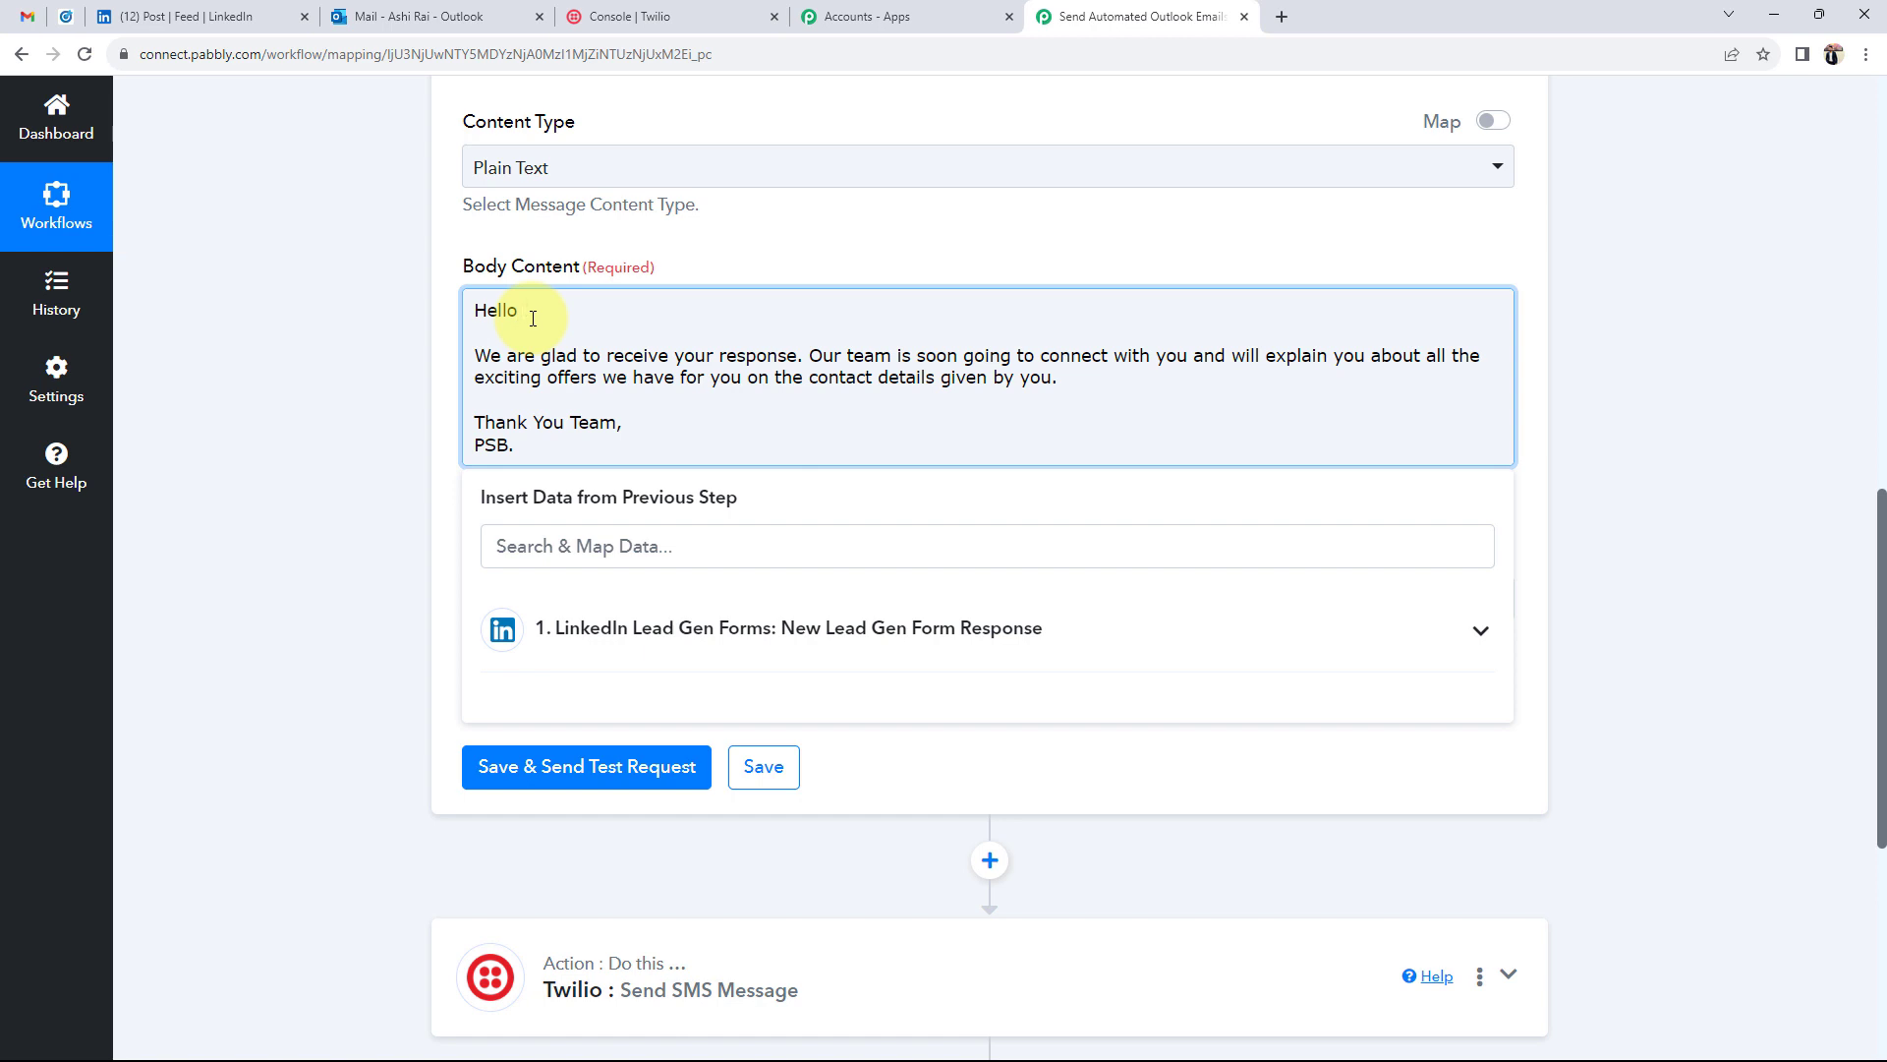
pyautogui.click(287, 379)
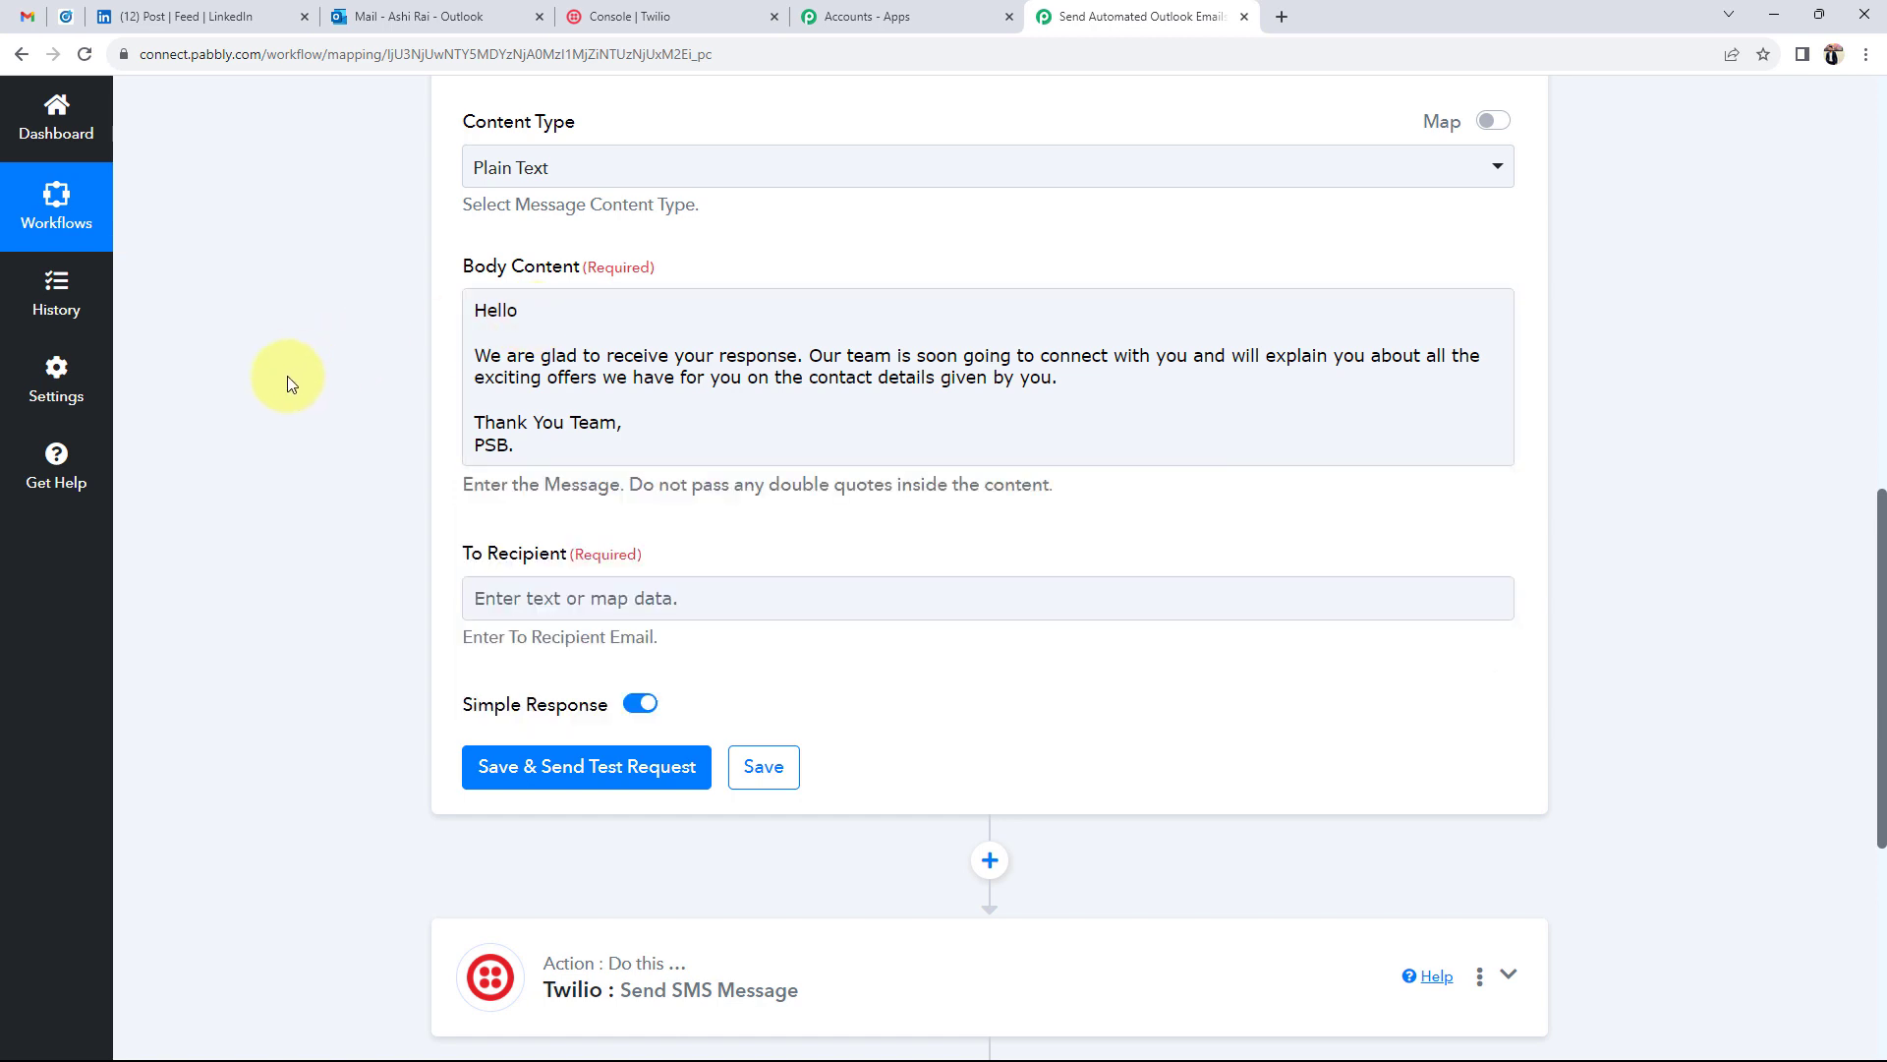
# Step: Map the LinkedIn trigger's Question Answers First Name field after 'Hello' in the email body
pyautogui.scroll(10, 287, 375)
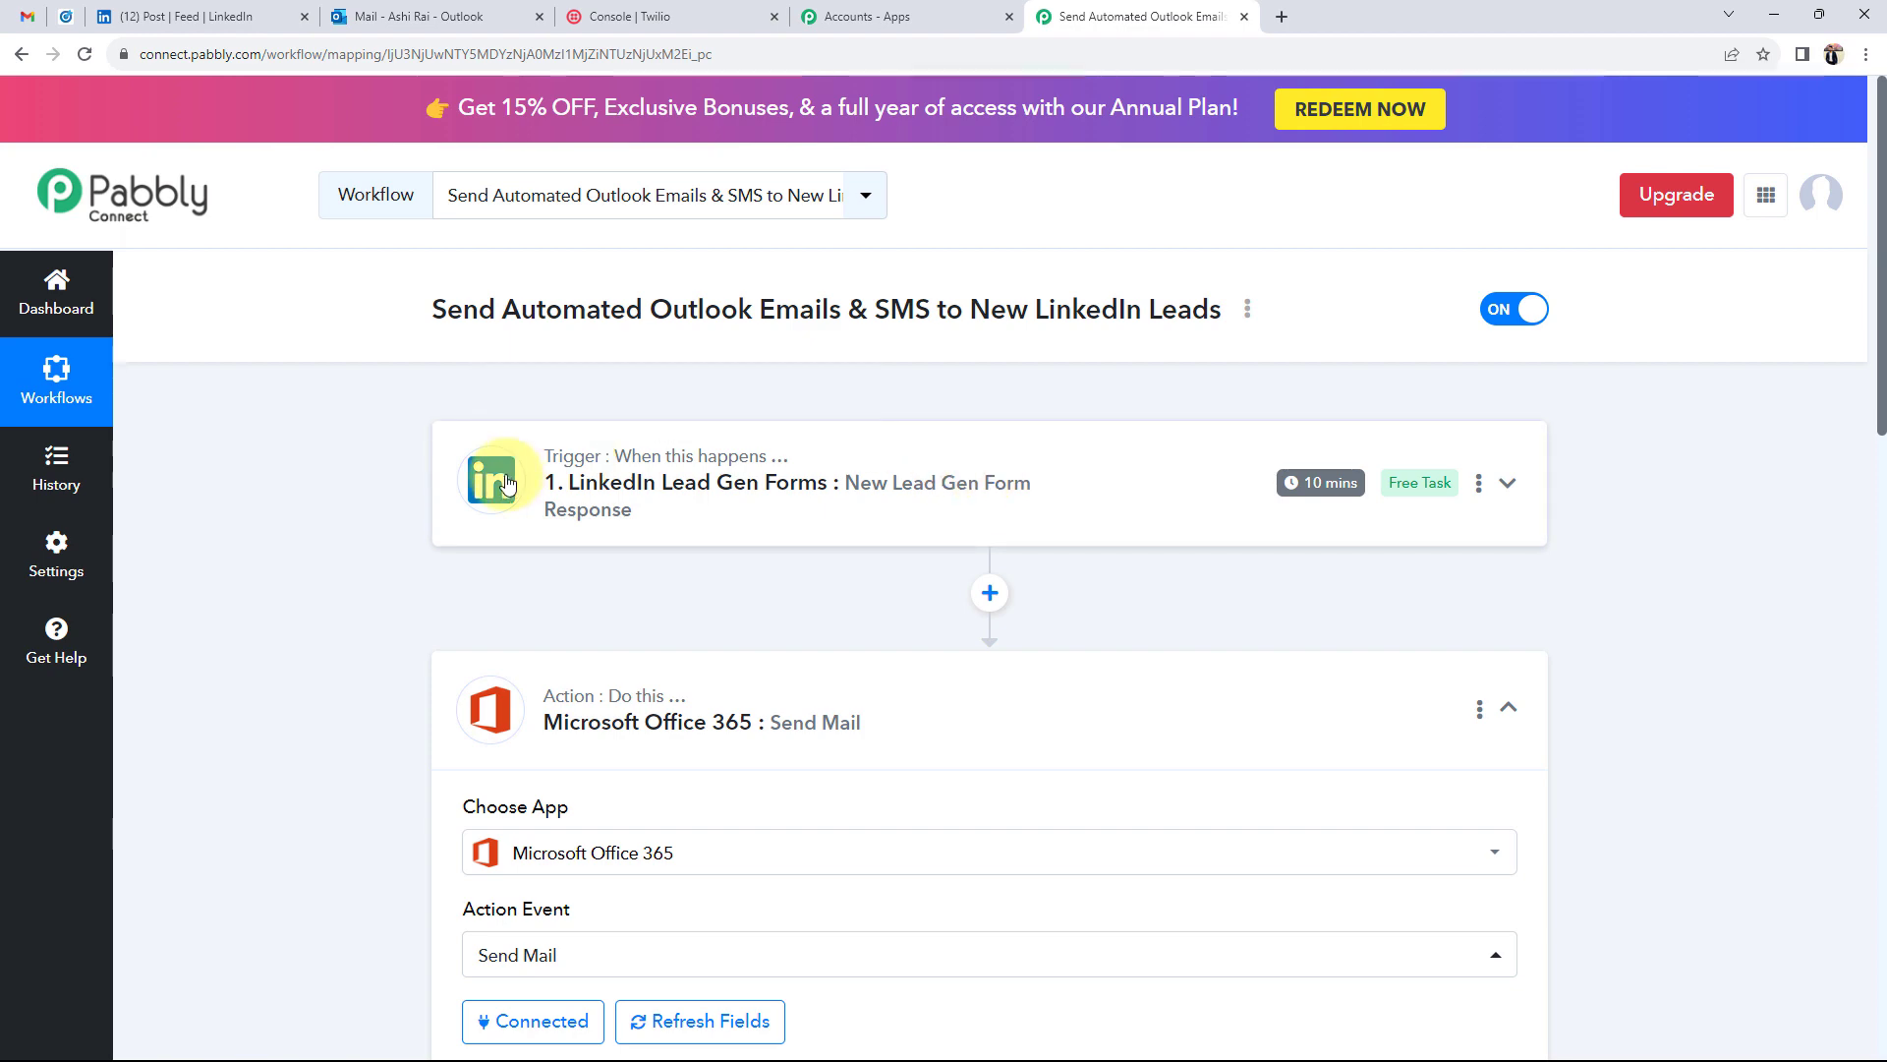
pyautogui.scroll(-4, 387, 585)
pyautogui.scroll(-6, 383, 599)
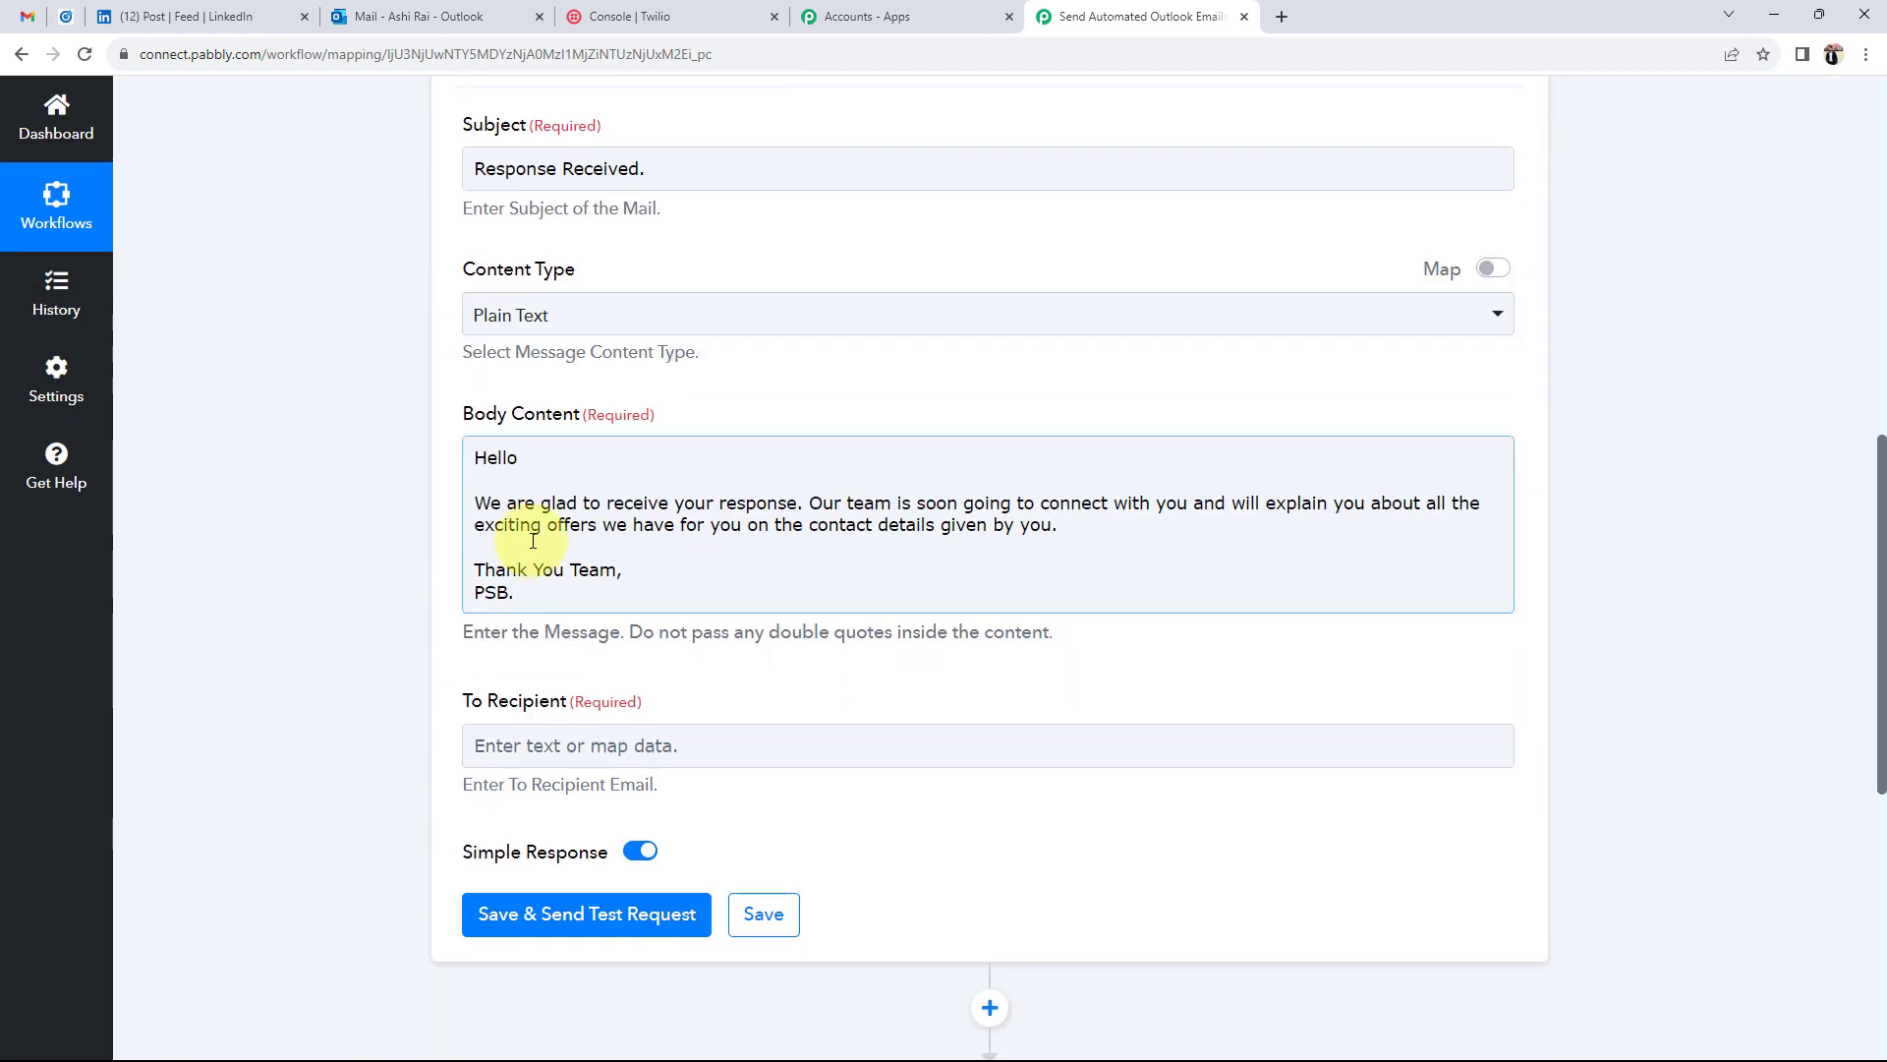
pyautogui.click(538, 461)
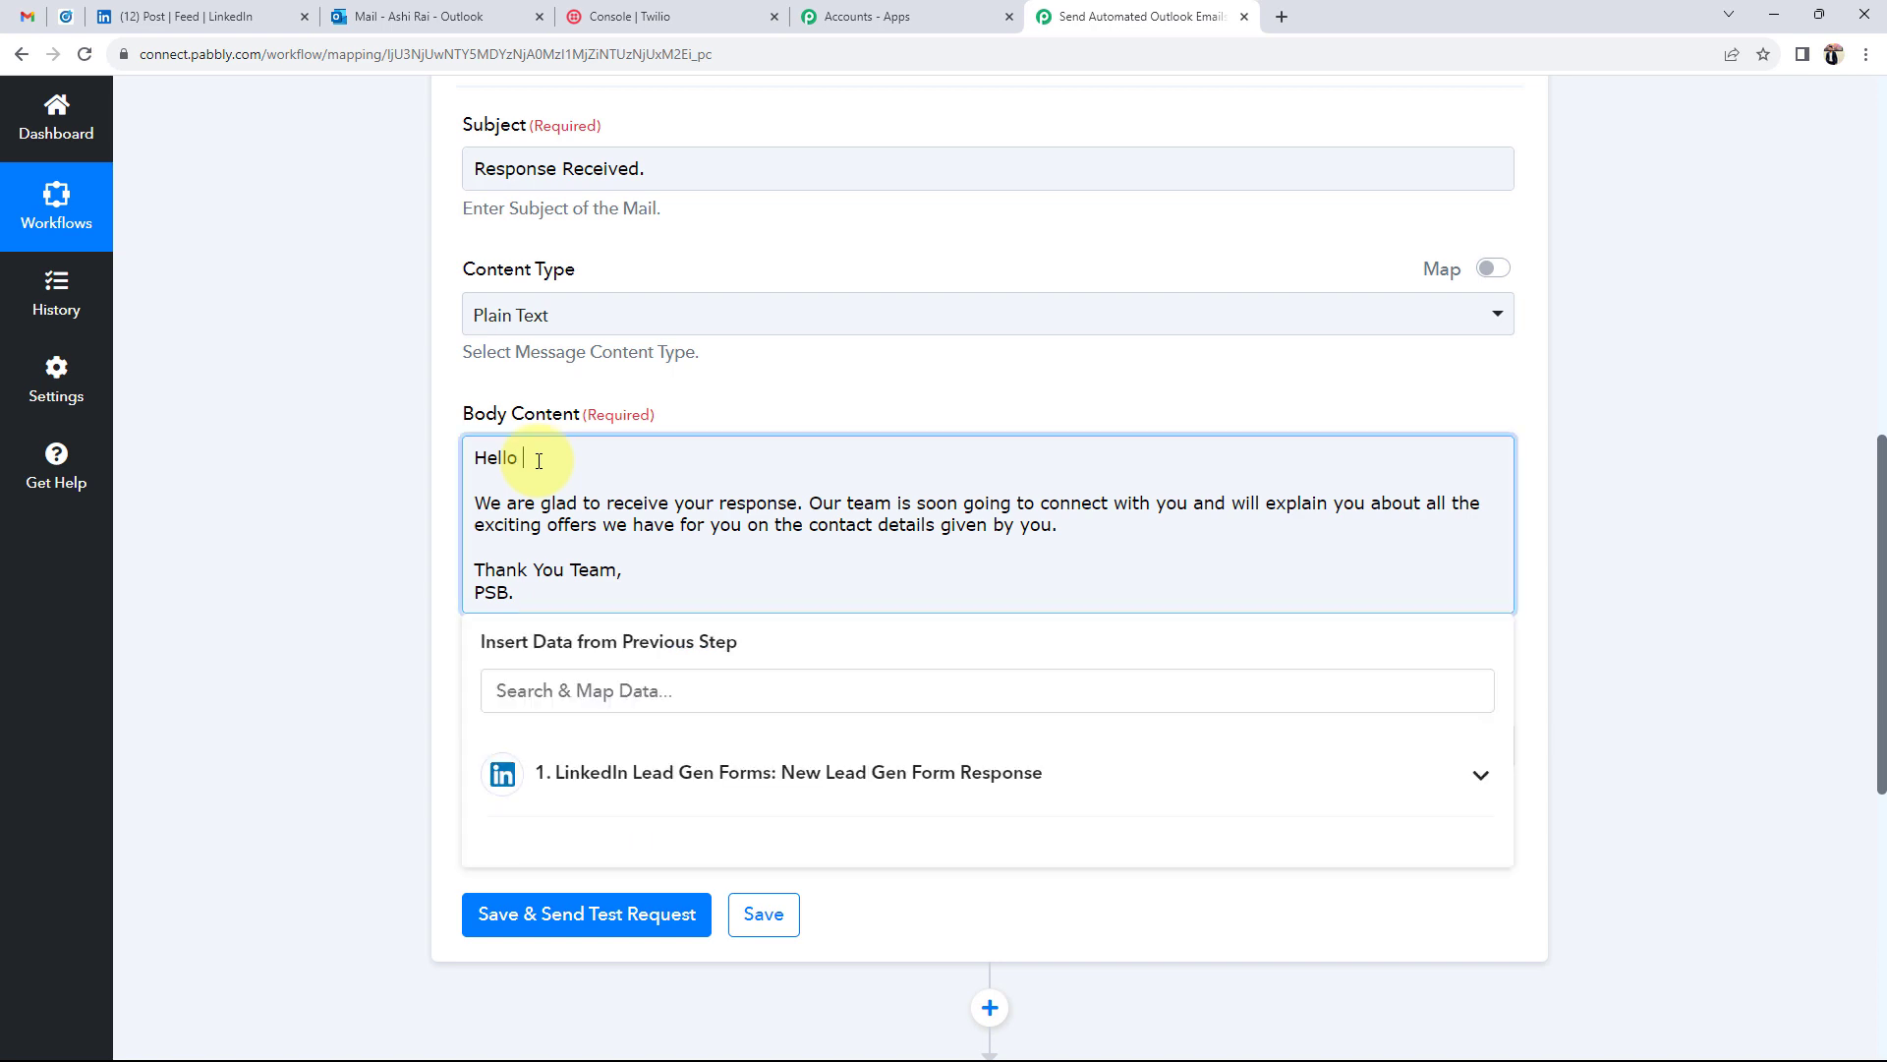
pyautogui.scroll(-2, 354, 710)
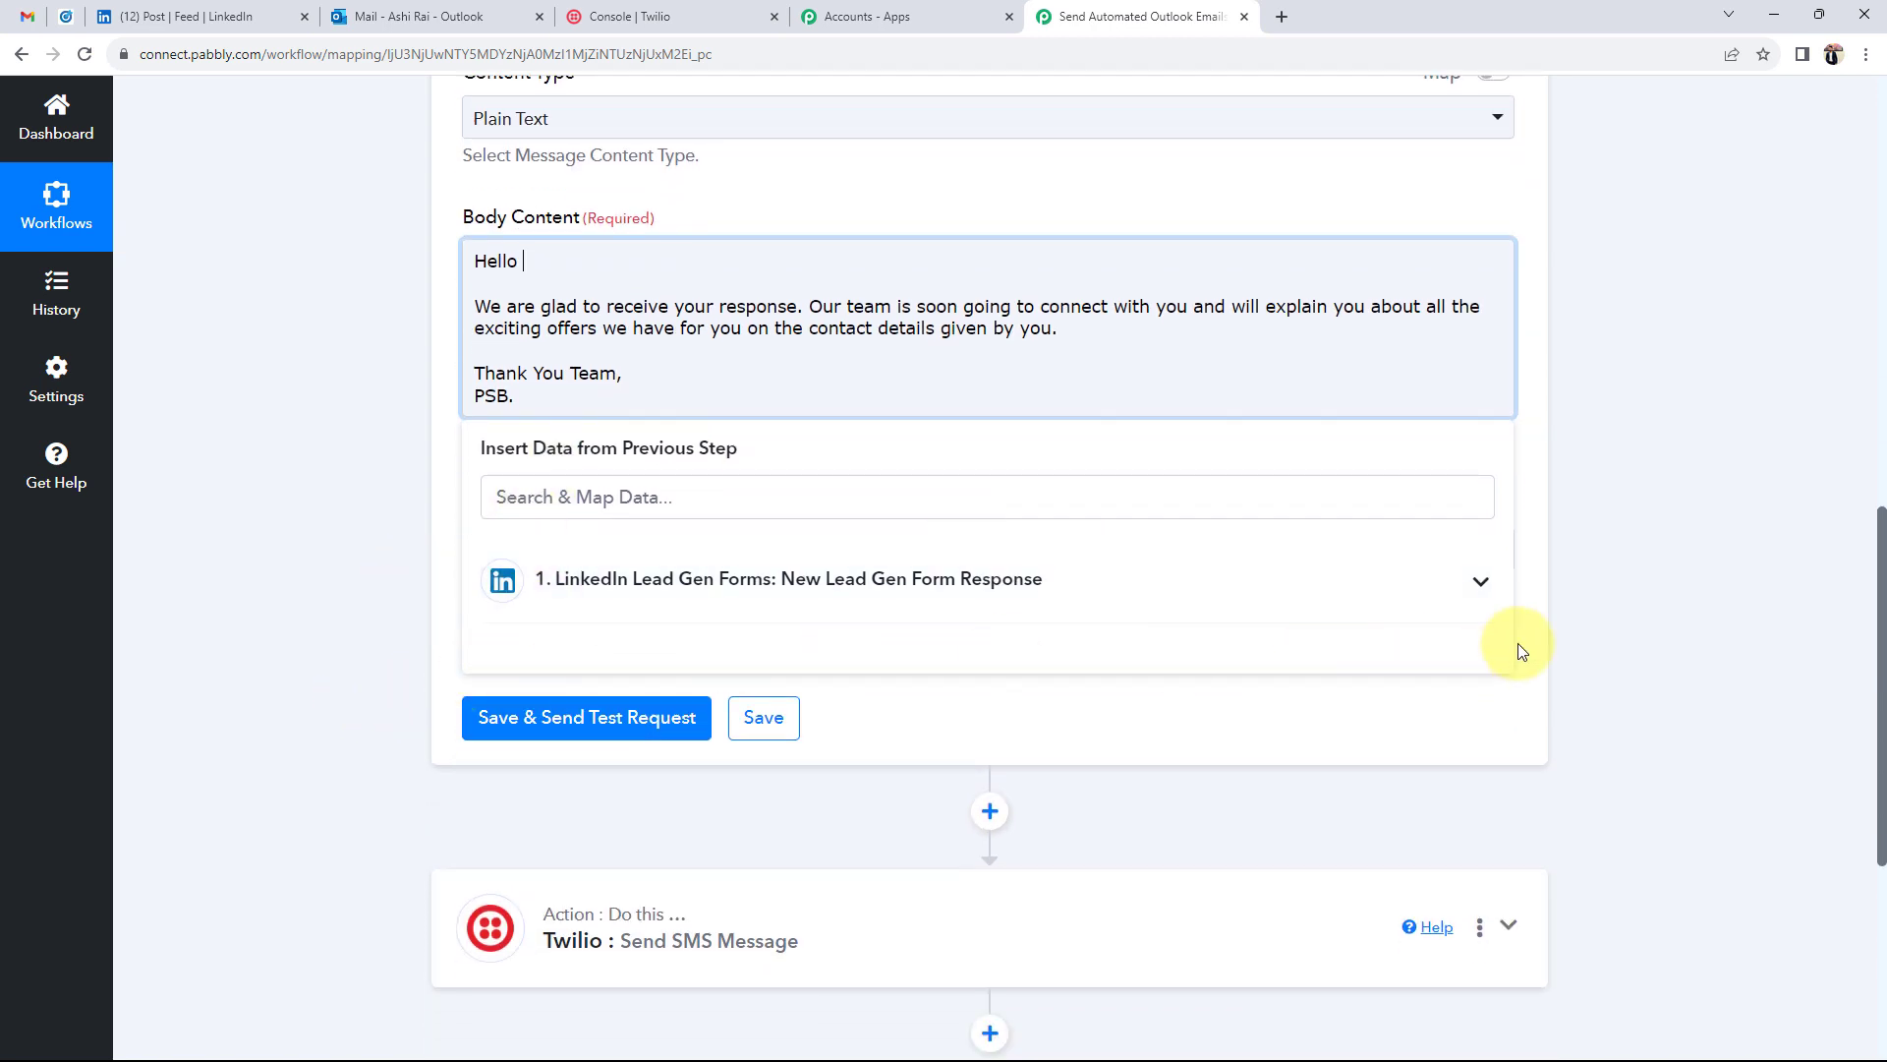
pyautogui.click(1481, 588)
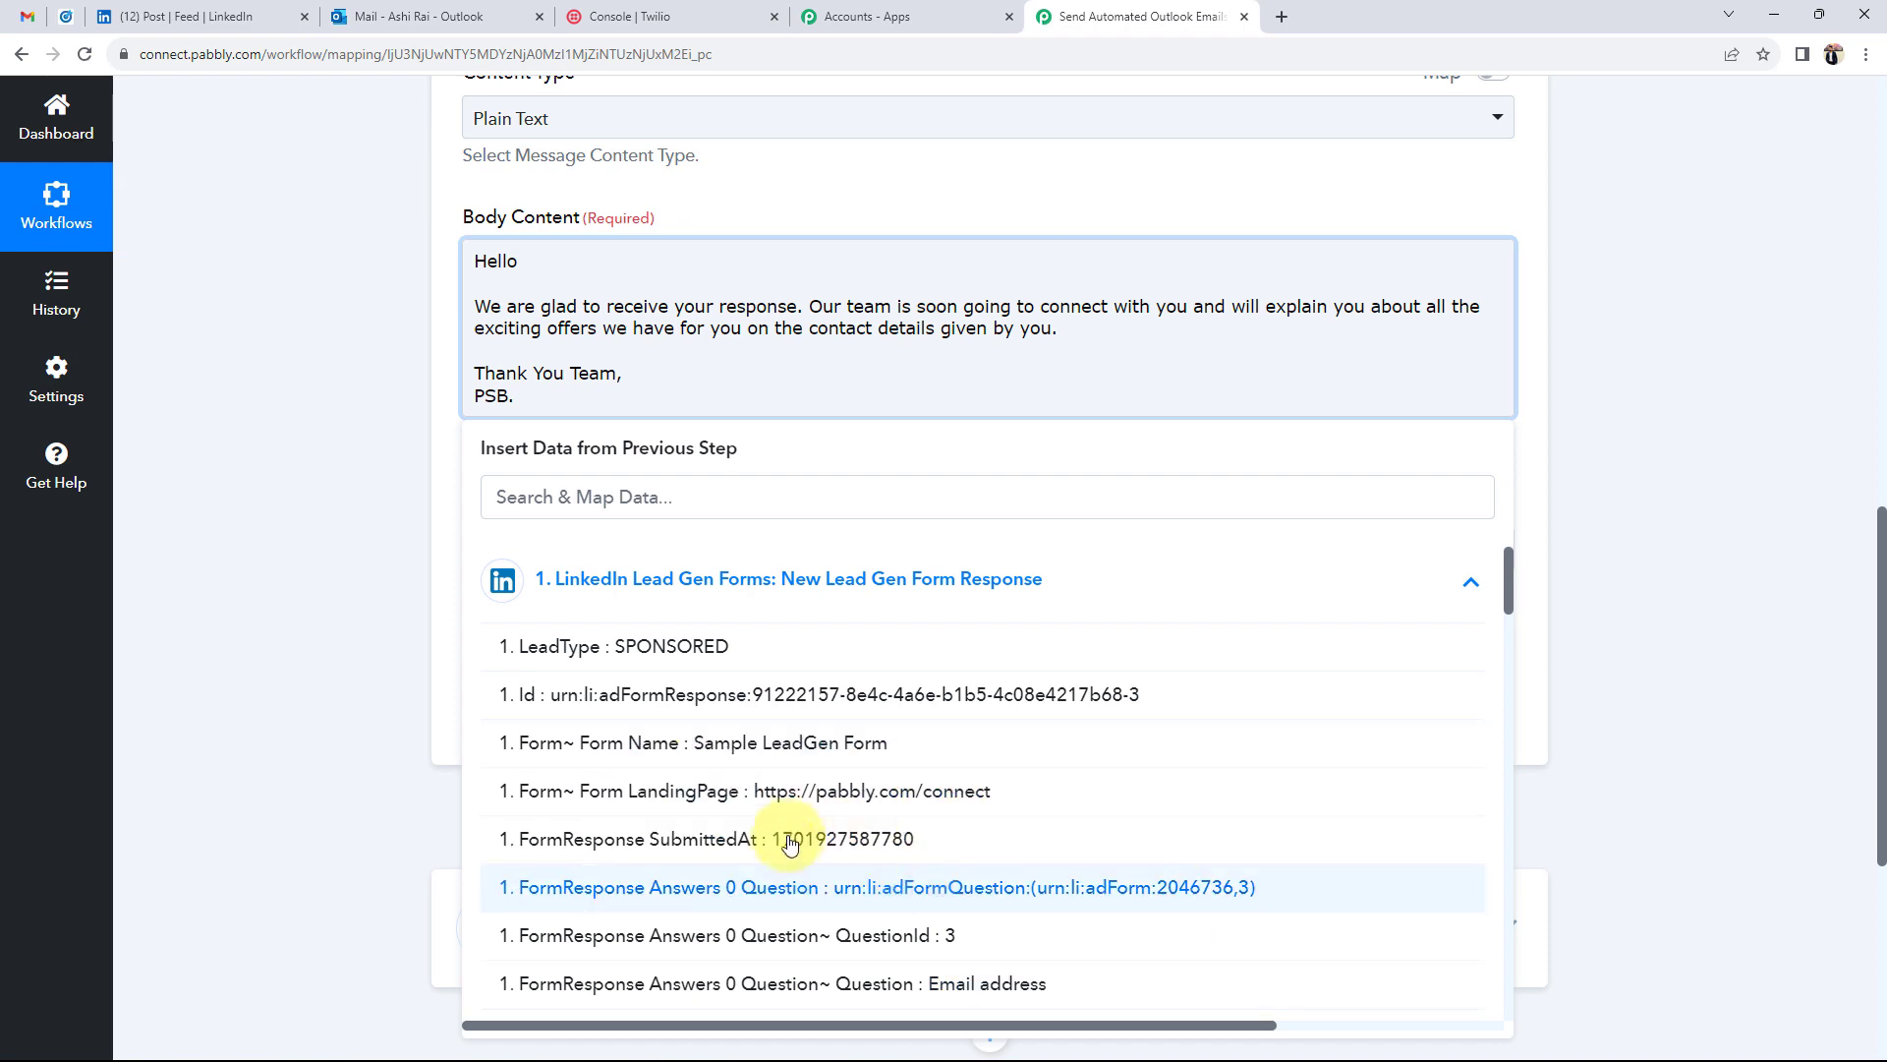
pyautogui.scroll(-3, 747, 786)
pyautogui.scroll(-7, 777, 856)
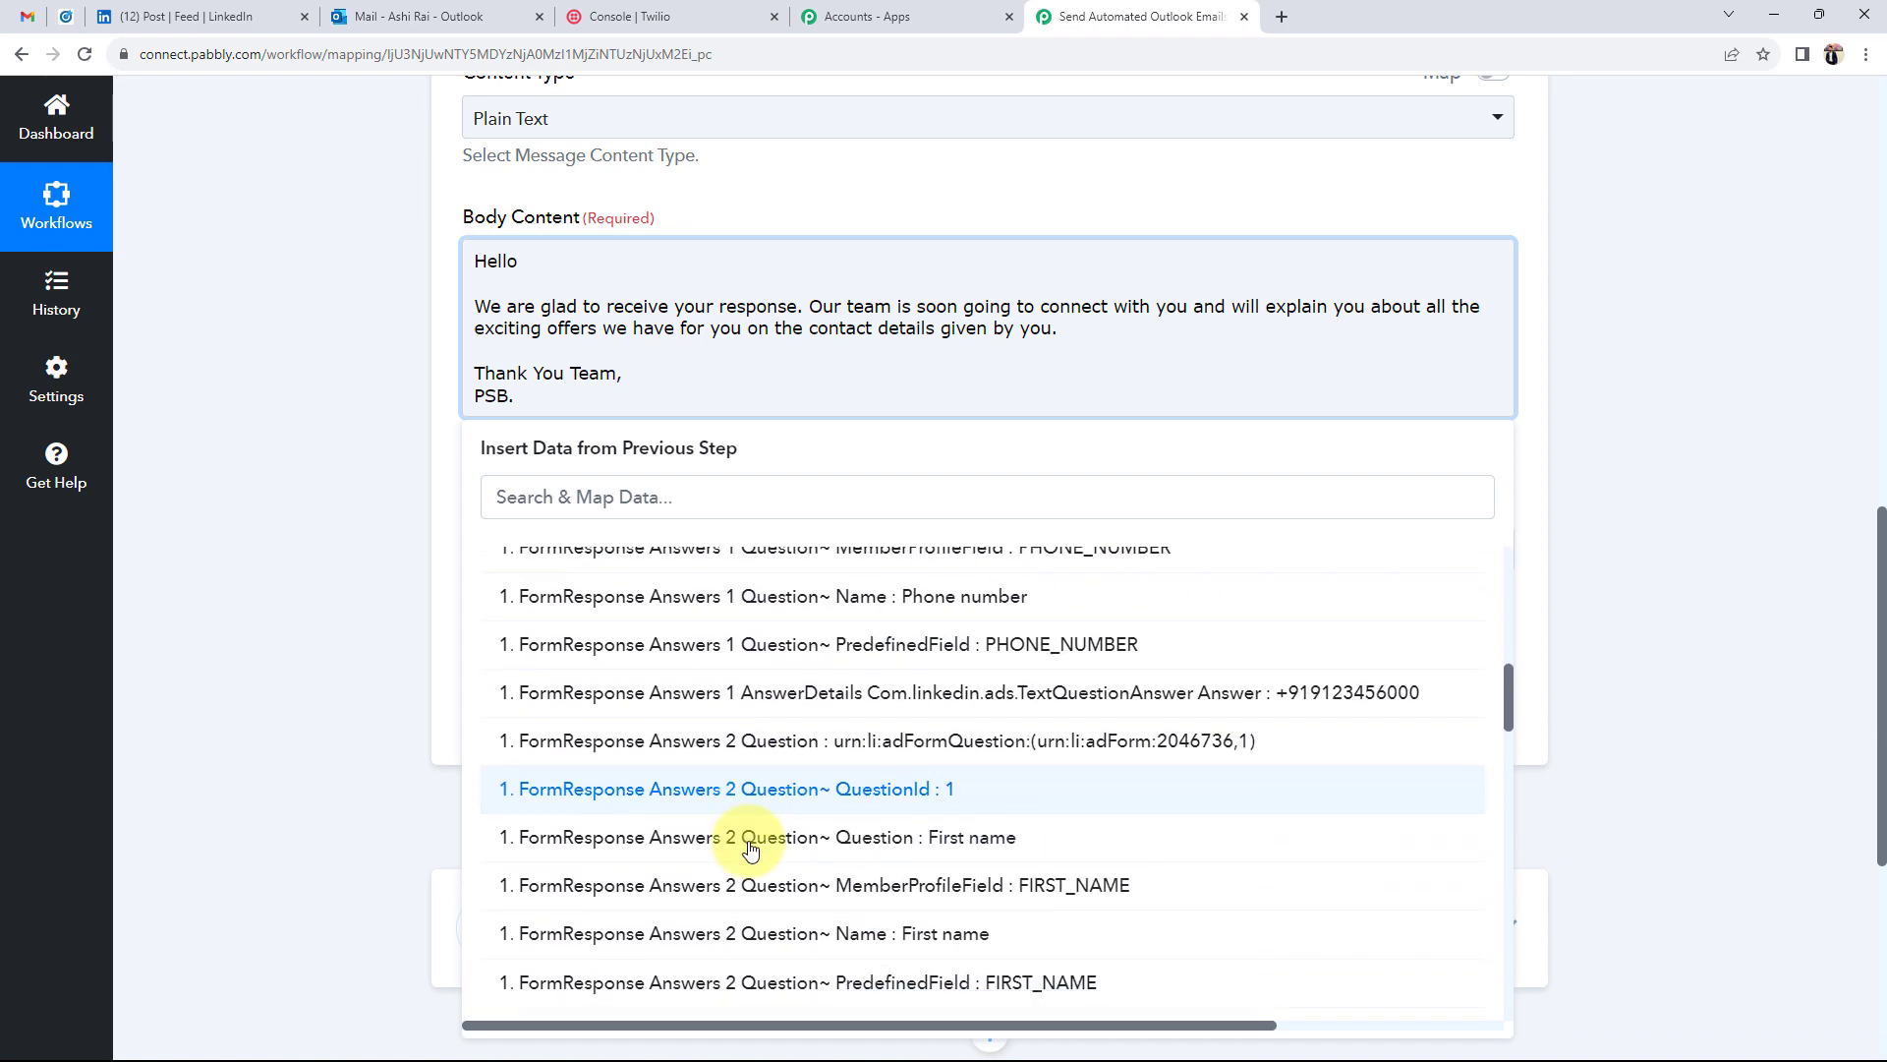
pyautogui.scroll(-1, 751, 850)
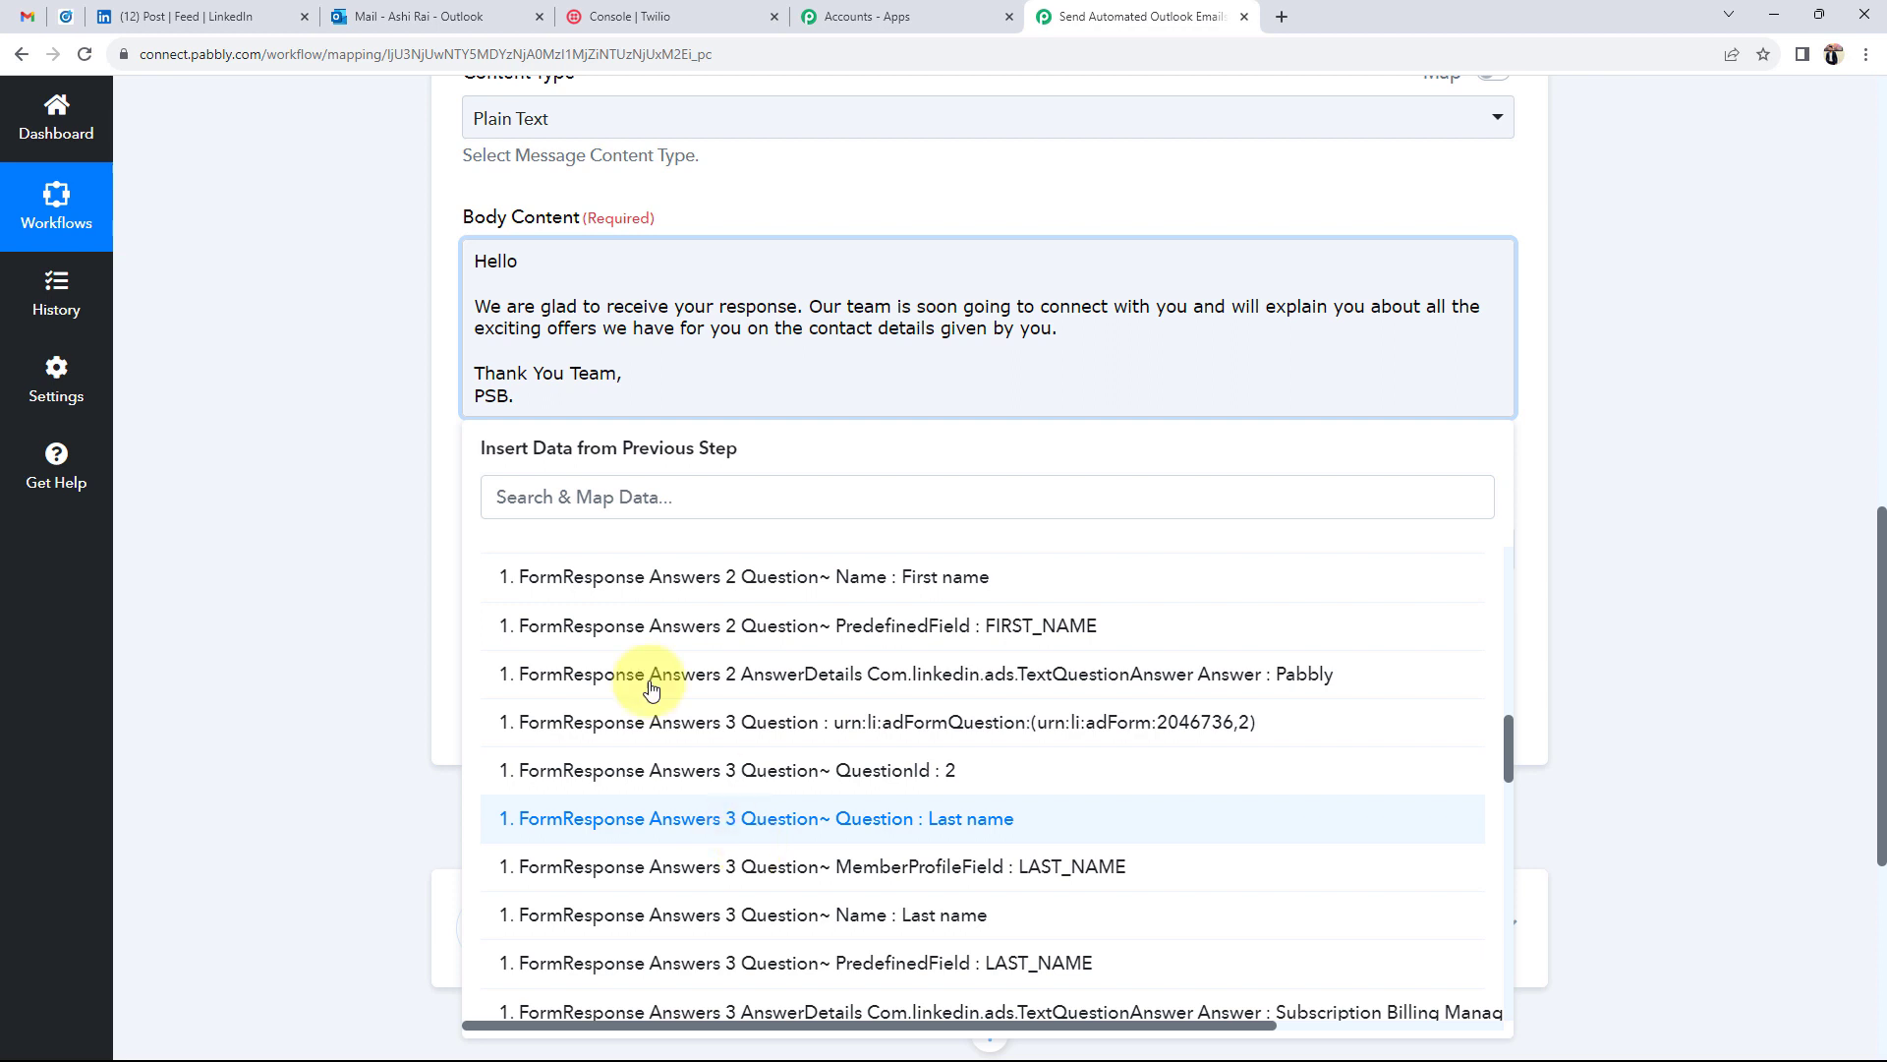
pyautogui.click(567, 513)
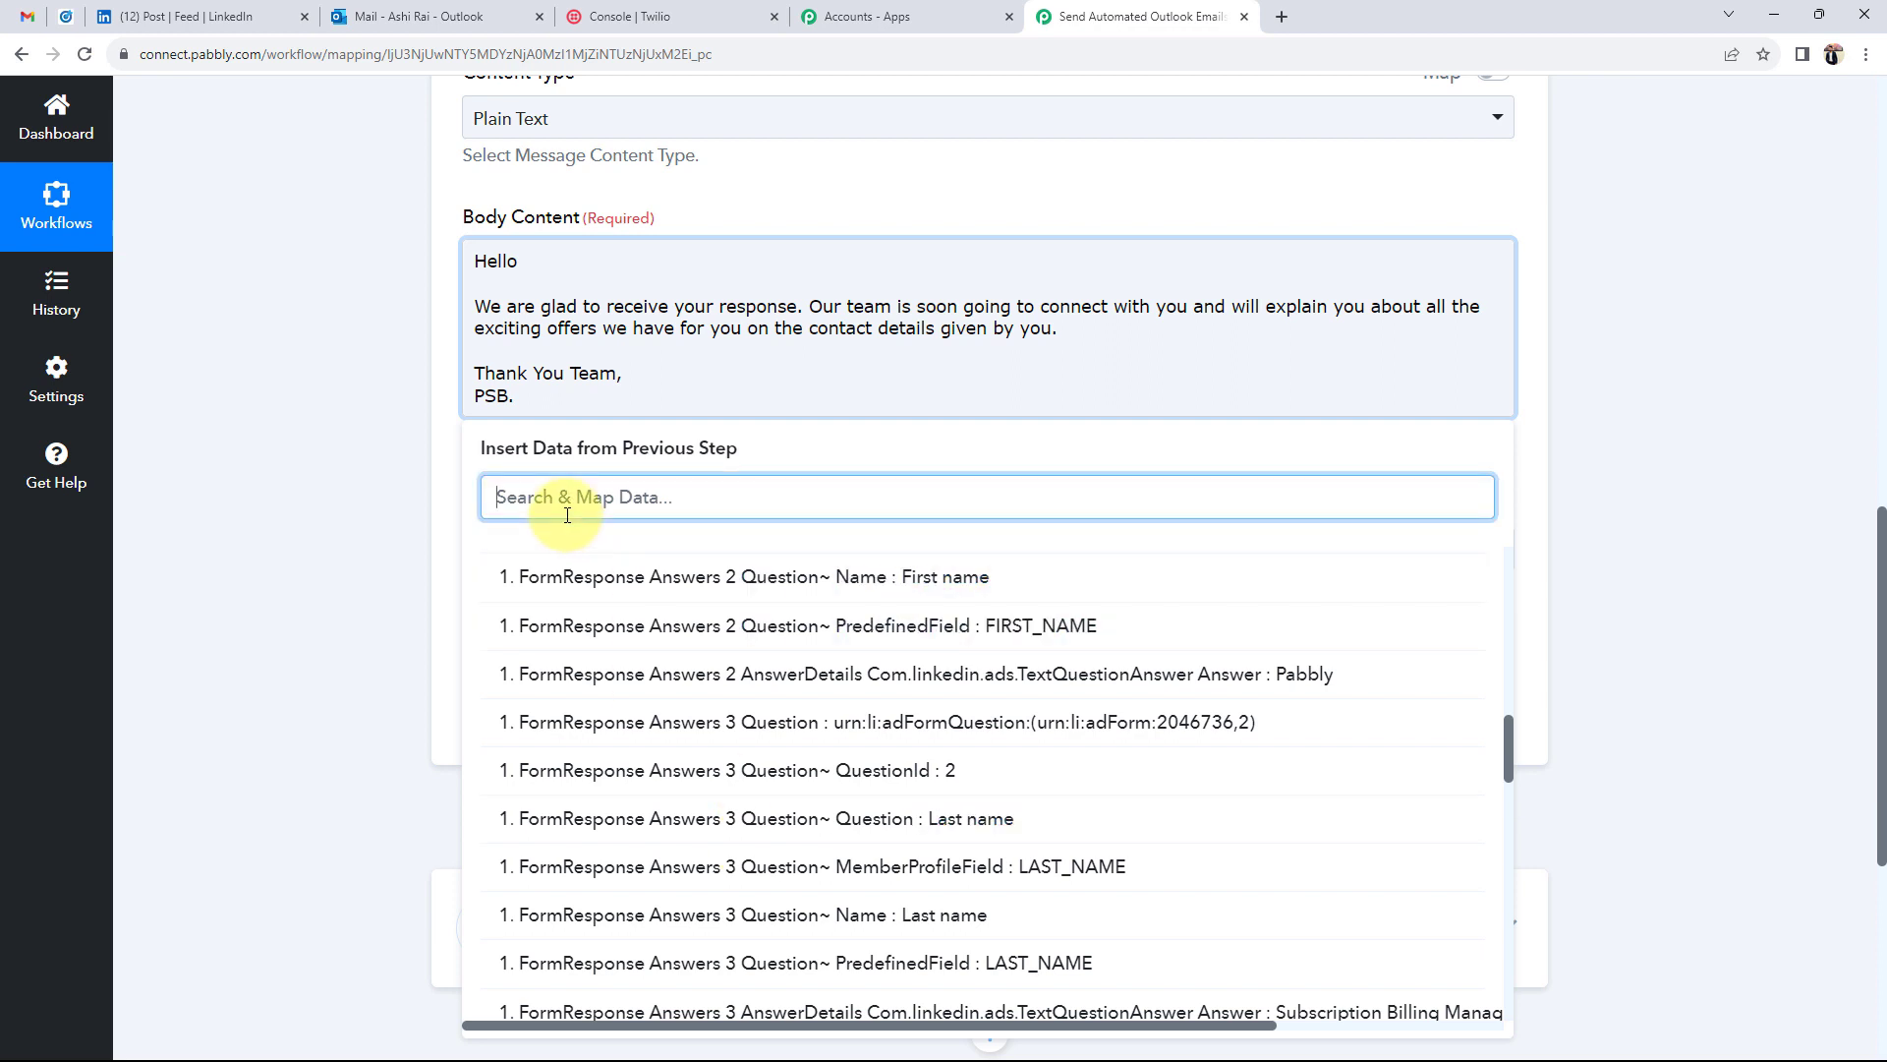
pyautogui.write('pabb')
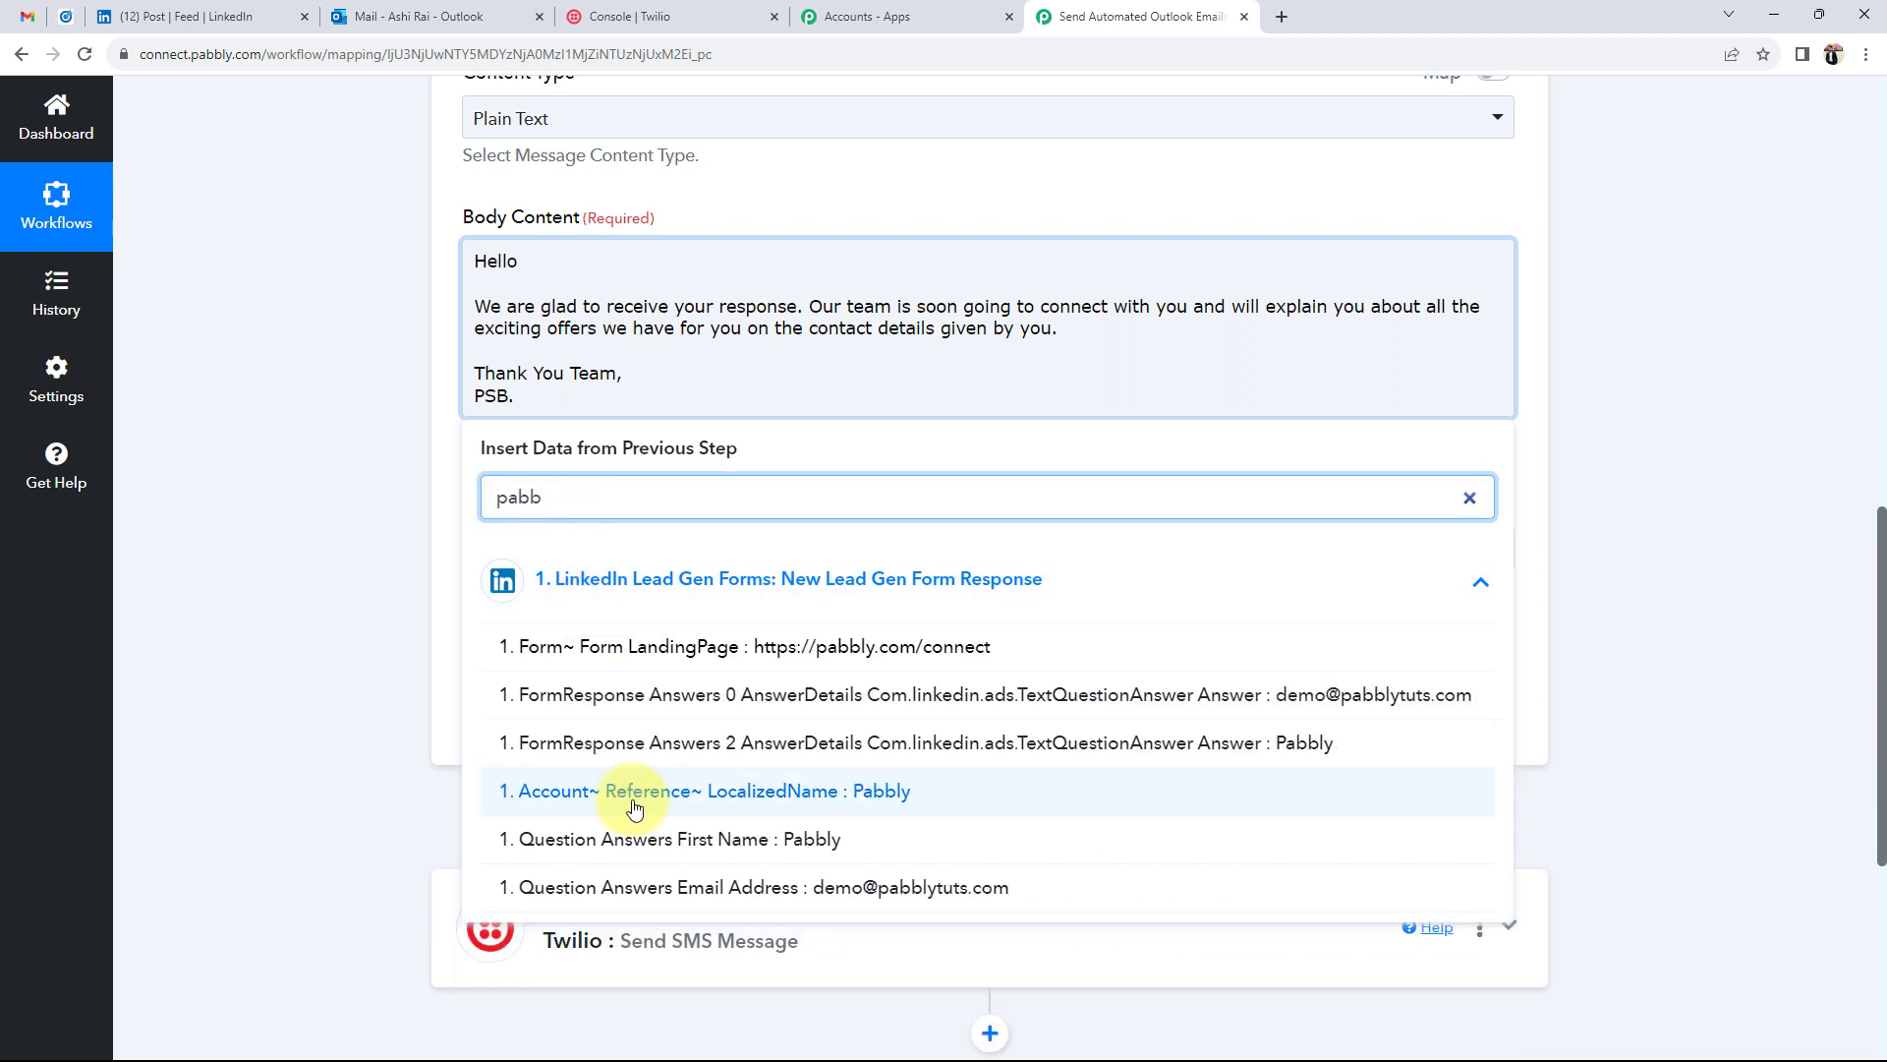
pyautogui.click(629, 836)
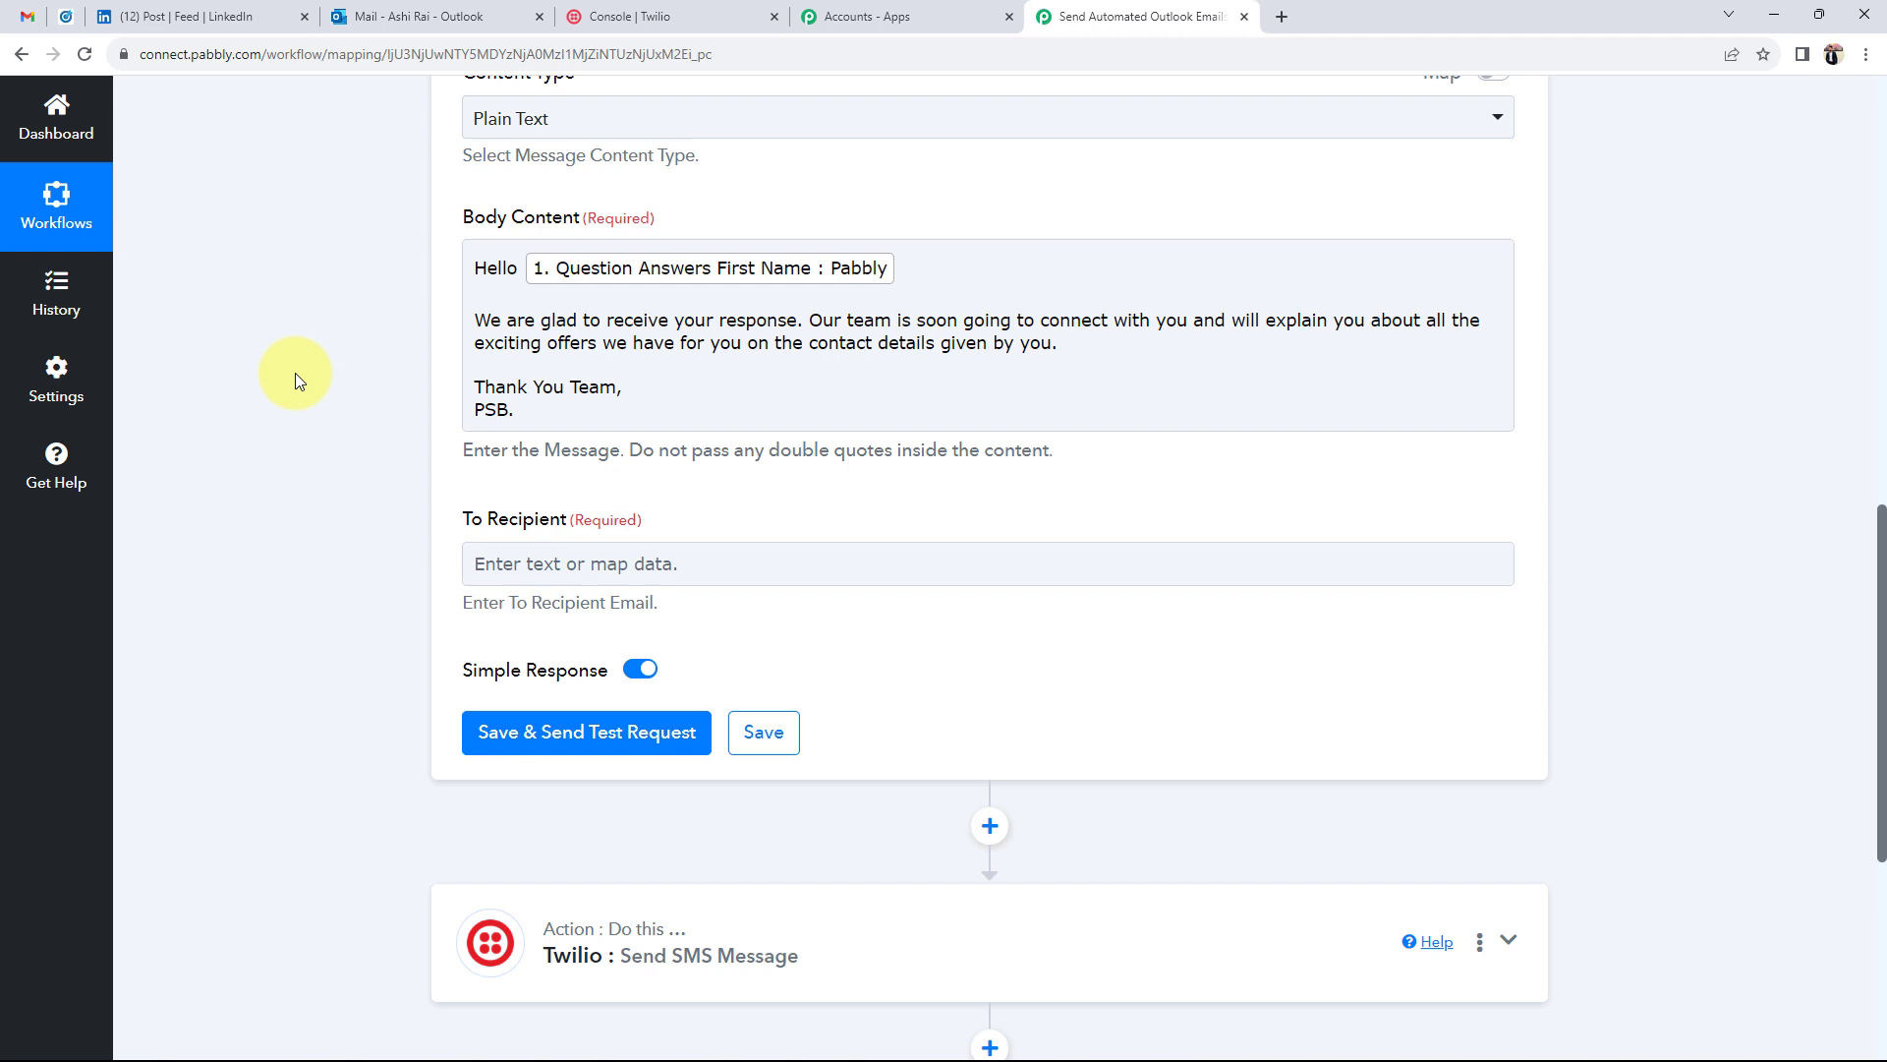
pyautogui.click(541, 322)
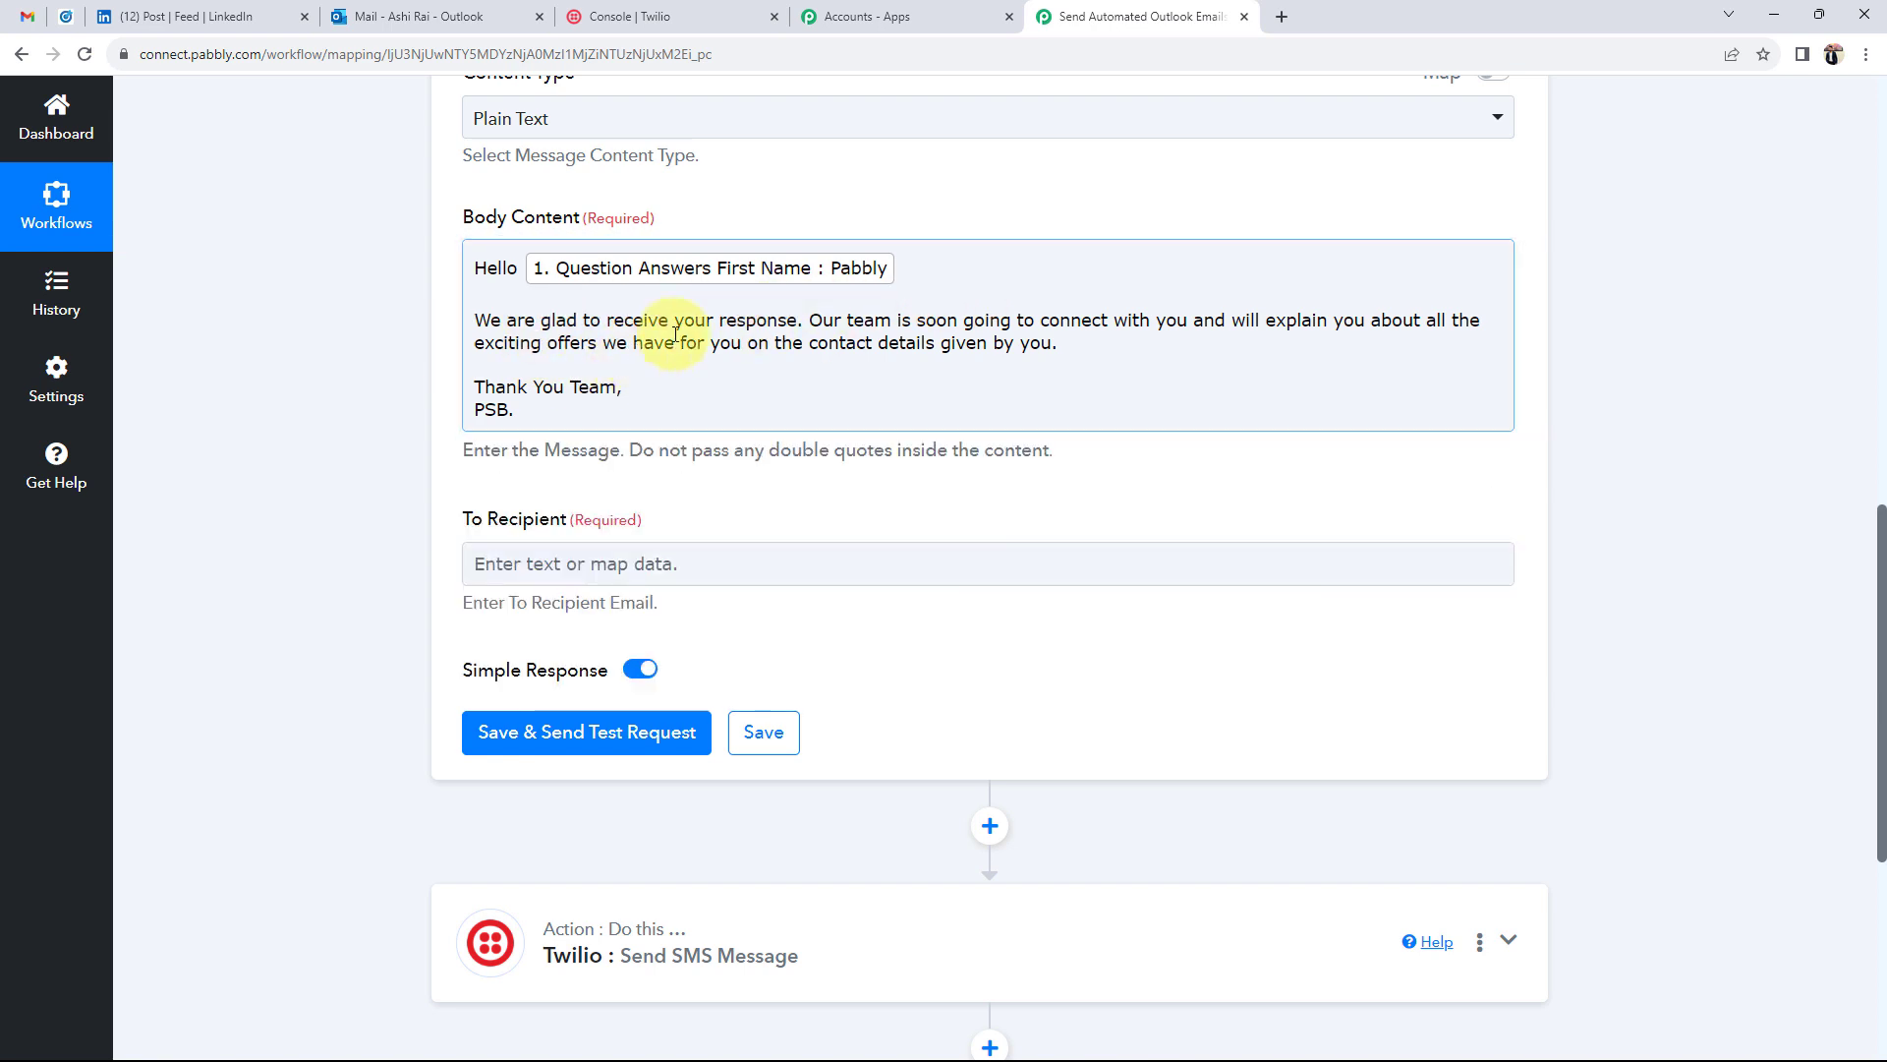
pyautogui.click(410, 295)
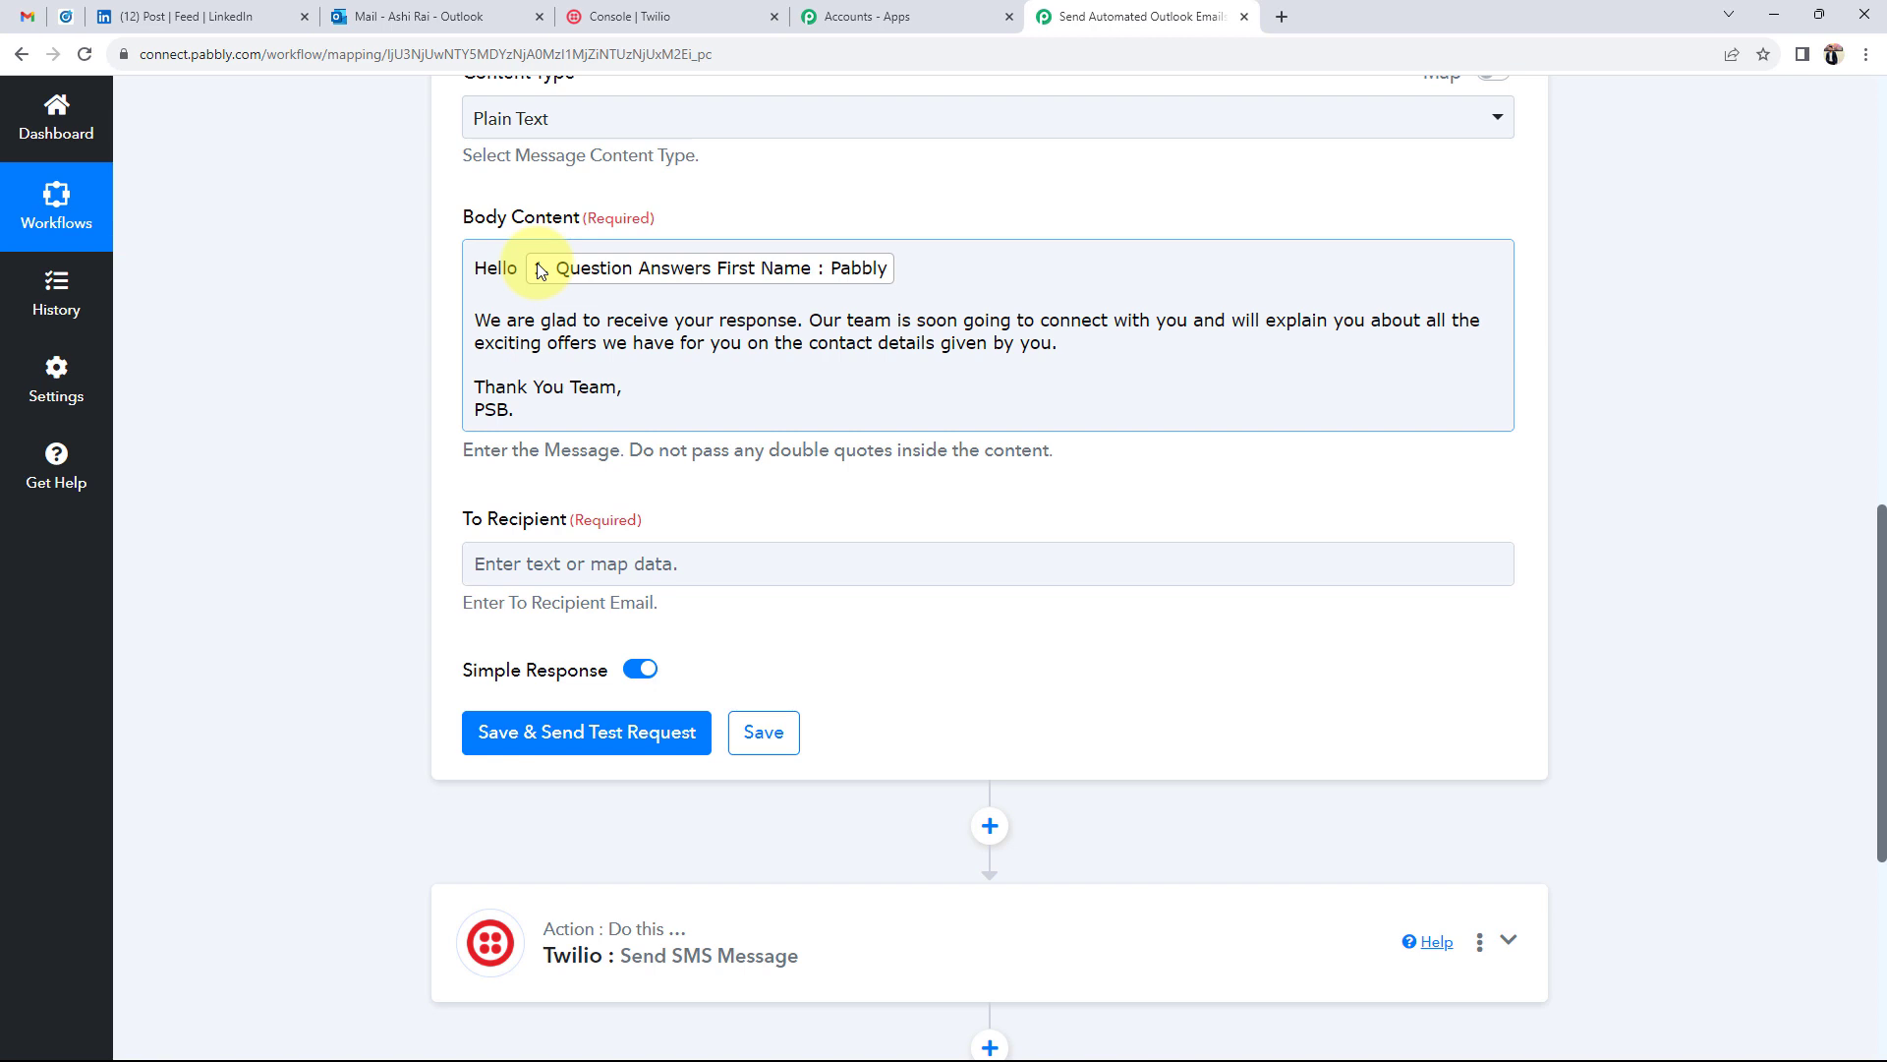
pyautogui.click(494, 271)
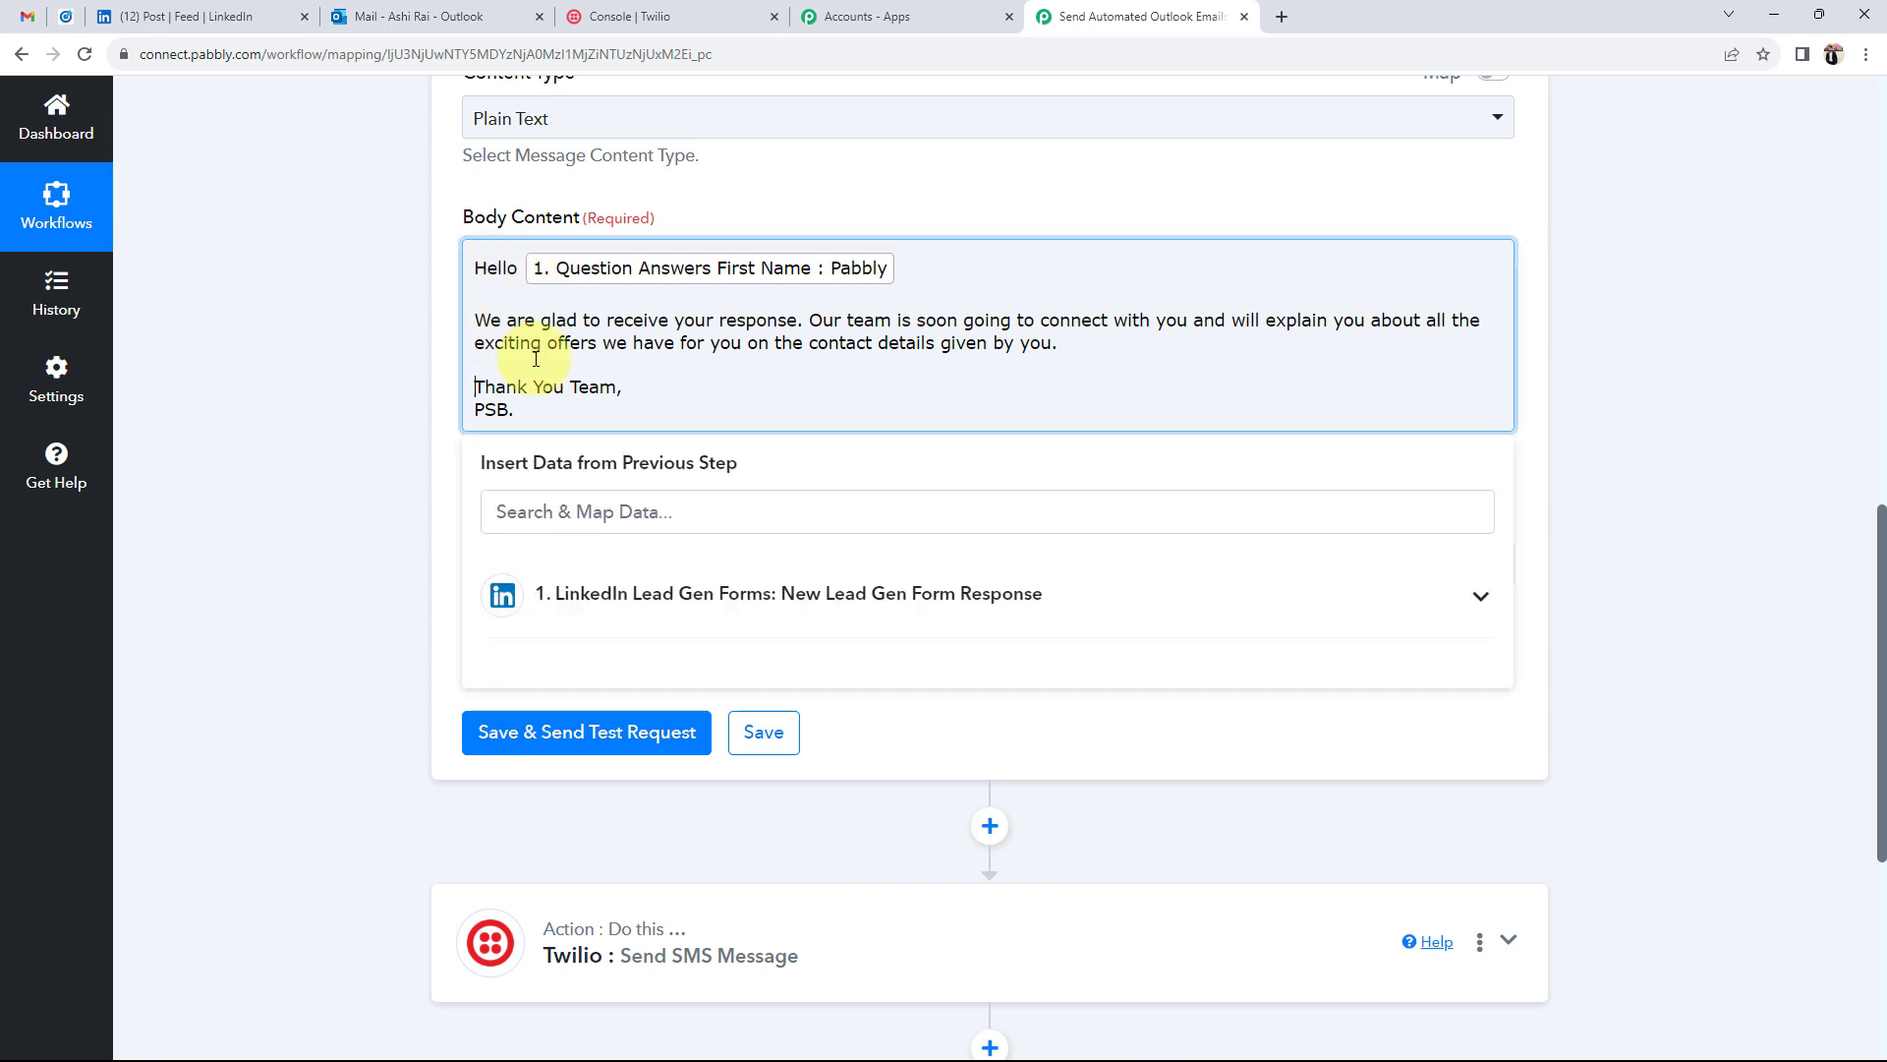
pyautogui.click(392, 352)
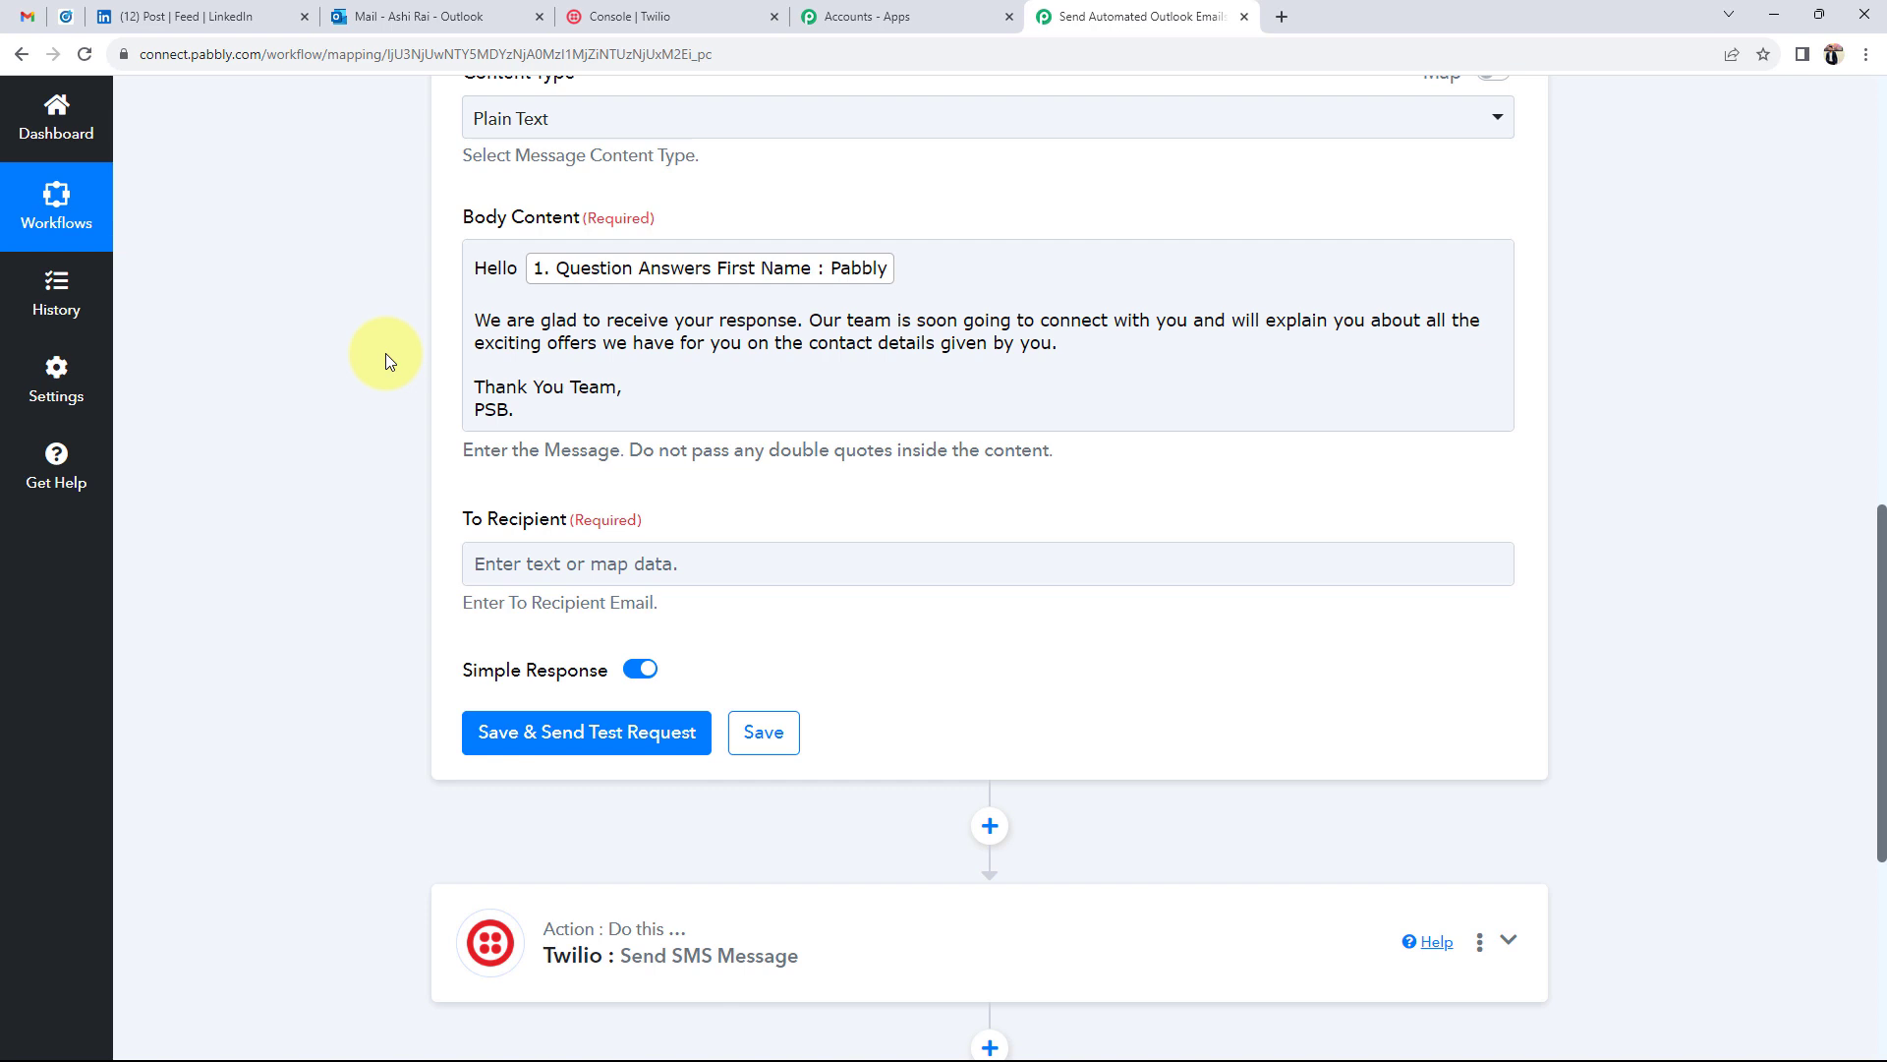
# Step: Map the mail's To Recipient to the LinkedIn trigger's Question Answers Email Address field
pyautogui.scroll(-3, 385, 352)
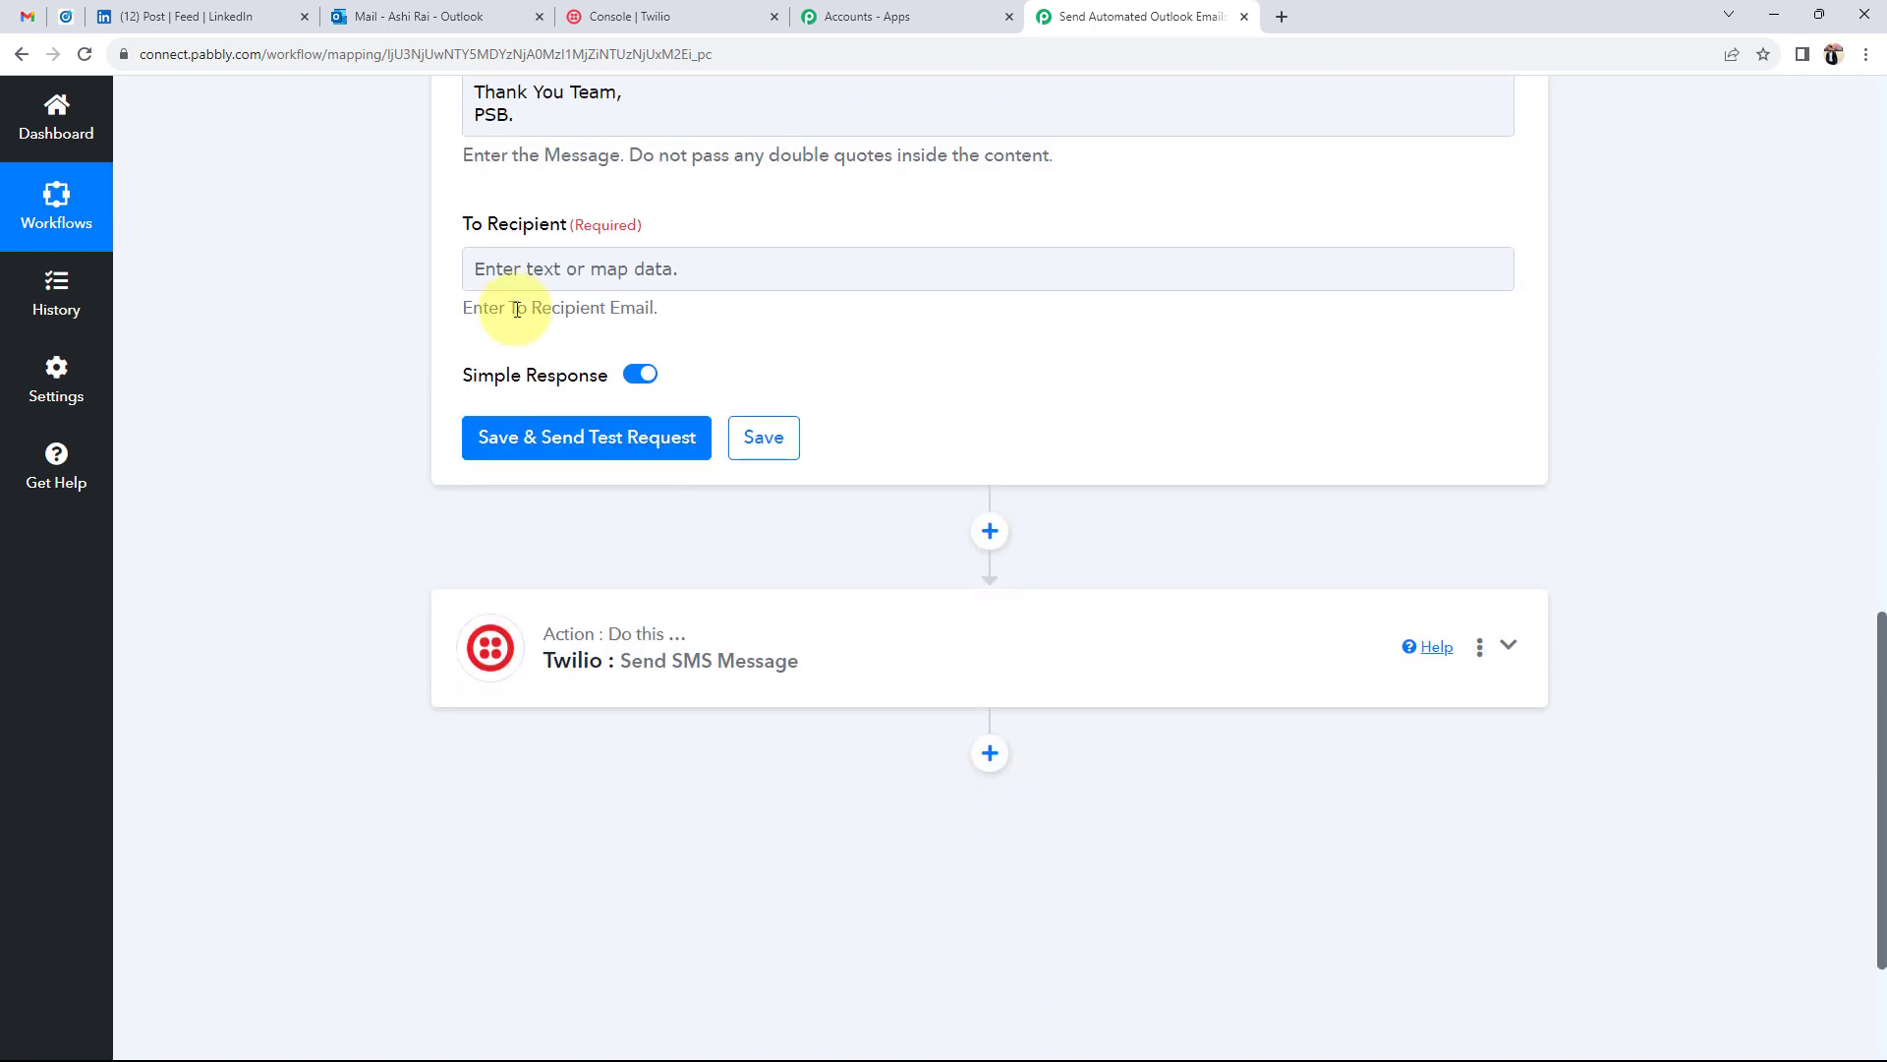
pyautogui.click(513, 277)
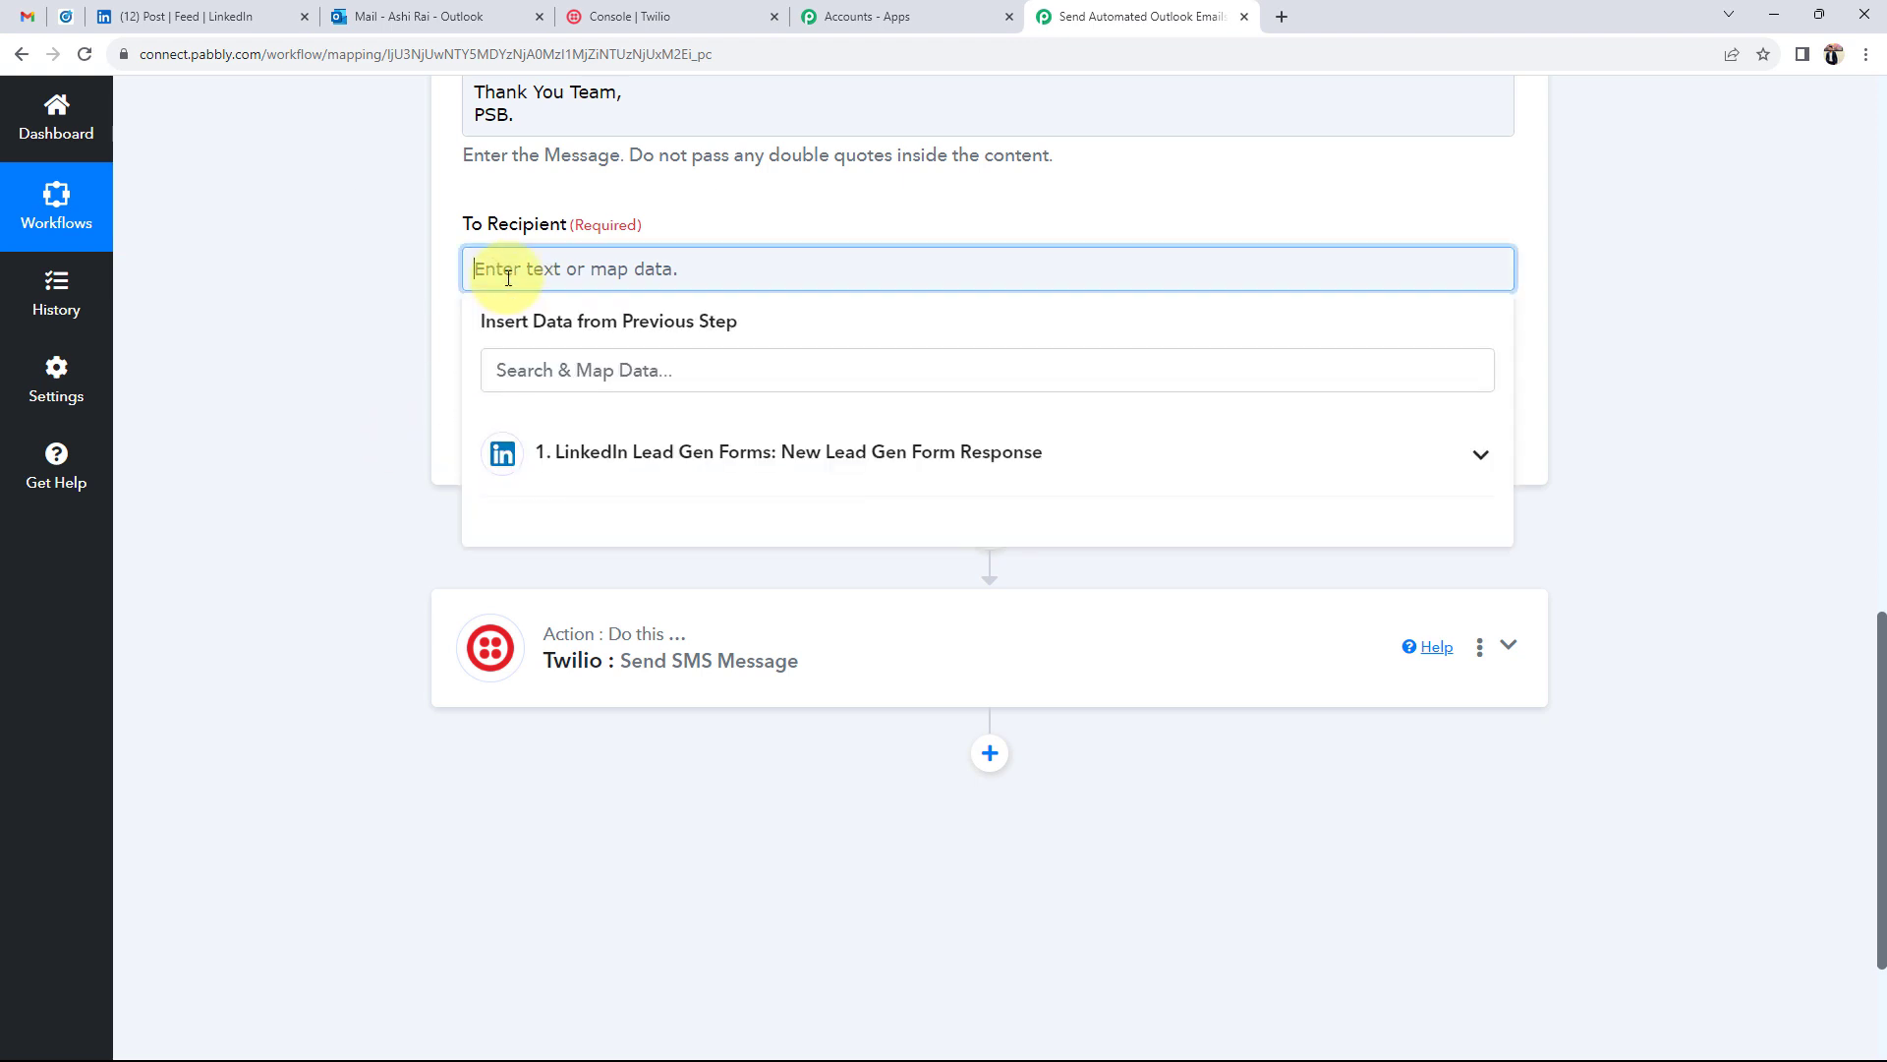
pyautogui.click(1447, 464)
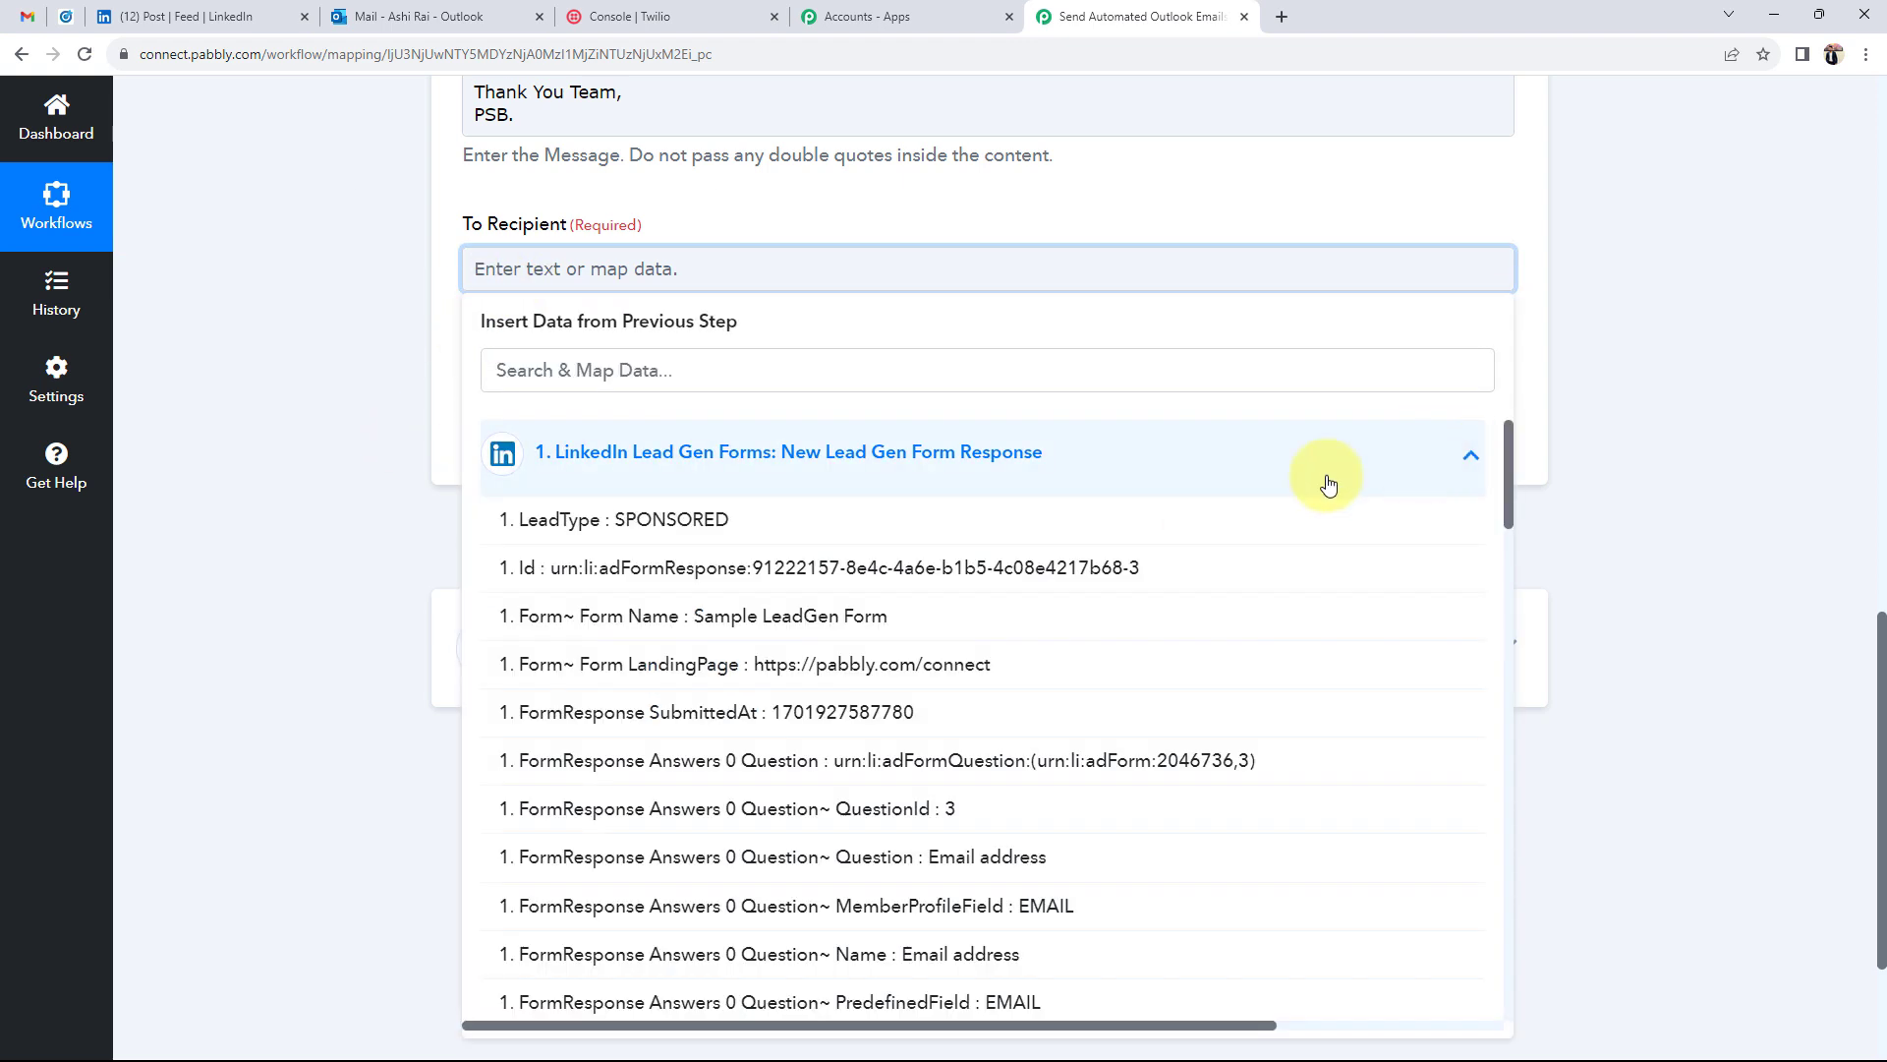
pyautogui.click(593, 370)
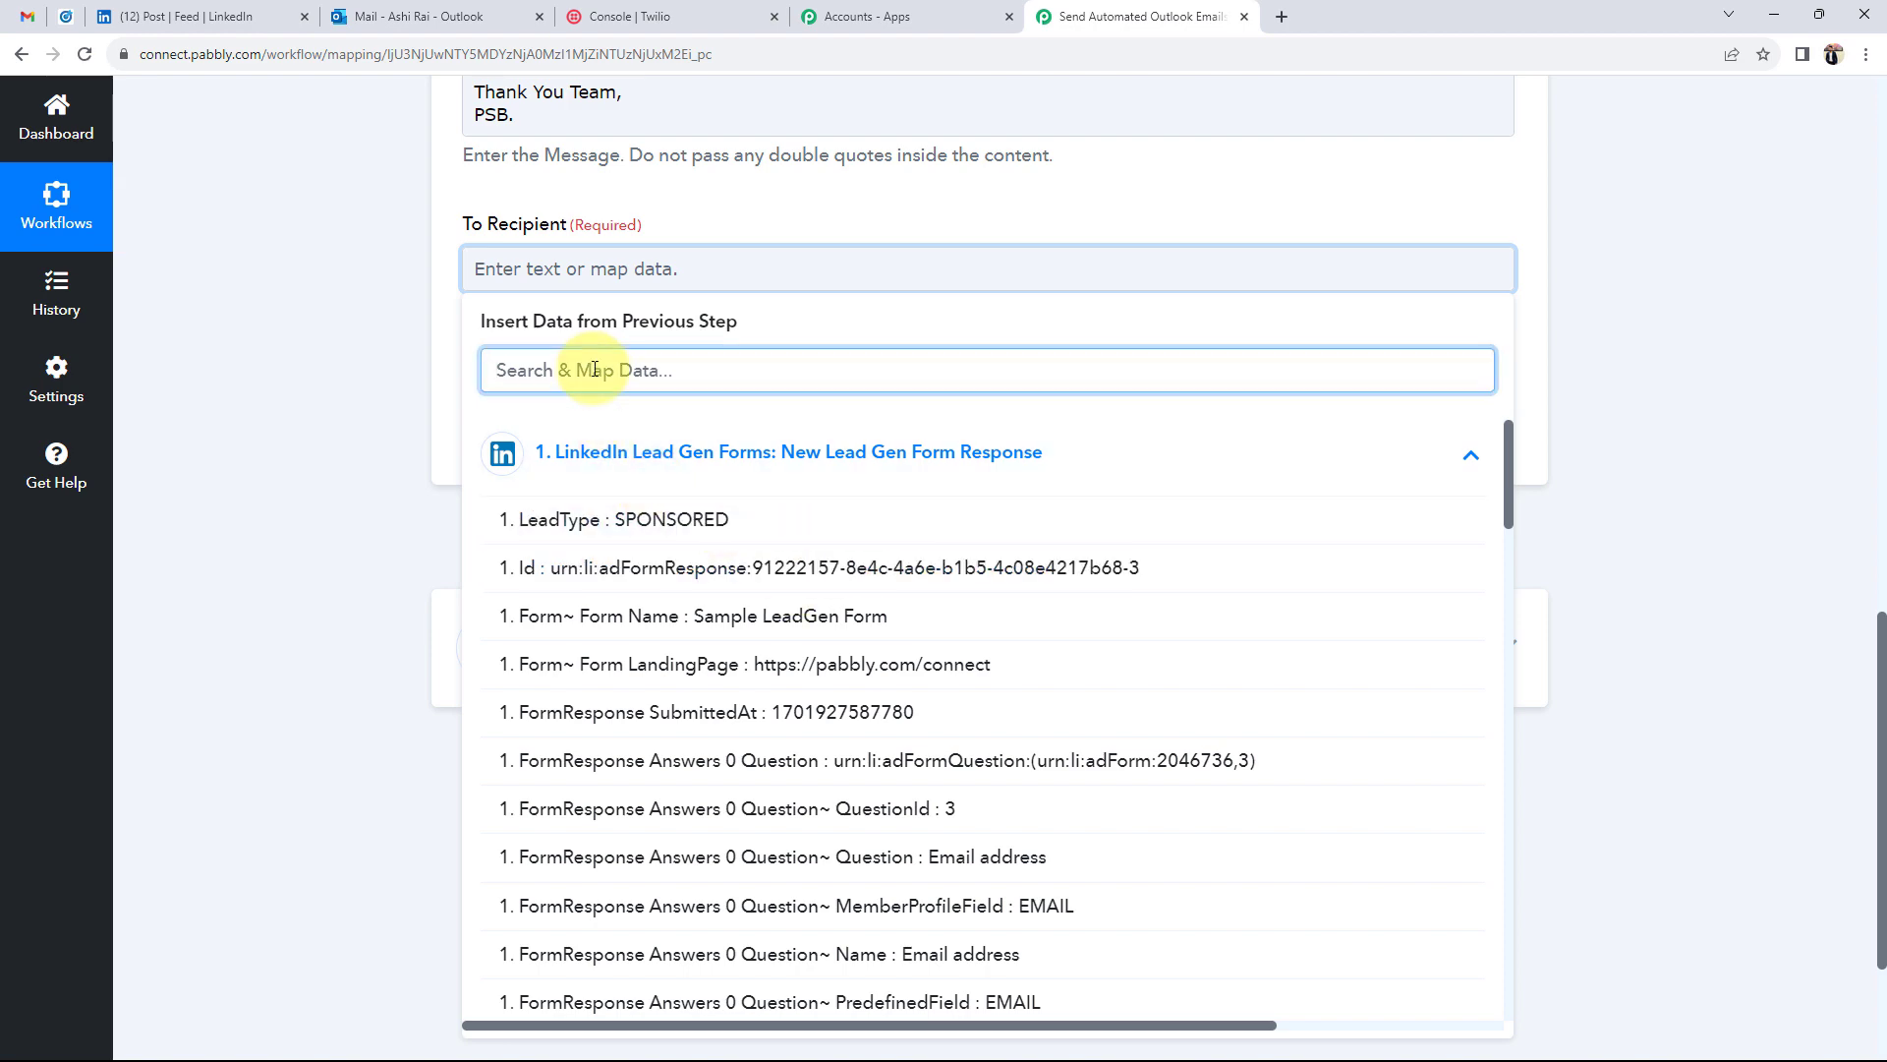
pyautogui.write('demo')
pyautogui.click(688, 582)
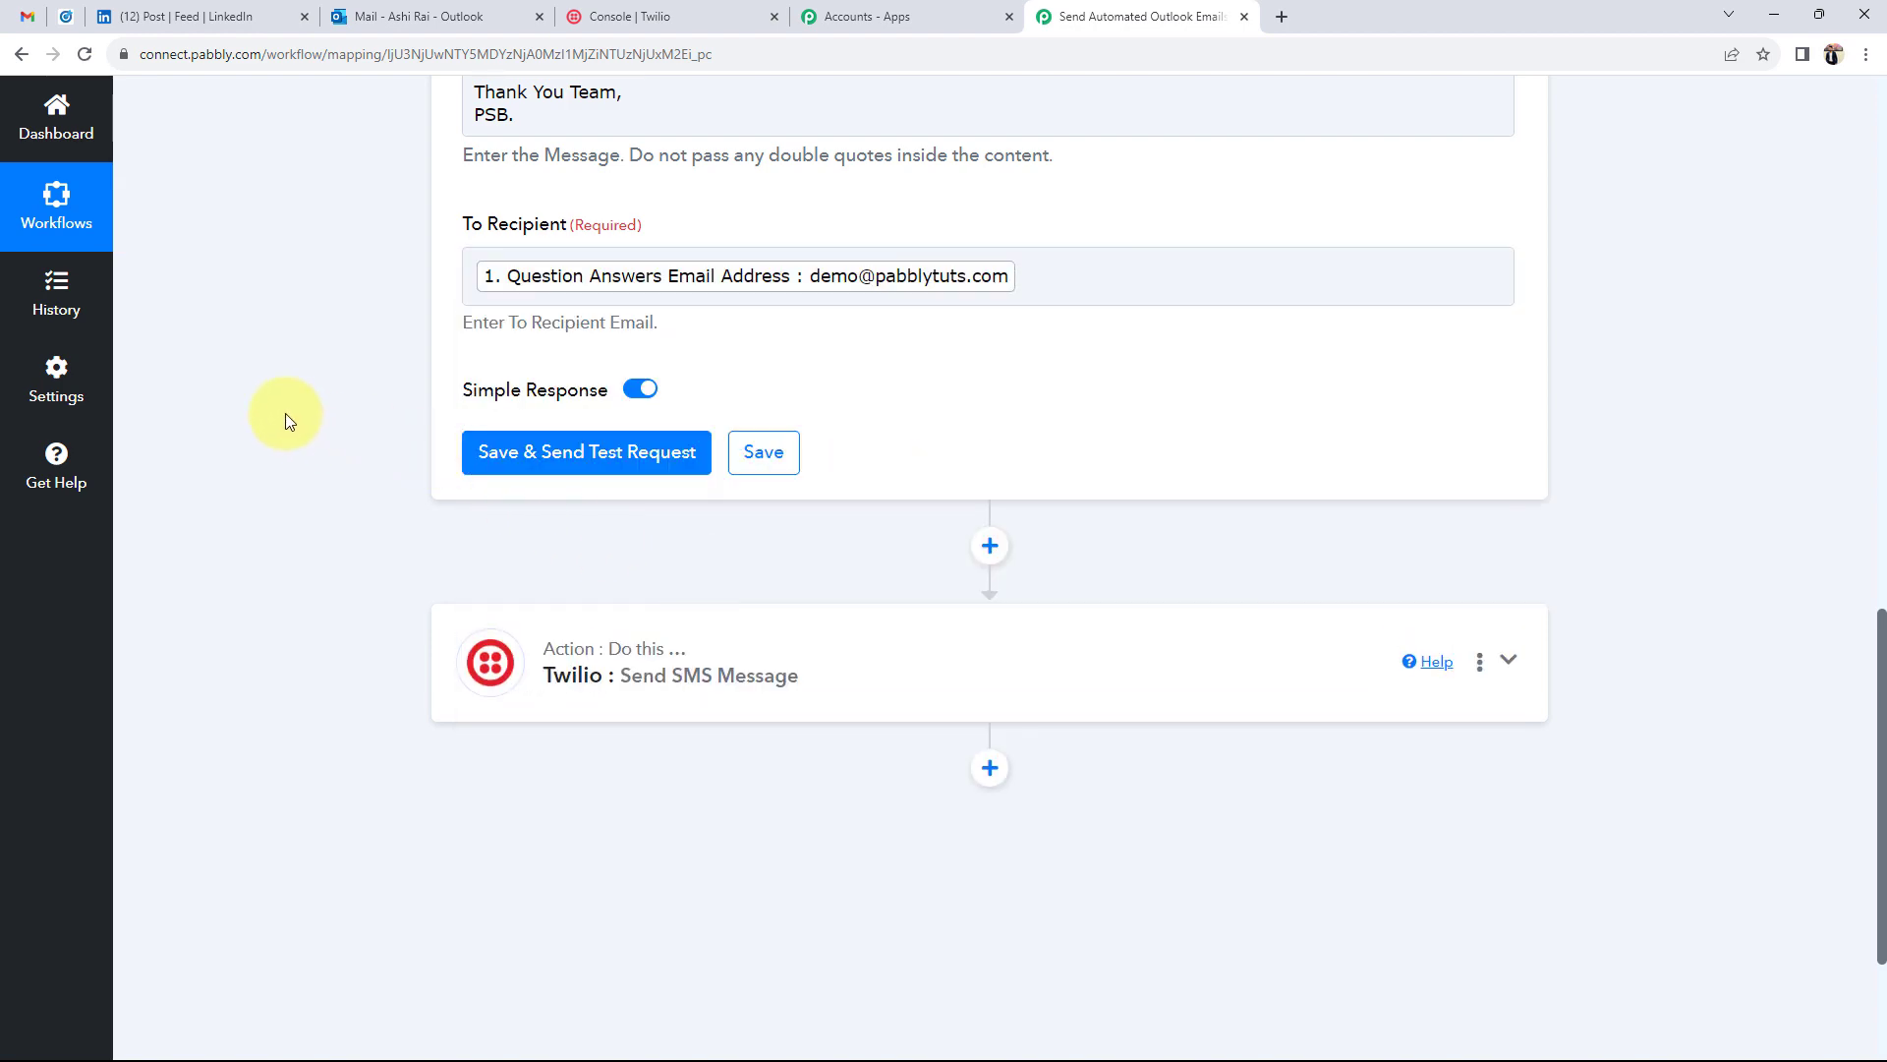
# Step: Save the Microsoft Office 365 Send Mail action with a test request and review the response received
pyautogui.scroll(5, 288, 421)
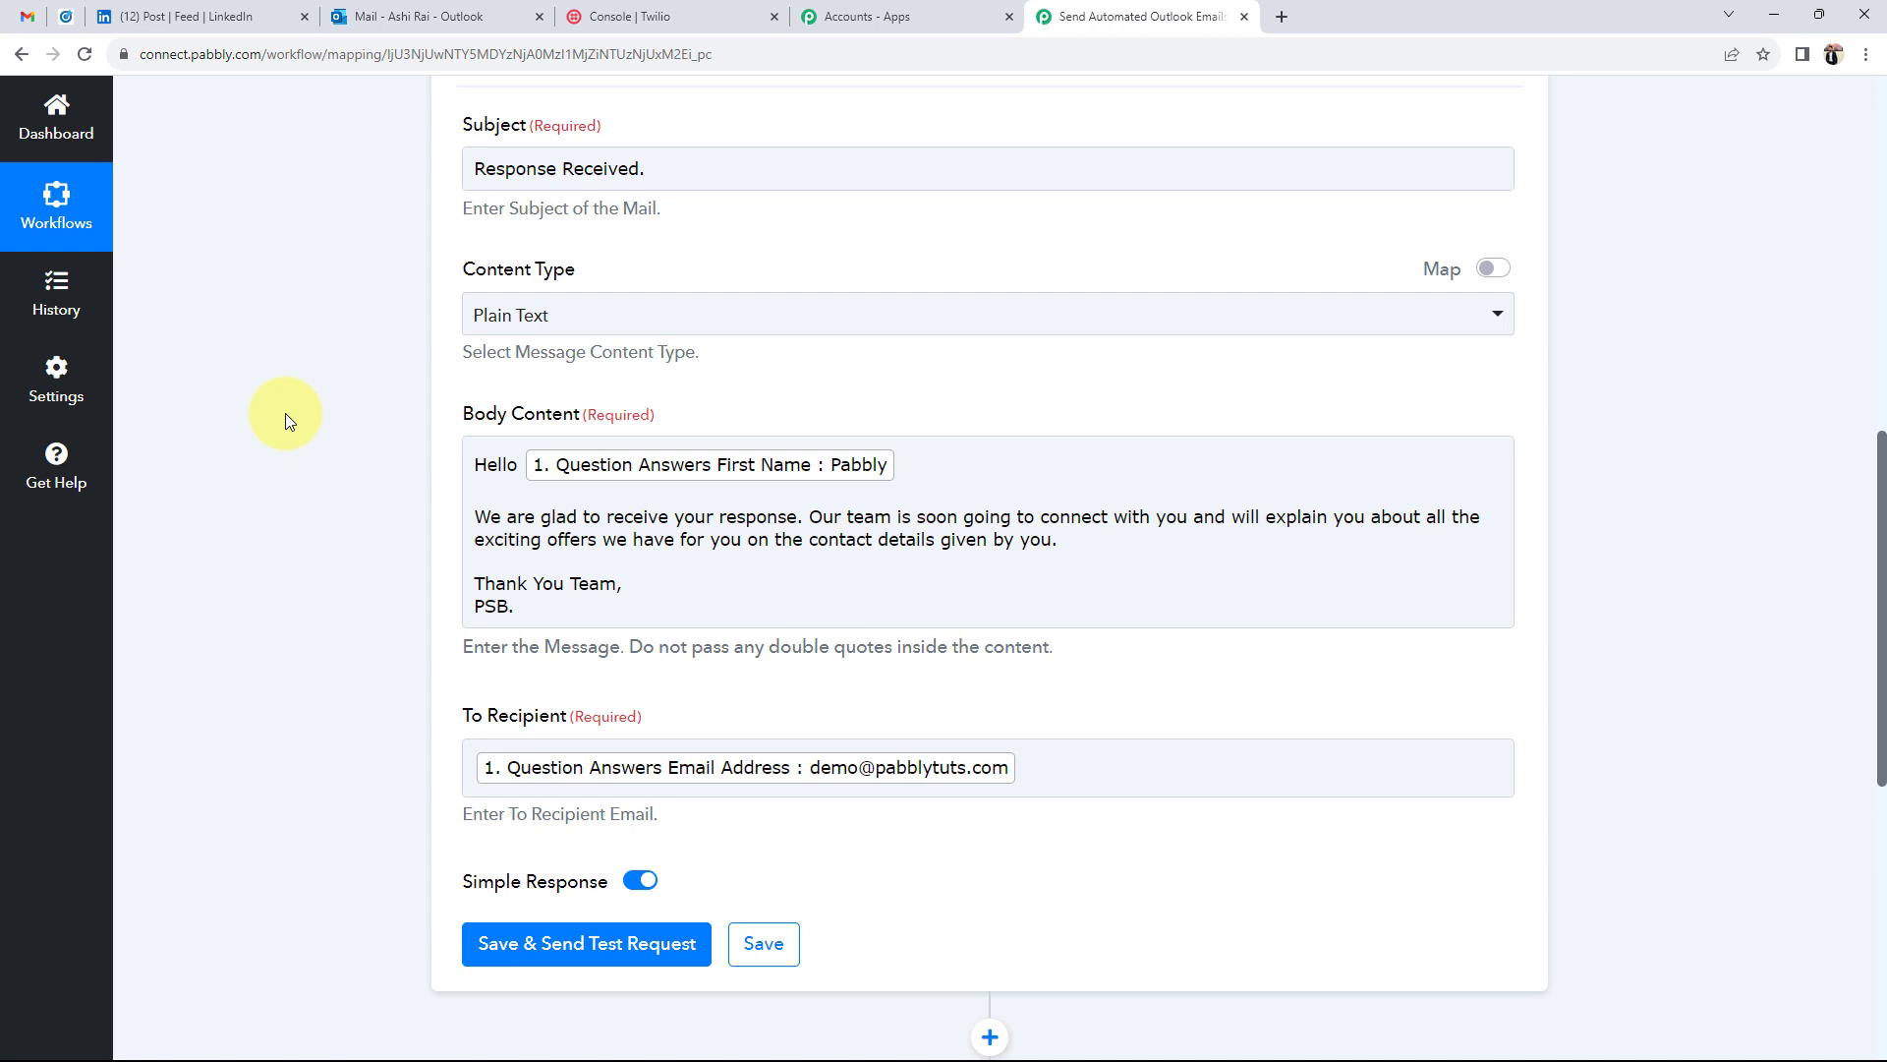
pyautogui.click(507, 954)
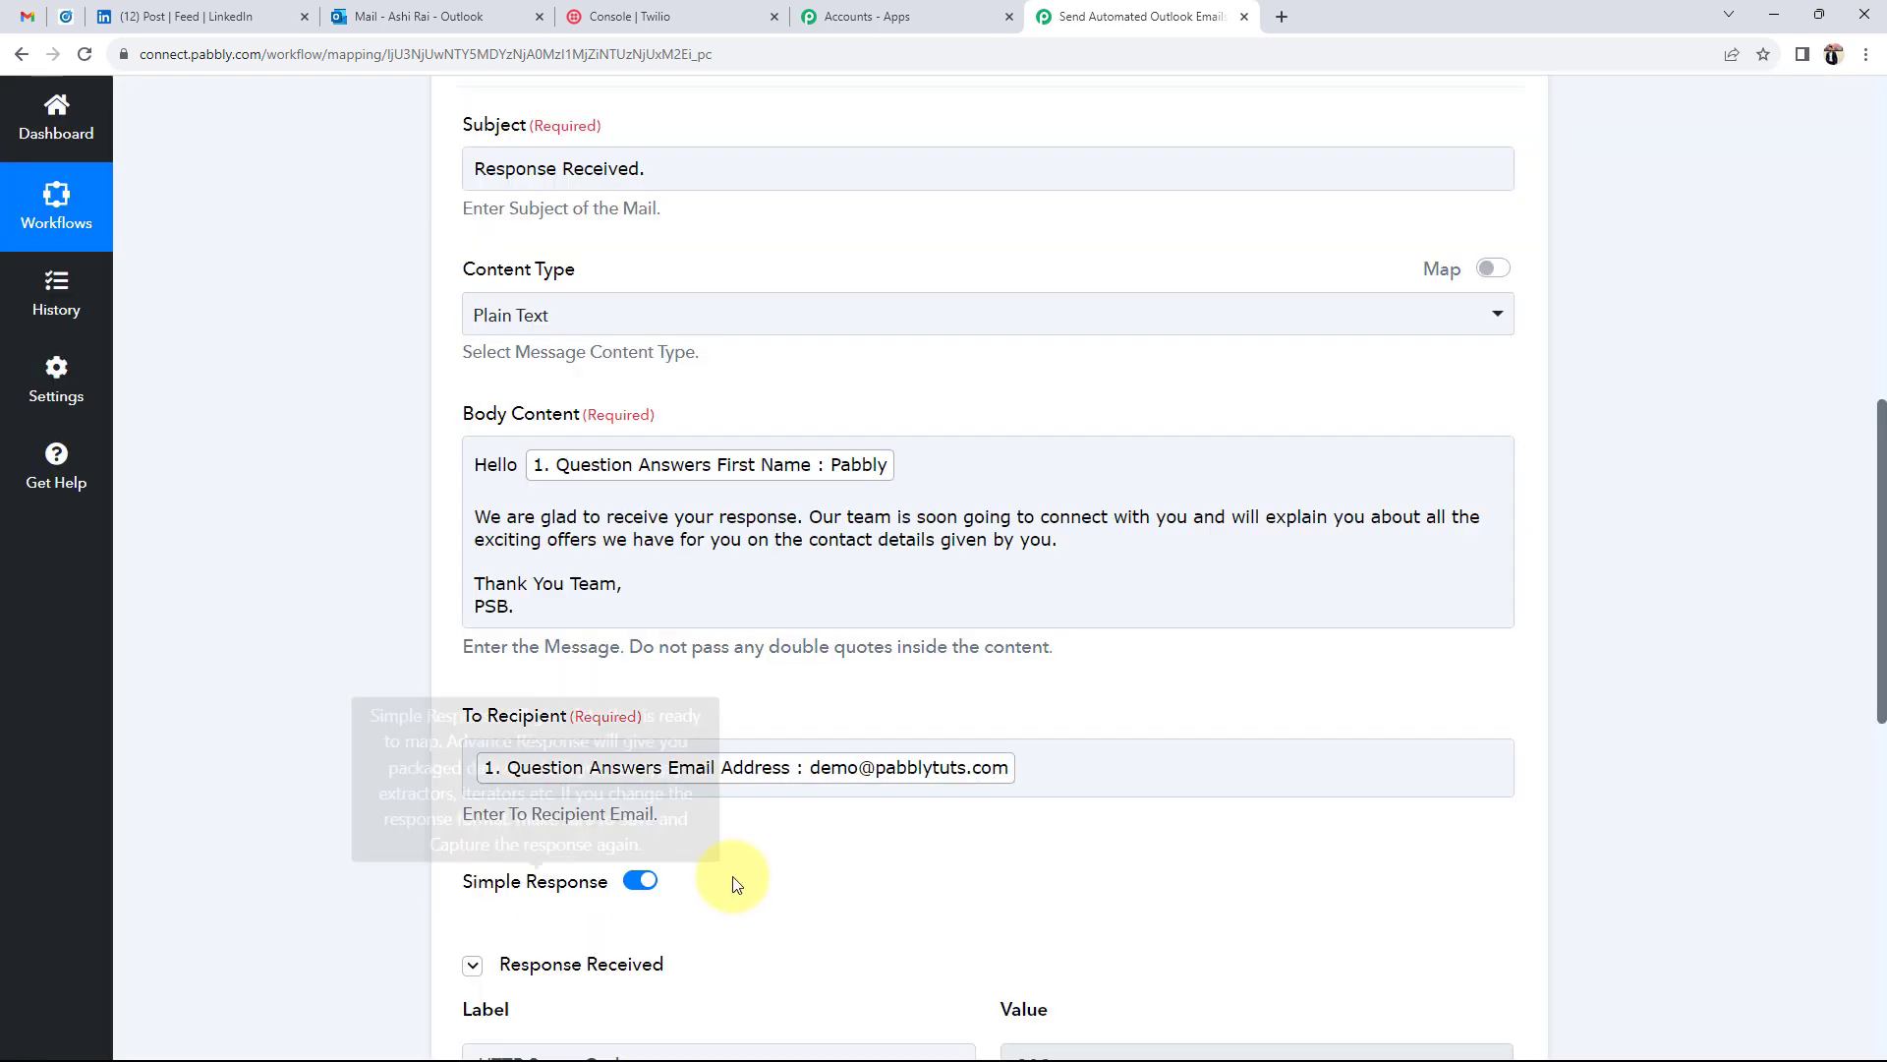
pyautogui.scroll(-1, 246, 733)
pyautogui.scroll(-2, 254, 755)
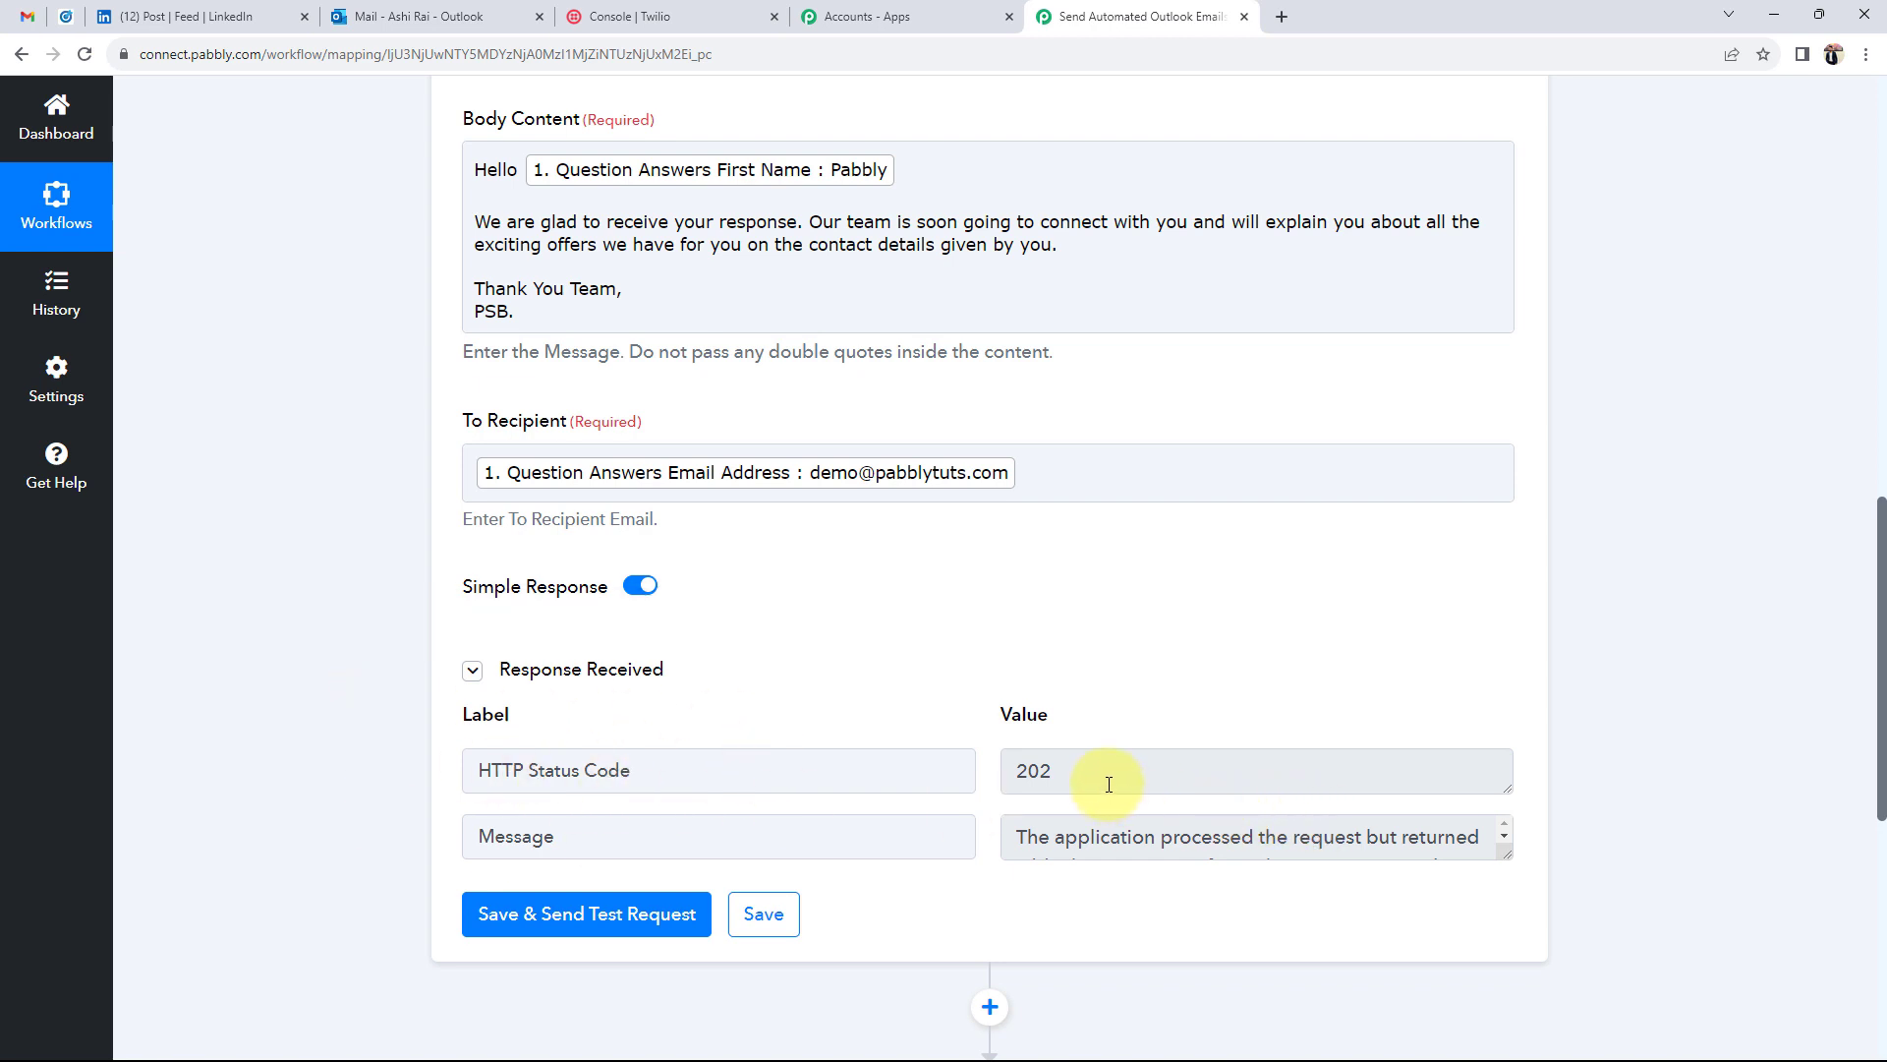
pyautogui.moveTo(1104, 783); pyautogui.dragTo(897, 750)
pyautogui.click(589, 621)
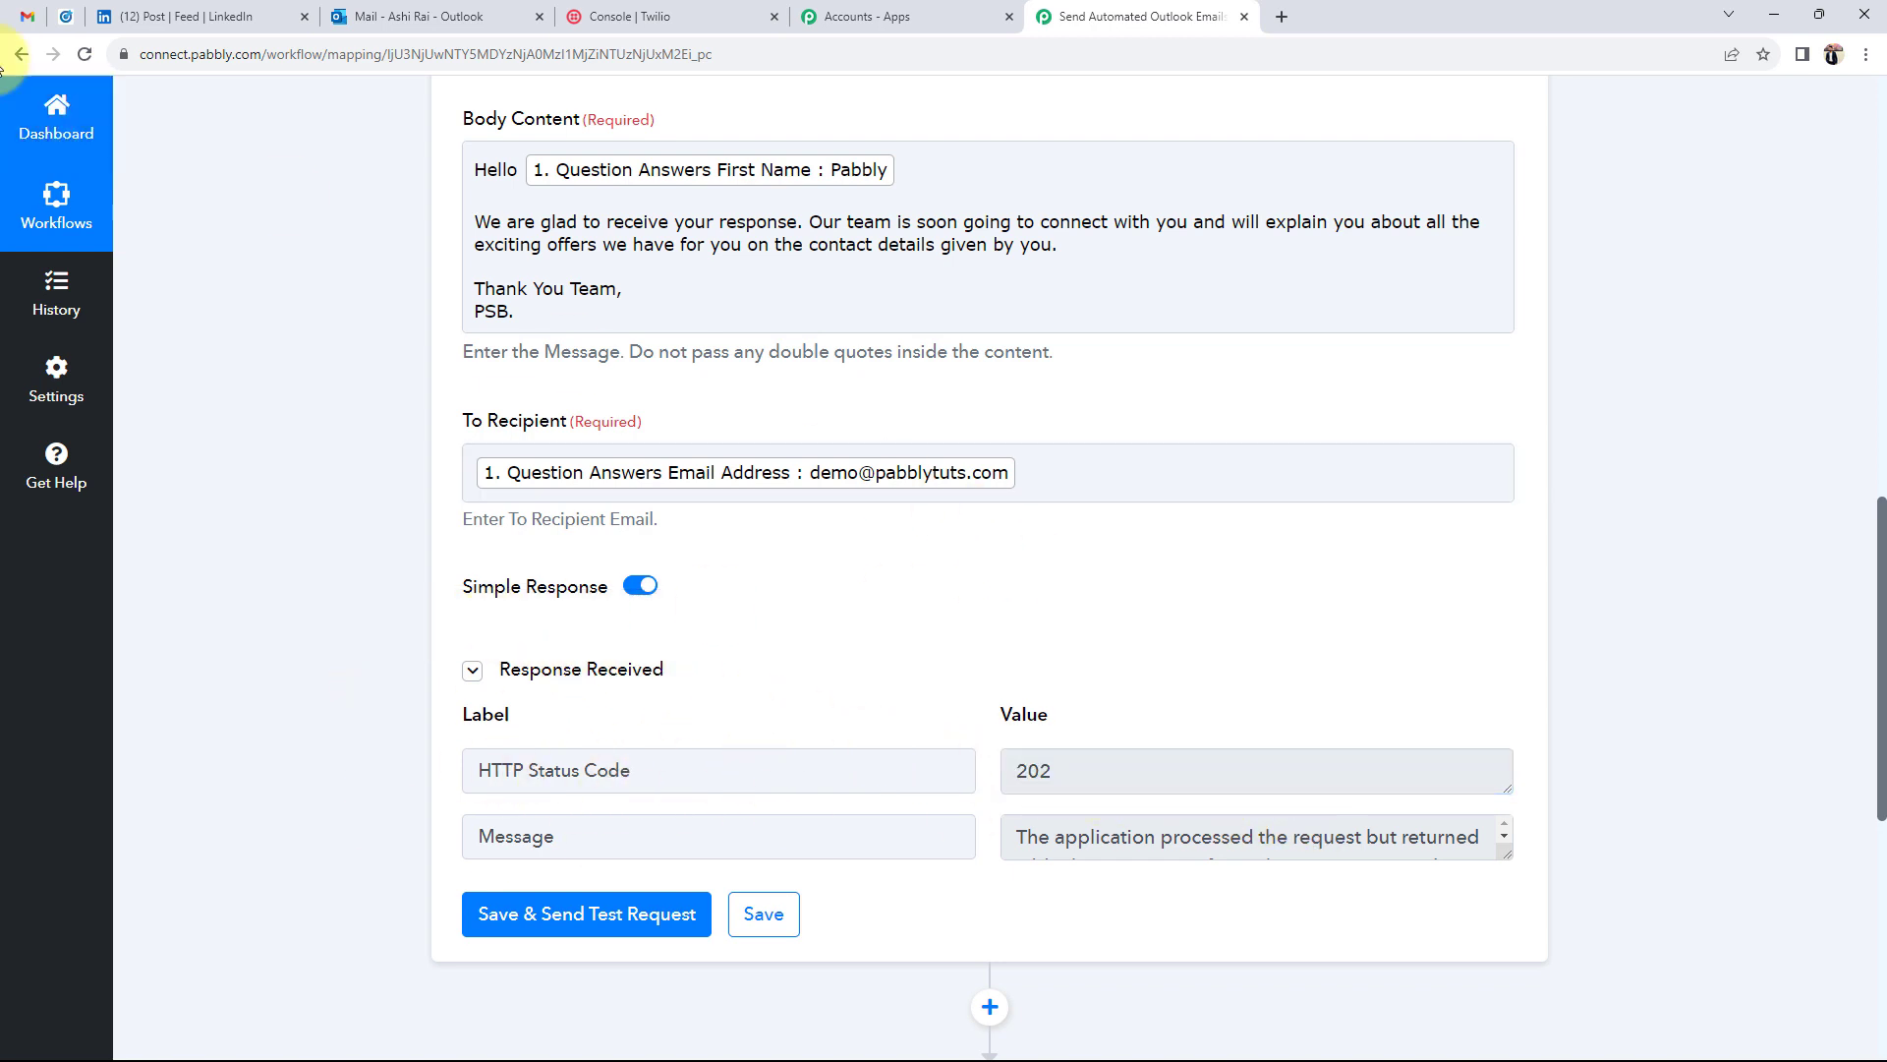
# Step: Switch to Gmail, refresh the inbox, and read the delivered 'Response Received.' email to check its greeting, message and sign-off
pyautogui.click(28, 17)
pyautogui.click(88, 54)
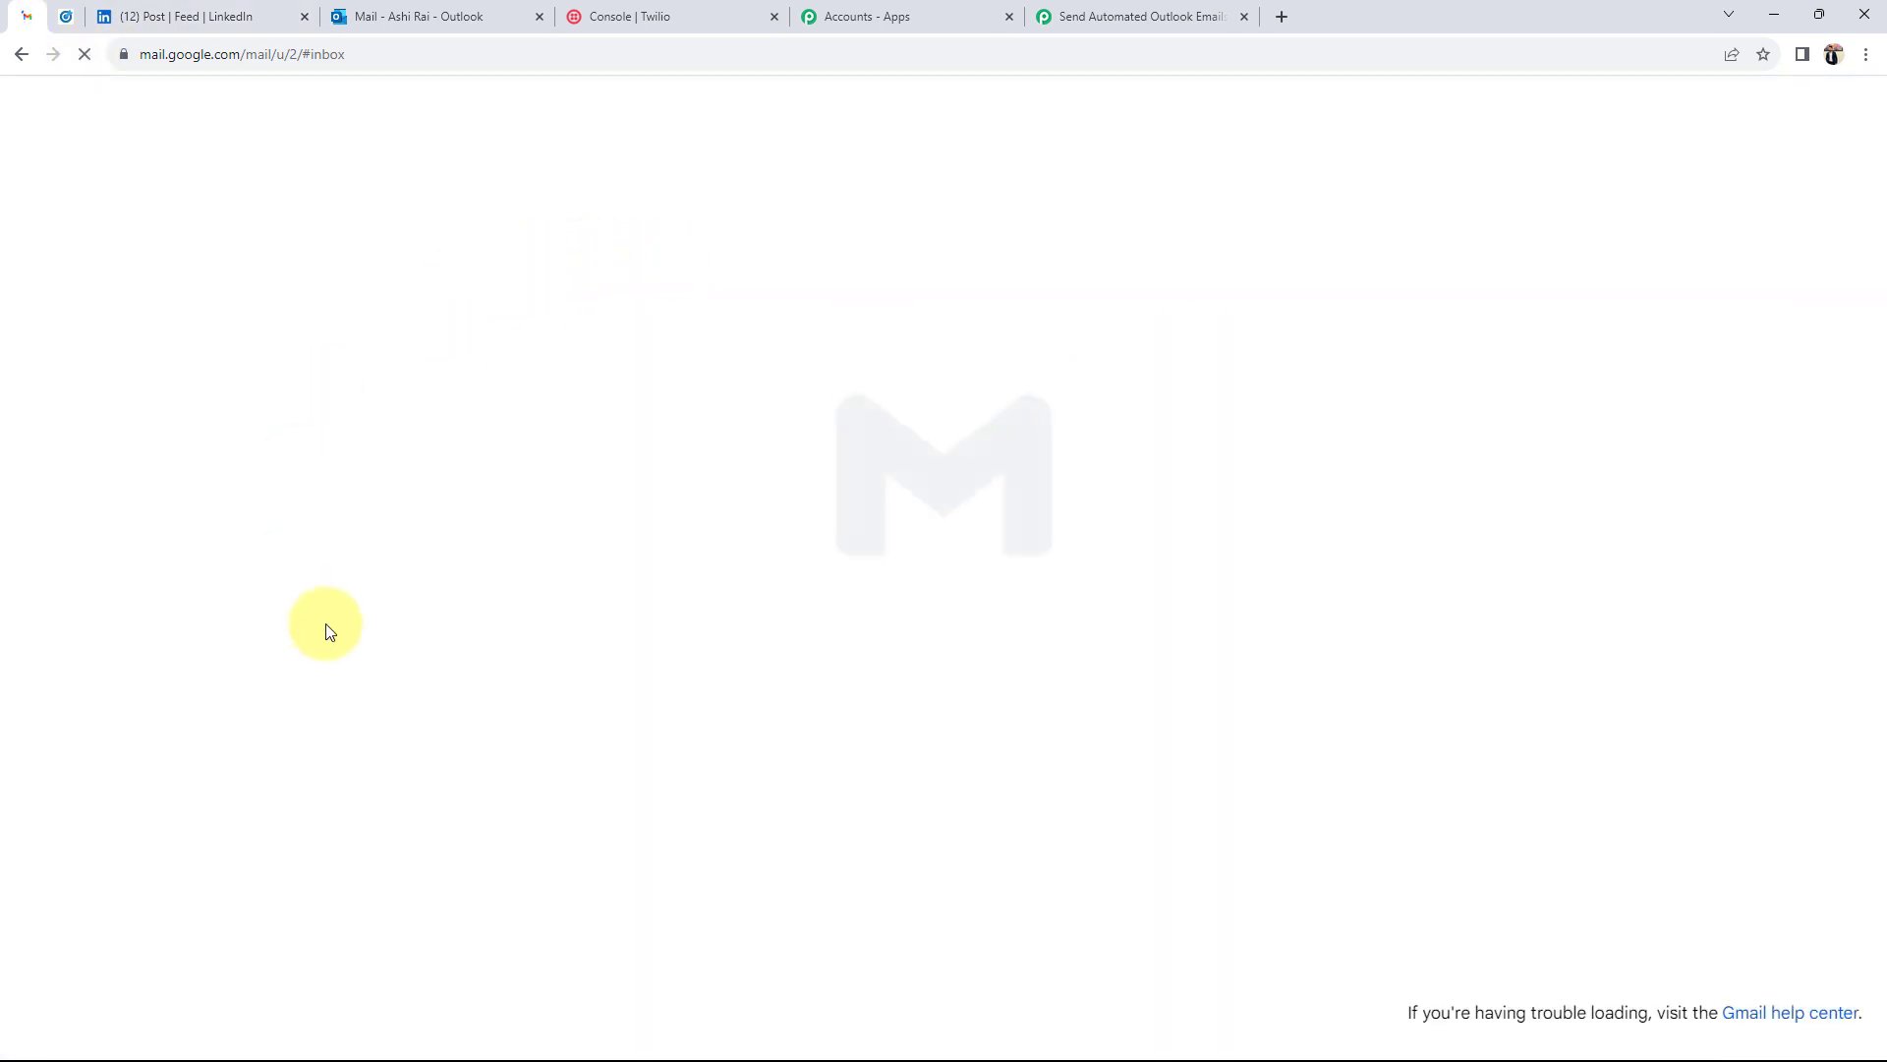
pyautogui.click(540, 491)
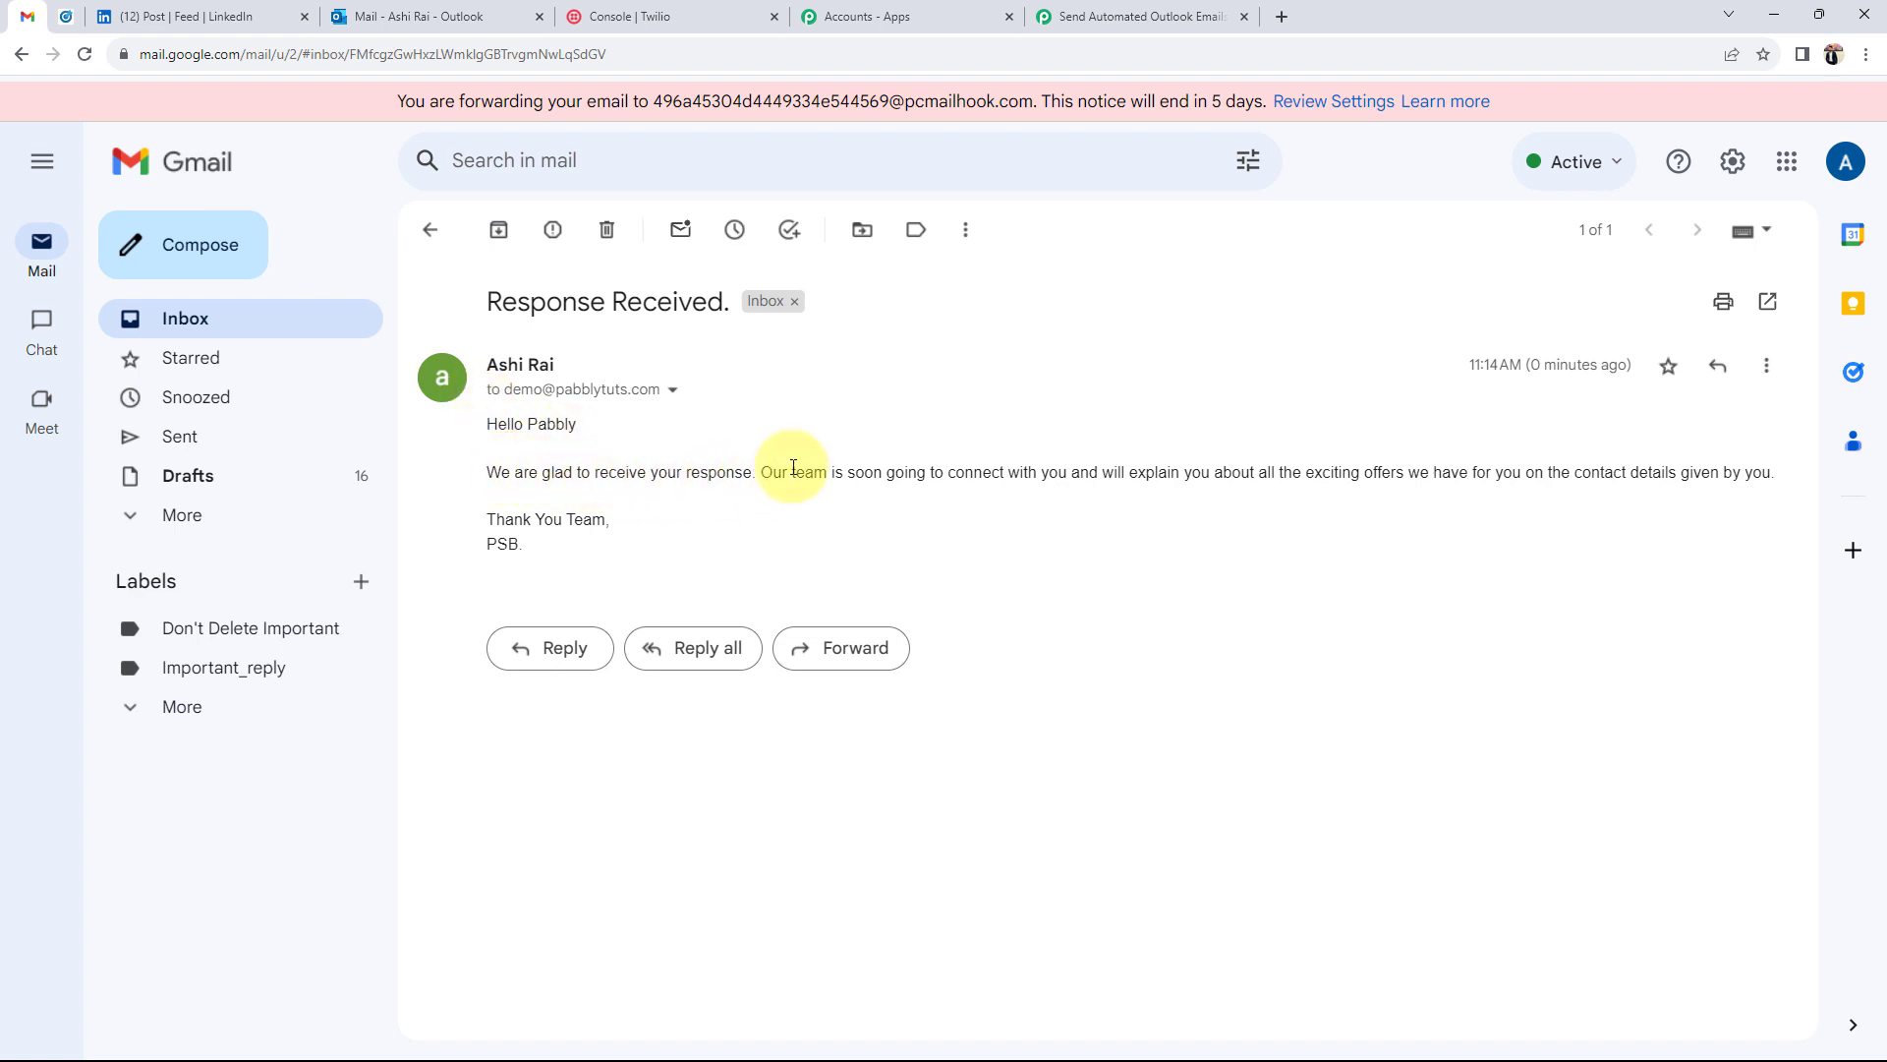
pyautogui.moveTo(795, 472); pyautogui.dragTo(917, 473)
pyautogui.moveTo(1086, 499); pyautogui.dragTo(1664, 552)
pyautogui.click(923, 531)
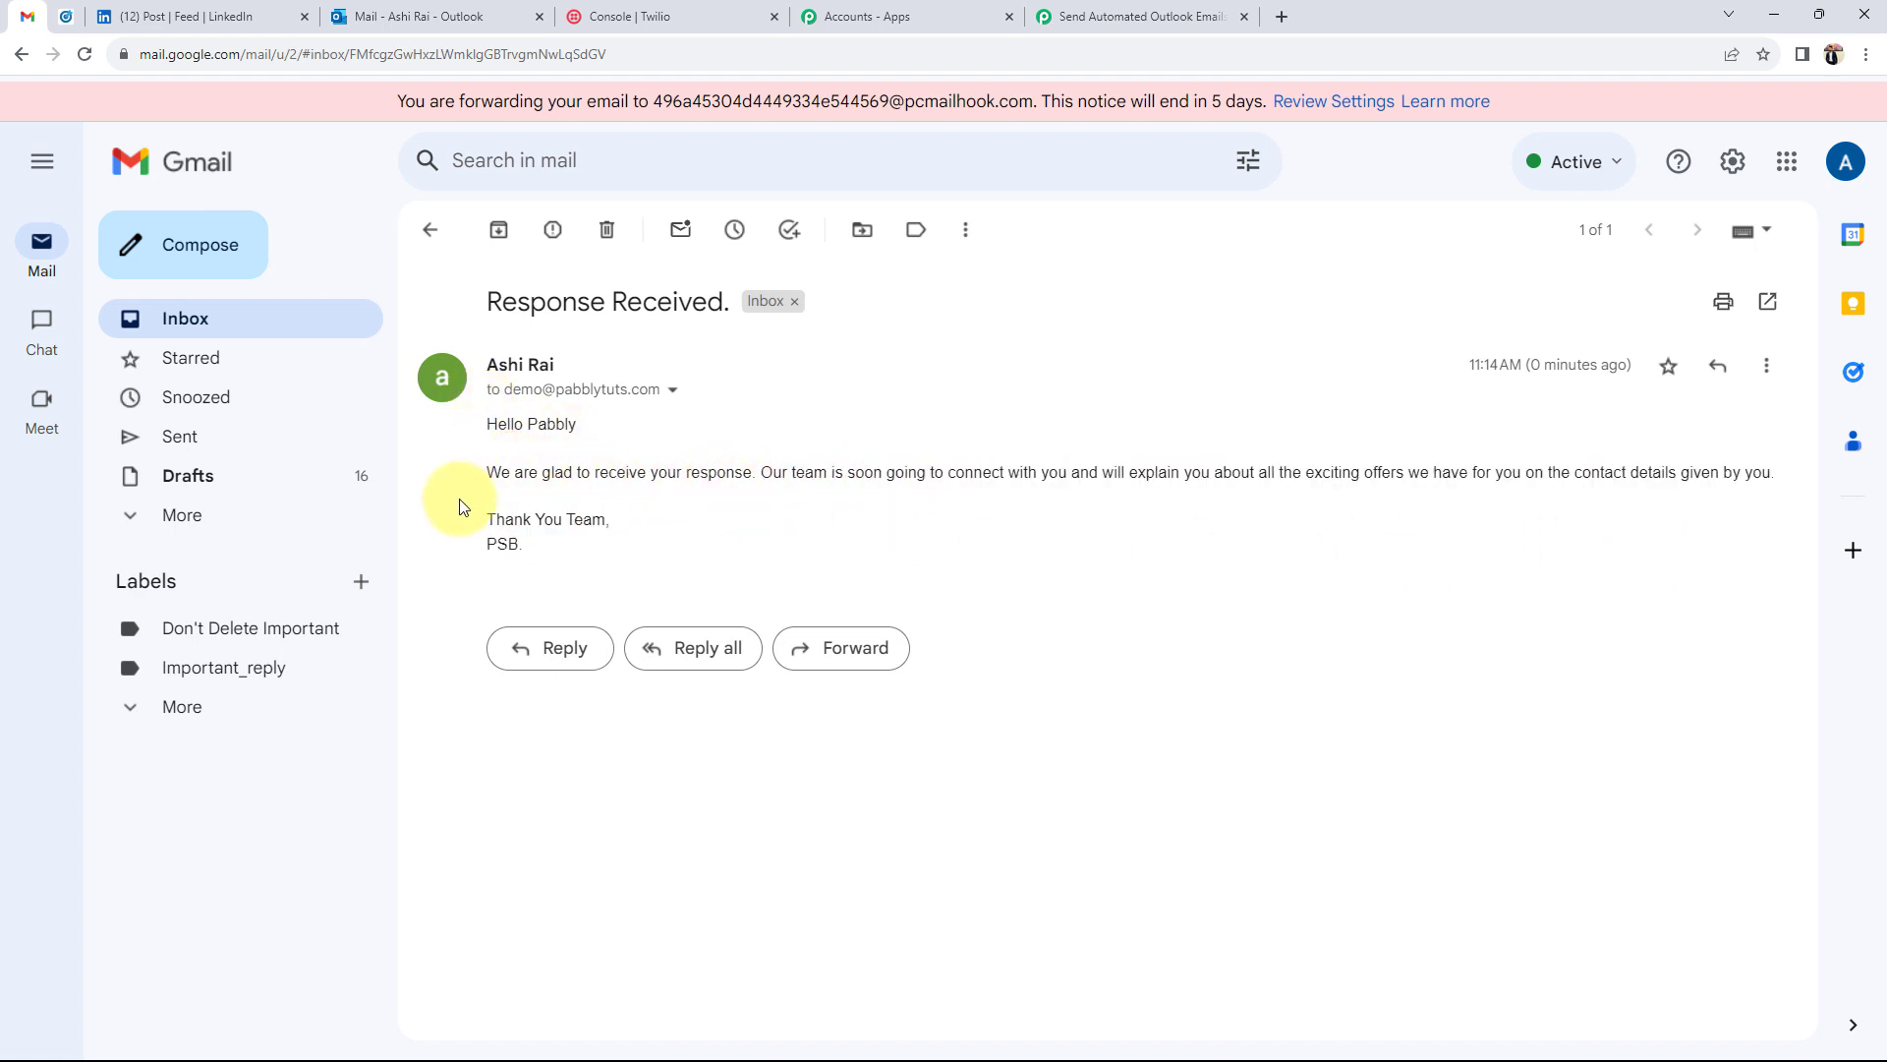
pyautogui.moveTo(462, 508); pyautogui.dragTo(539, 552)
pyautogui.click(540, 551)
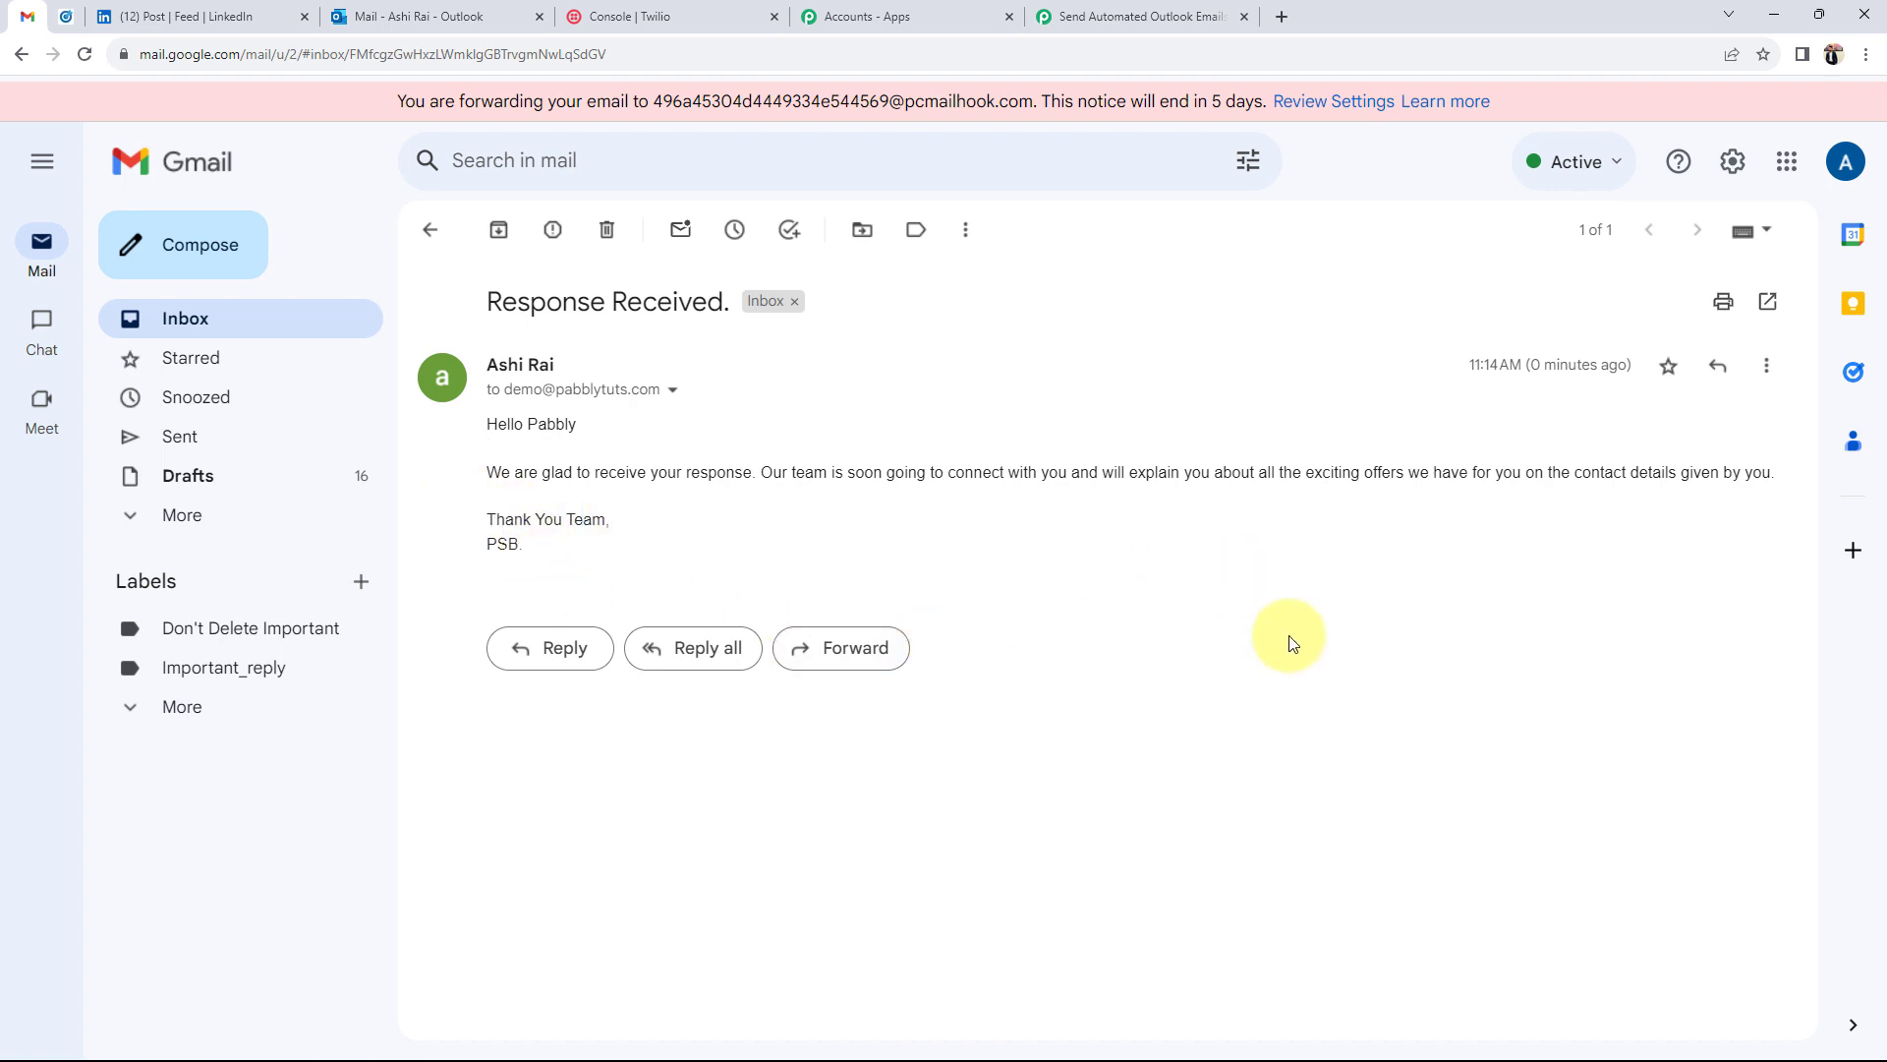
# Step: Return to the Pabbly Connect workflow, collapse the Send Mail action, and open the connection settings of the Twilio Send SMS Message action
pyautogui.click(1209, 25)
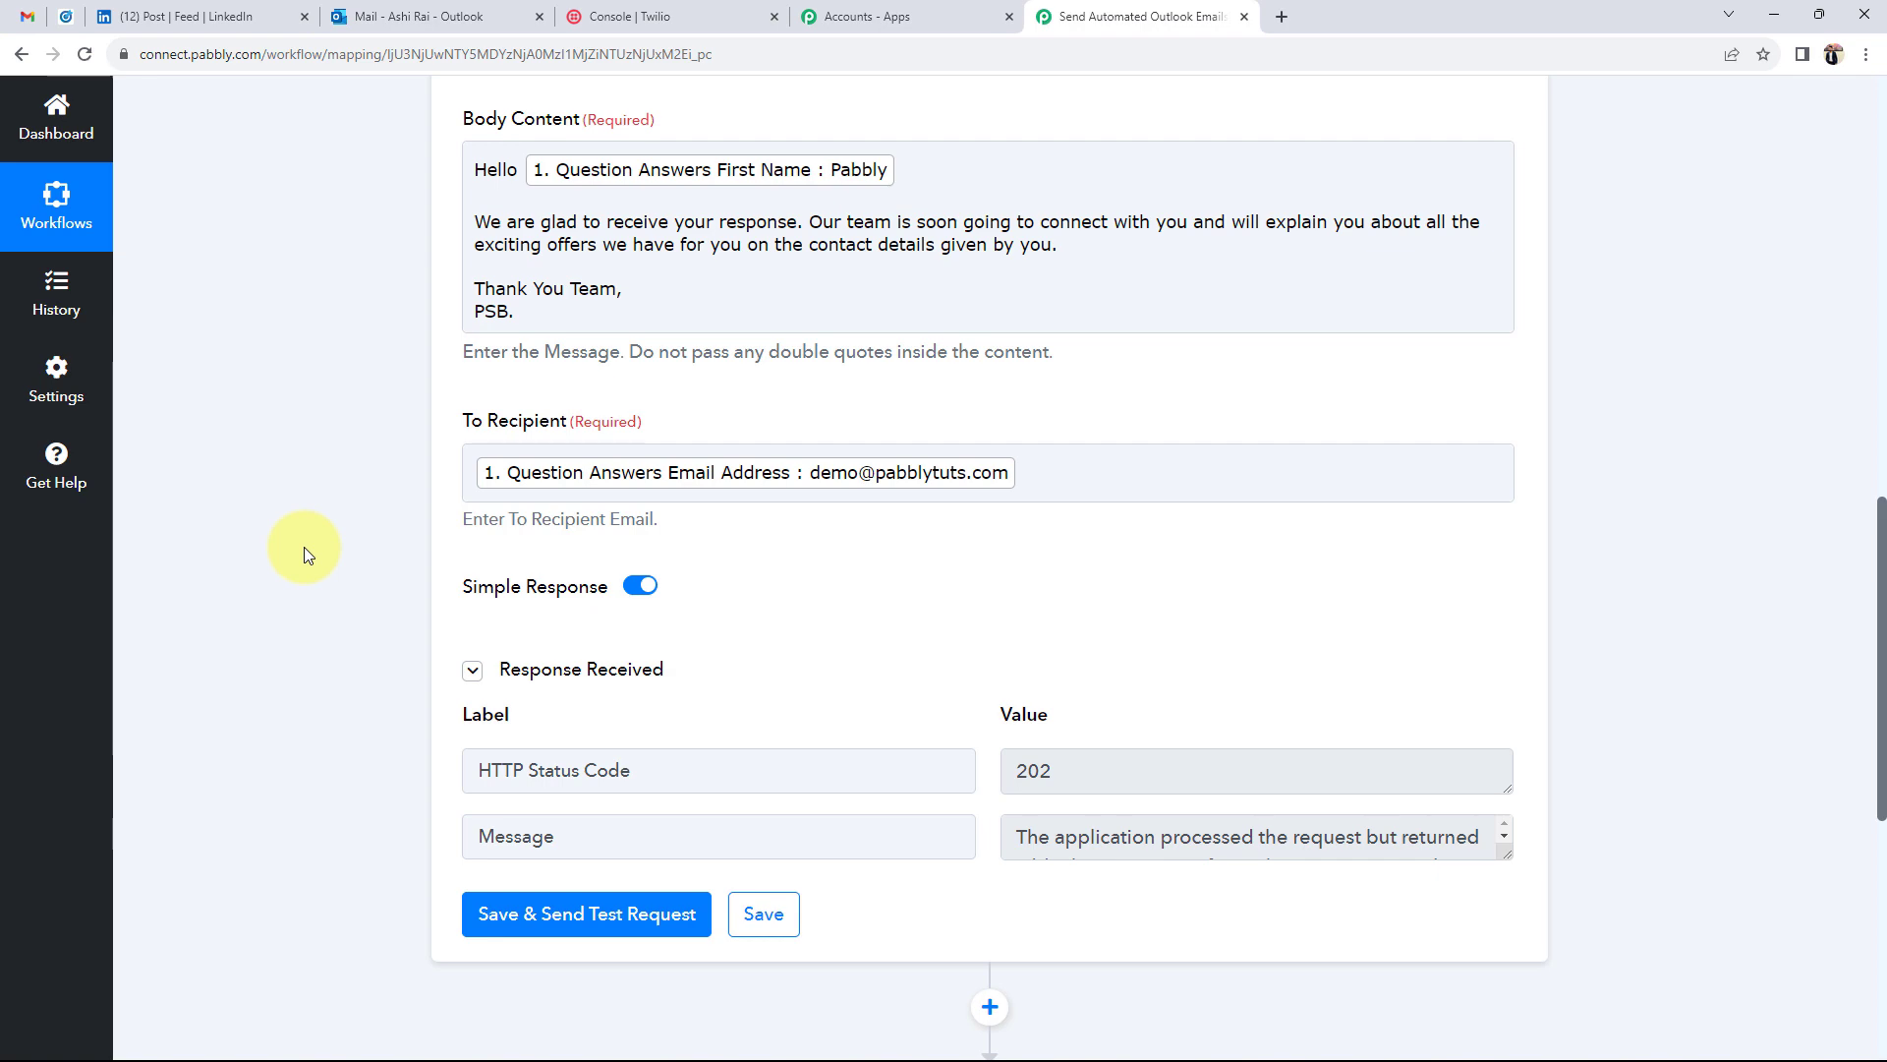
pyautogui.scroll(12, 304, 547)
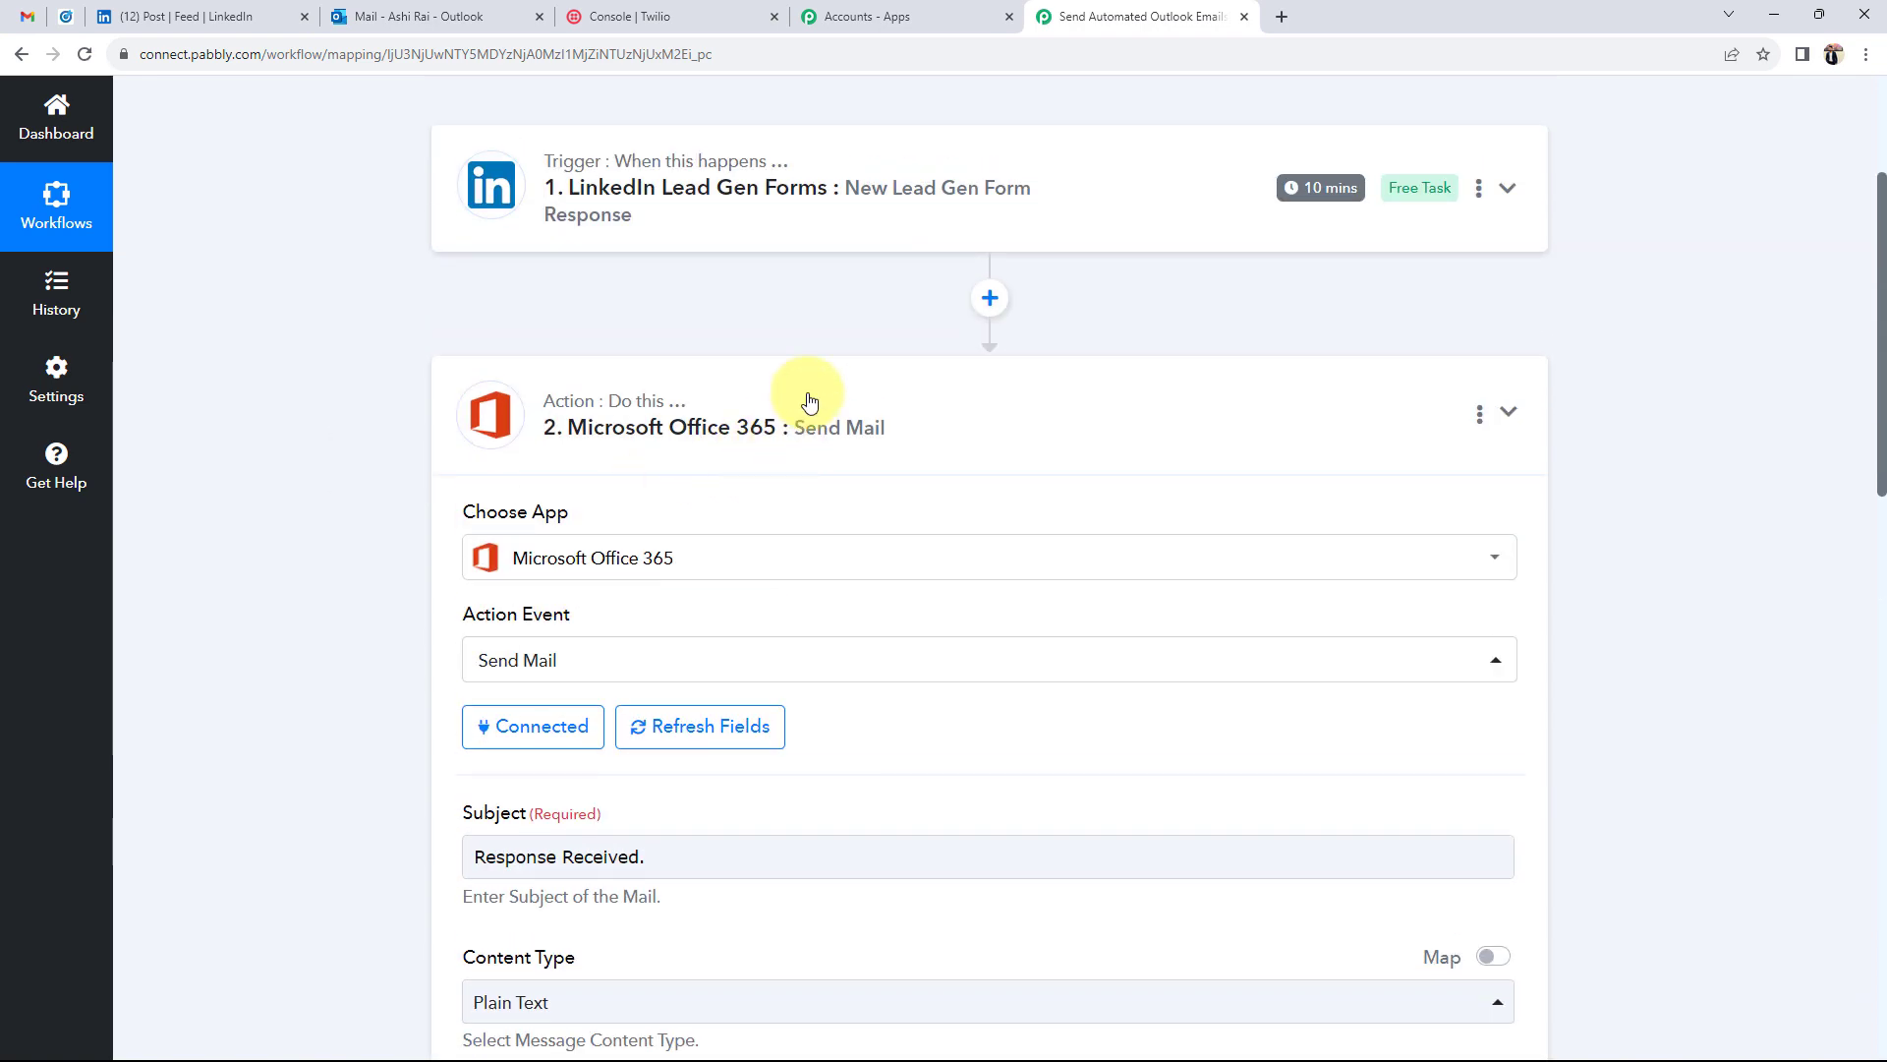
pyautogui.click(809, 401)
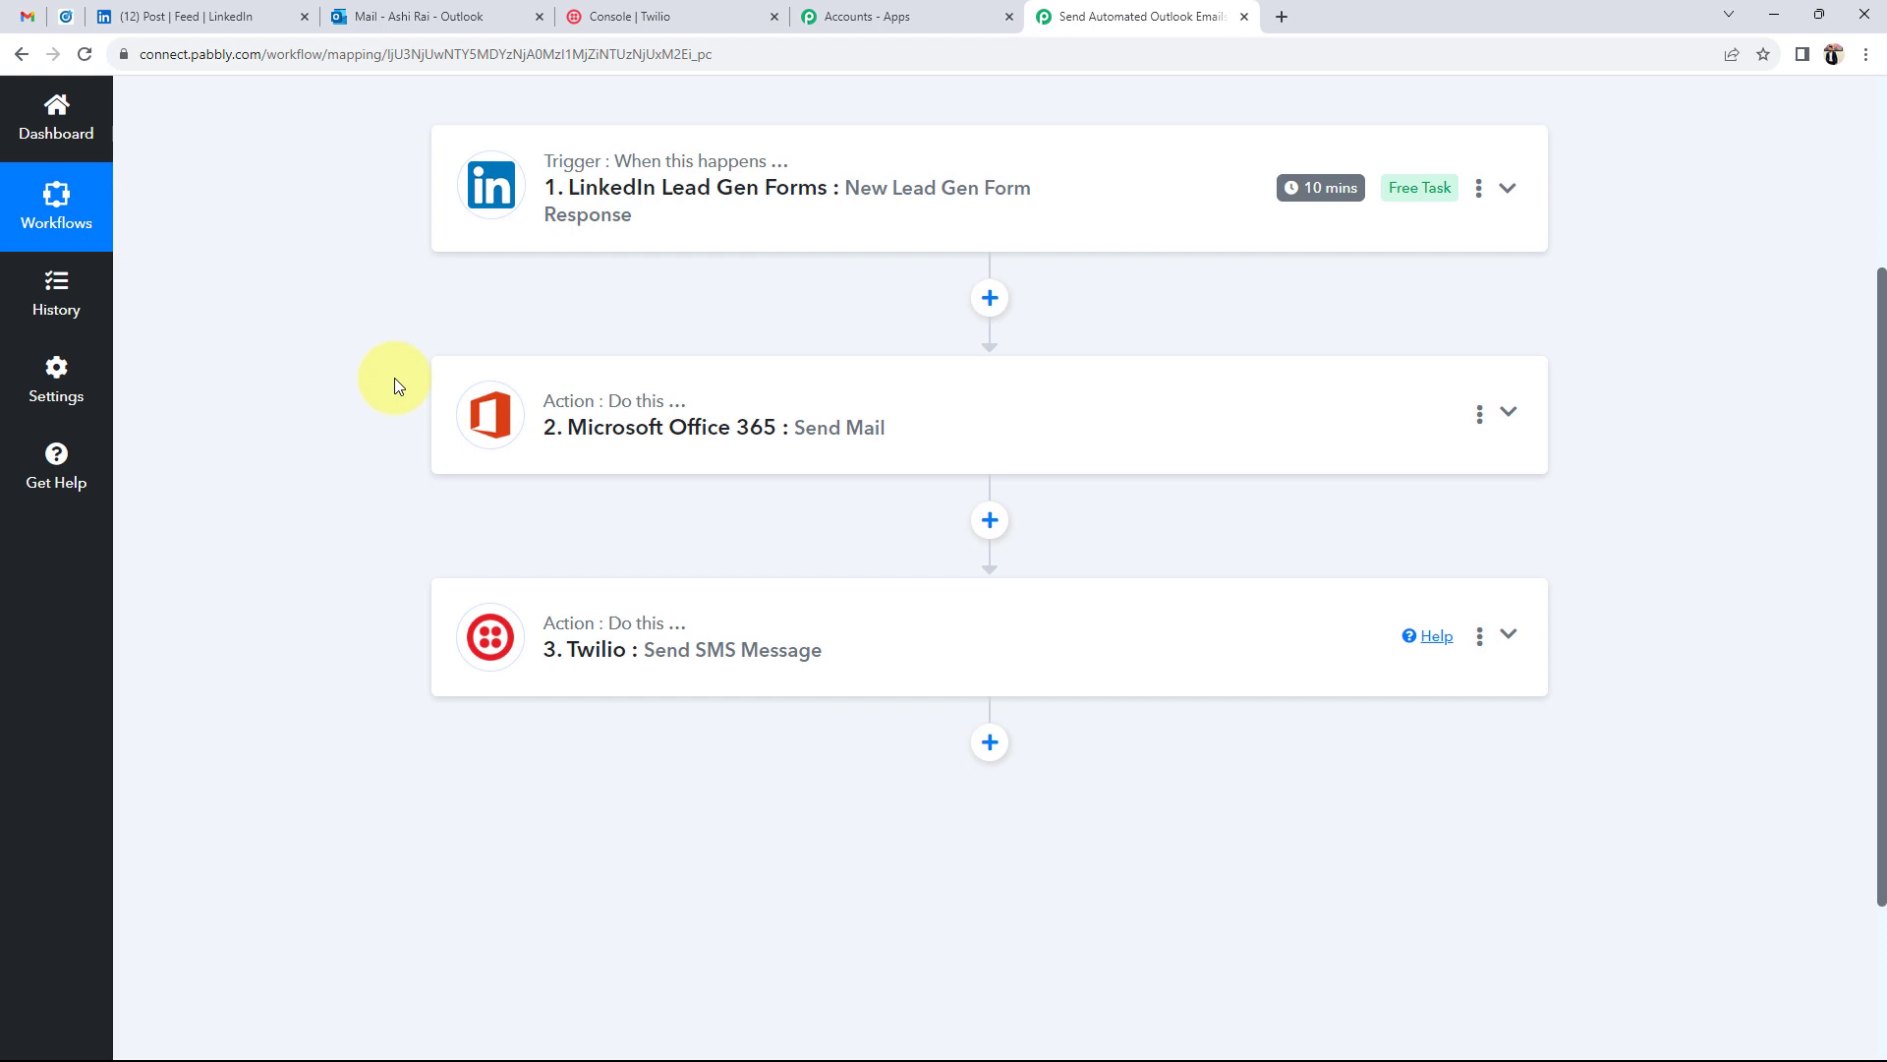
pyautogui.click(568, 657)
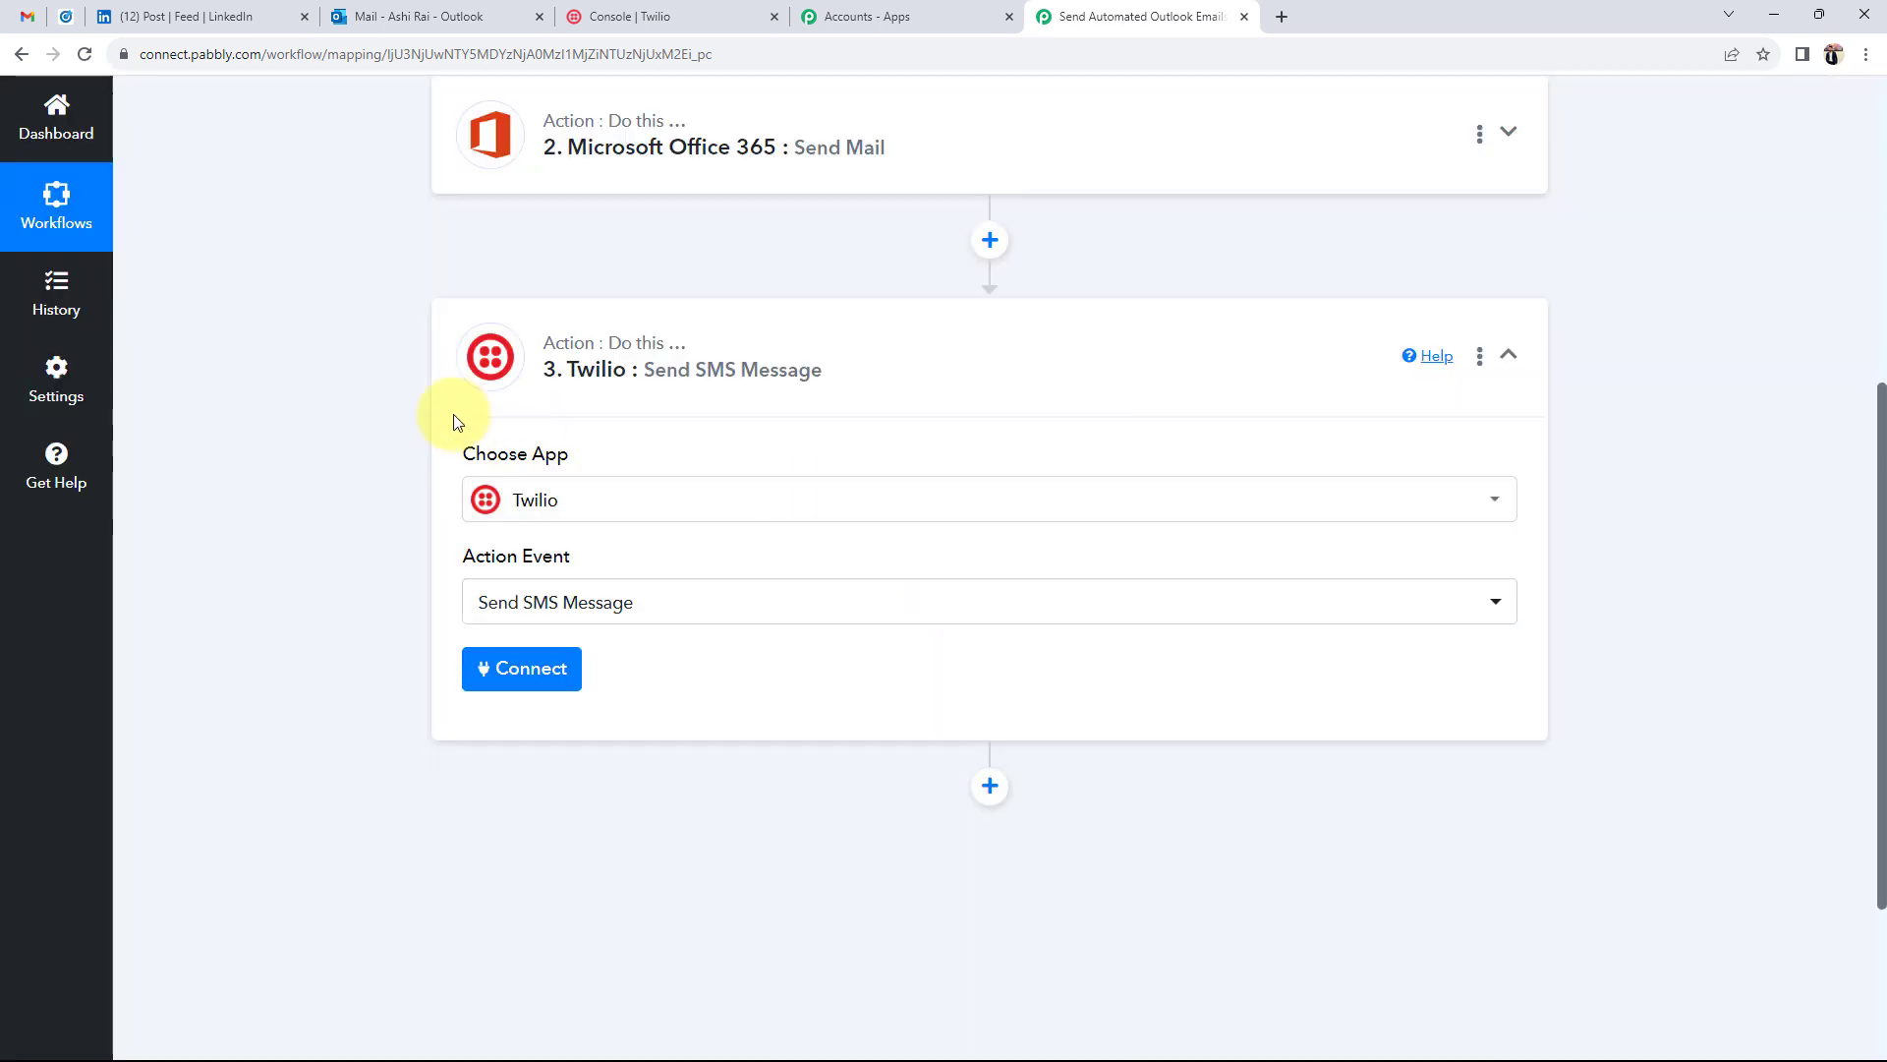
pyautogui.click(502, 678)
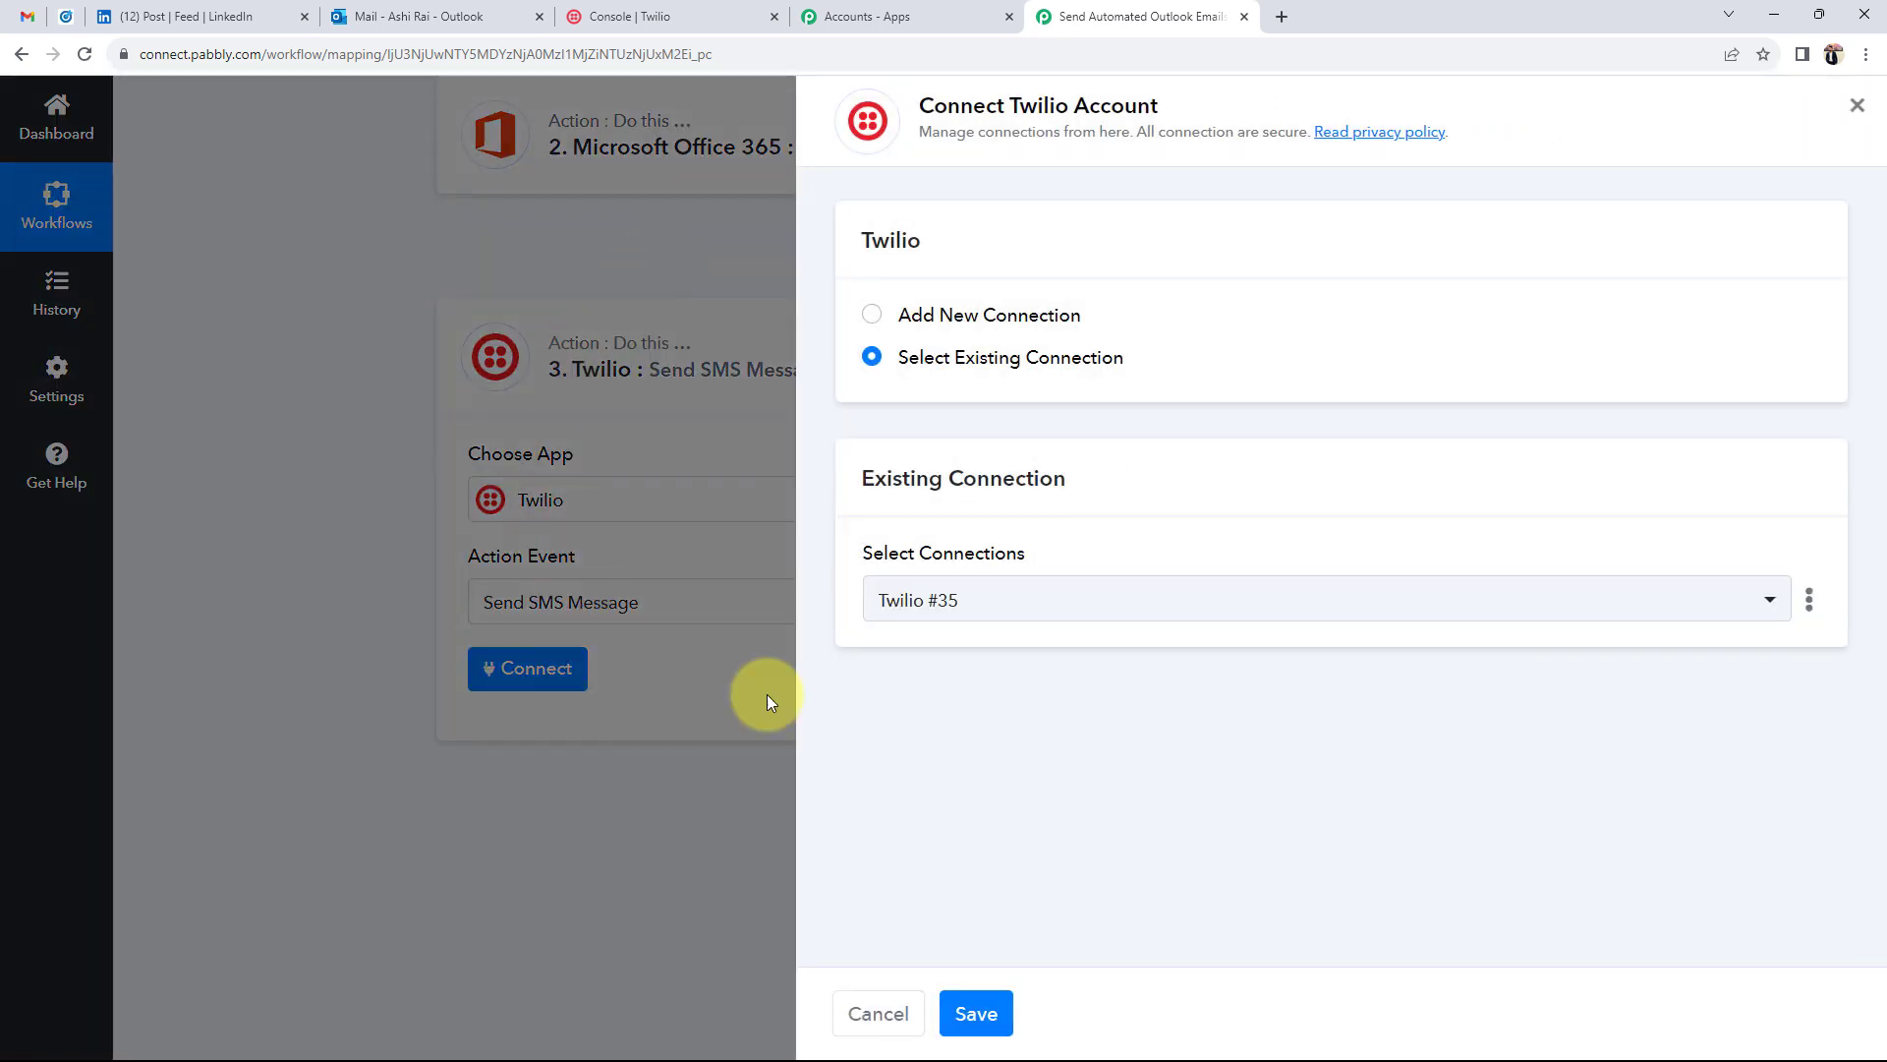
# Step: Start a new Twilio connection and locate the Account SID and Auth Token in the Twilio console
pyautogui.click(872, 314)
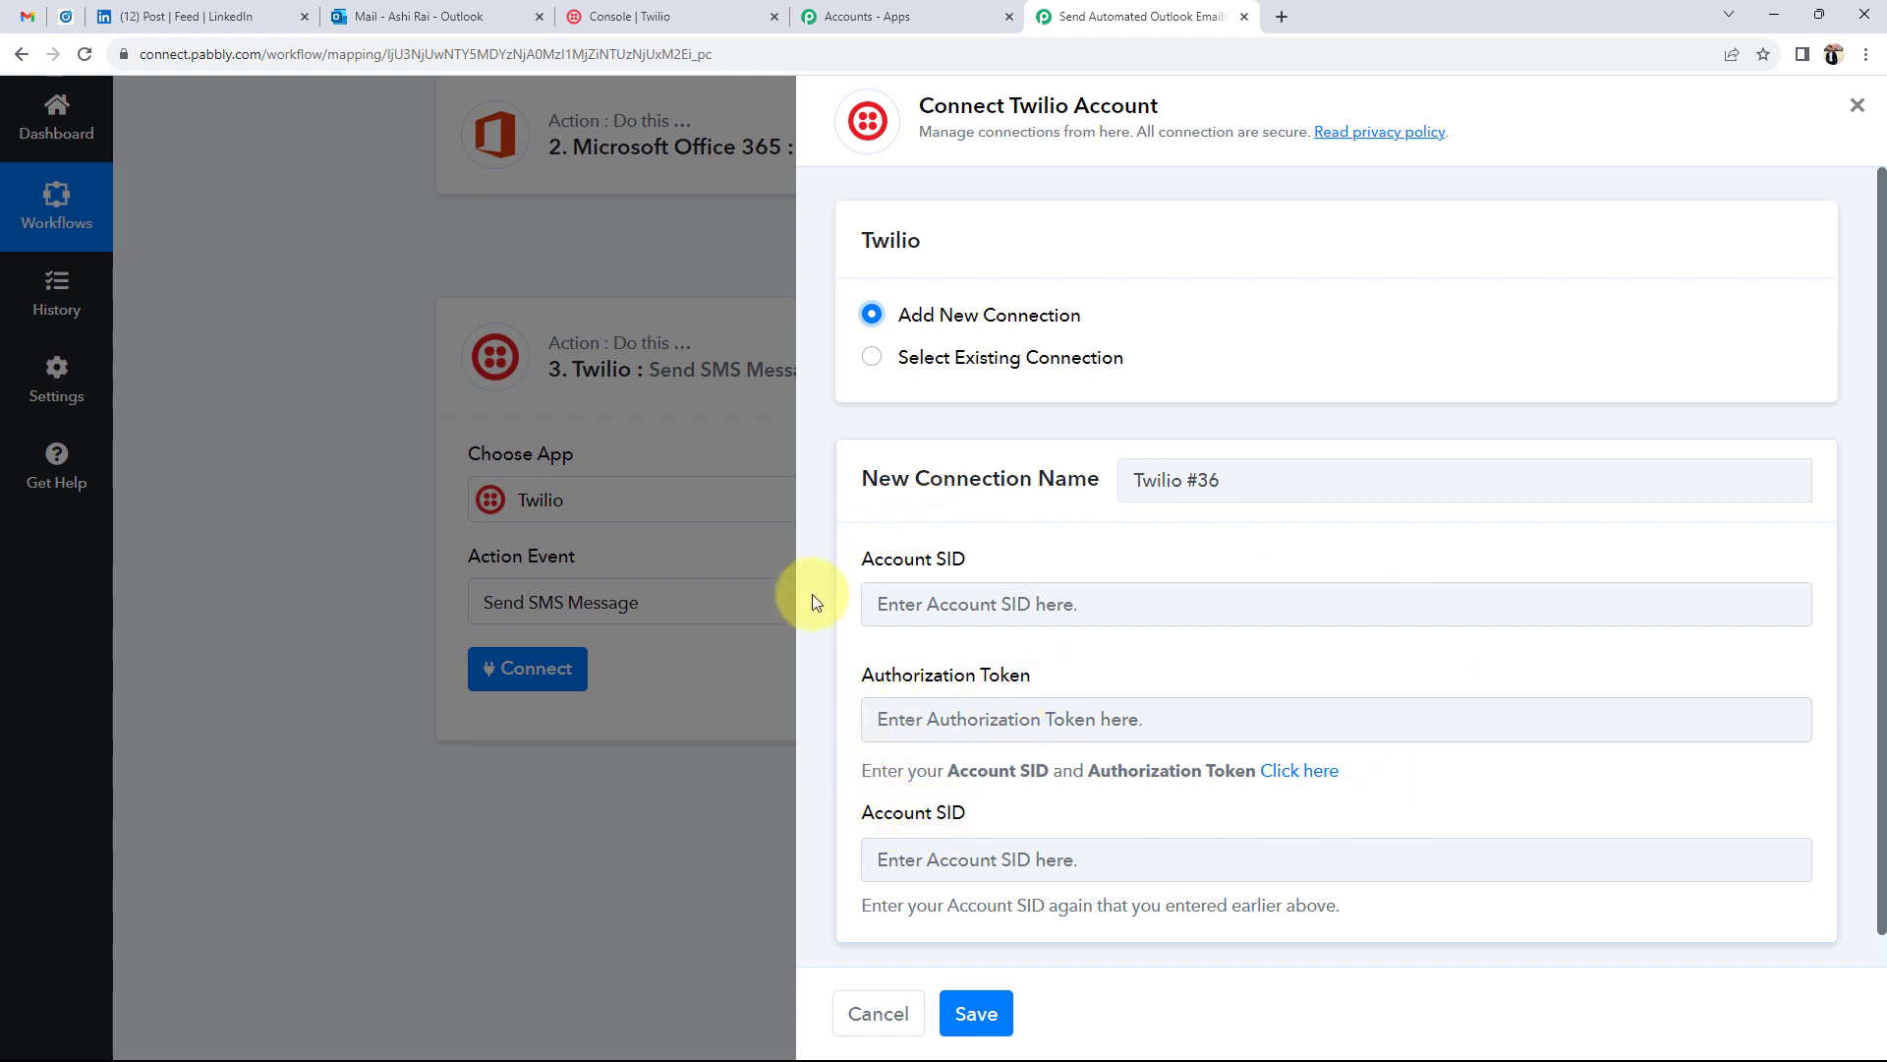
pyautogui.click(606, 9)
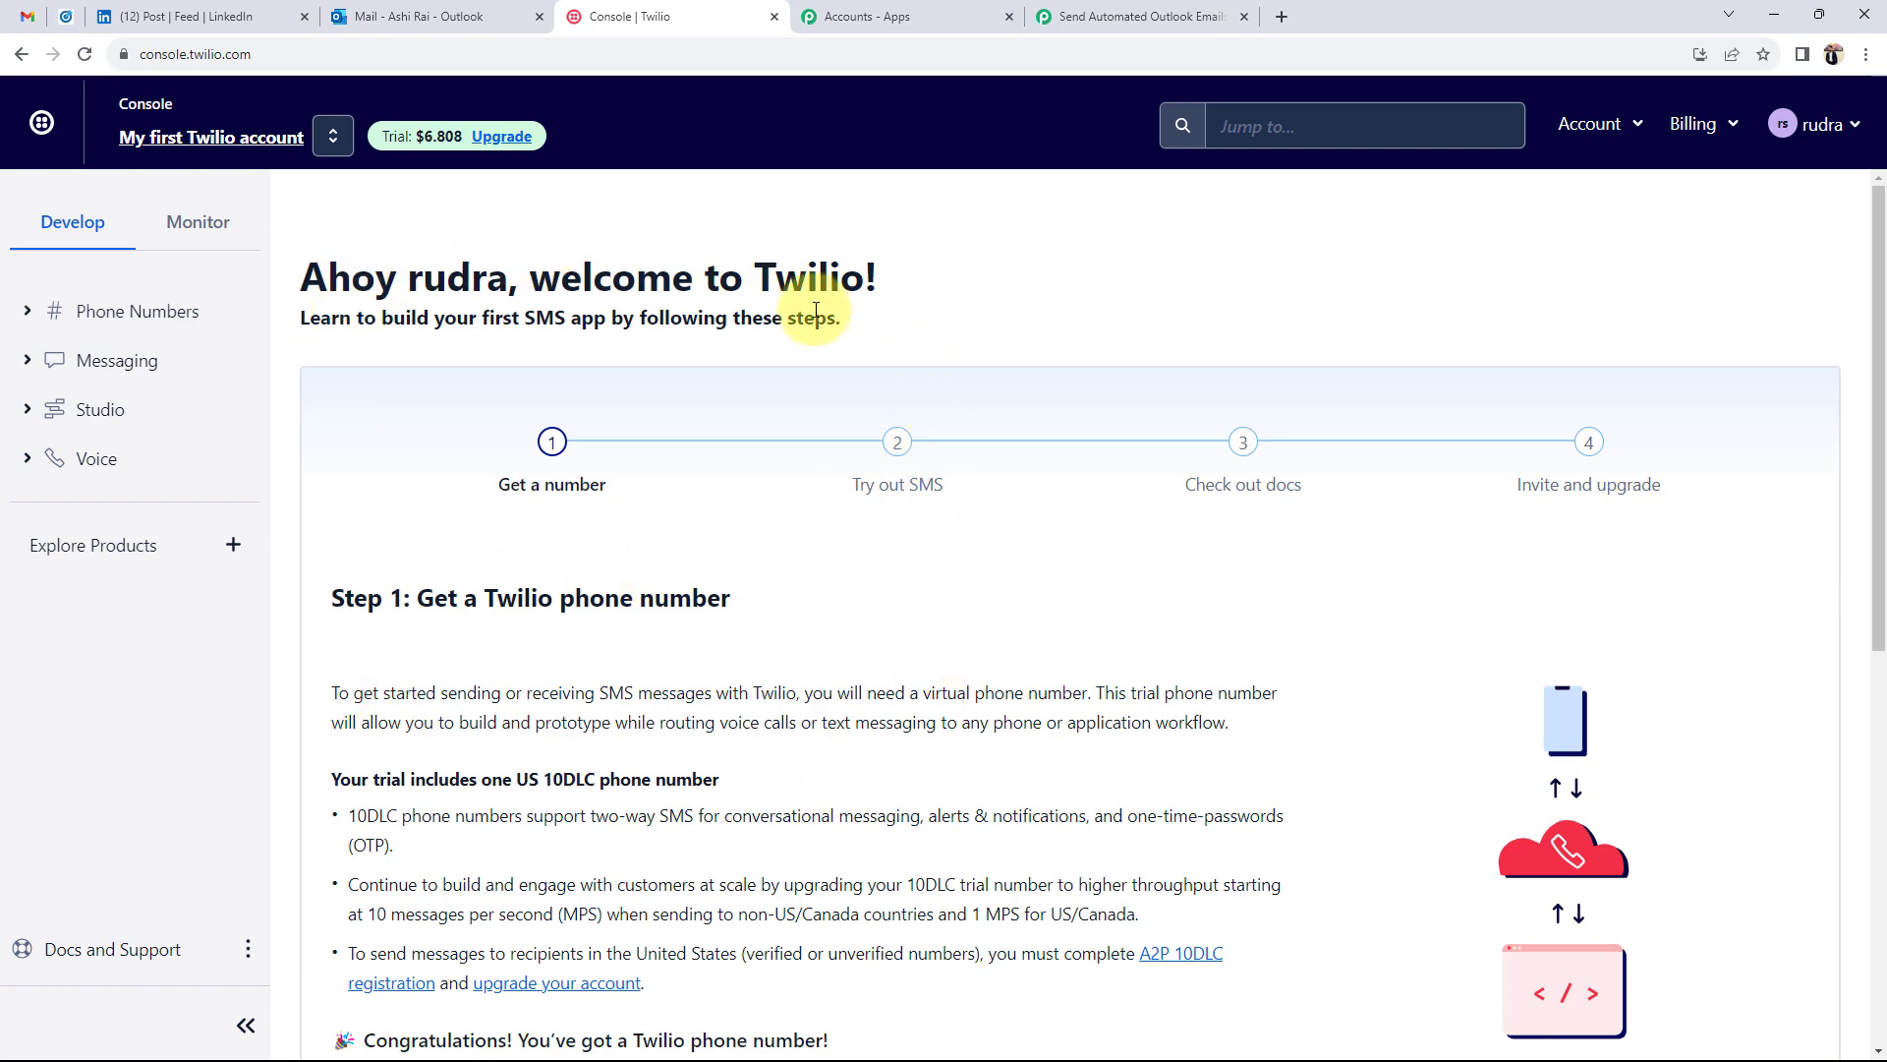
pyautogui.scroll(-8, 700, 438)
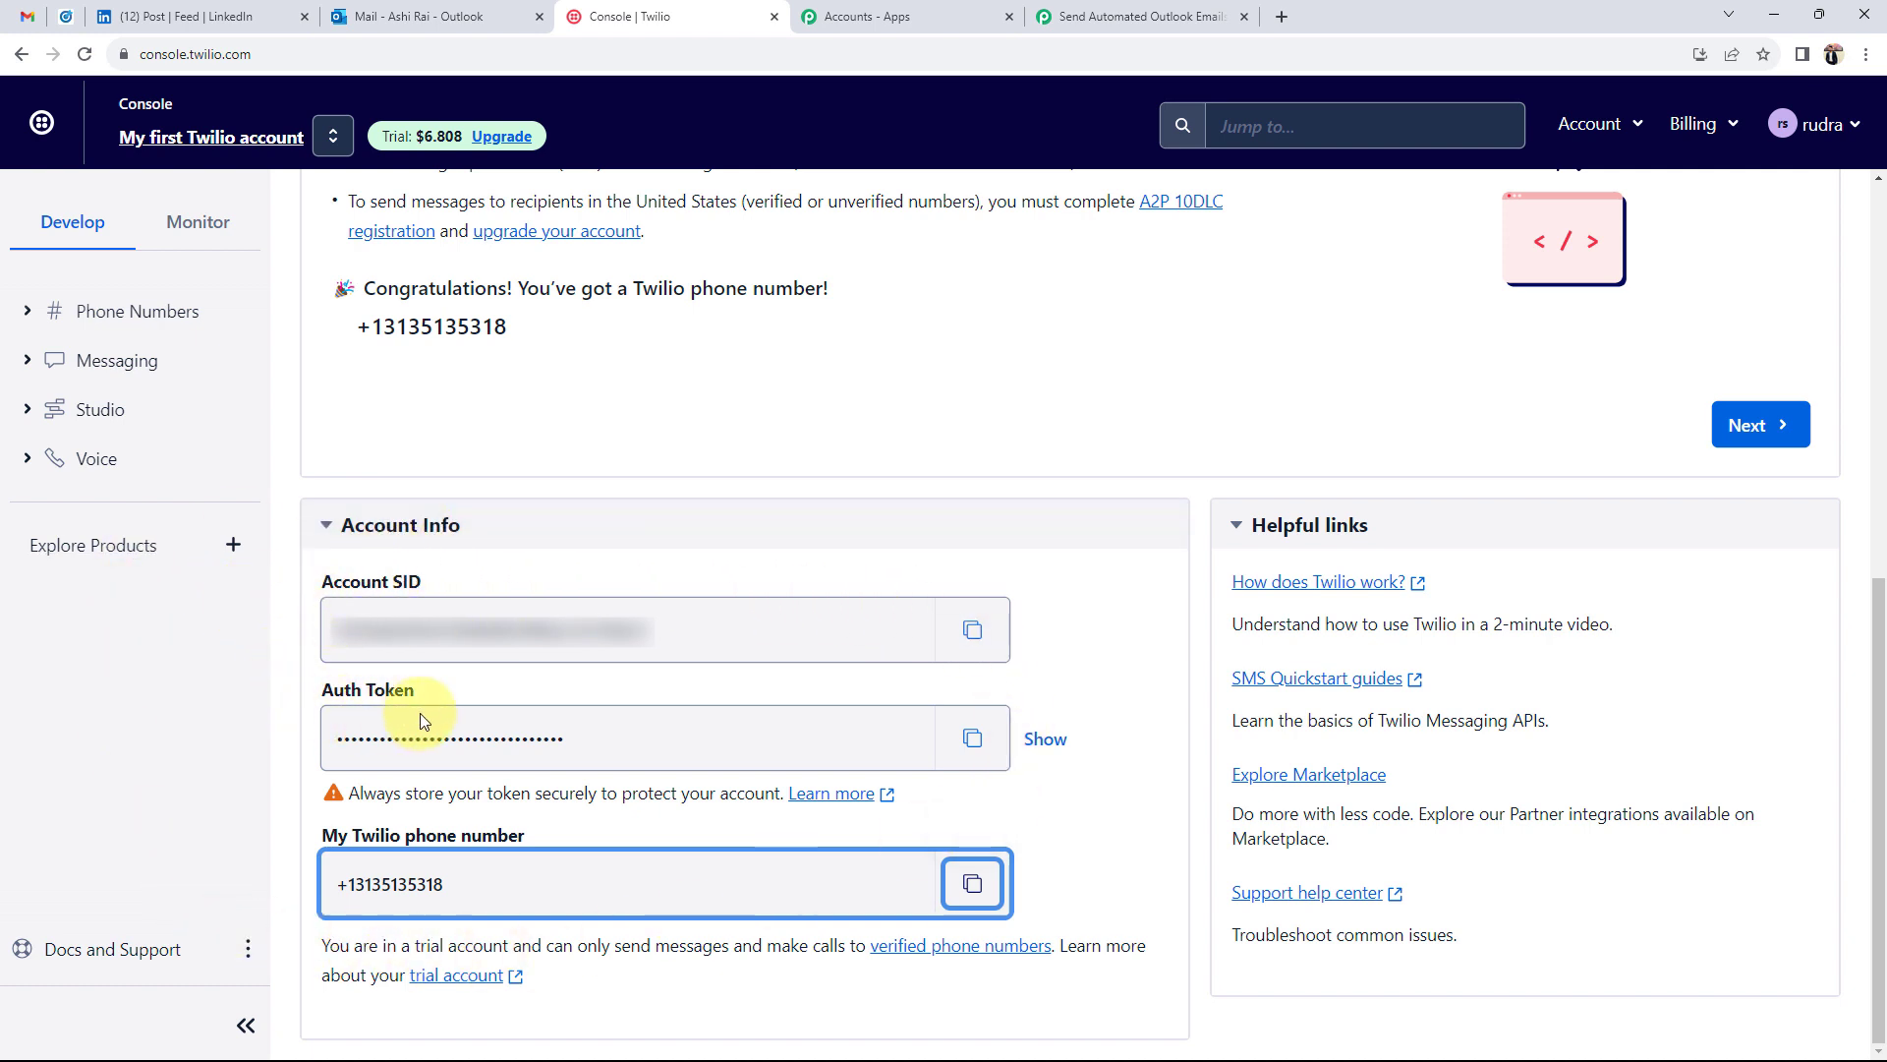
pyautogui.click(1141, 16)
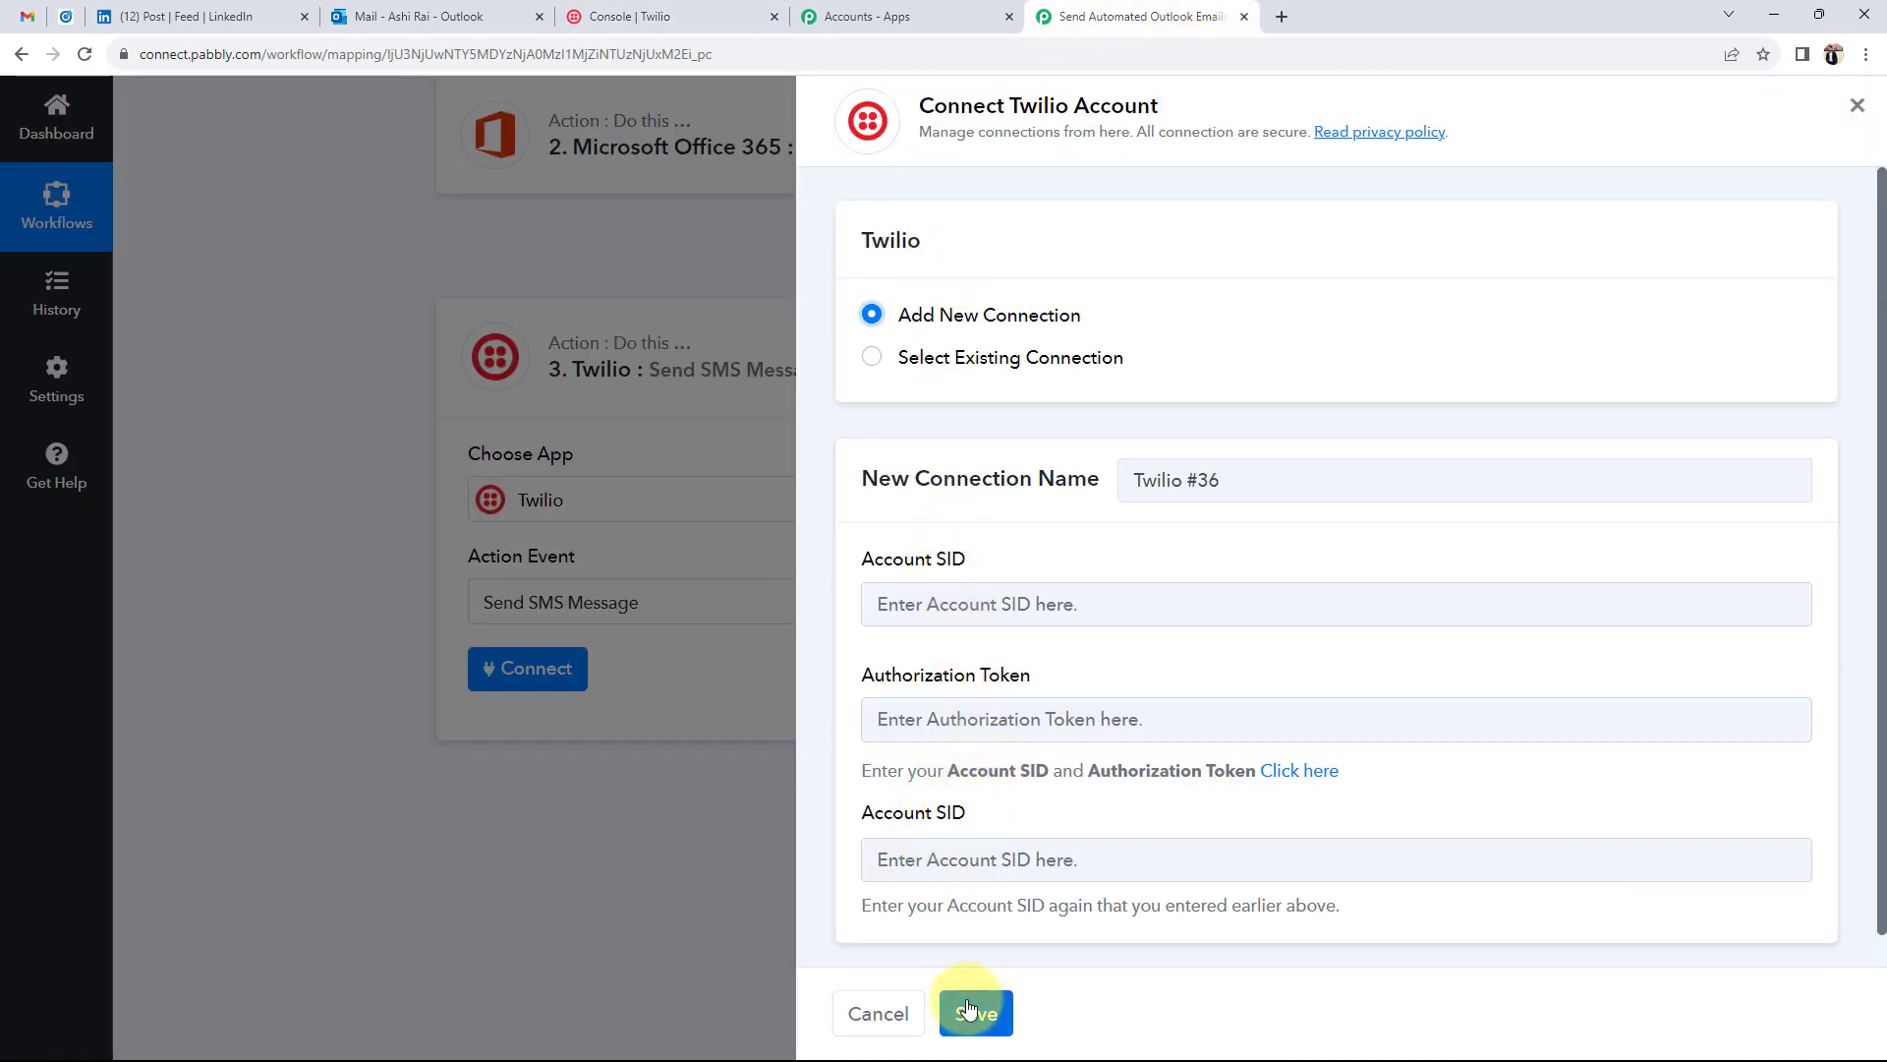
pyautogui.moveTo(1012, 106); pyautogui.dragTo(1150, 126)
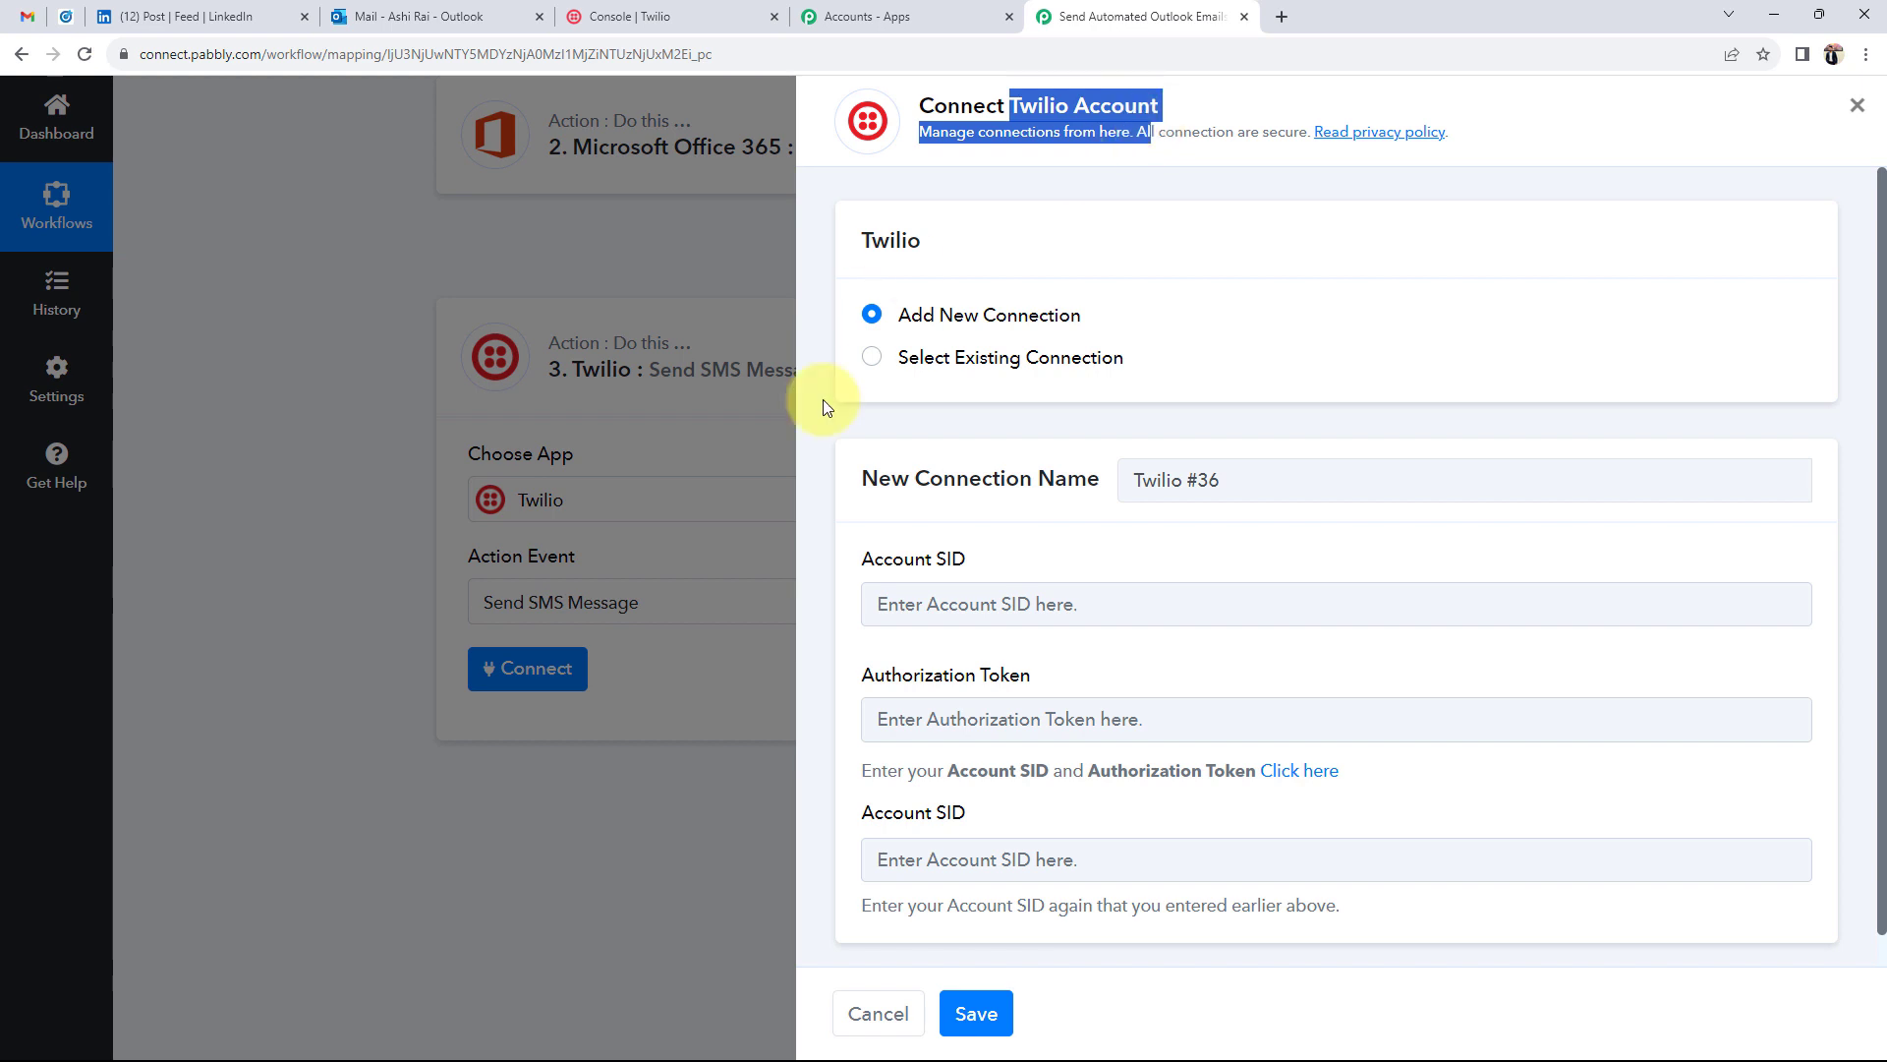
# Step: Connect the Twilio action with the existing connection Twilio #35
pyautogui.click(872, 358)
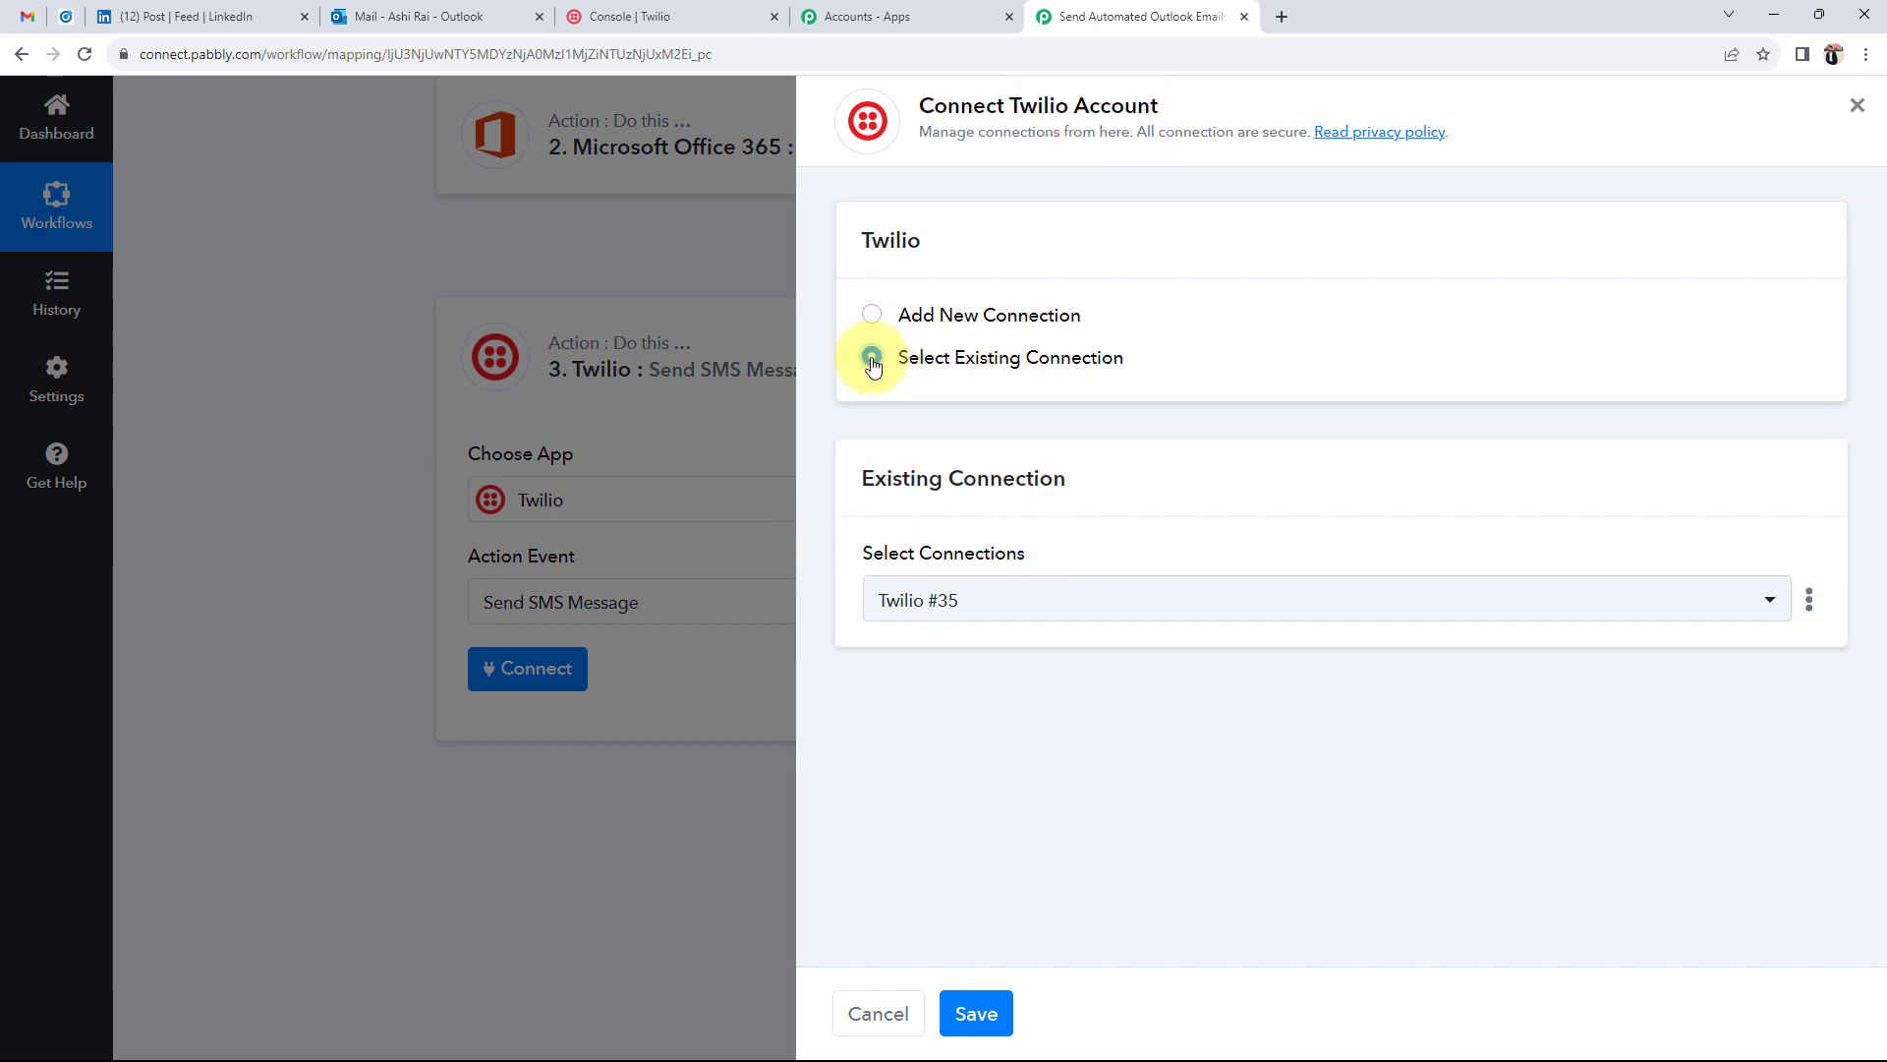
pyautogui.click(978, 1012)
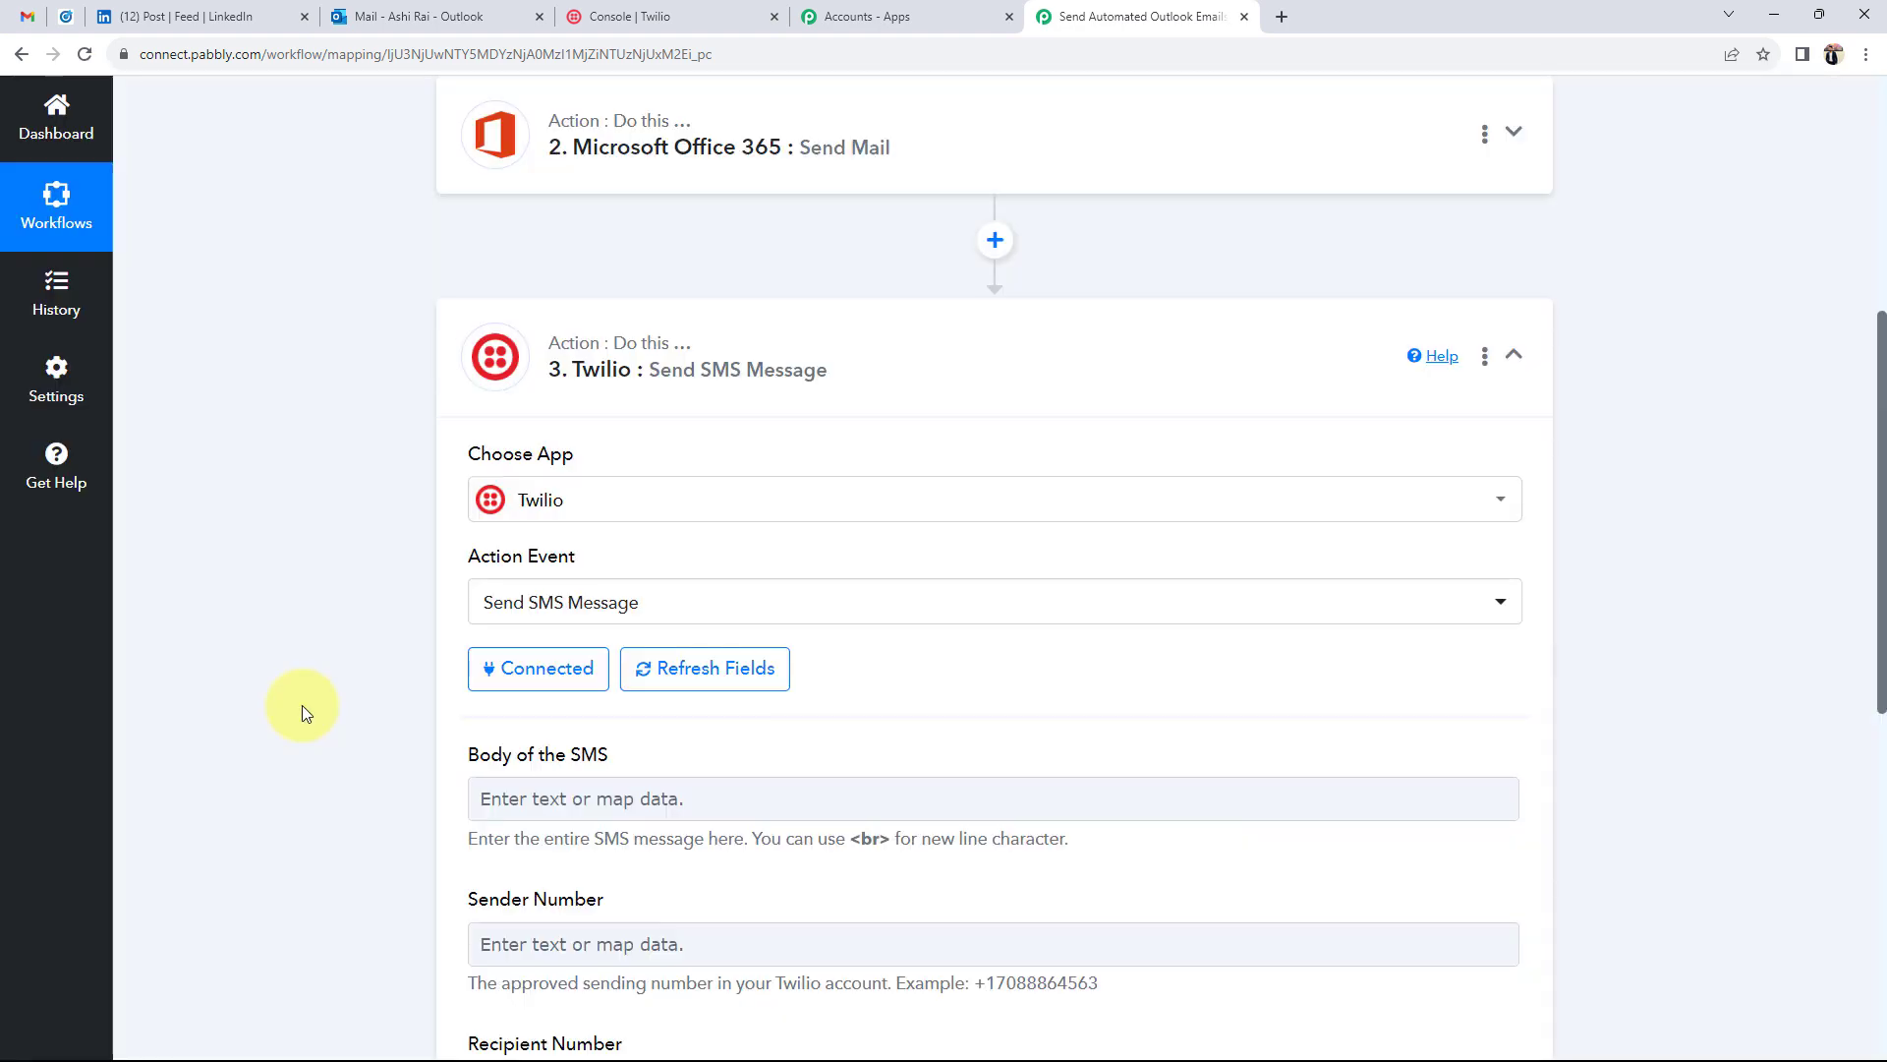
# Step: Write an SMS body with 'Hello', news of the latest offers, an 'Unbelievable Discounts' paragraph, and the sign-off 'Regards Team PSB.'
pyautogui.scroll(-1, 399, 650)
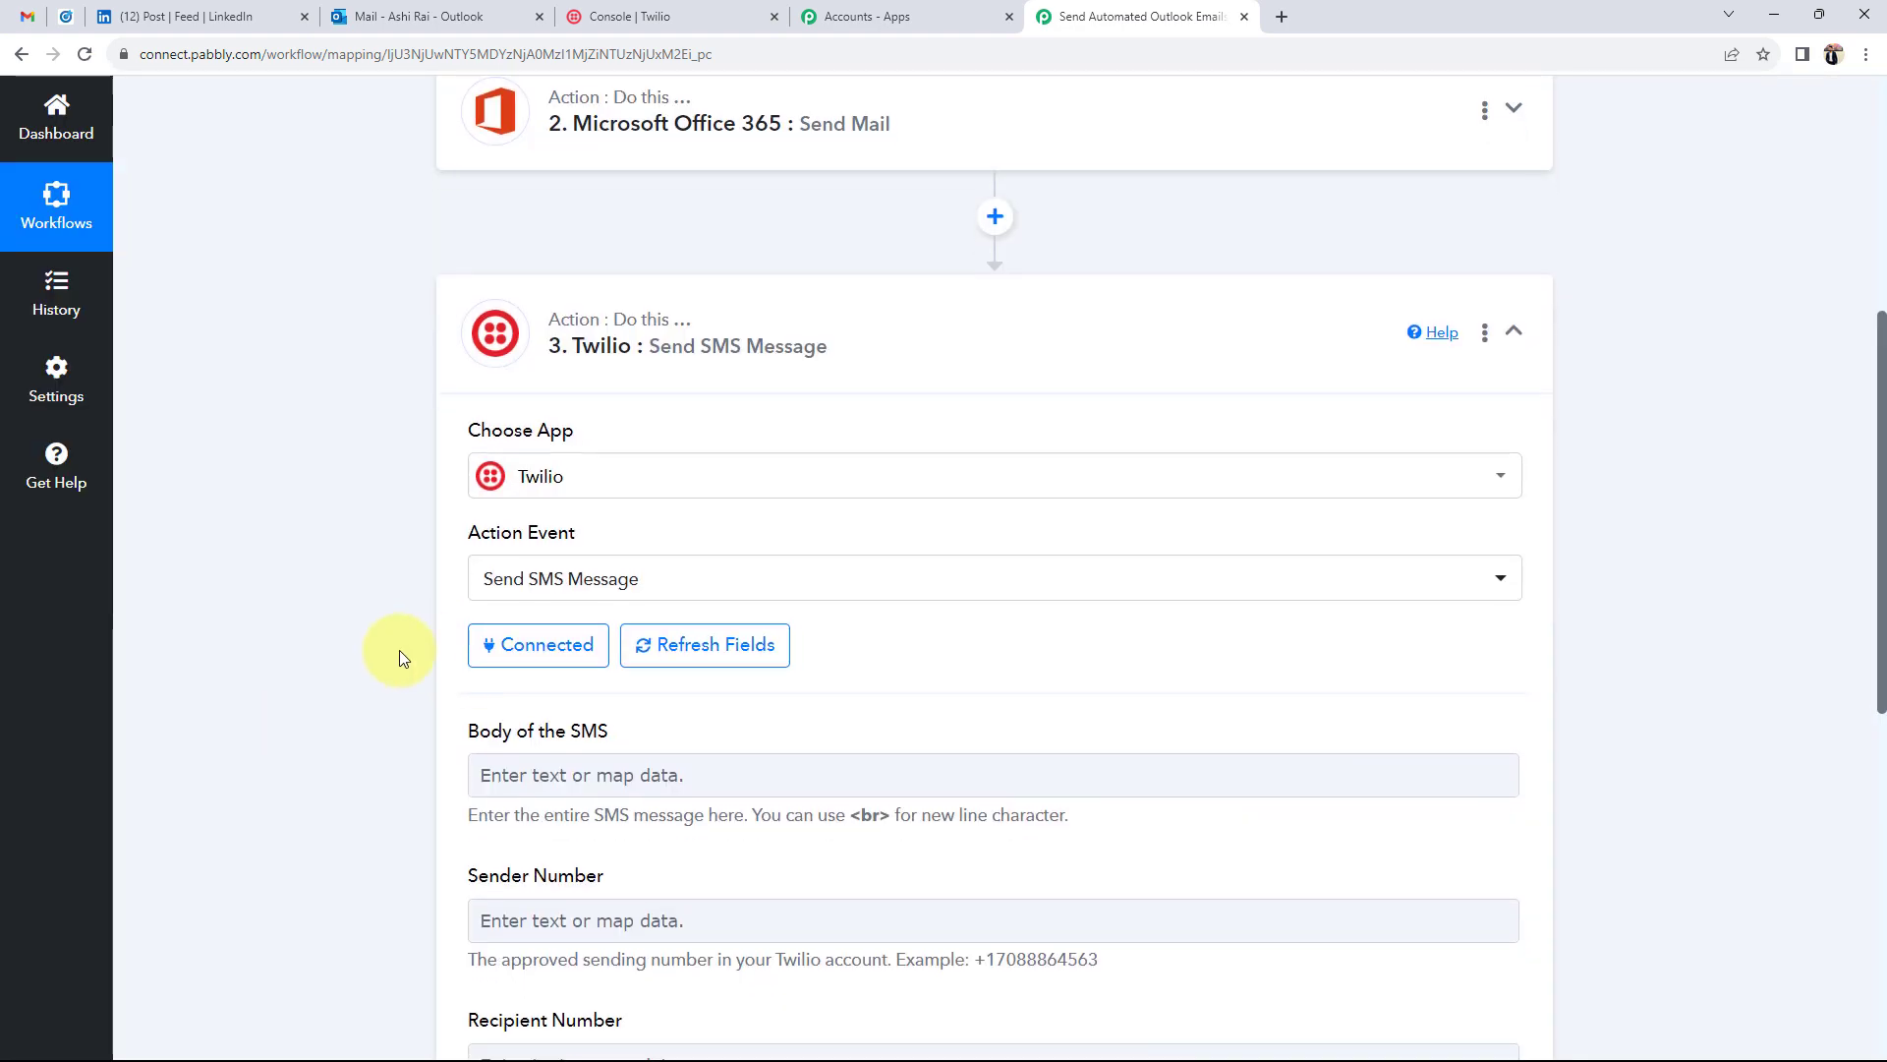
pyautogui.scroll(-4, 393, 629)
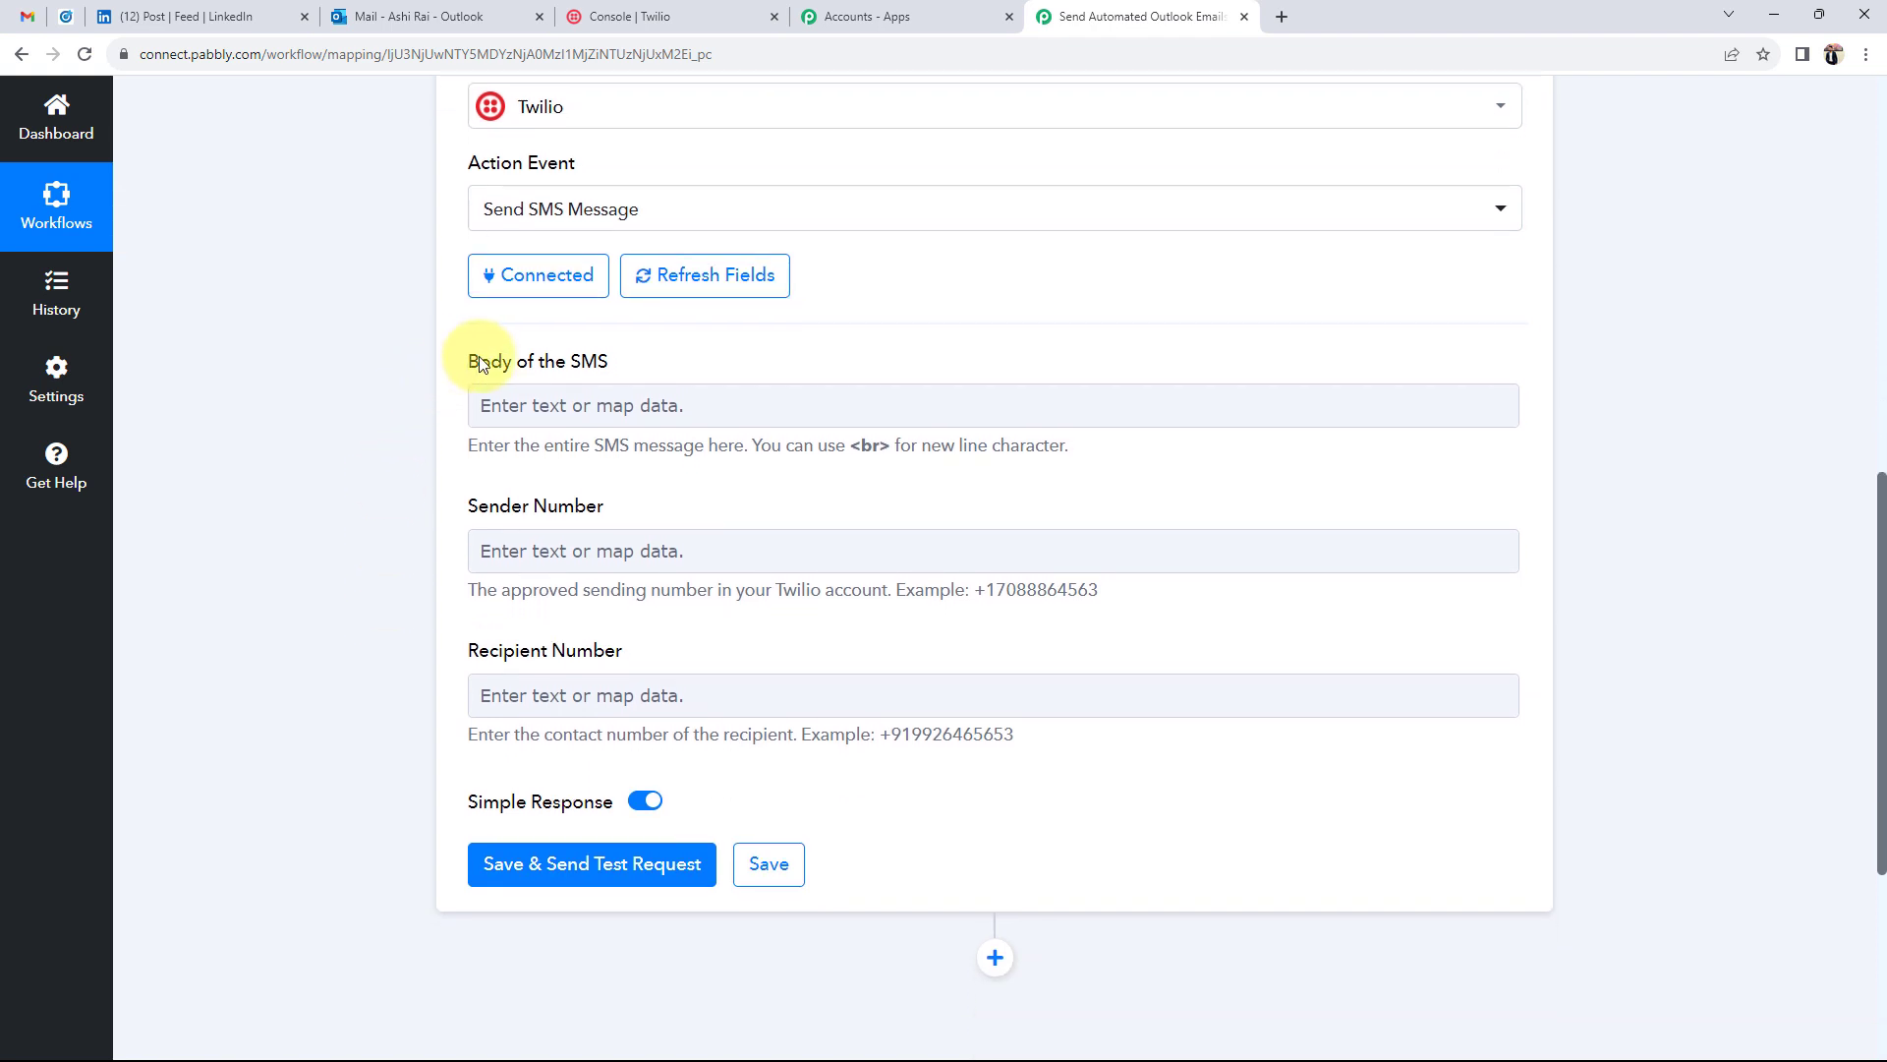
pyautogui.moveTo(597, 363); pyautogui.dragTo(341, 426)
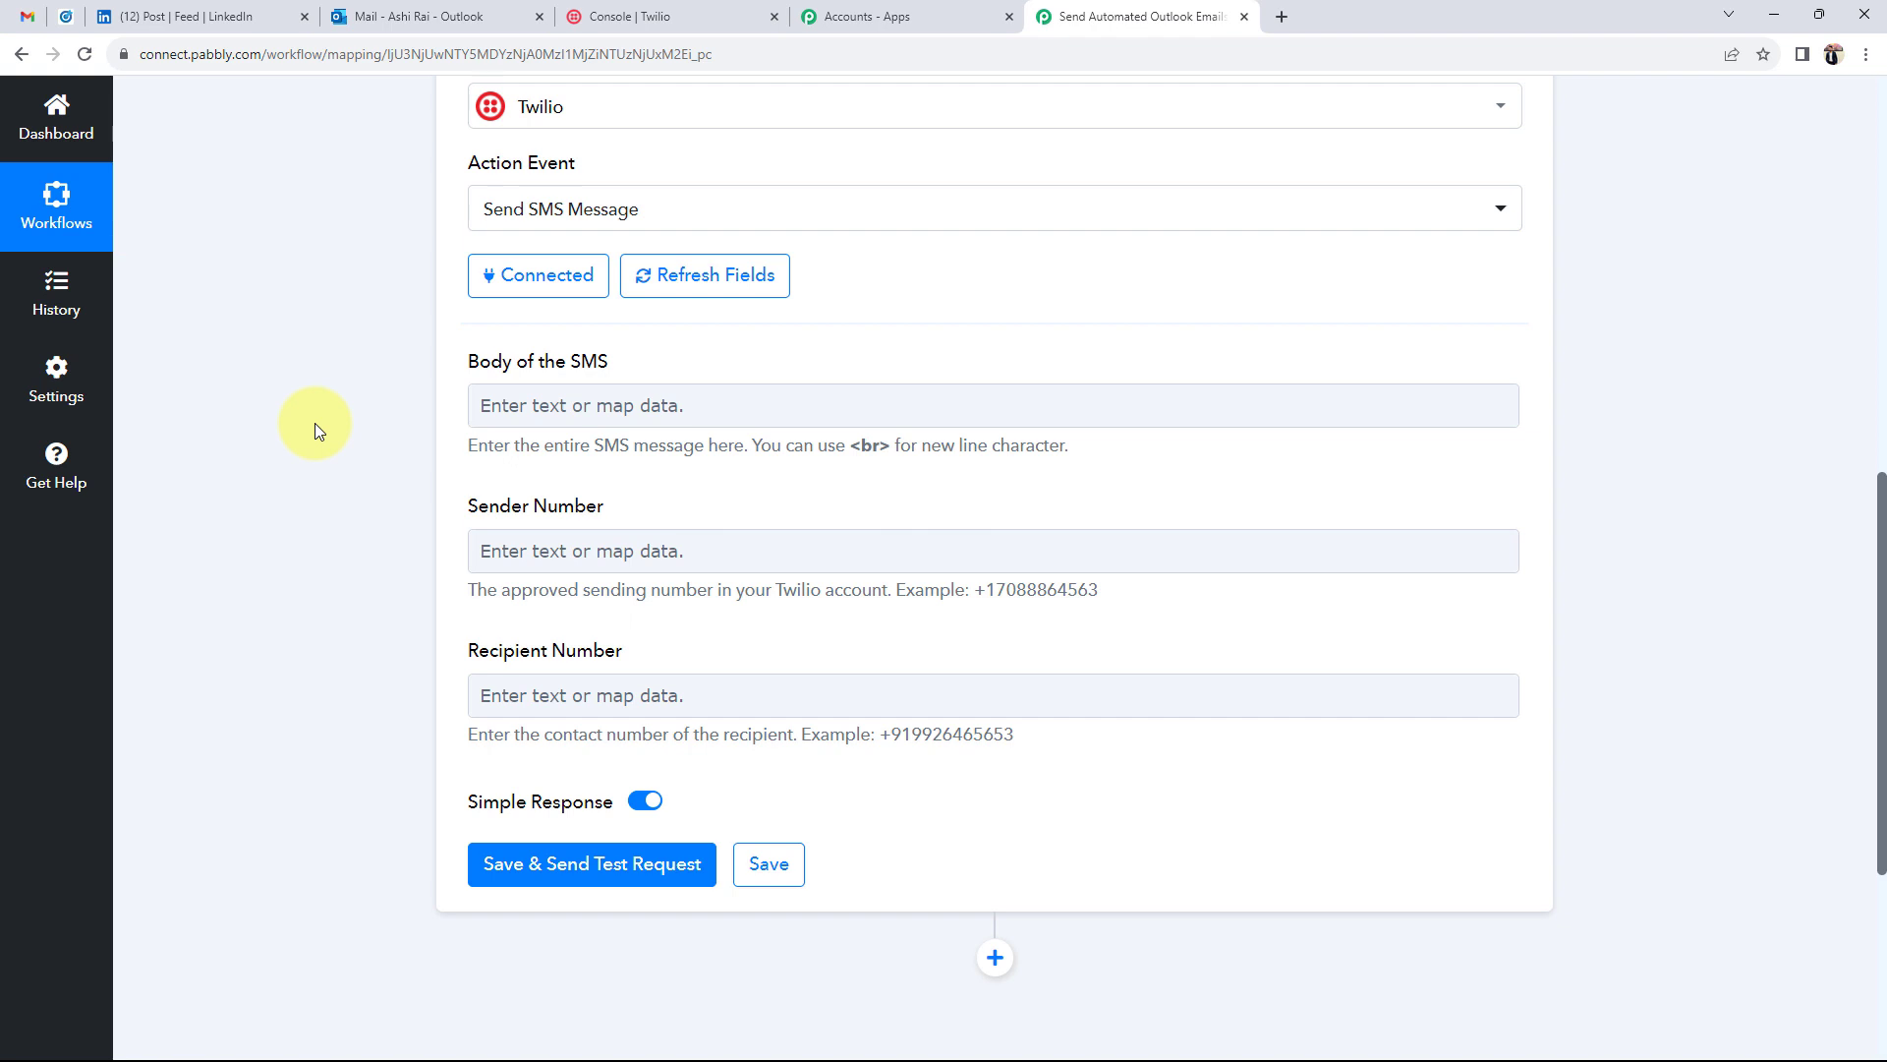
pyautogui.scroll(8, 315, 423)
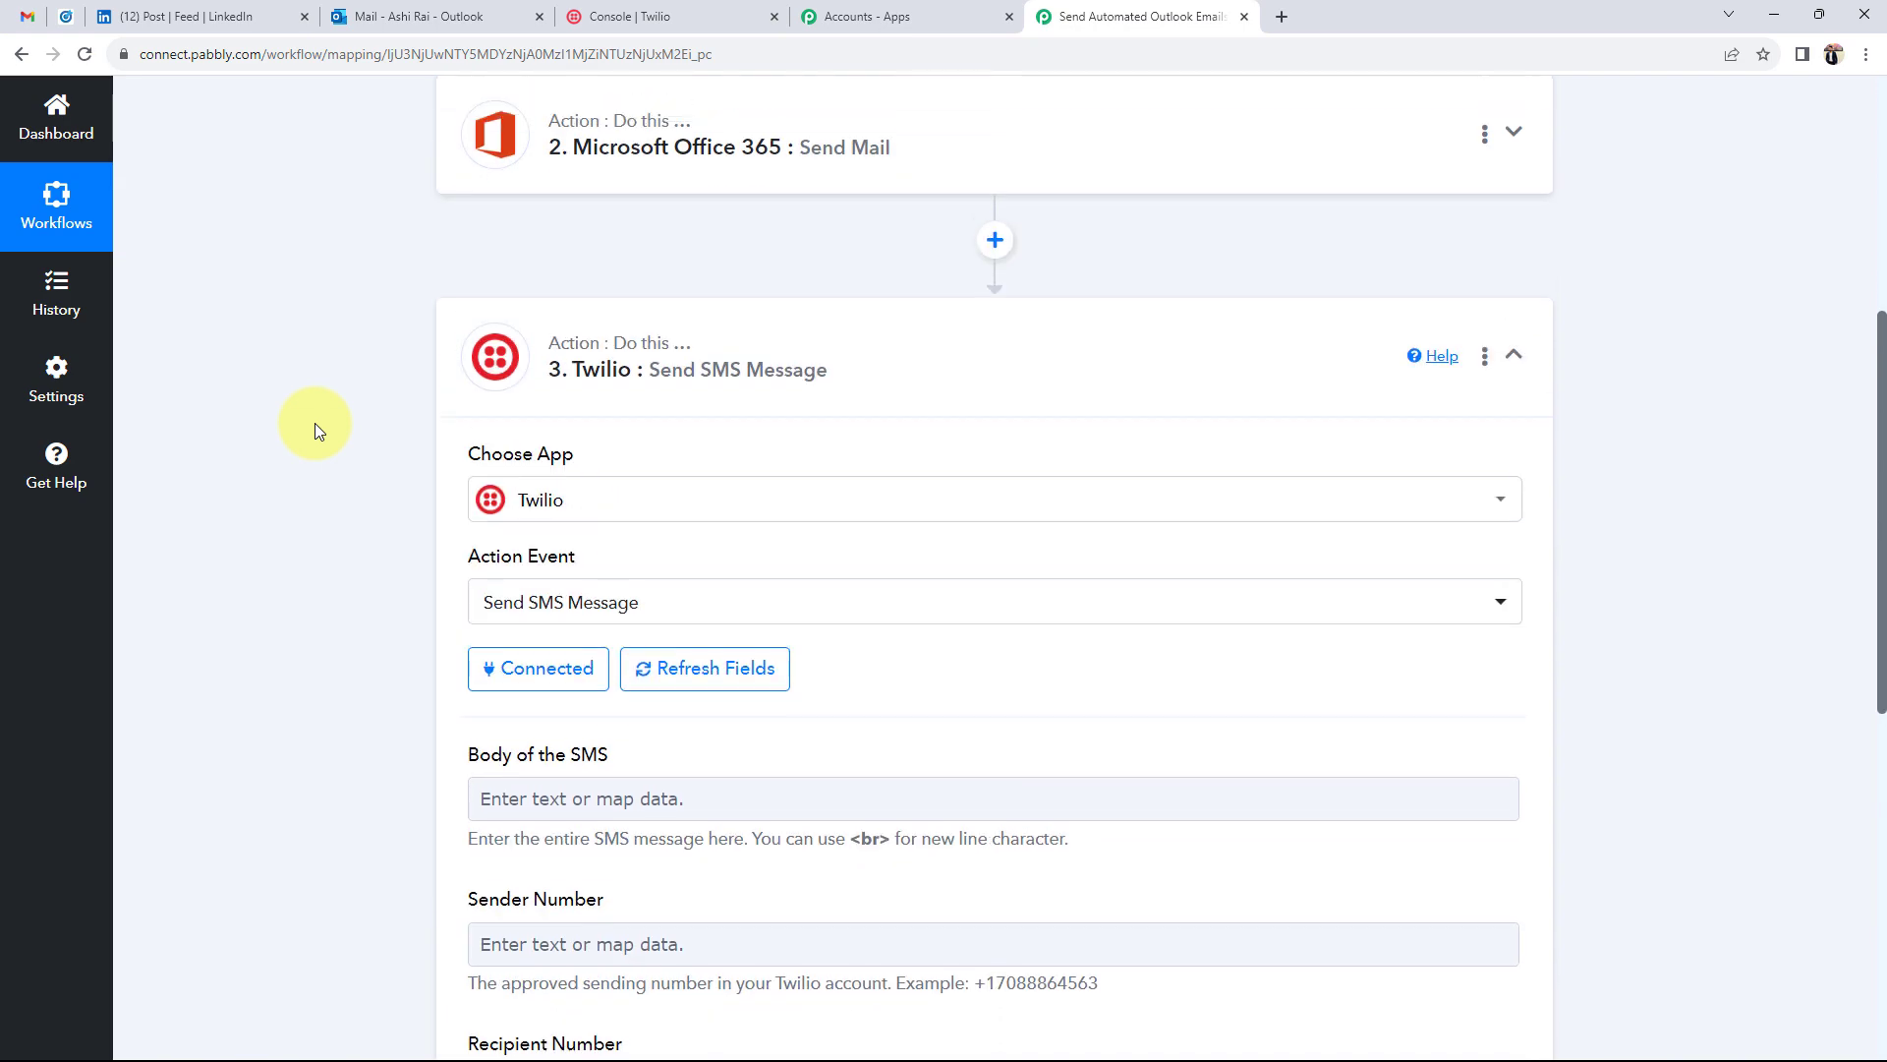
pyautogui.scroll(-1, 315, 423)
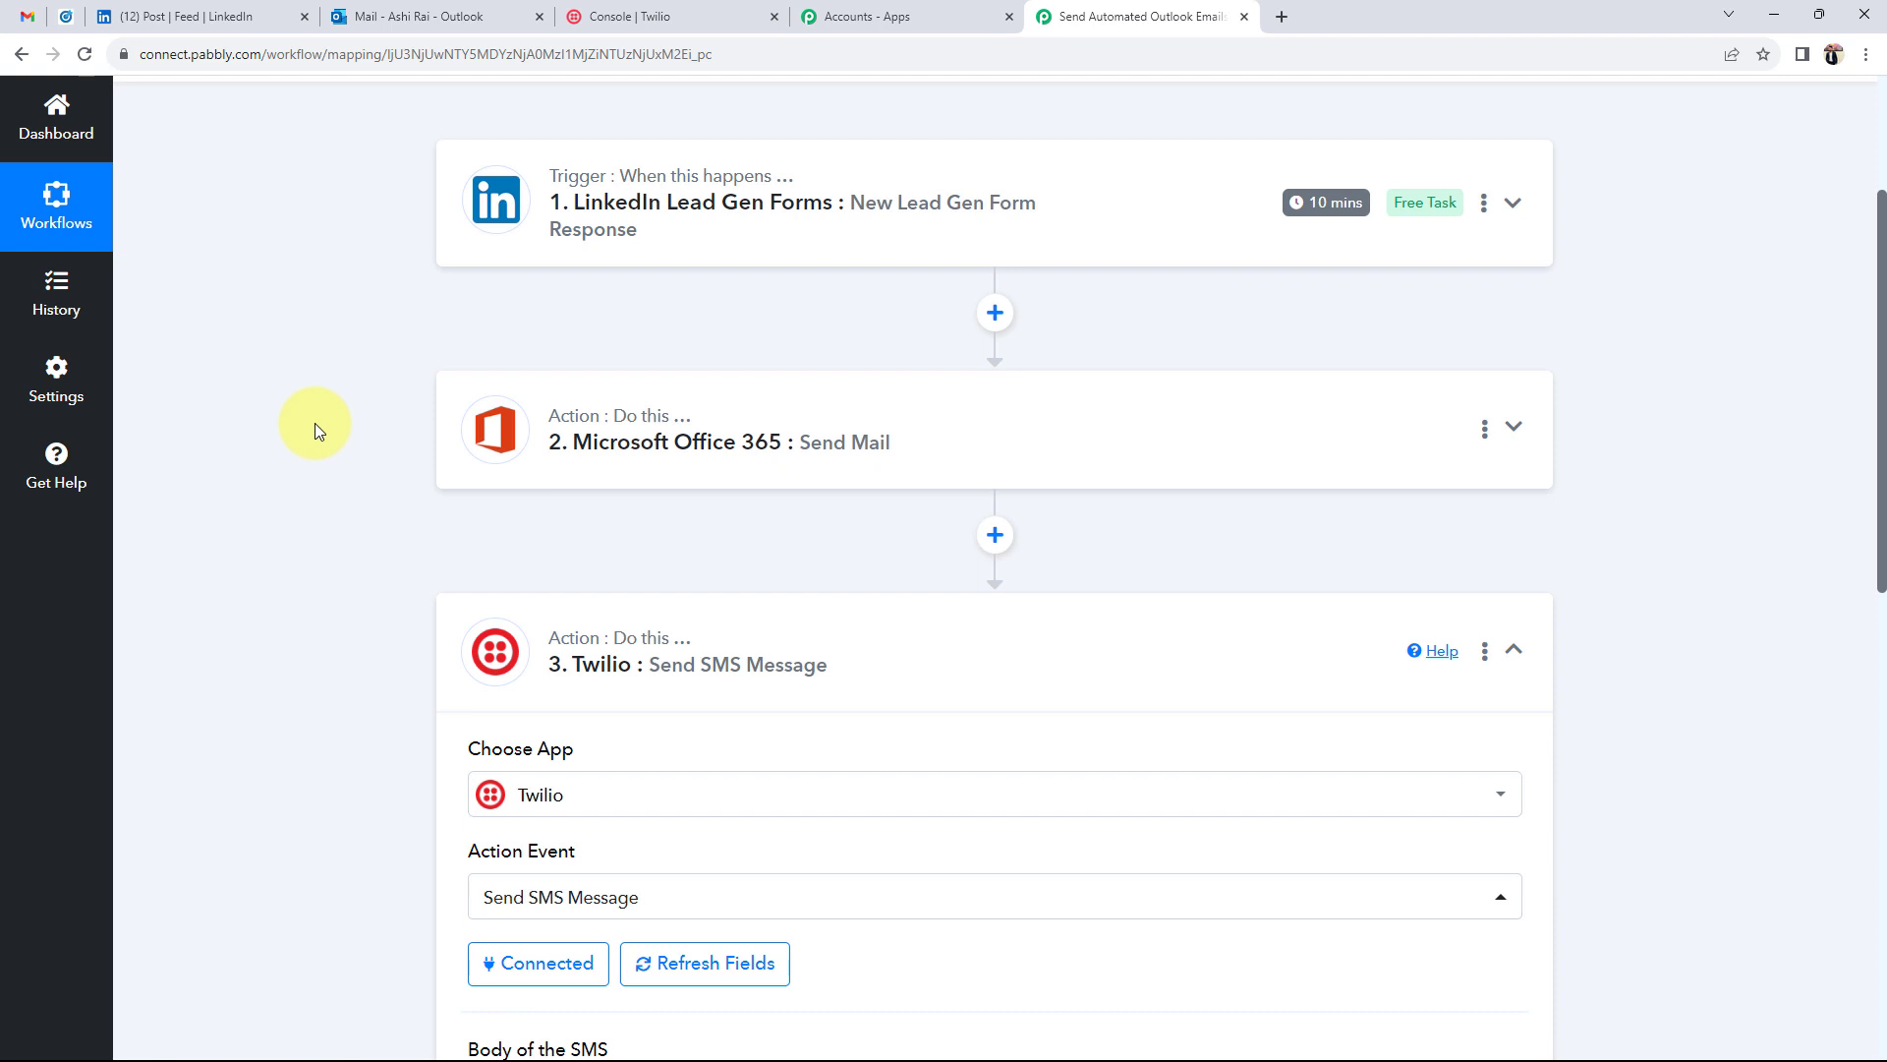
pyautogui.scroll(-4, 315, 431)
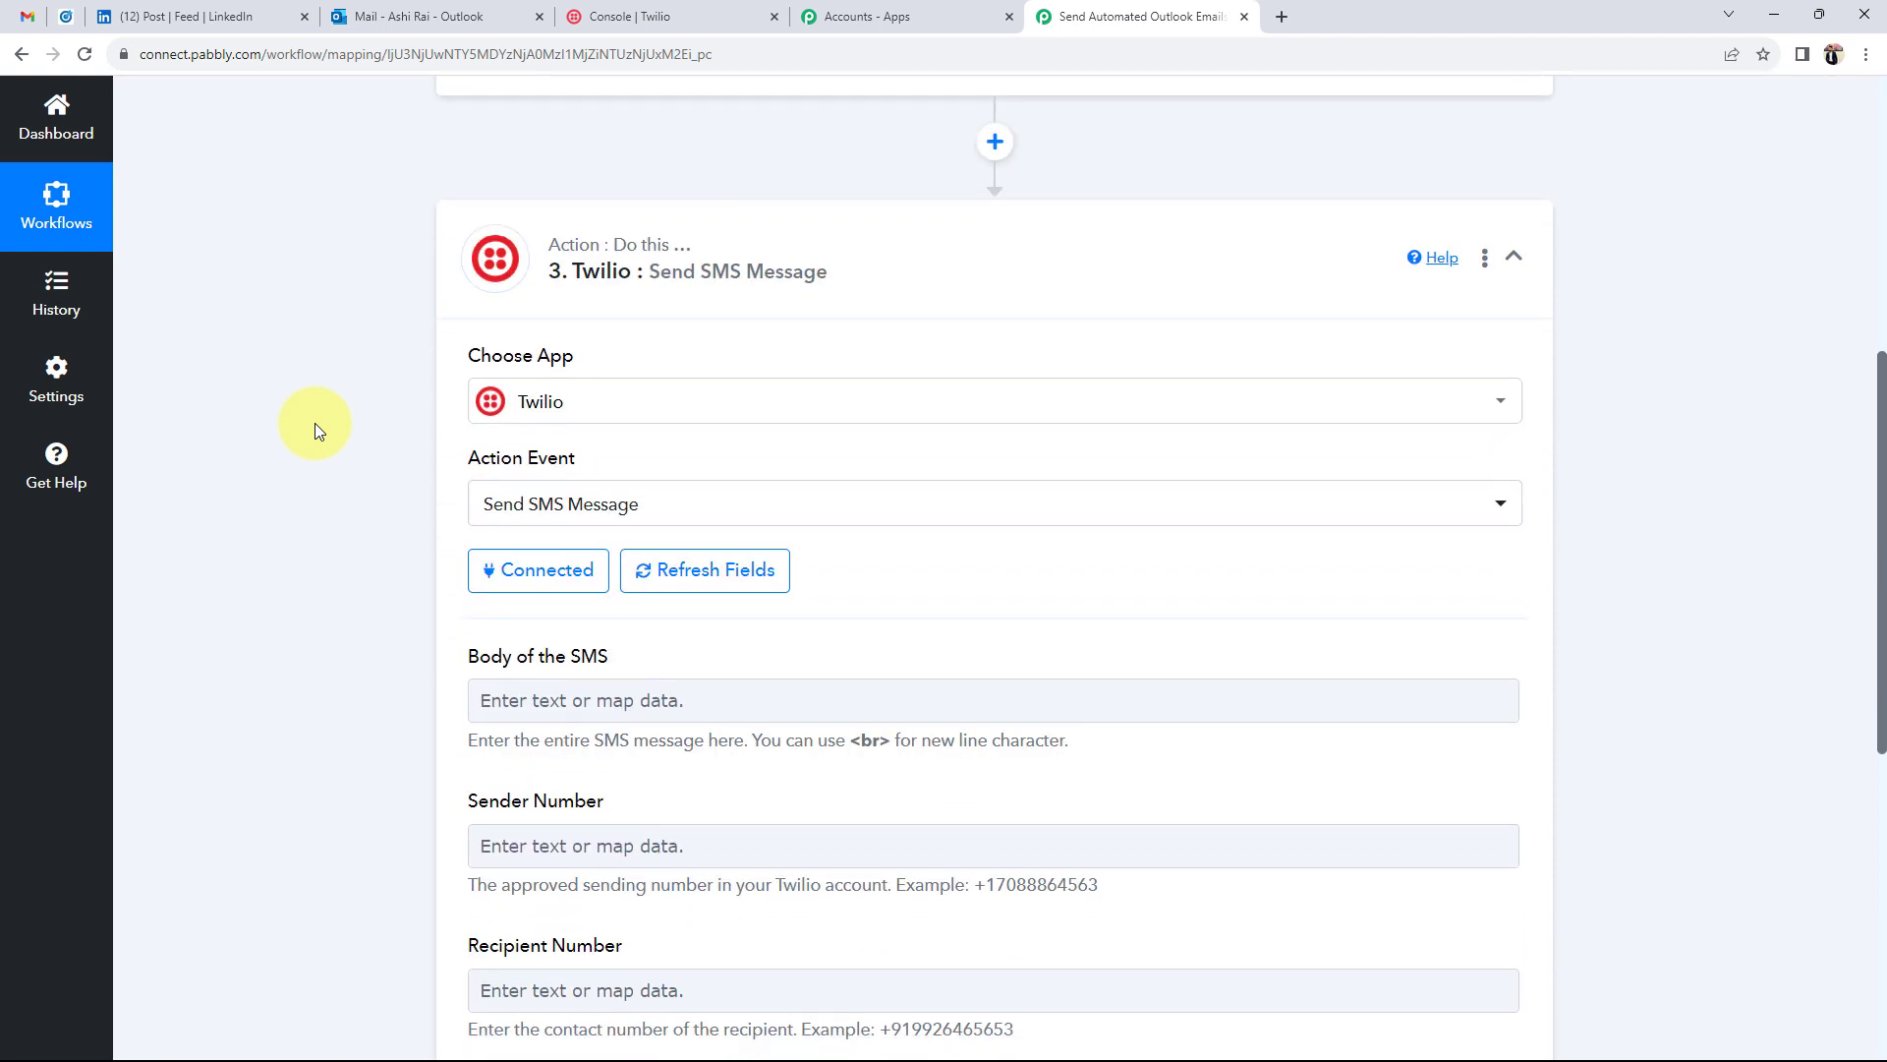
pyautogui.scroll(-3, 309, 532)
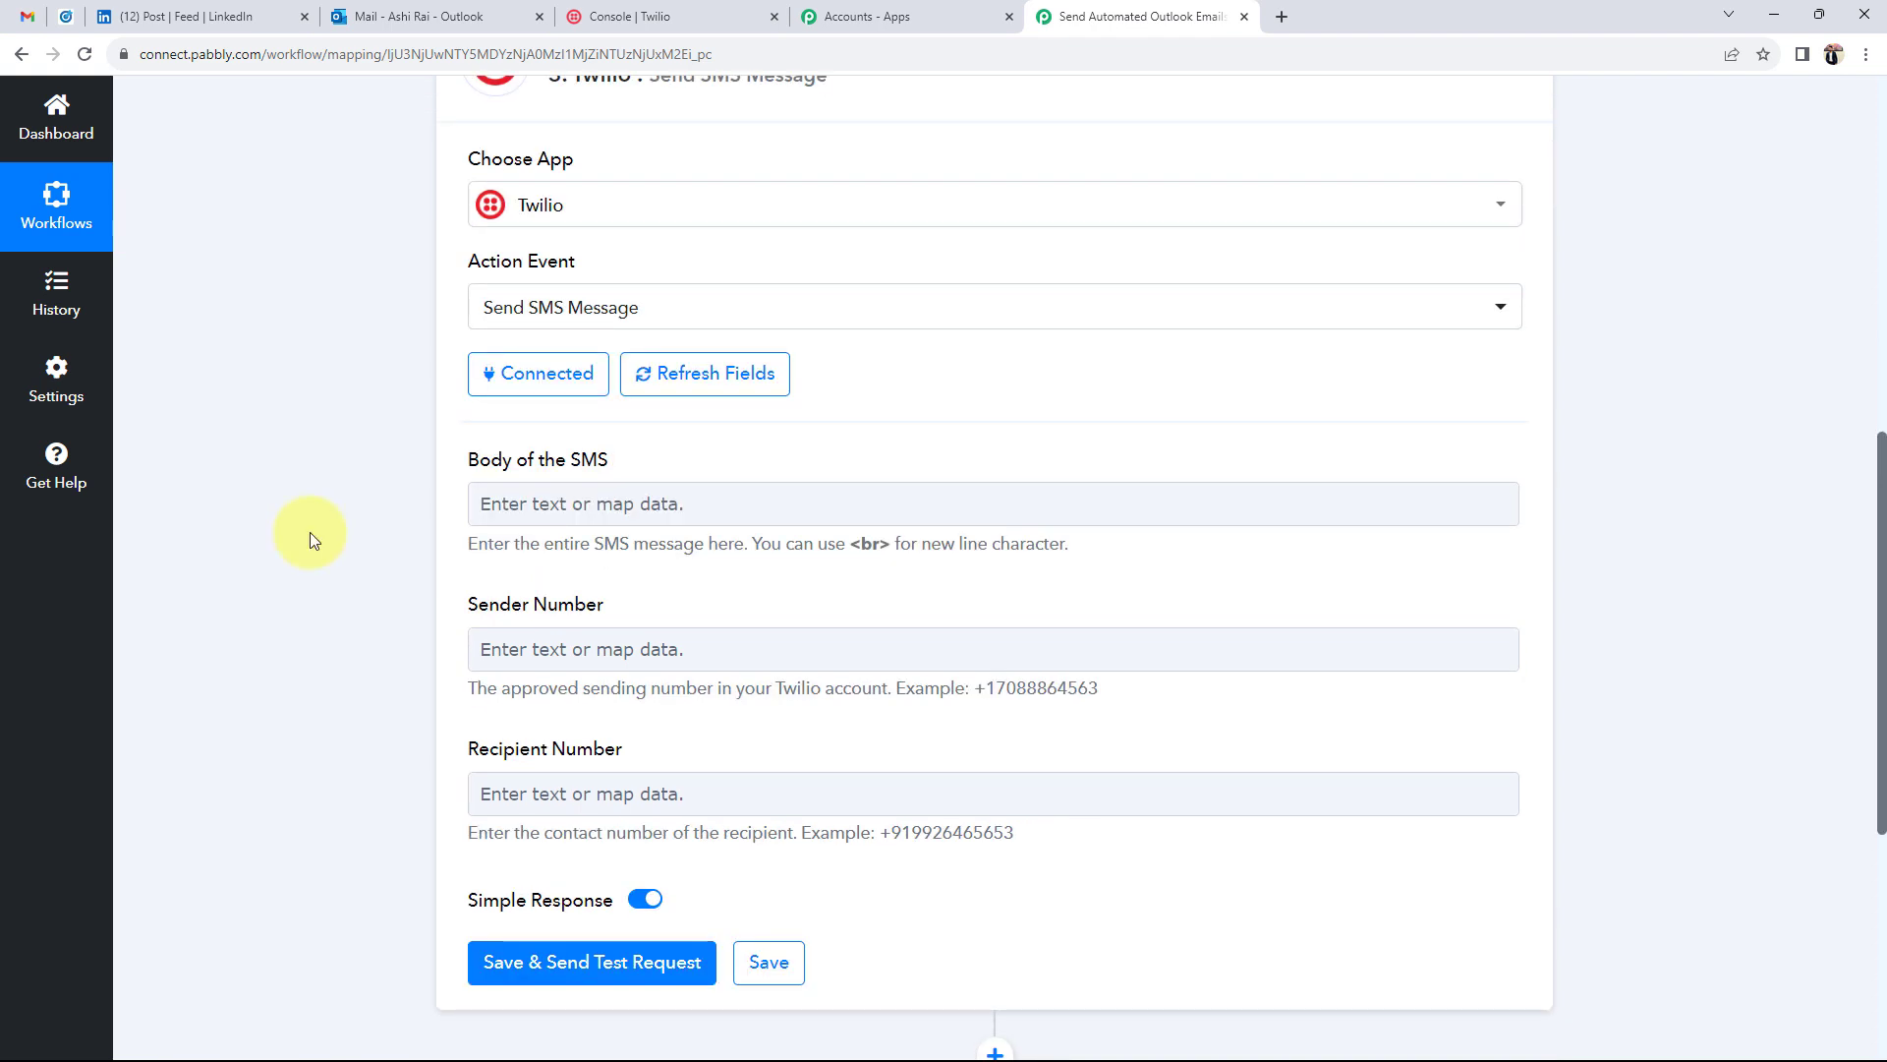
pyautogui.click(508, 393)
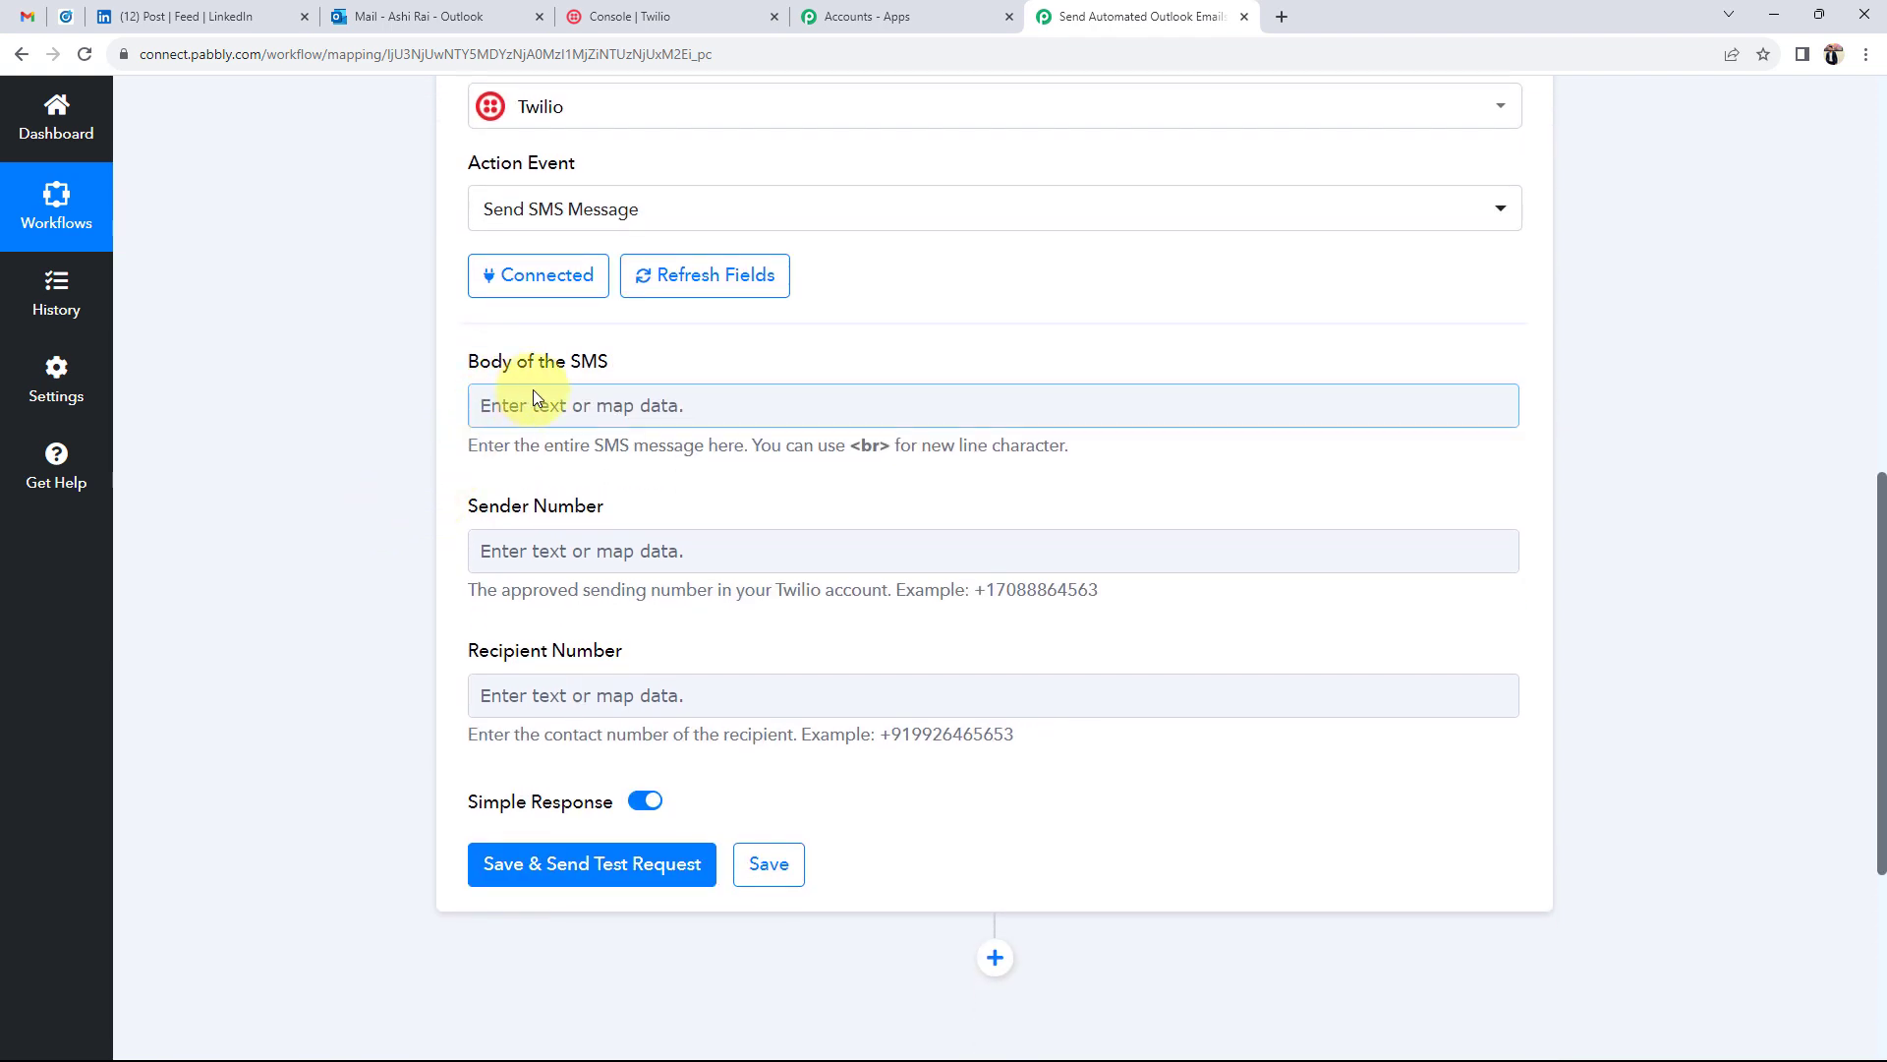
pyautogui.click(535, 397)
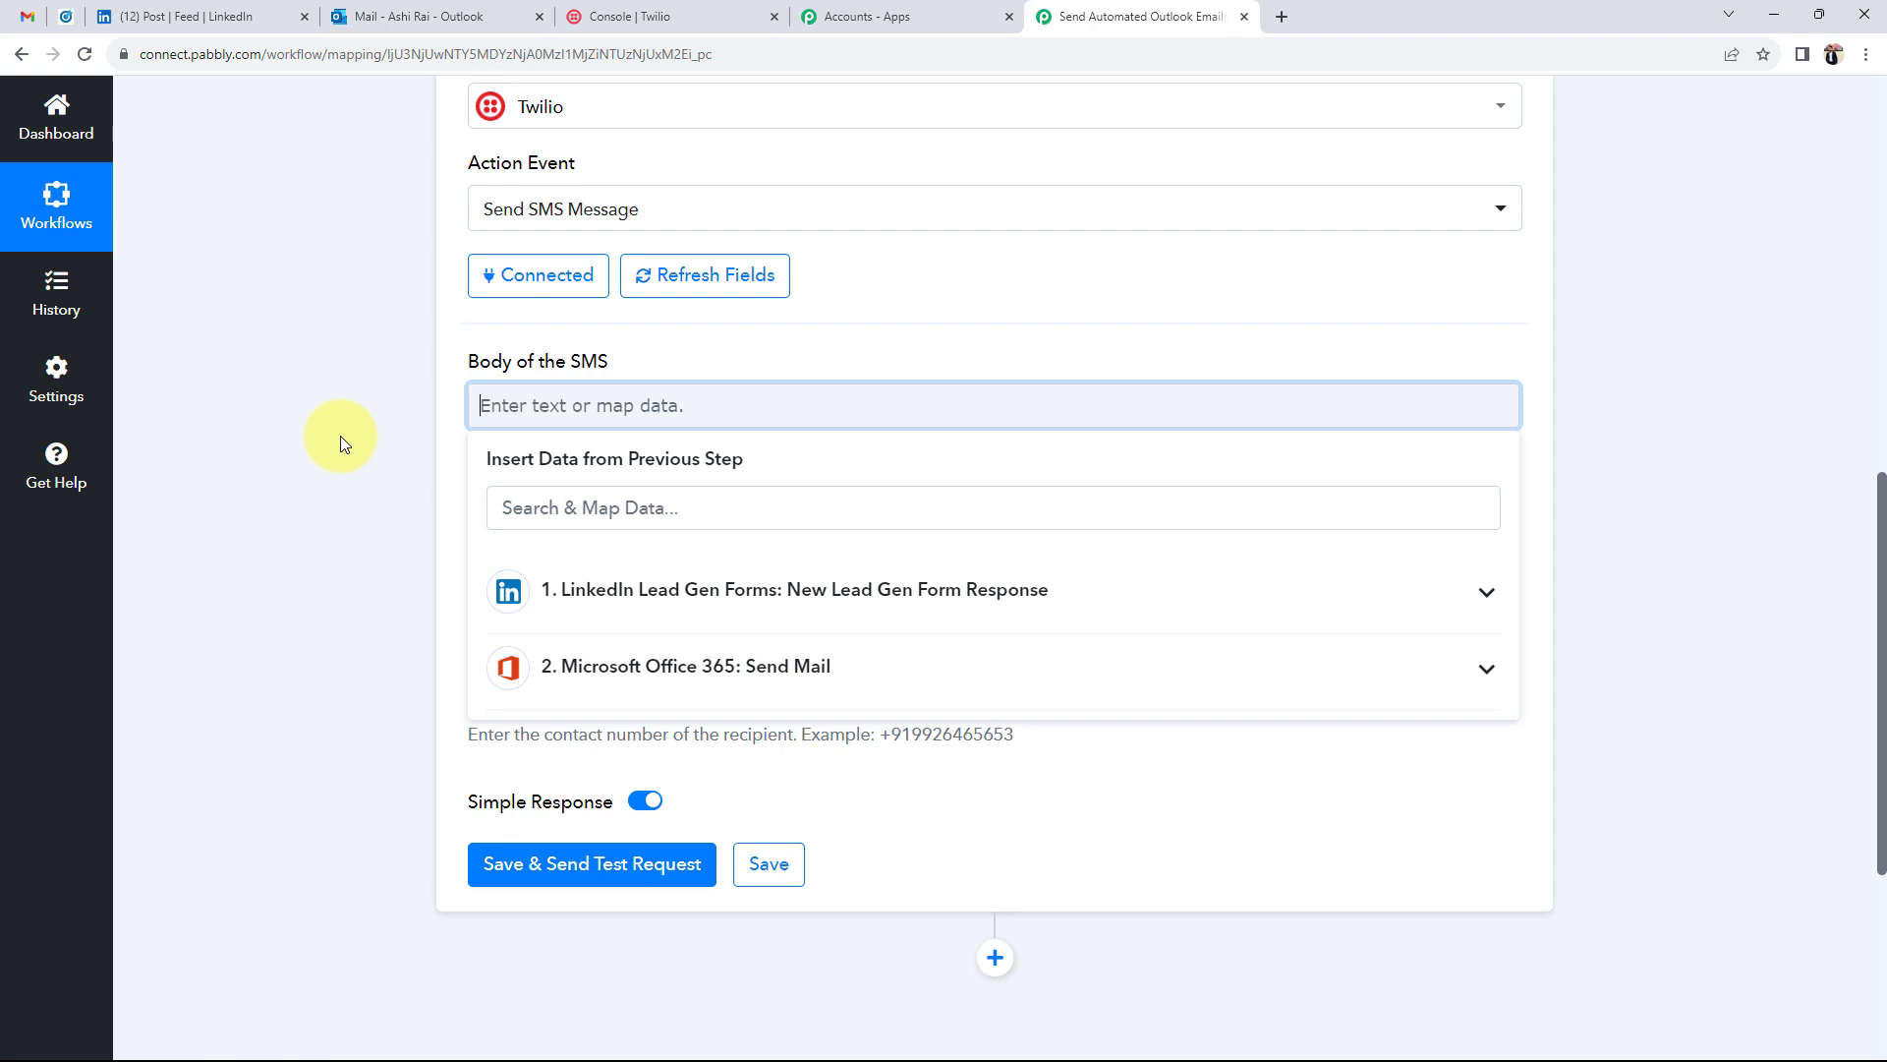
pyautogui.write("Hello  We hope this message finds you well!We're thrilled to share some fantastic news with our valued customers – get ready for a wave of excitement with our latest offers! 🎉 ✨  🔥 Unbelievable Discounts: Enjoy jaw-dropping discounts on your favorite products/services.It's our way of saying THANK YOU for being part of our journey!  Regards Team PSB.")
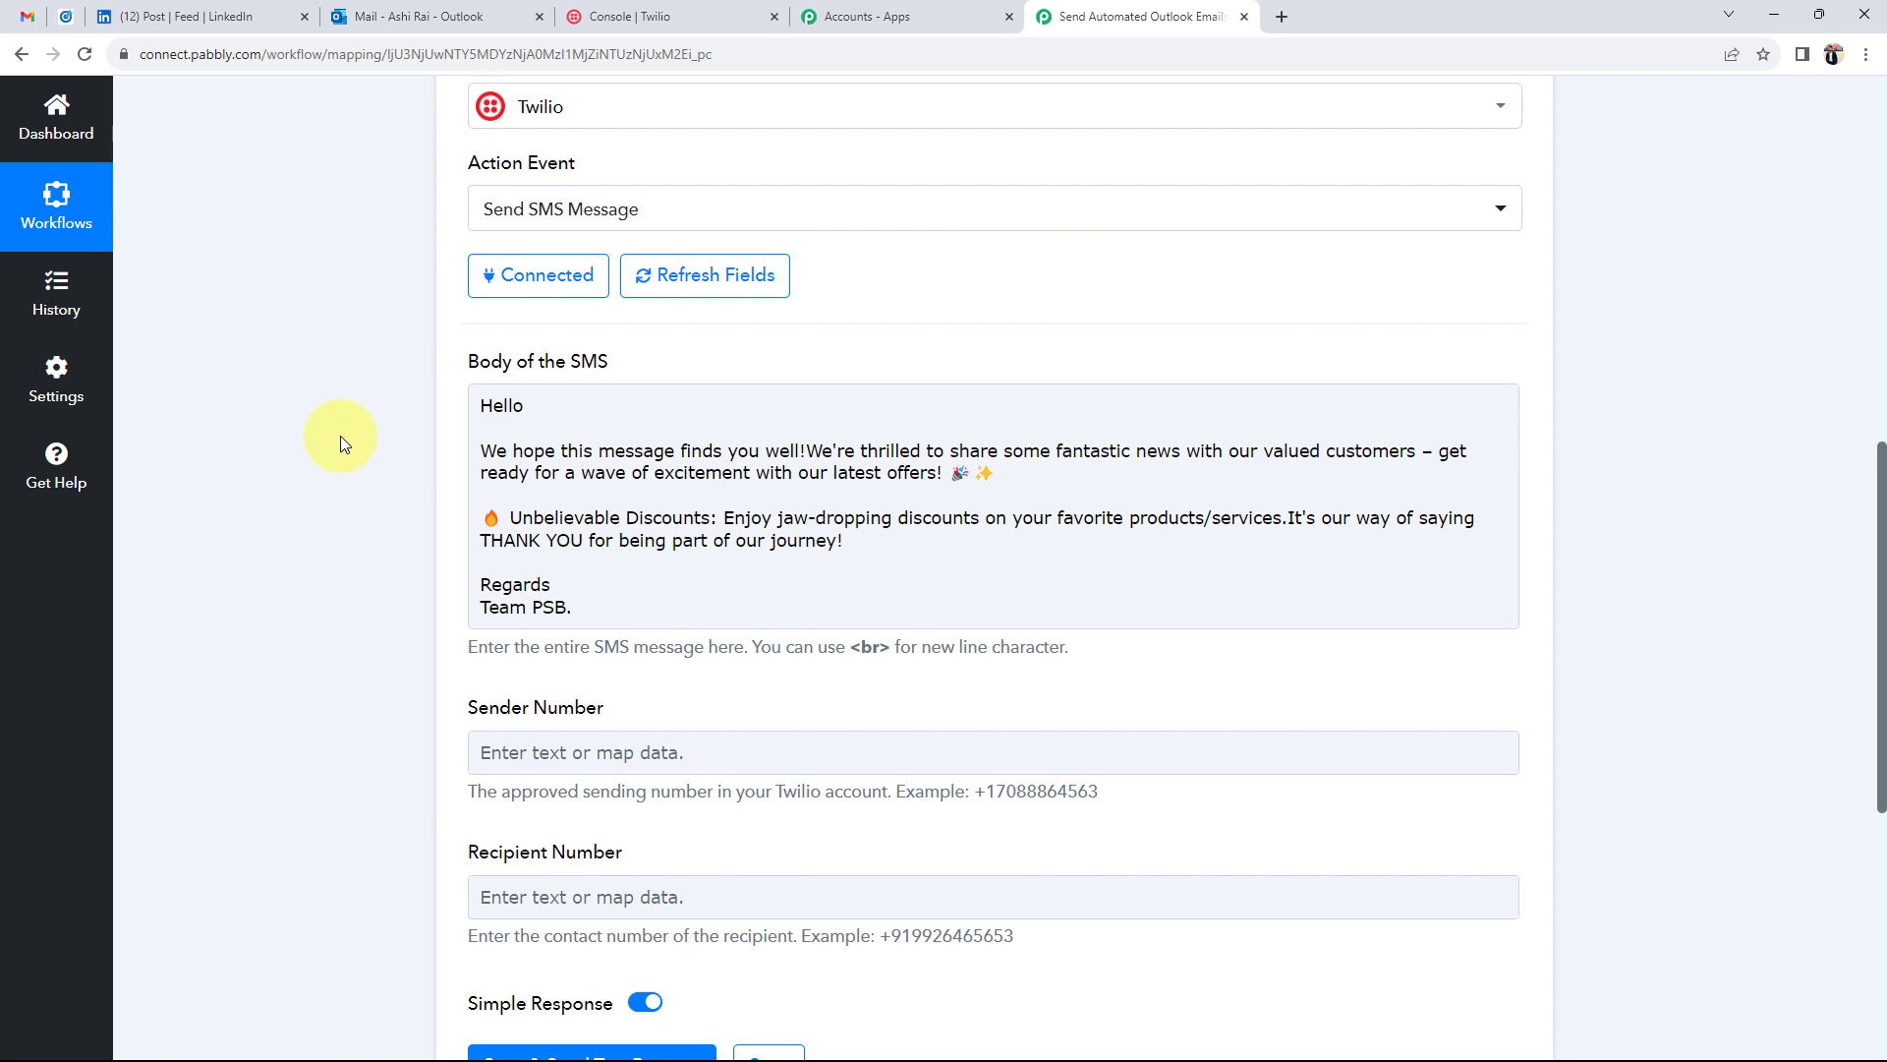
# Step: Map the LinkedIn trigger's Question Answers First Name field after 'Hello' in the SMS body
pyautogui.click(569, 415)
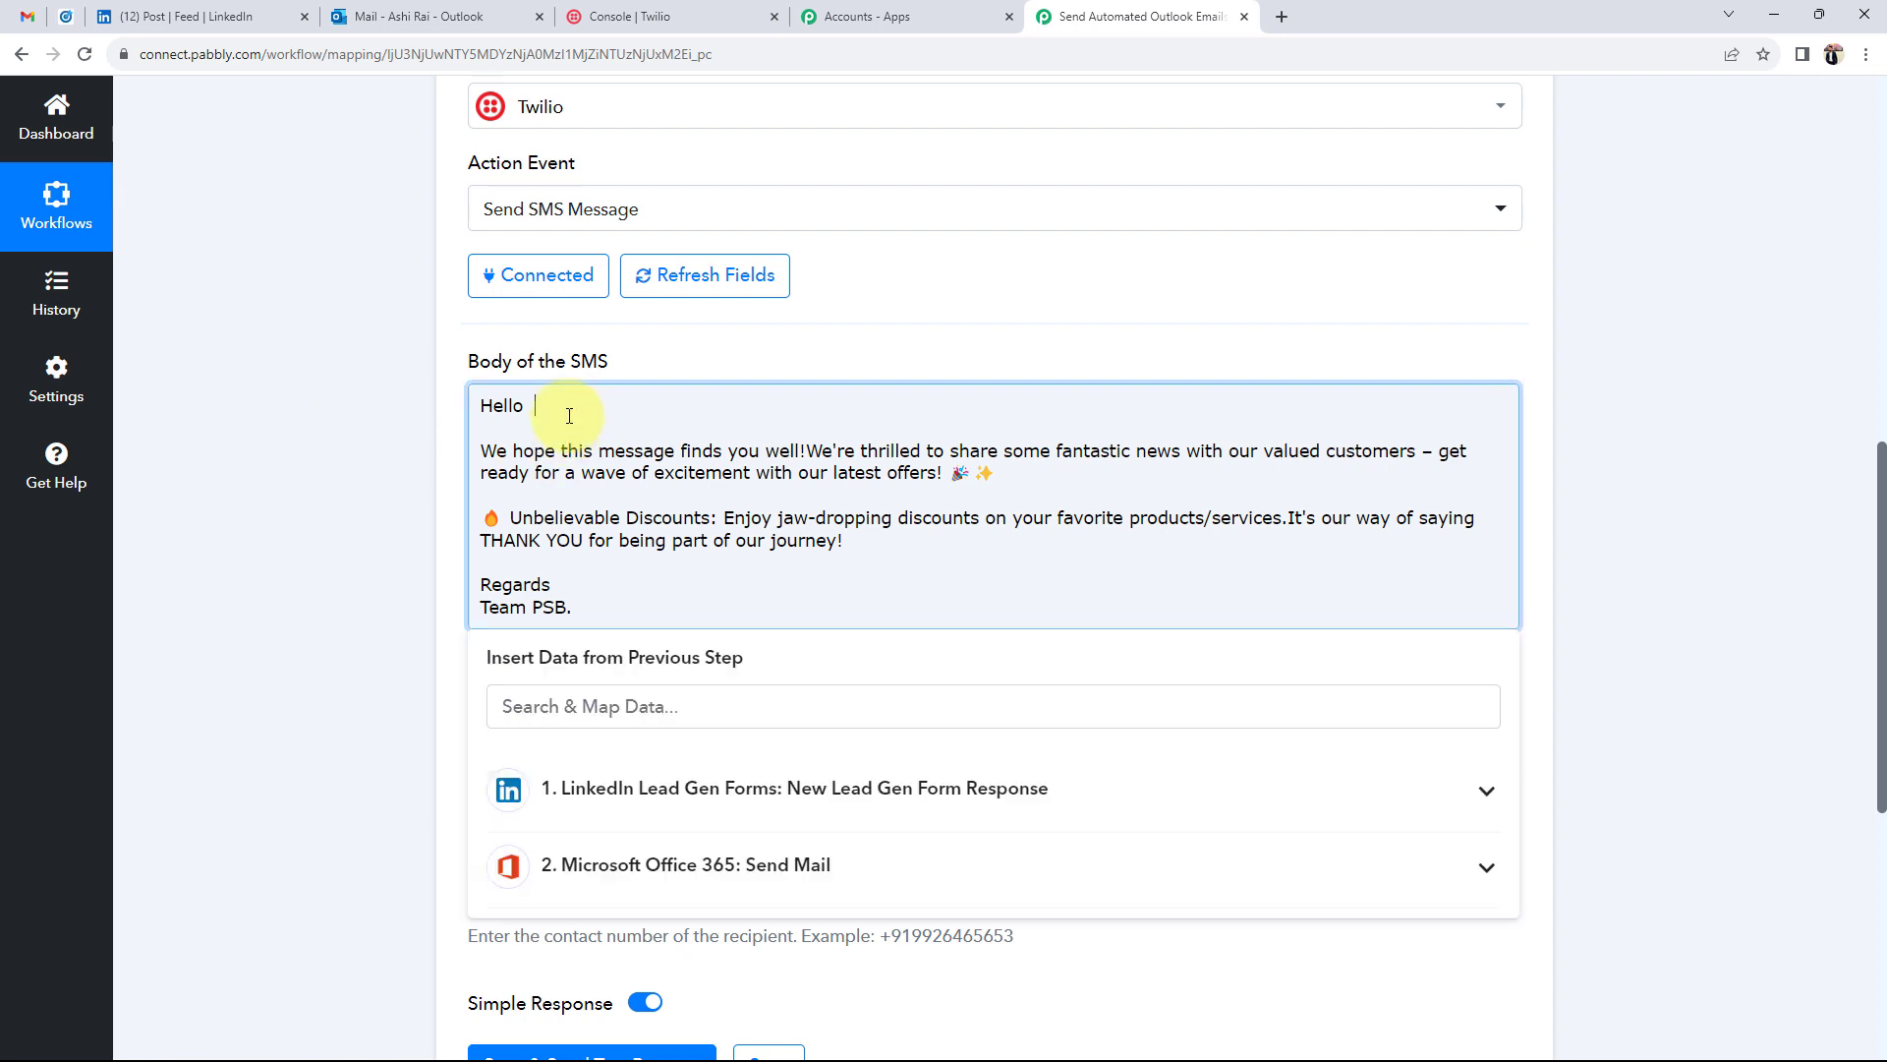
pyautogui.click(595, 786)
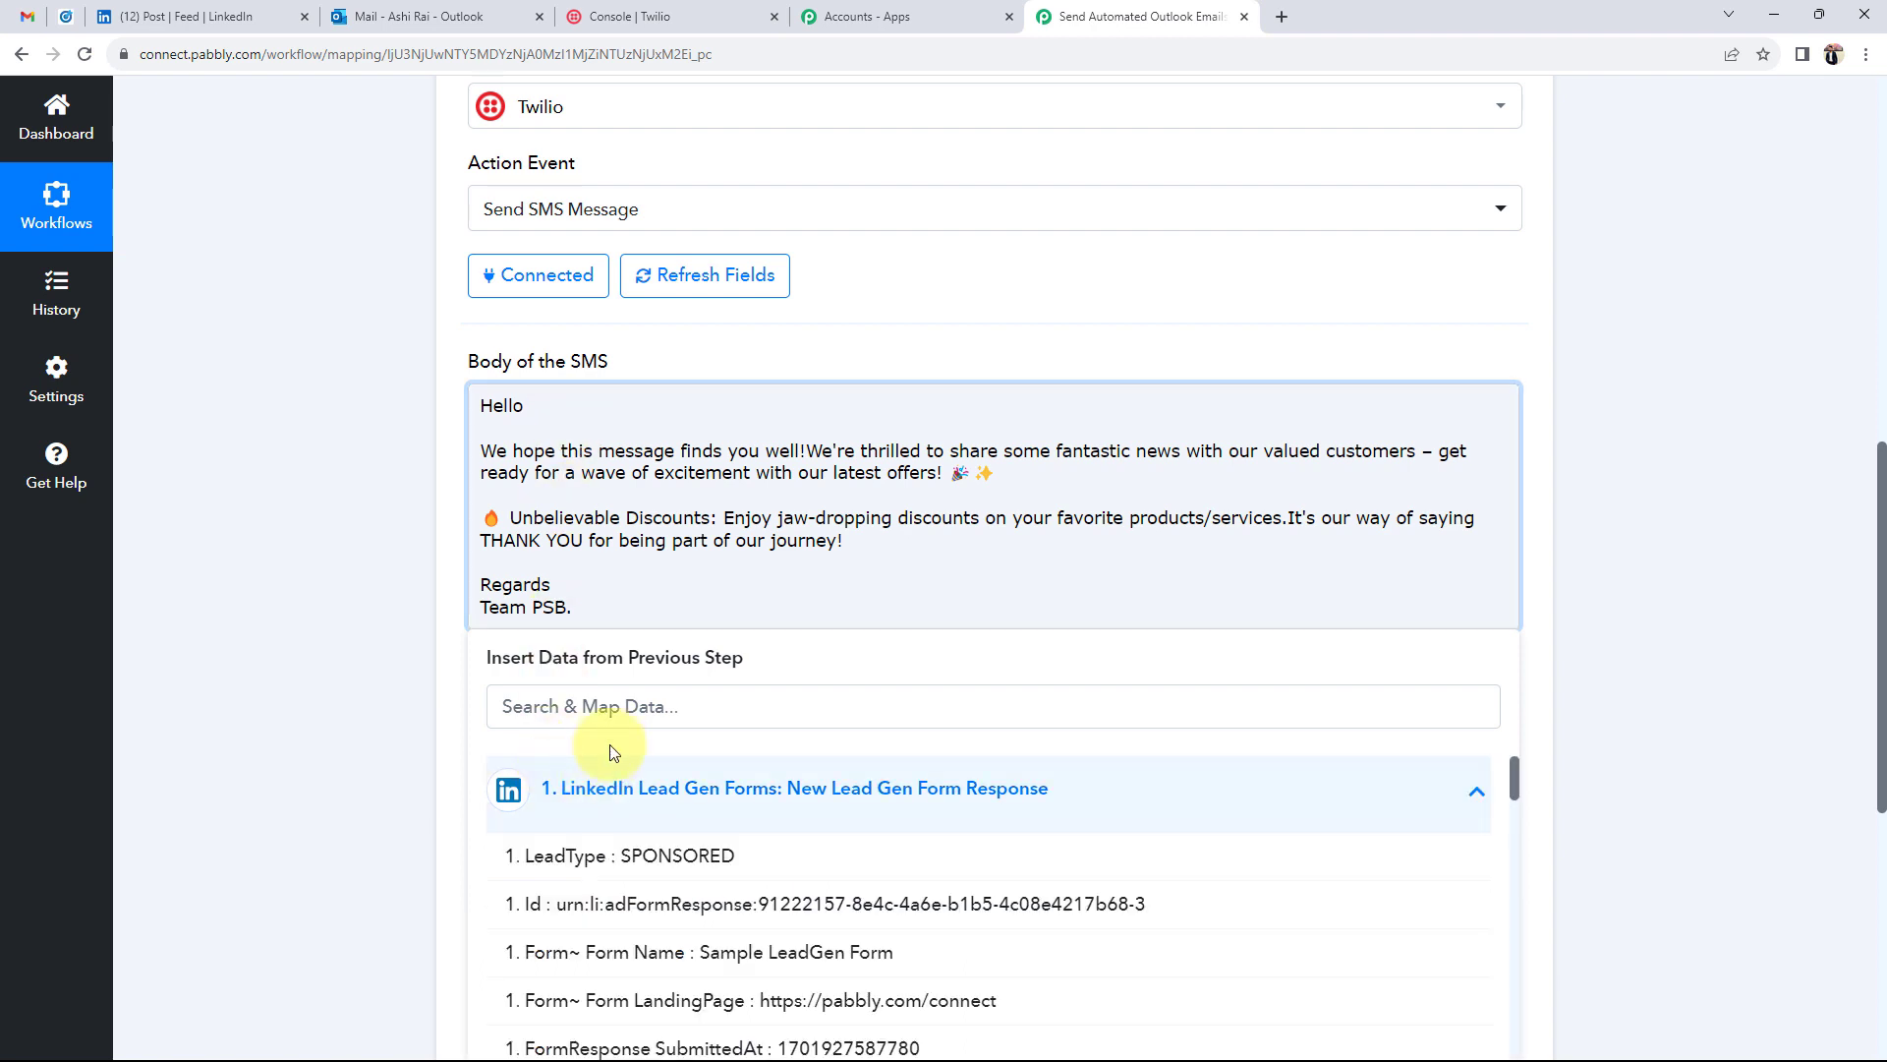
pyautogui.click(615, 704)
pyautogui.write('pabb')
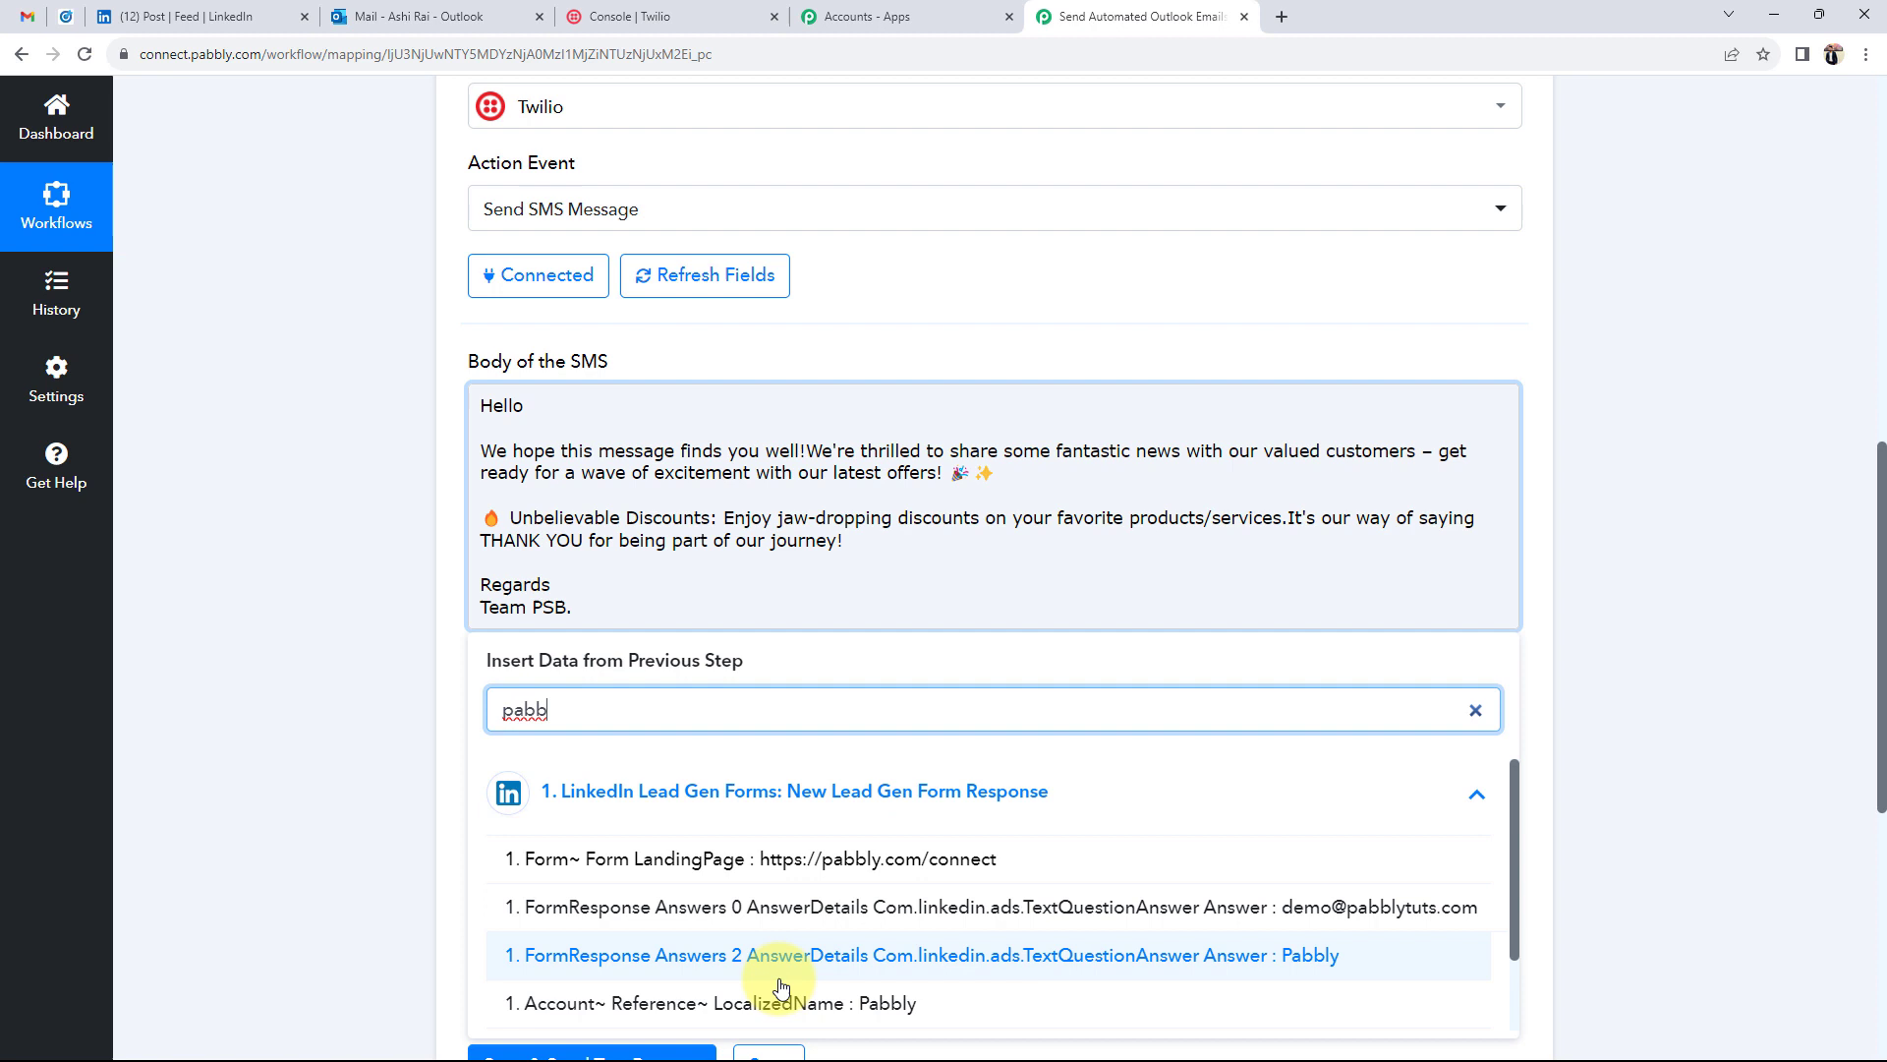
pyautogui.scroll(-1, 782, 986)
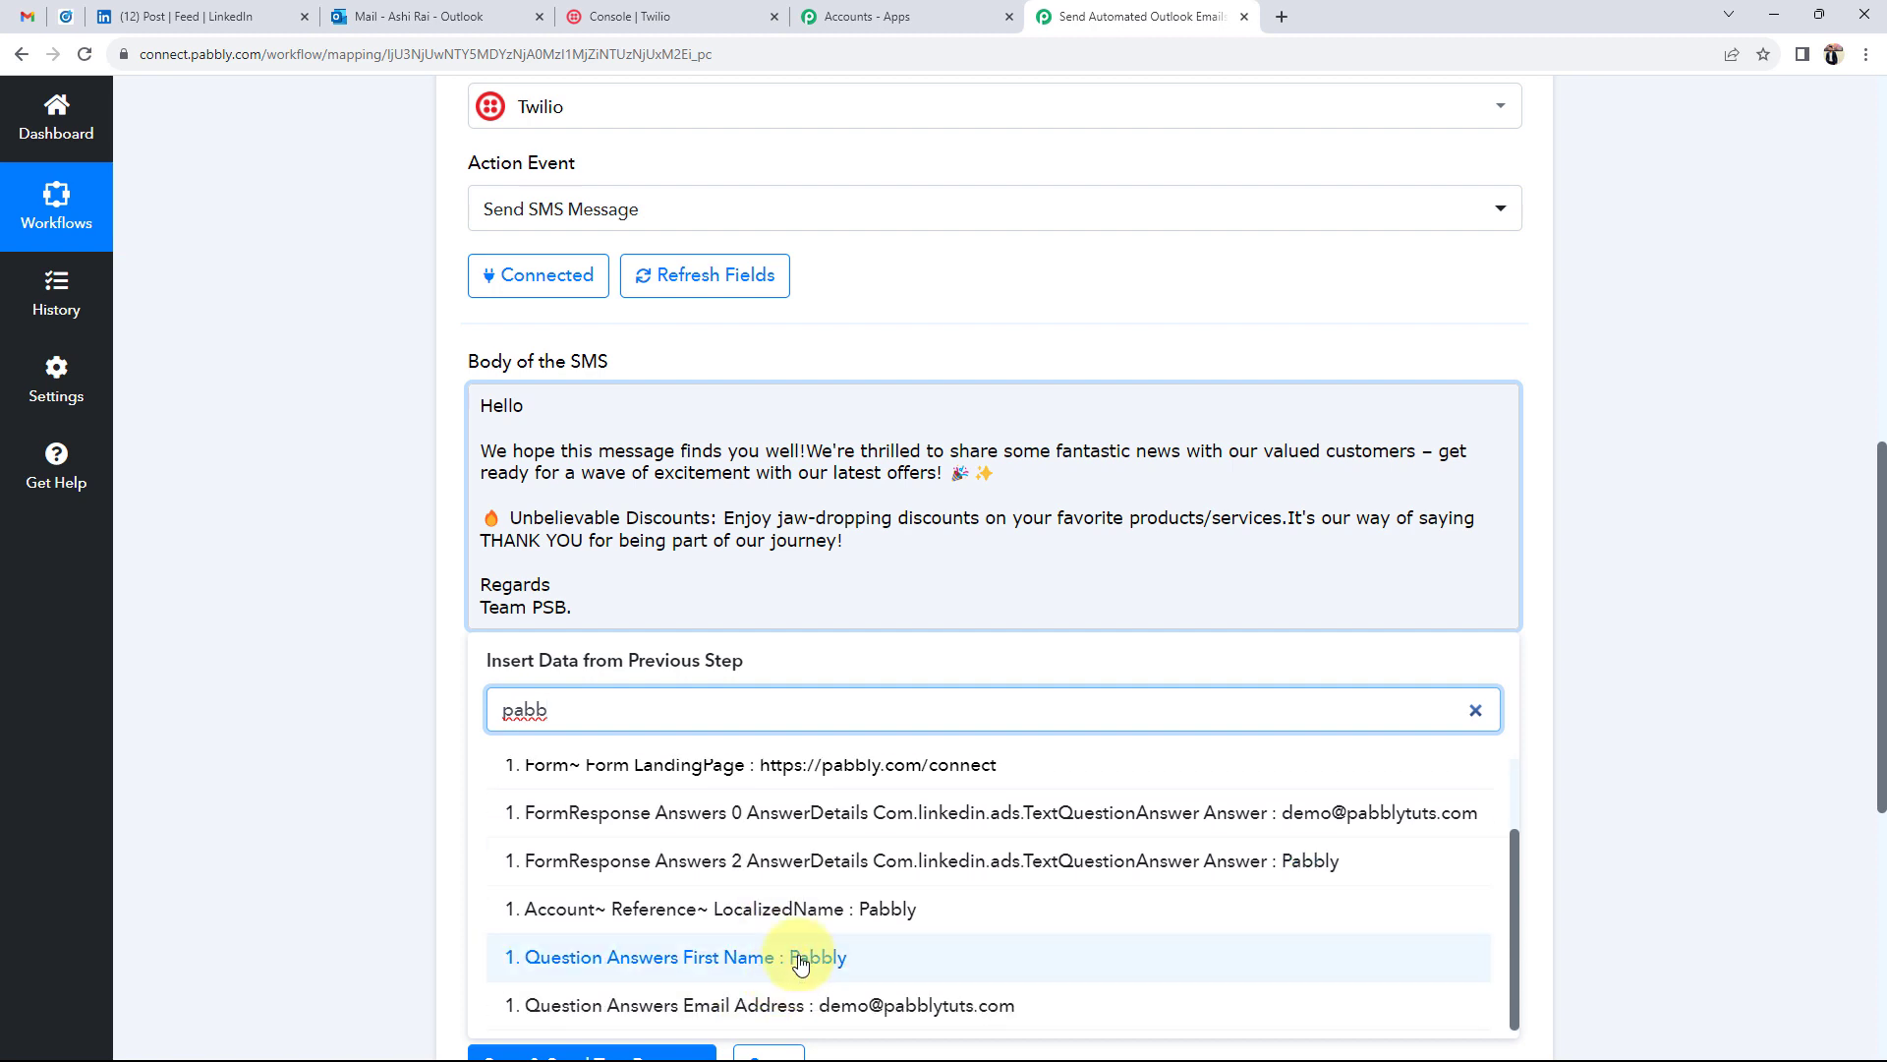
pyautogui.click(798, 724)
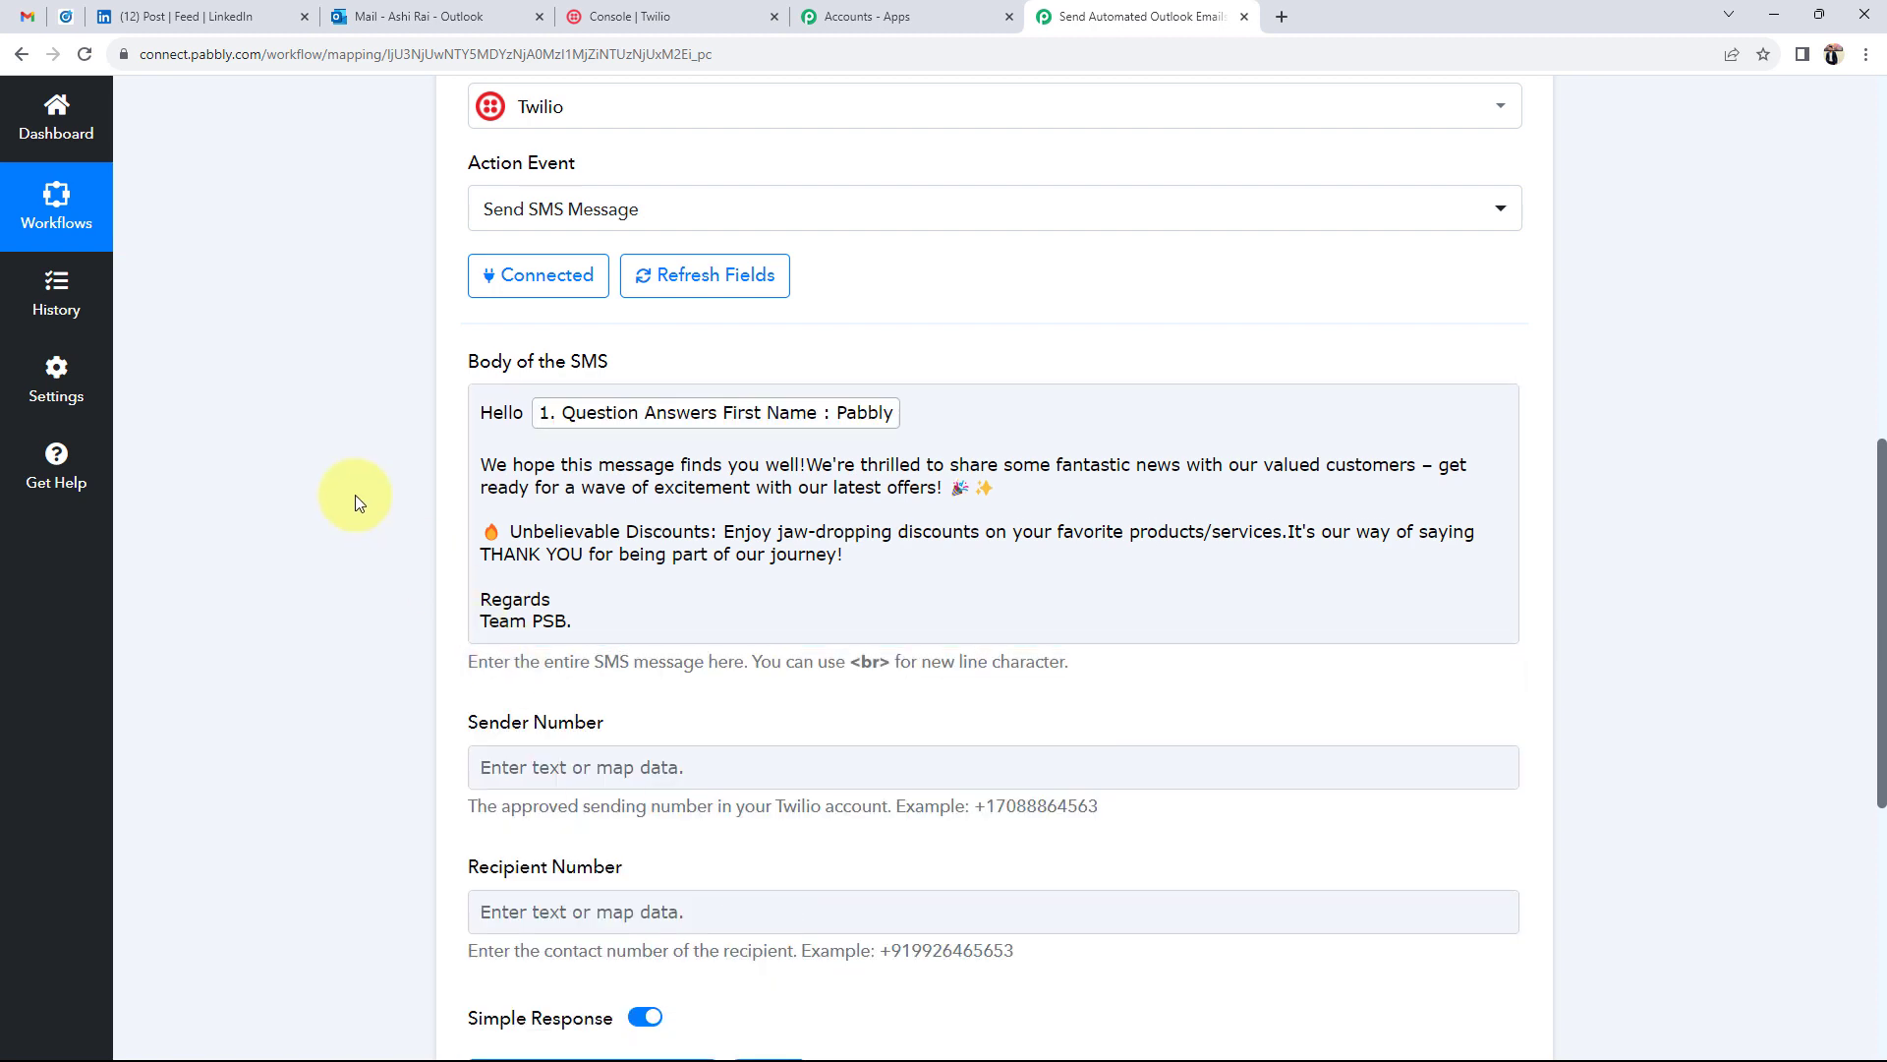
# Step: Copy the Twilio phone number from the Twilio console and enter it as the SMS action's Sender Number
pyautogui.click(495, 539)
pyautogui.scroll(-2, 324, 522)
pyautogui.click(523, 575)
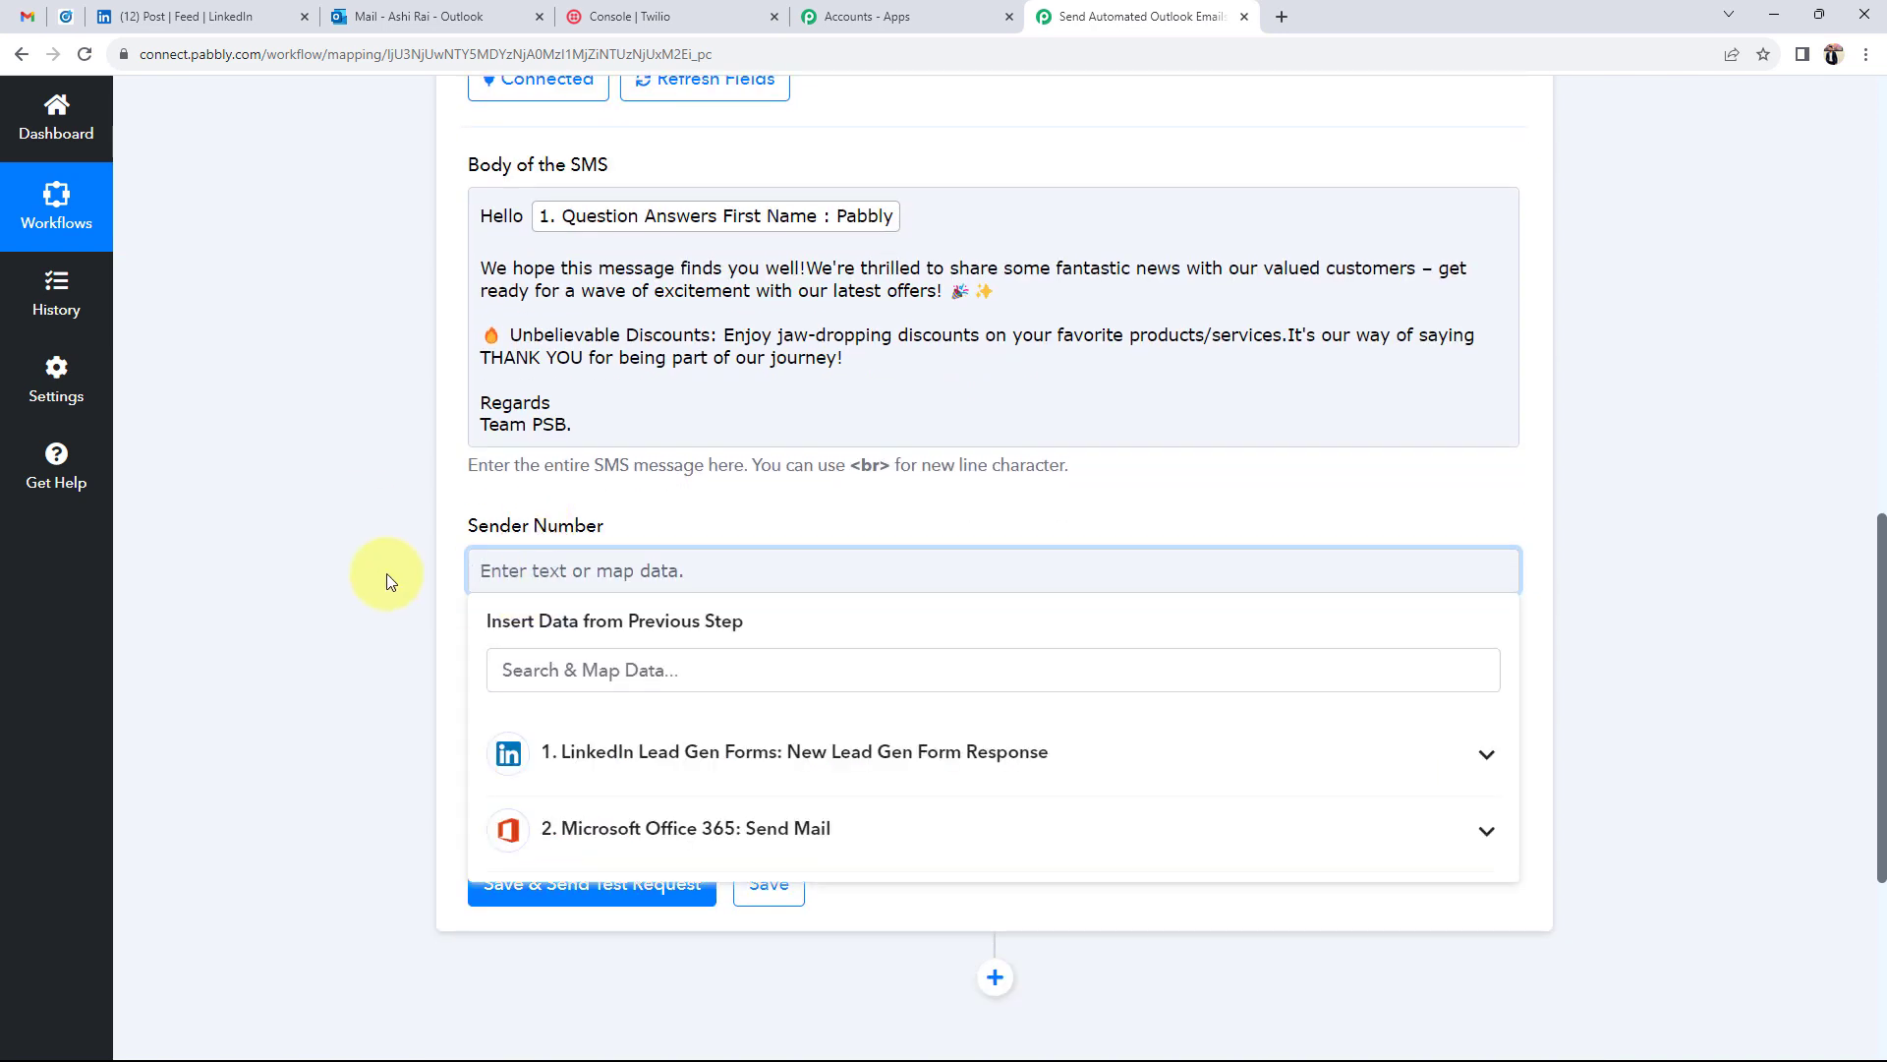
pyautogui.click(630, 13)
pyautogui.click(971, 884)
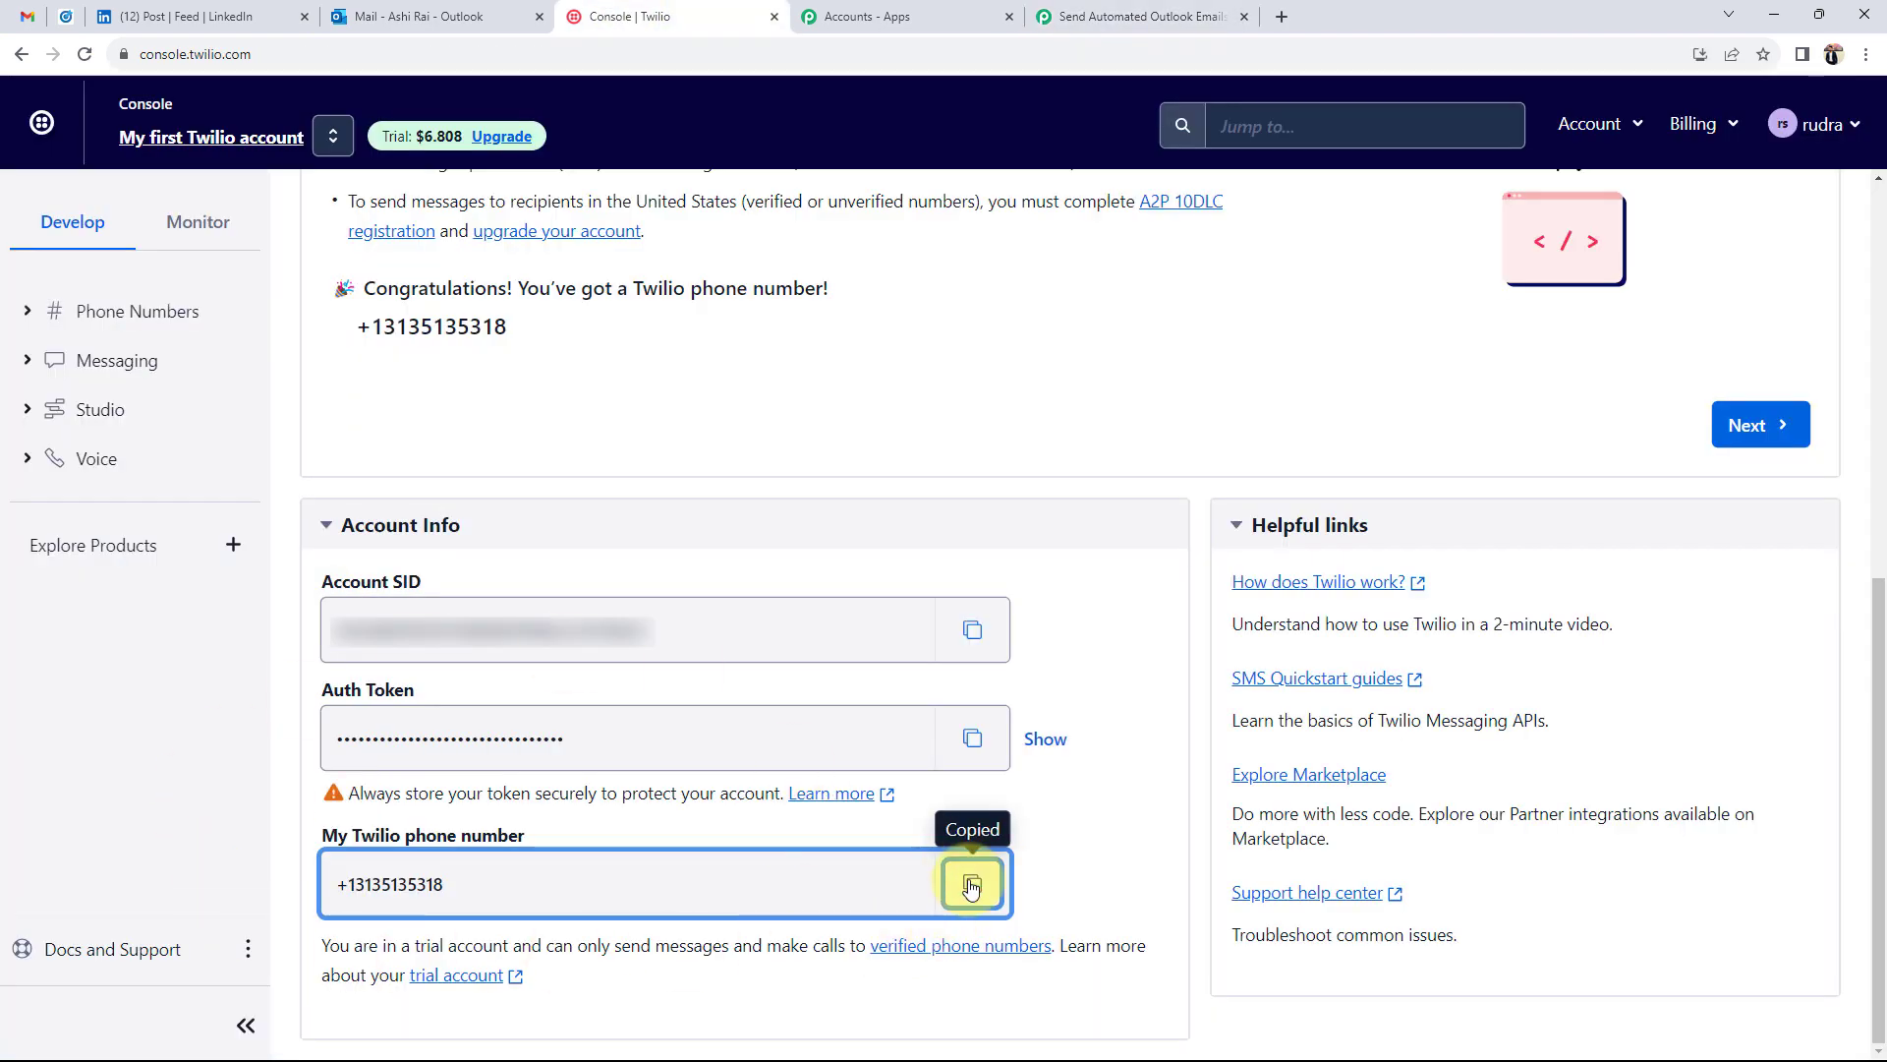
pyautogui.click(1140, 16)
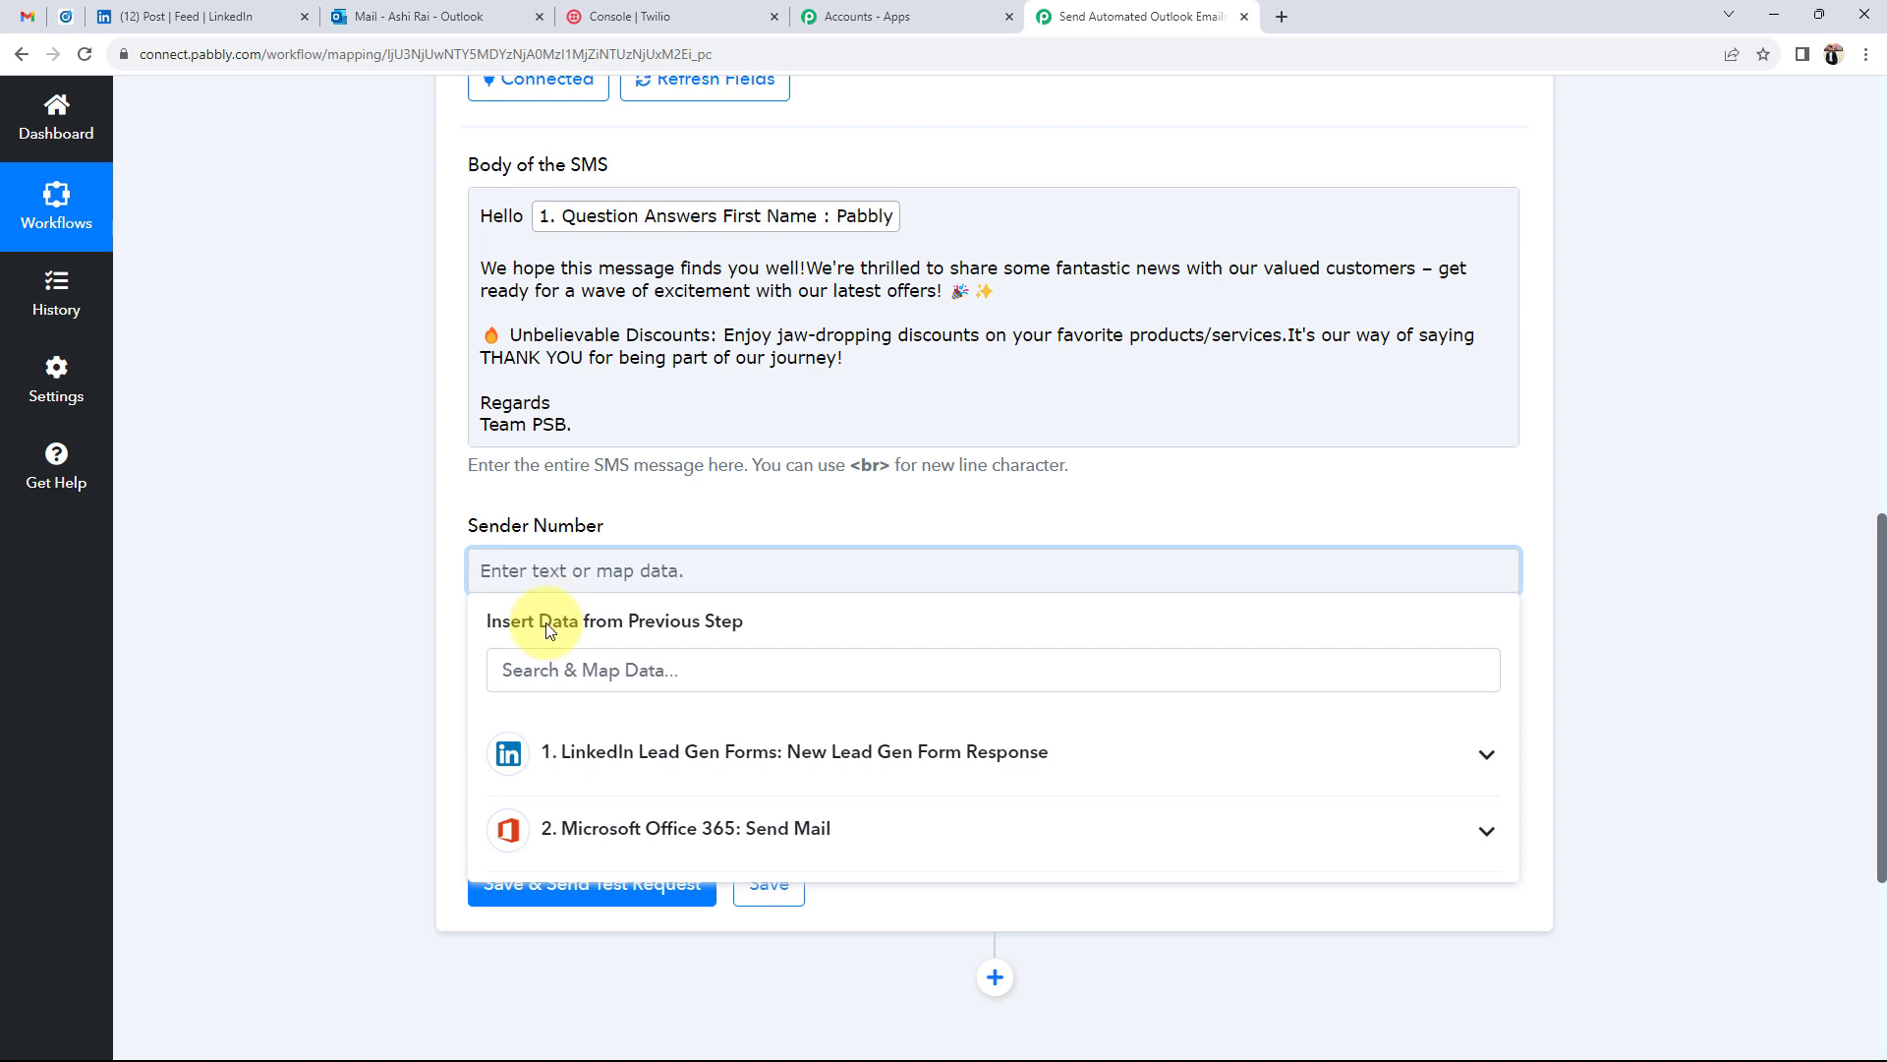
pyautogui.hotkey('ctrl', 'v')
pyautogui.click(280, 663)
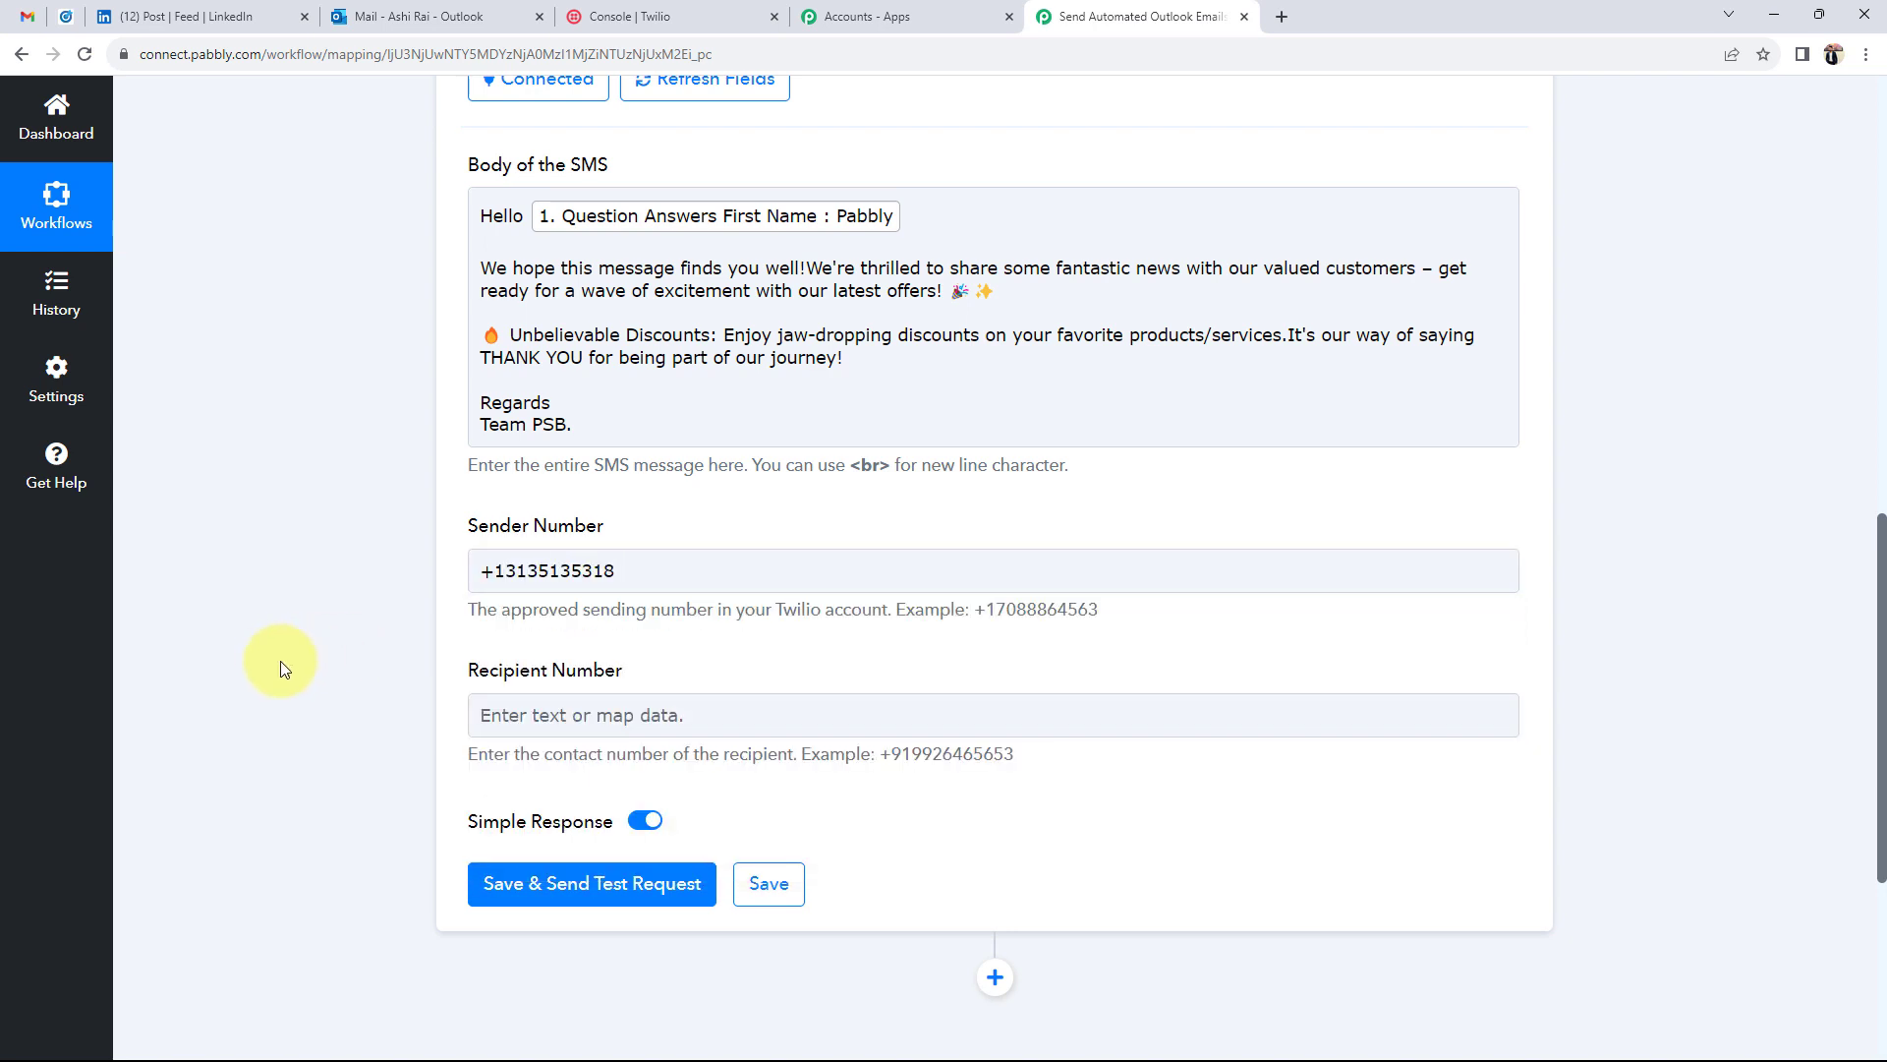
# Step: Map the LinkedIn trigger's FormResponse Answers 1 AnswerDetails TextQuestionAnswer Answer field as the Recipient Number
pyautogui.scroll(-3, 280, 663)
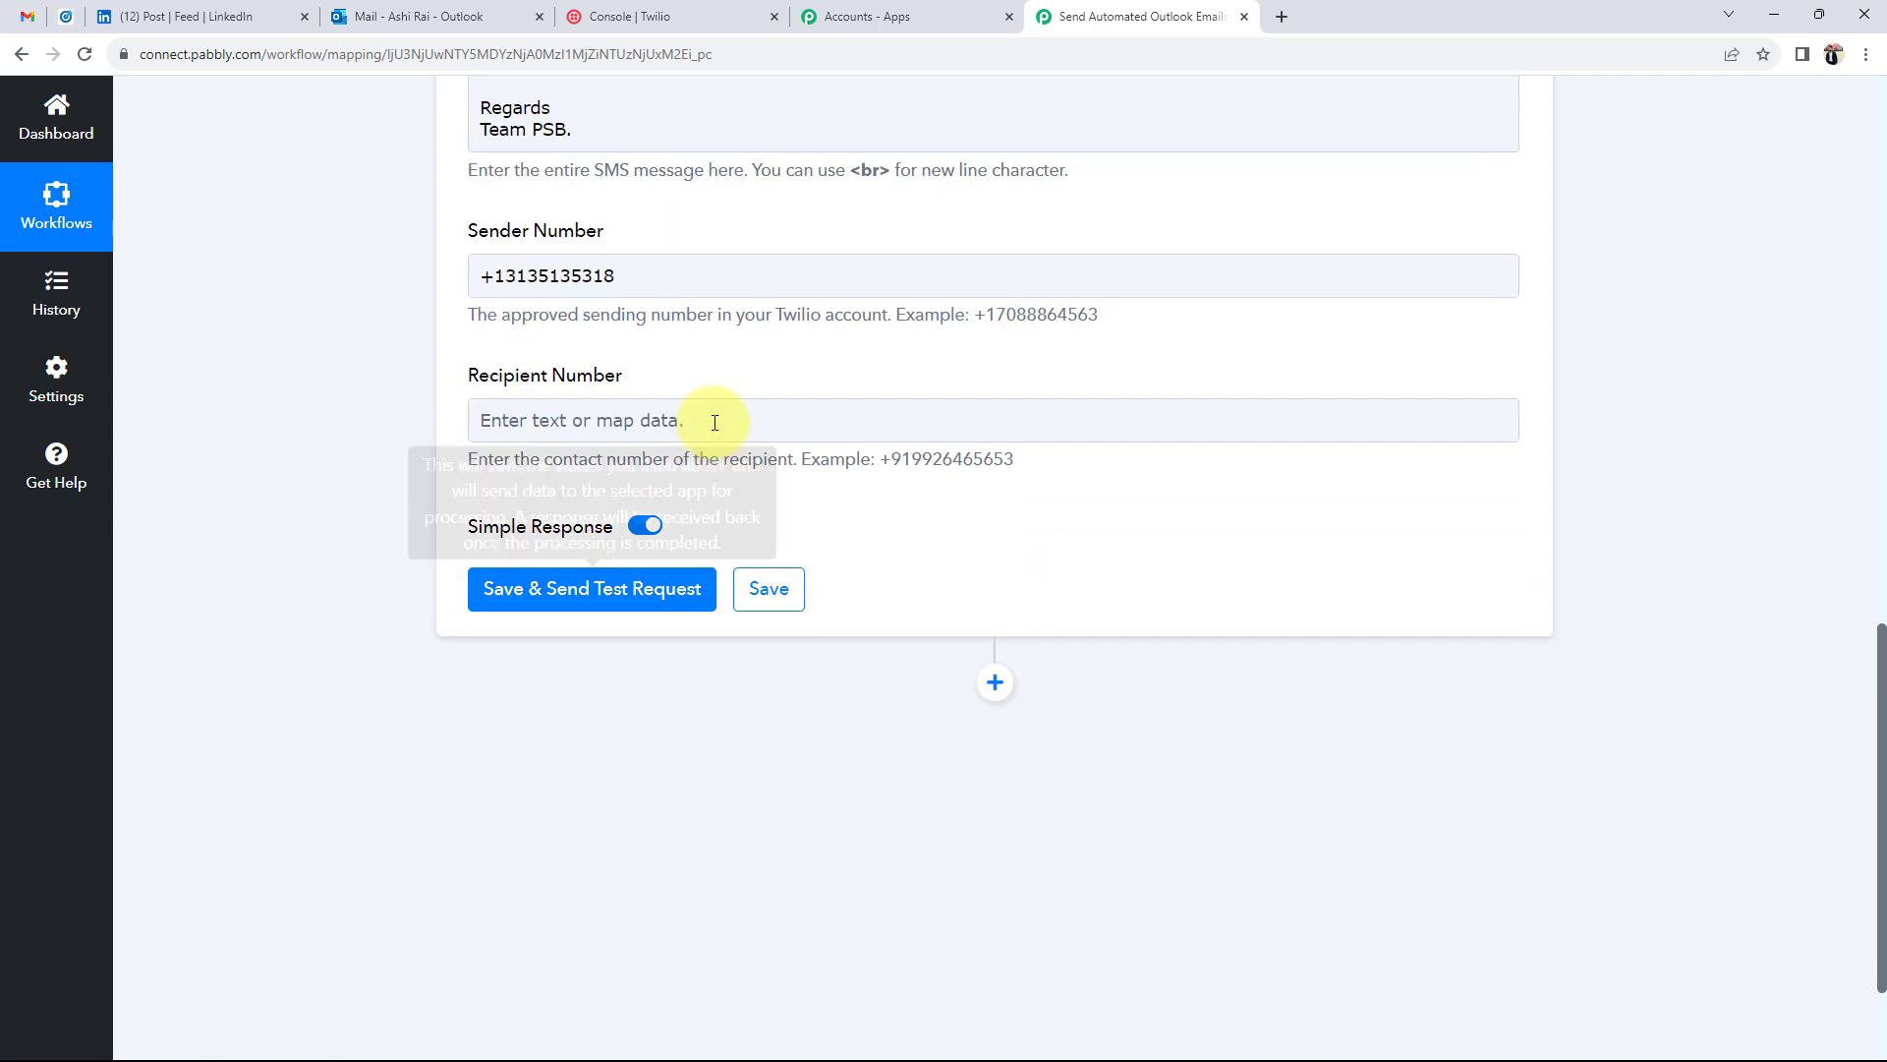
pyautogui.click(648, 417)
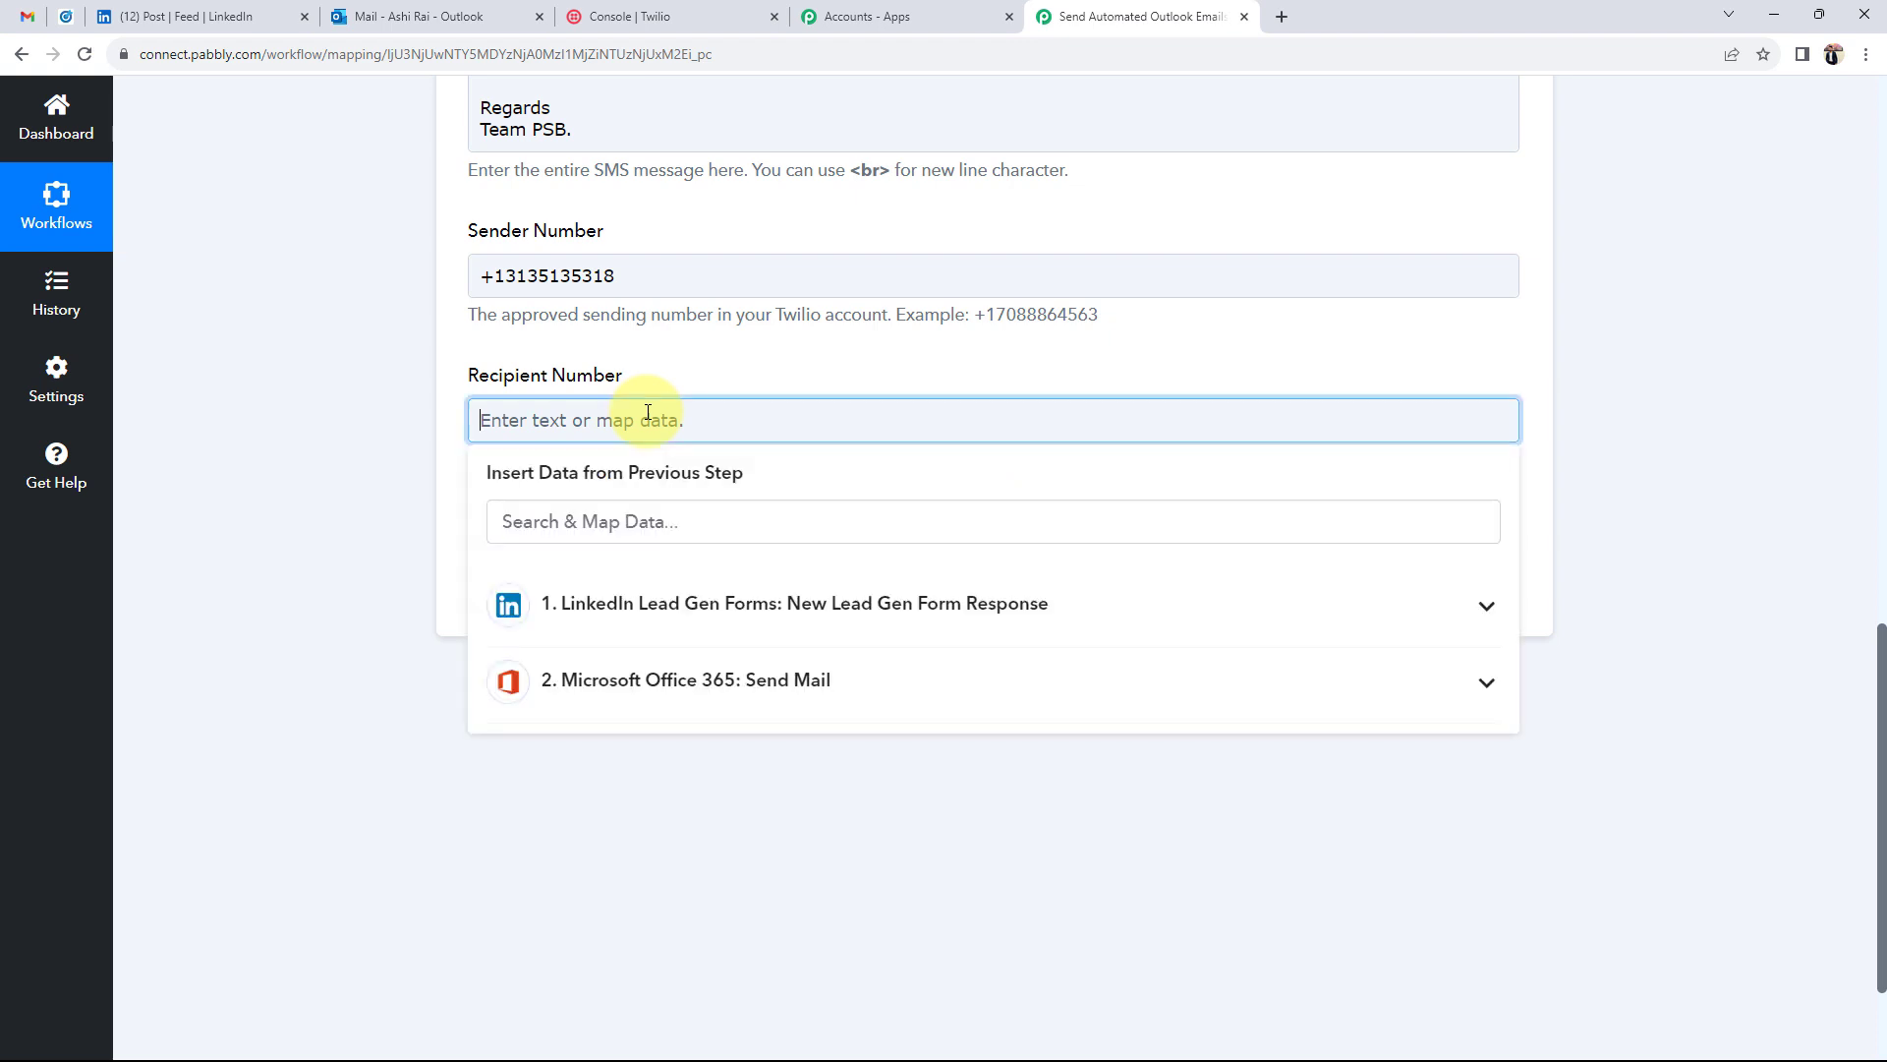
pyautogui.click(654, 608)
pyautogui.scroll(-10, 787, 787)
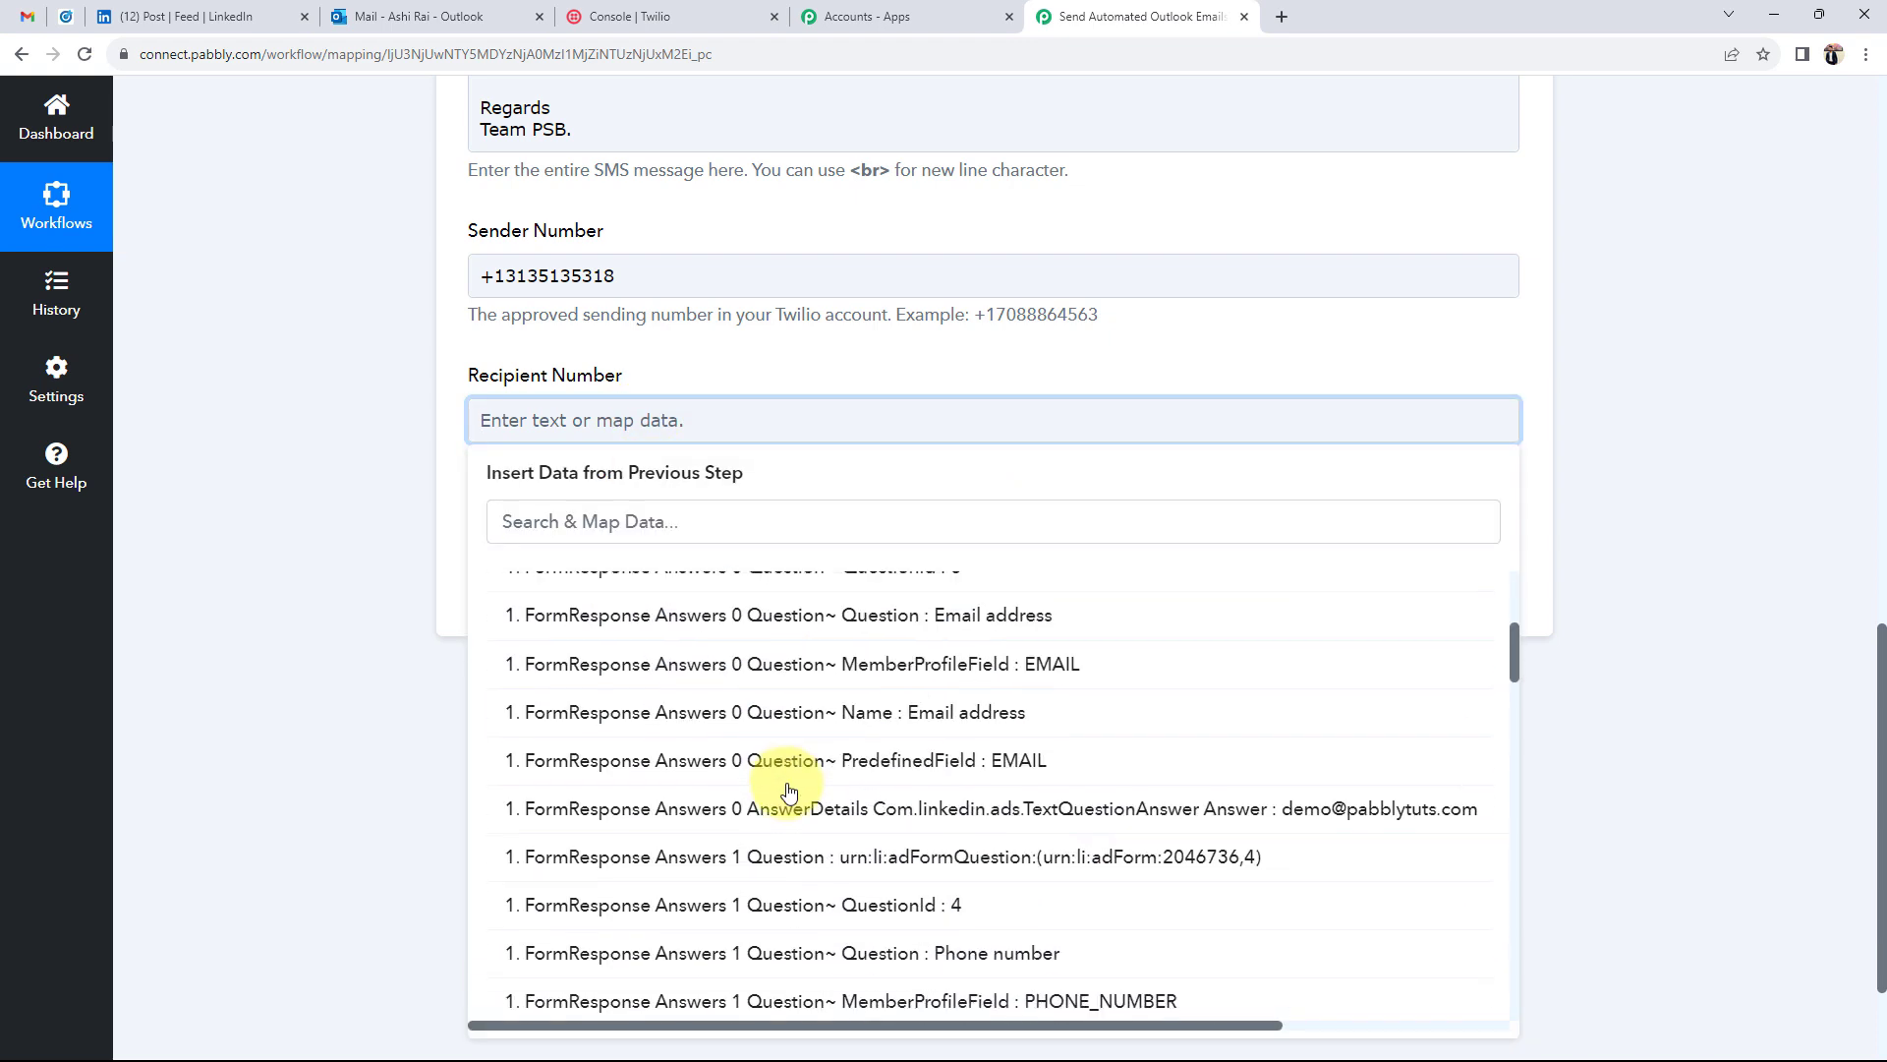
pyautogui.click(1138, 853)
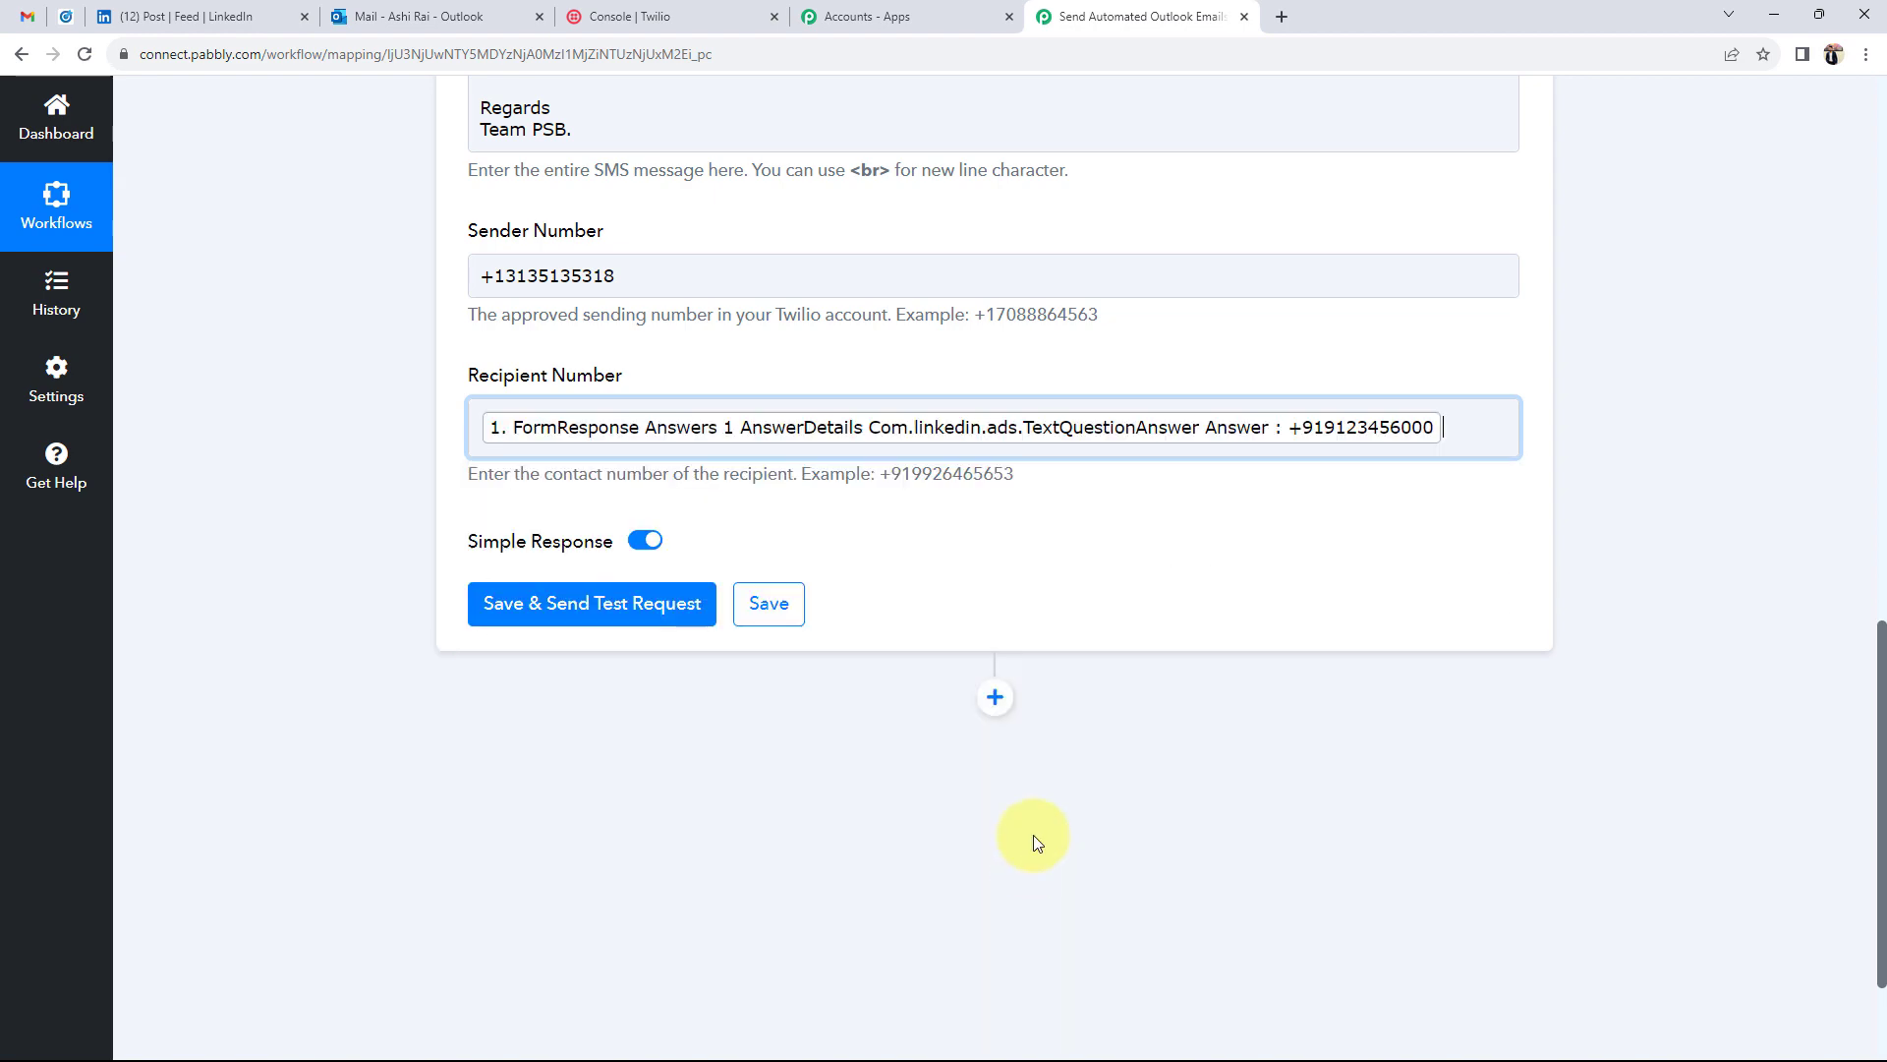
pyautogui.click(431, 496)
# Step: Save the Twilio SMS action, send a test request, and review the response received
pyautogui.scroll(2, 214, 570)
pyautogui.scroll(2, 215, 569)
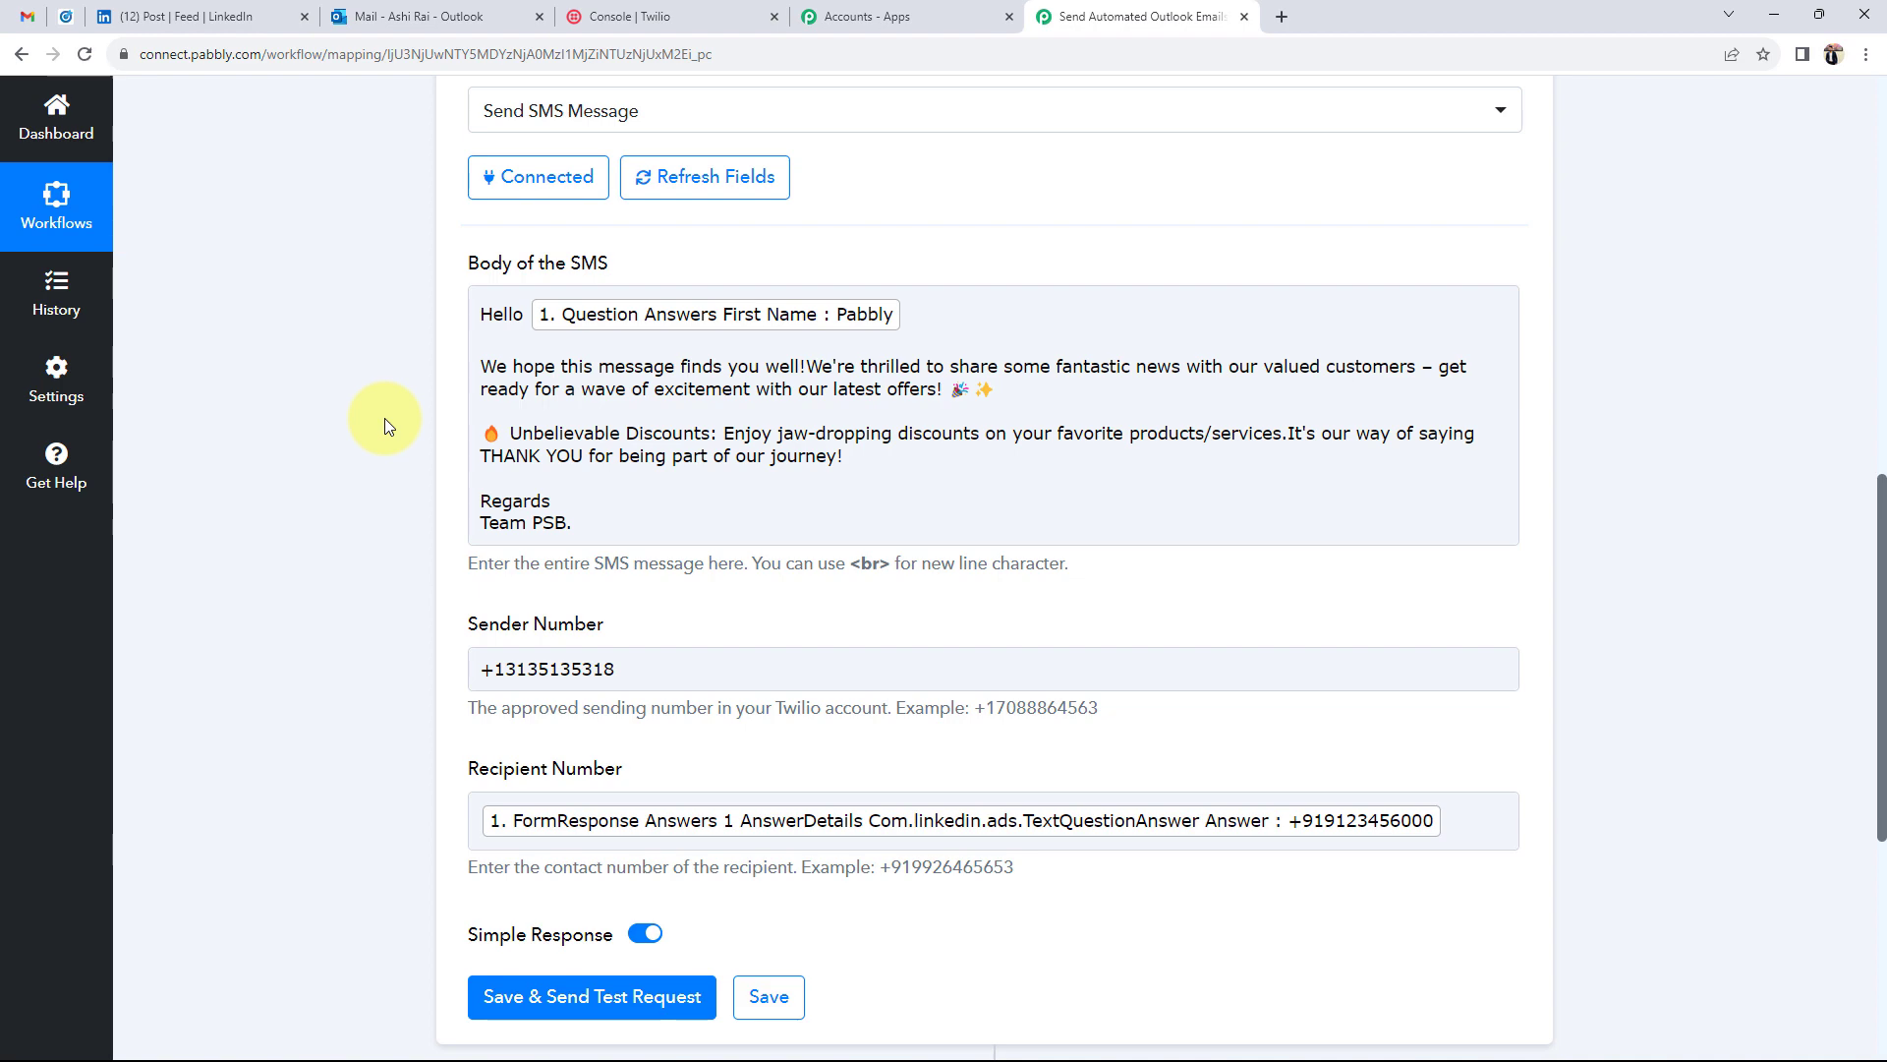
pyautogui.scroll(-6, 386, 417)
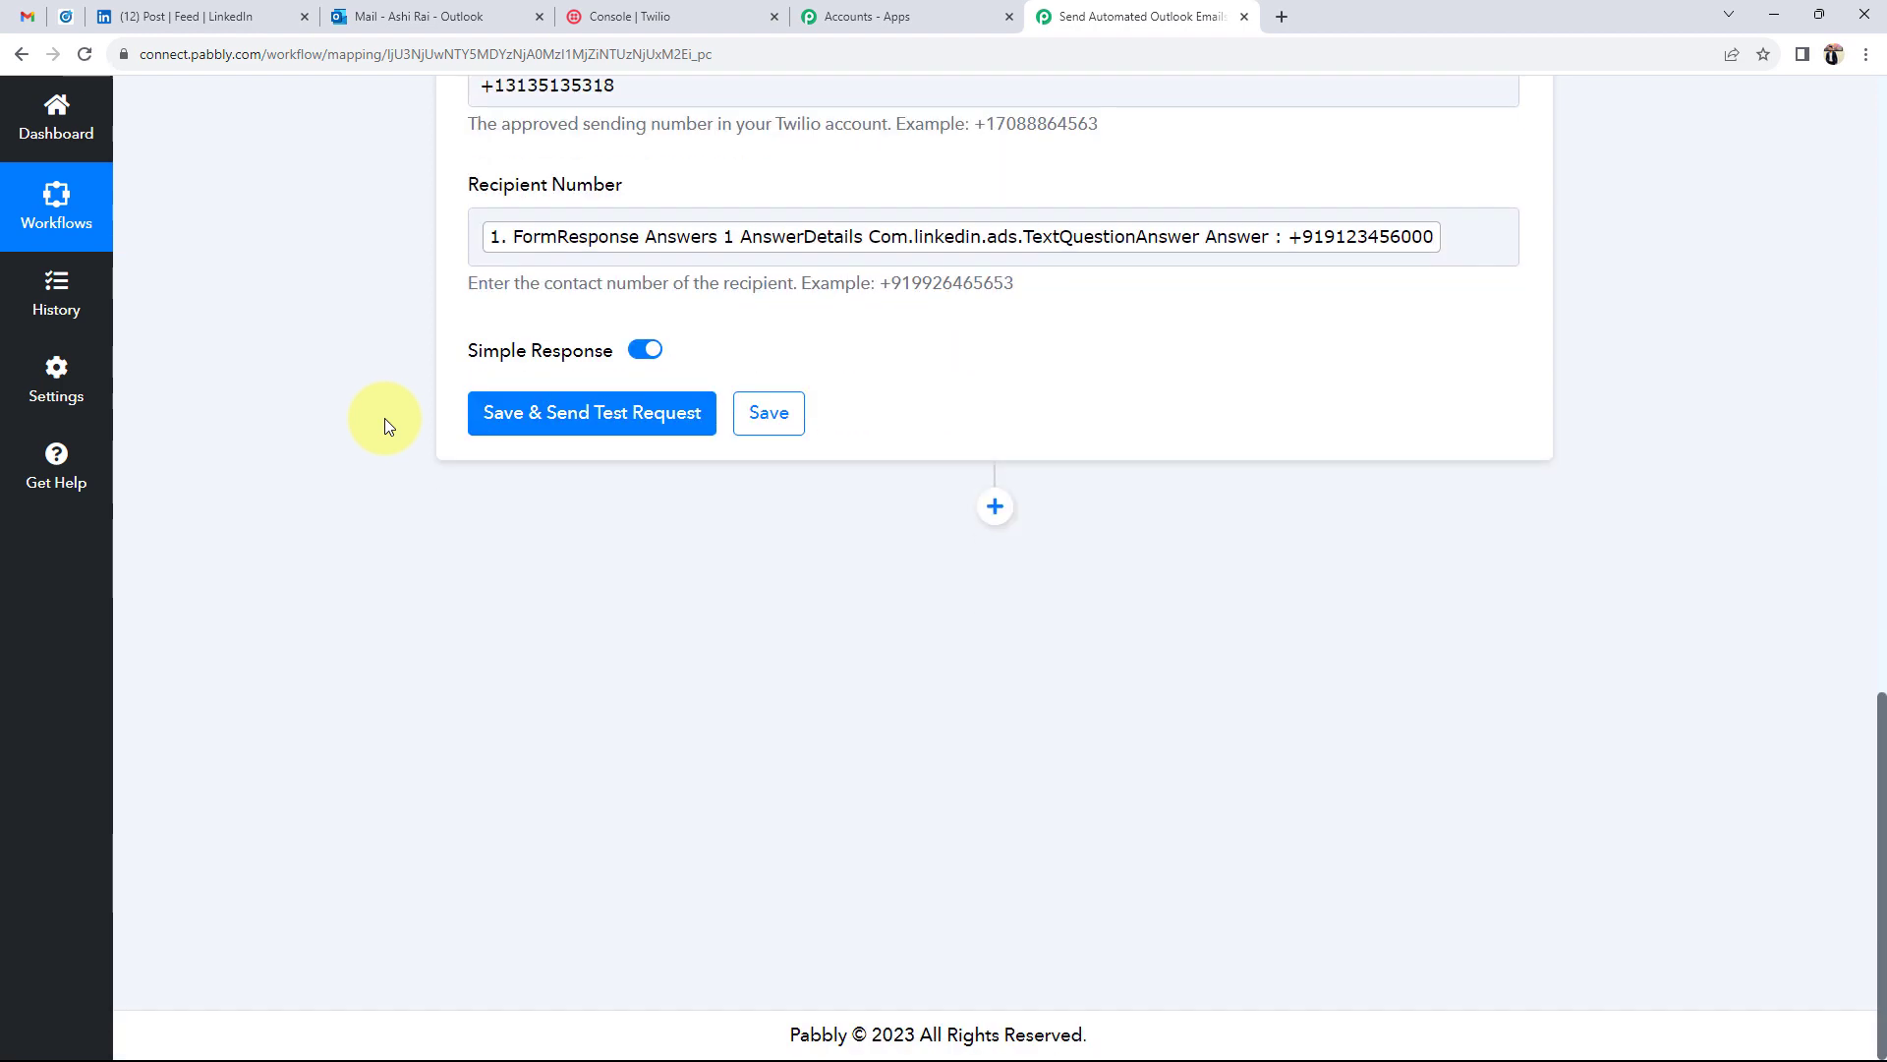
pyautogui.click(567, 405)
pyautogui.scroll(-5, 565, 399)
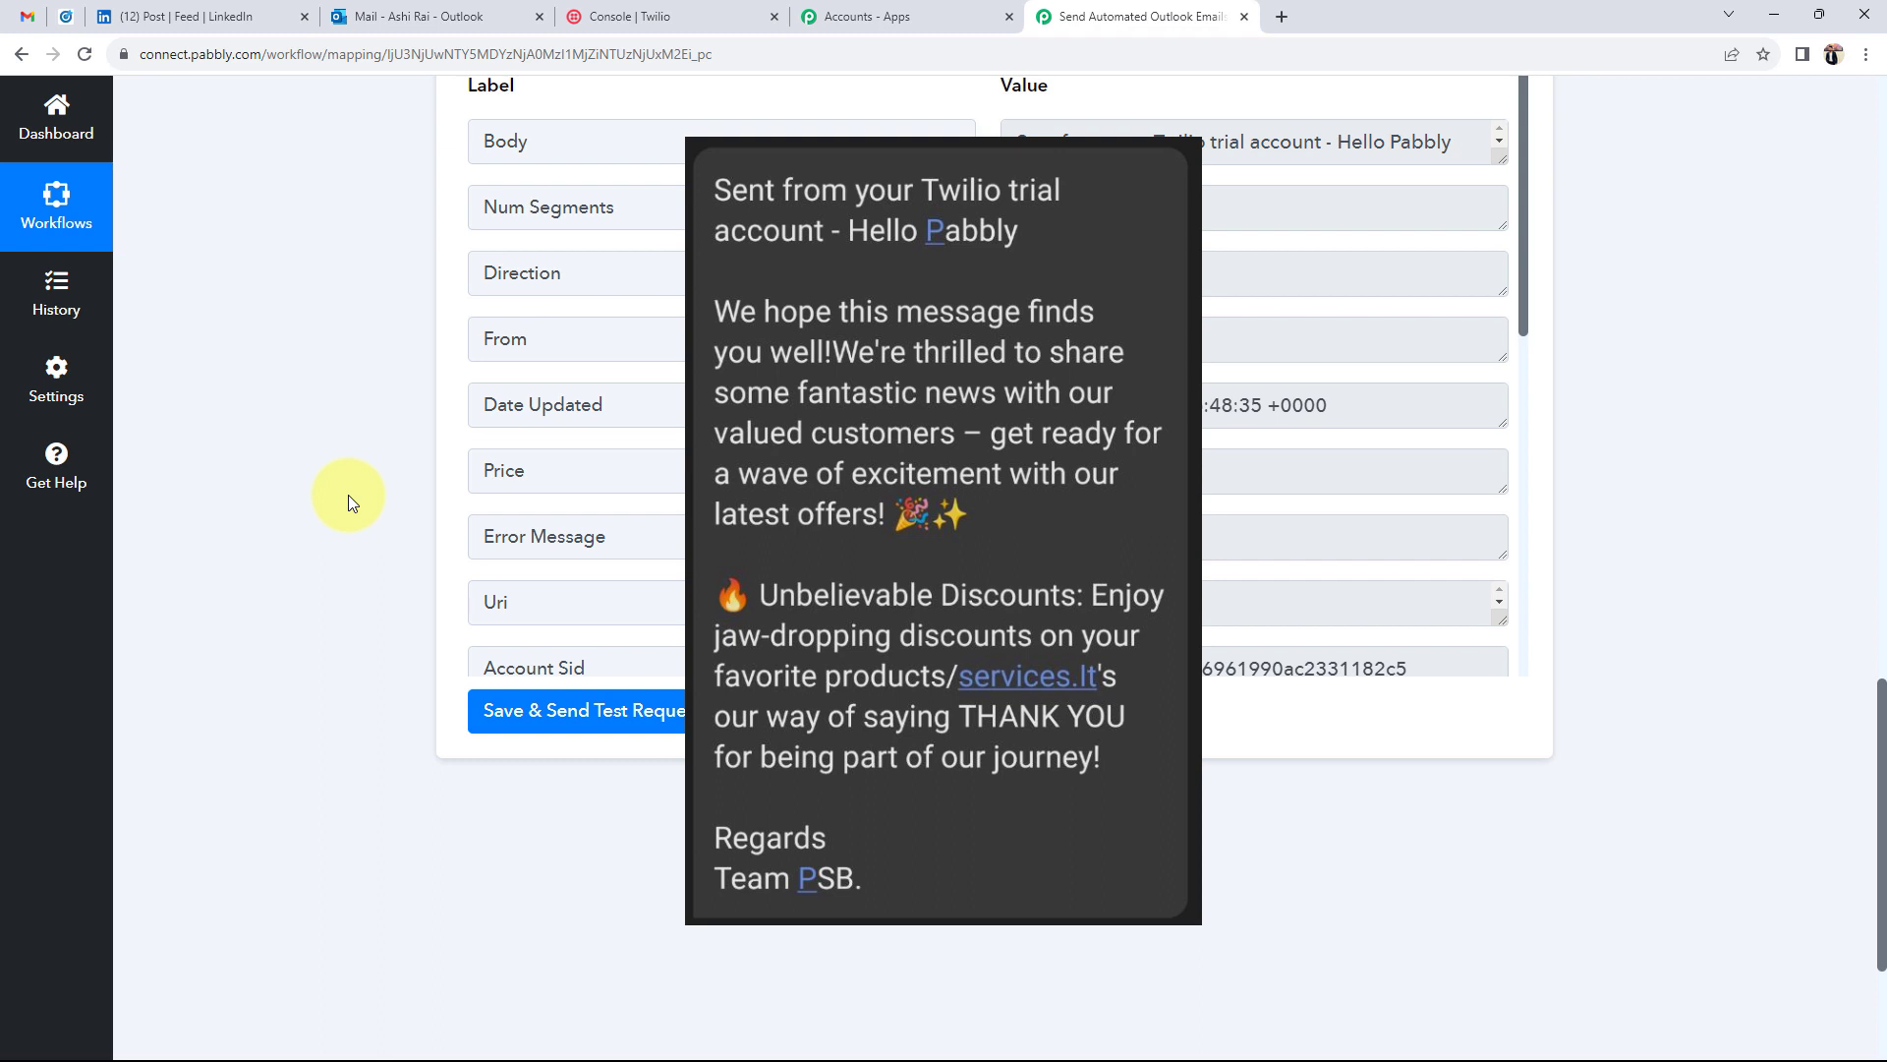
# Step: Collapse the Twilio Send SMS Message action and review the complete three-step workflow
pyautogui.scroll(10, 202, 653)
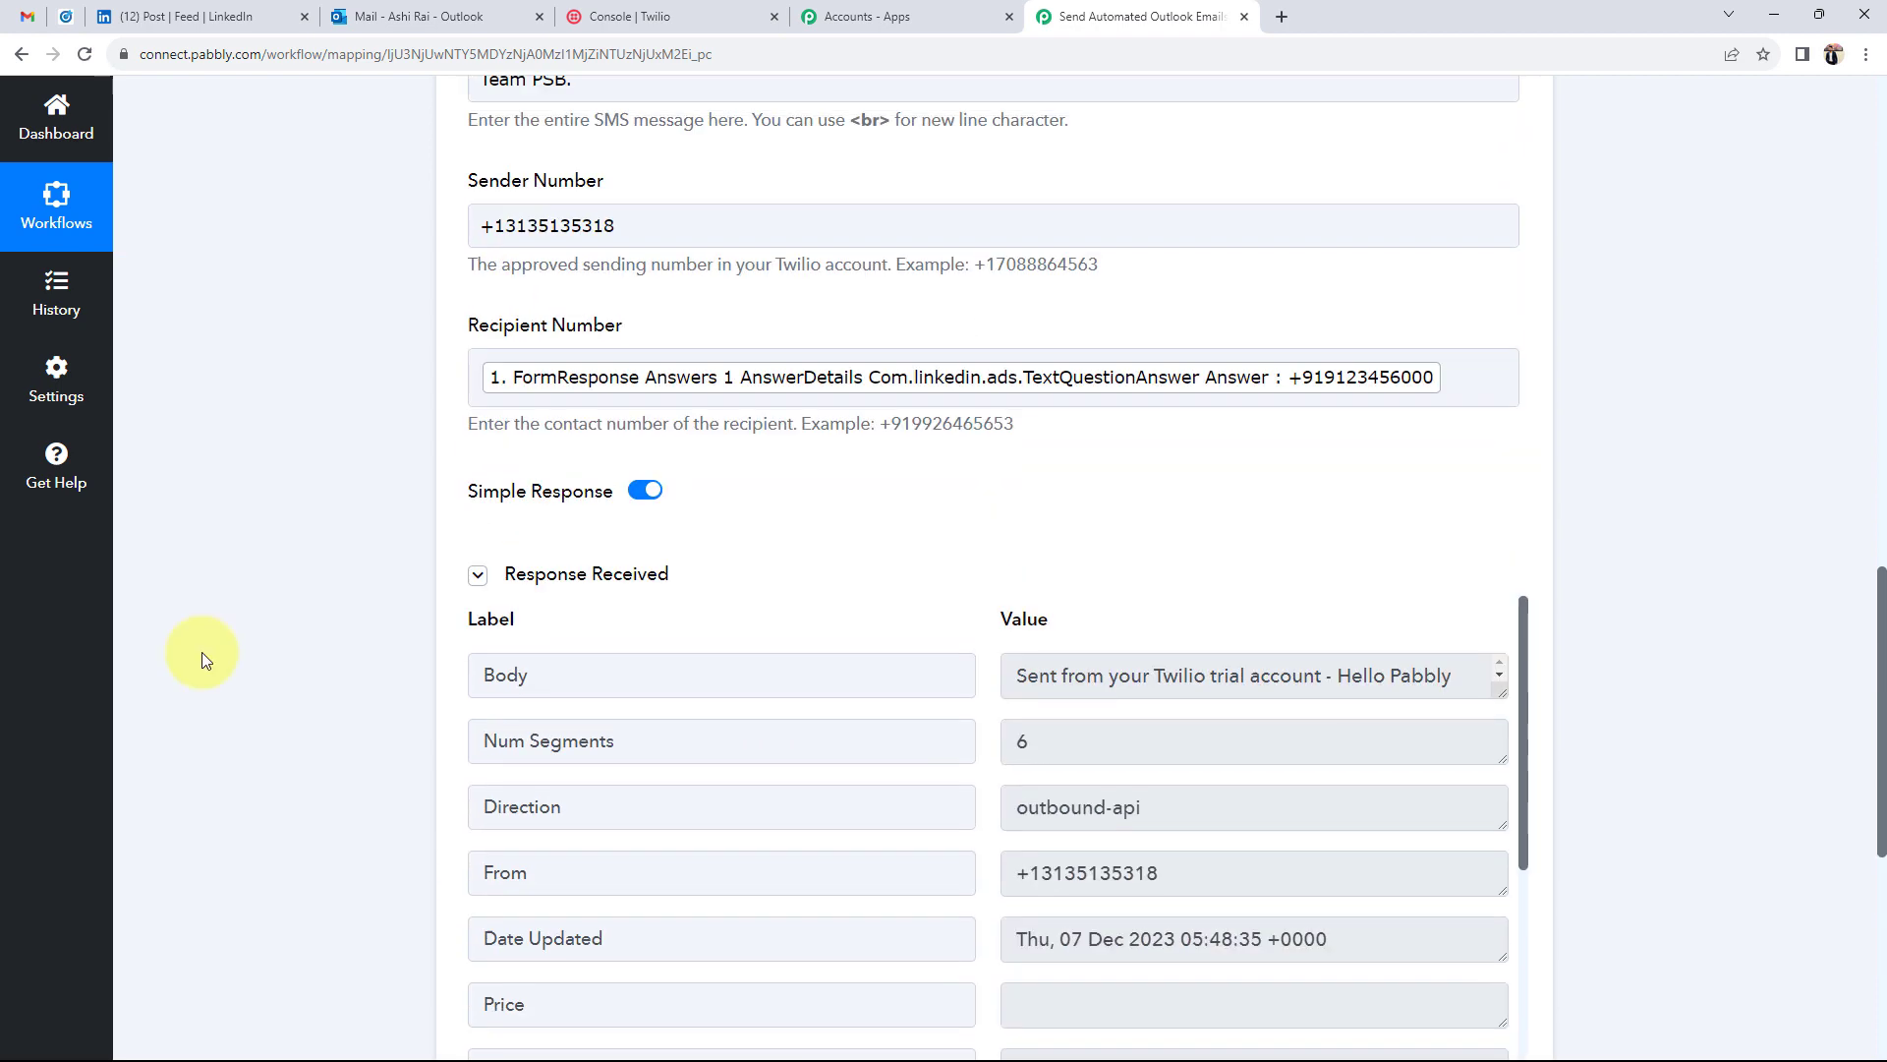
pyautogui.scroll(4, 201, 654)
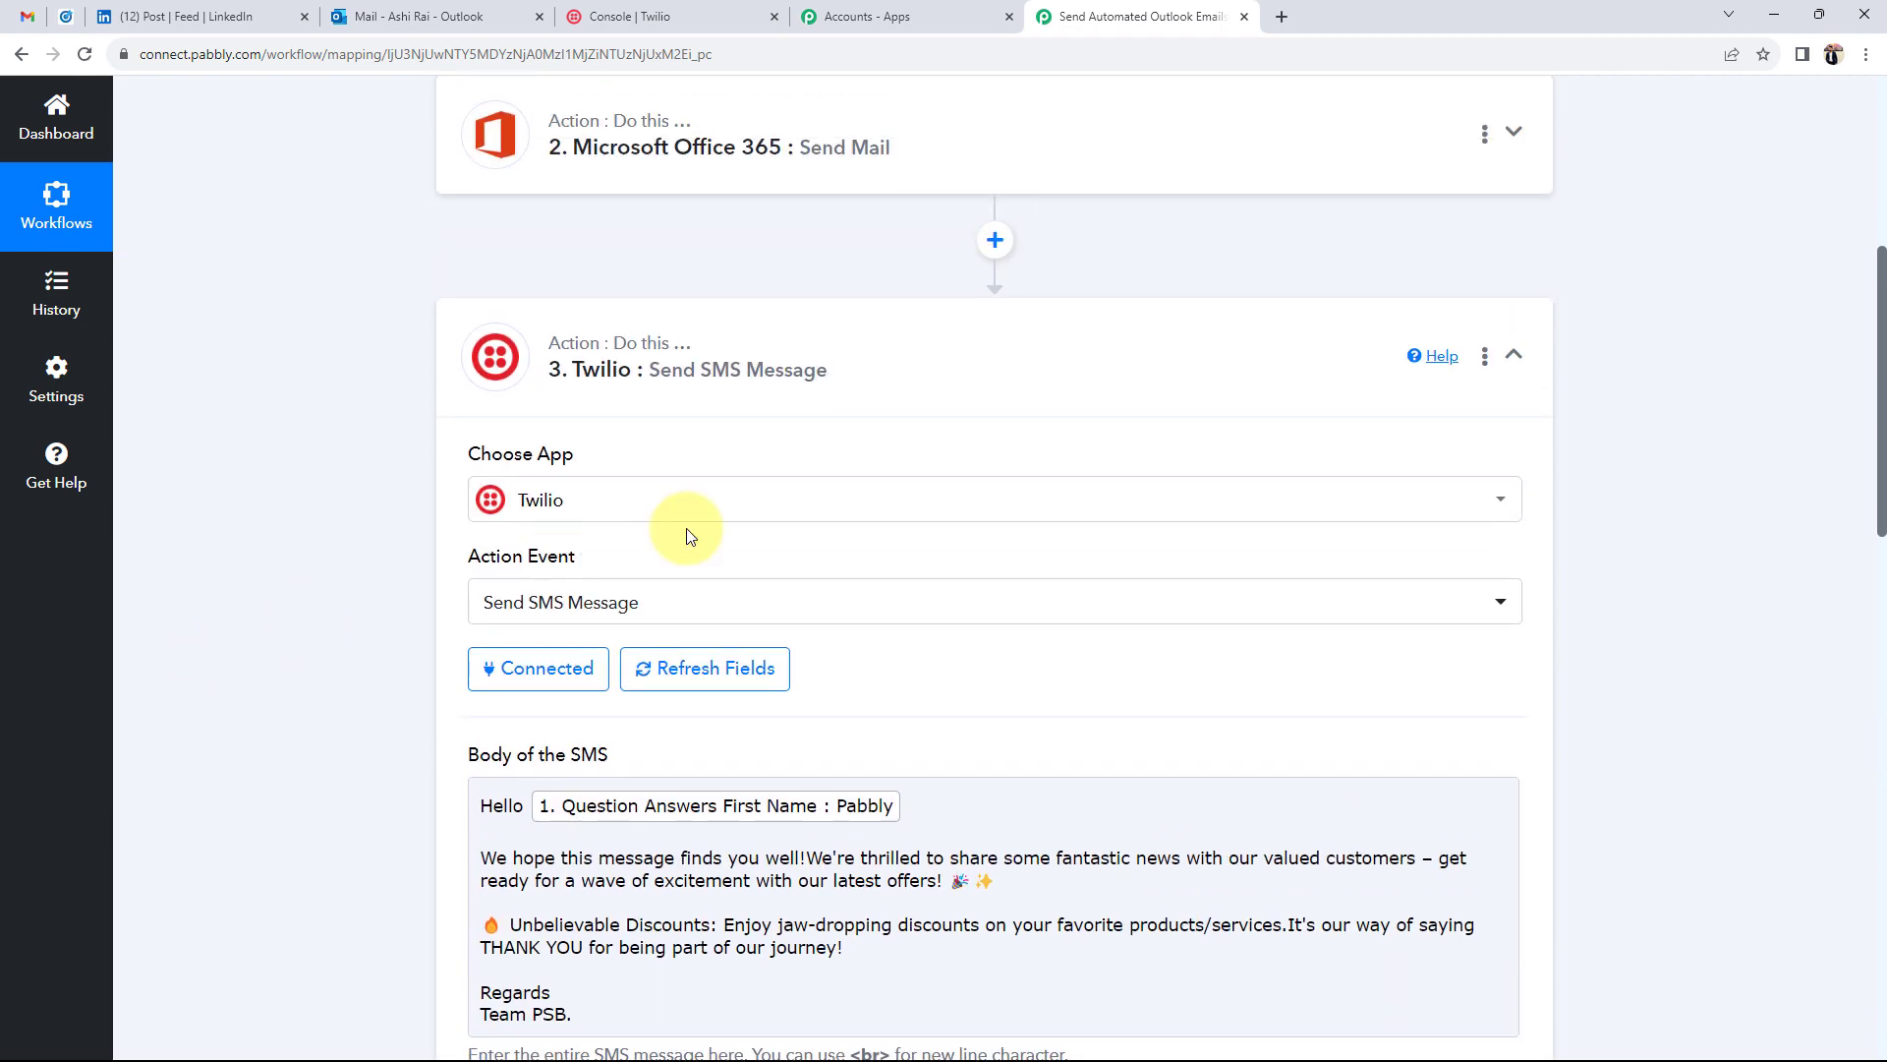
pyautogui.click(863, 404)
pyautogui.scroll(4, 264, 588)
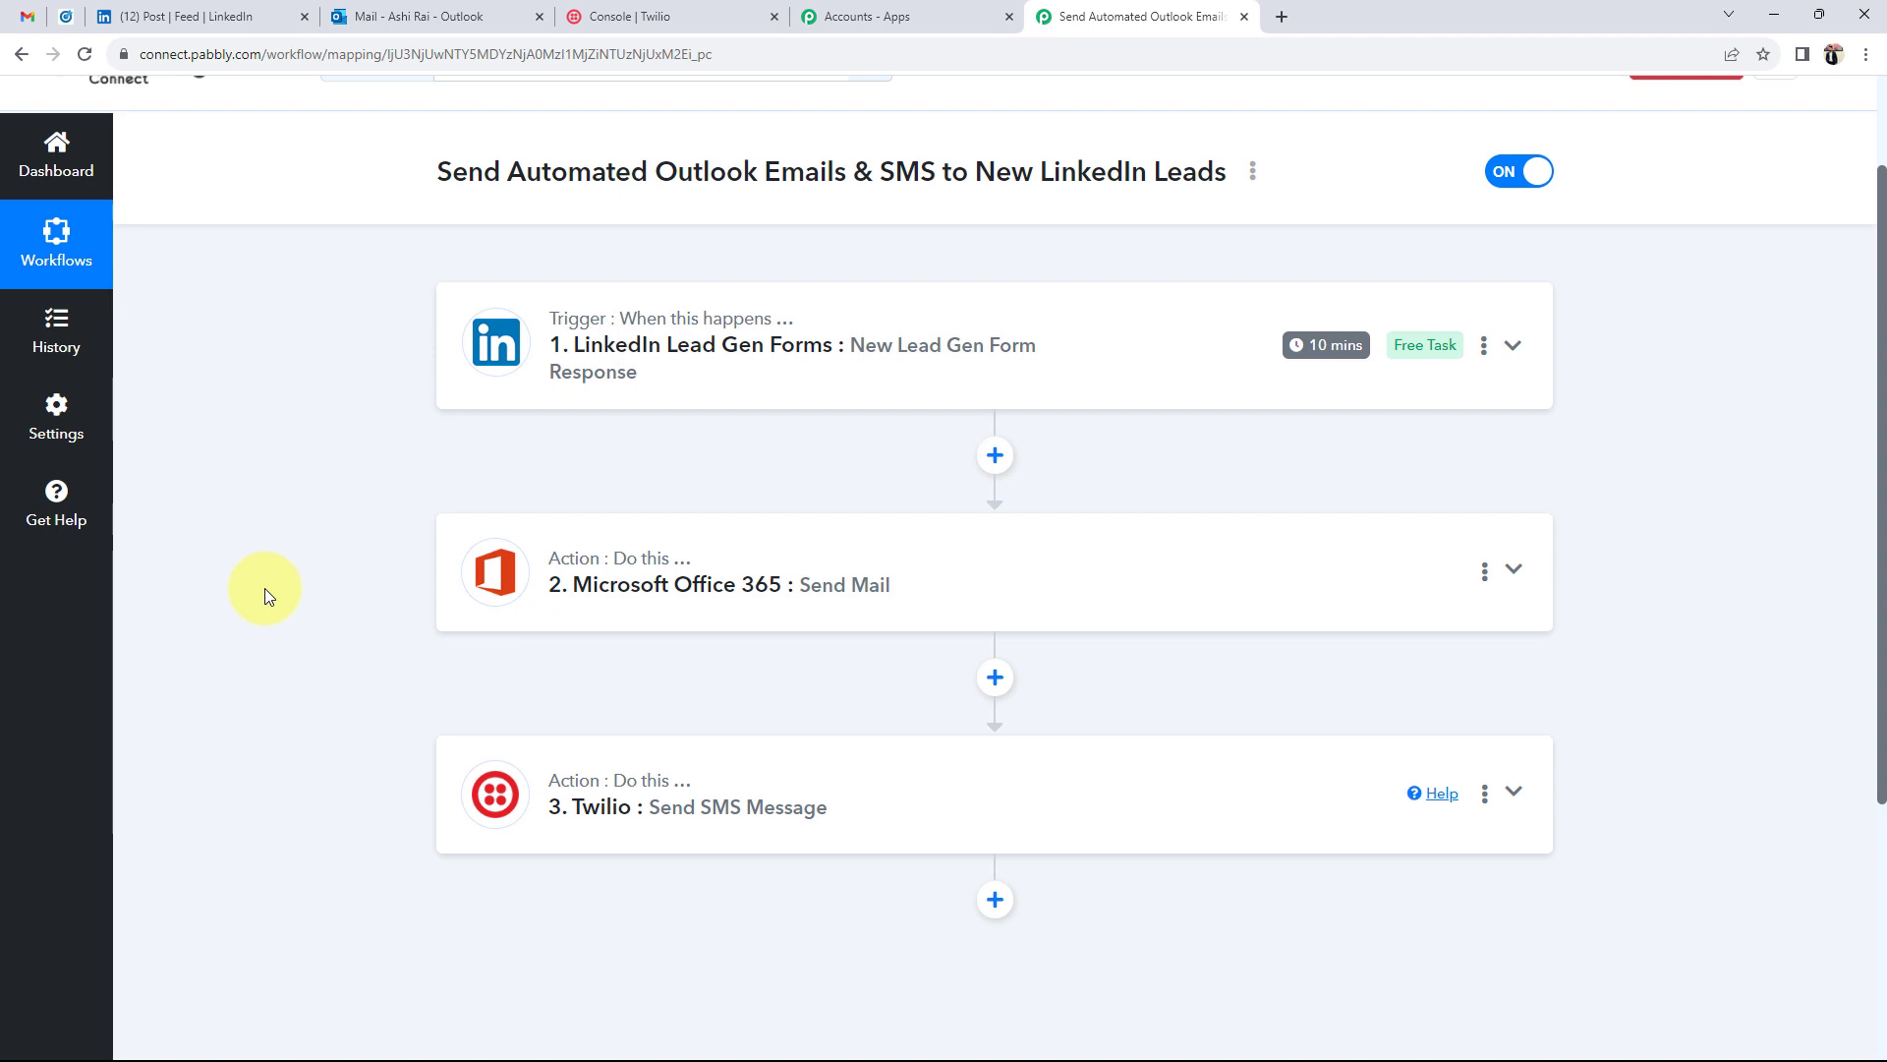
pyautogui.scroll(2, 264, 588)
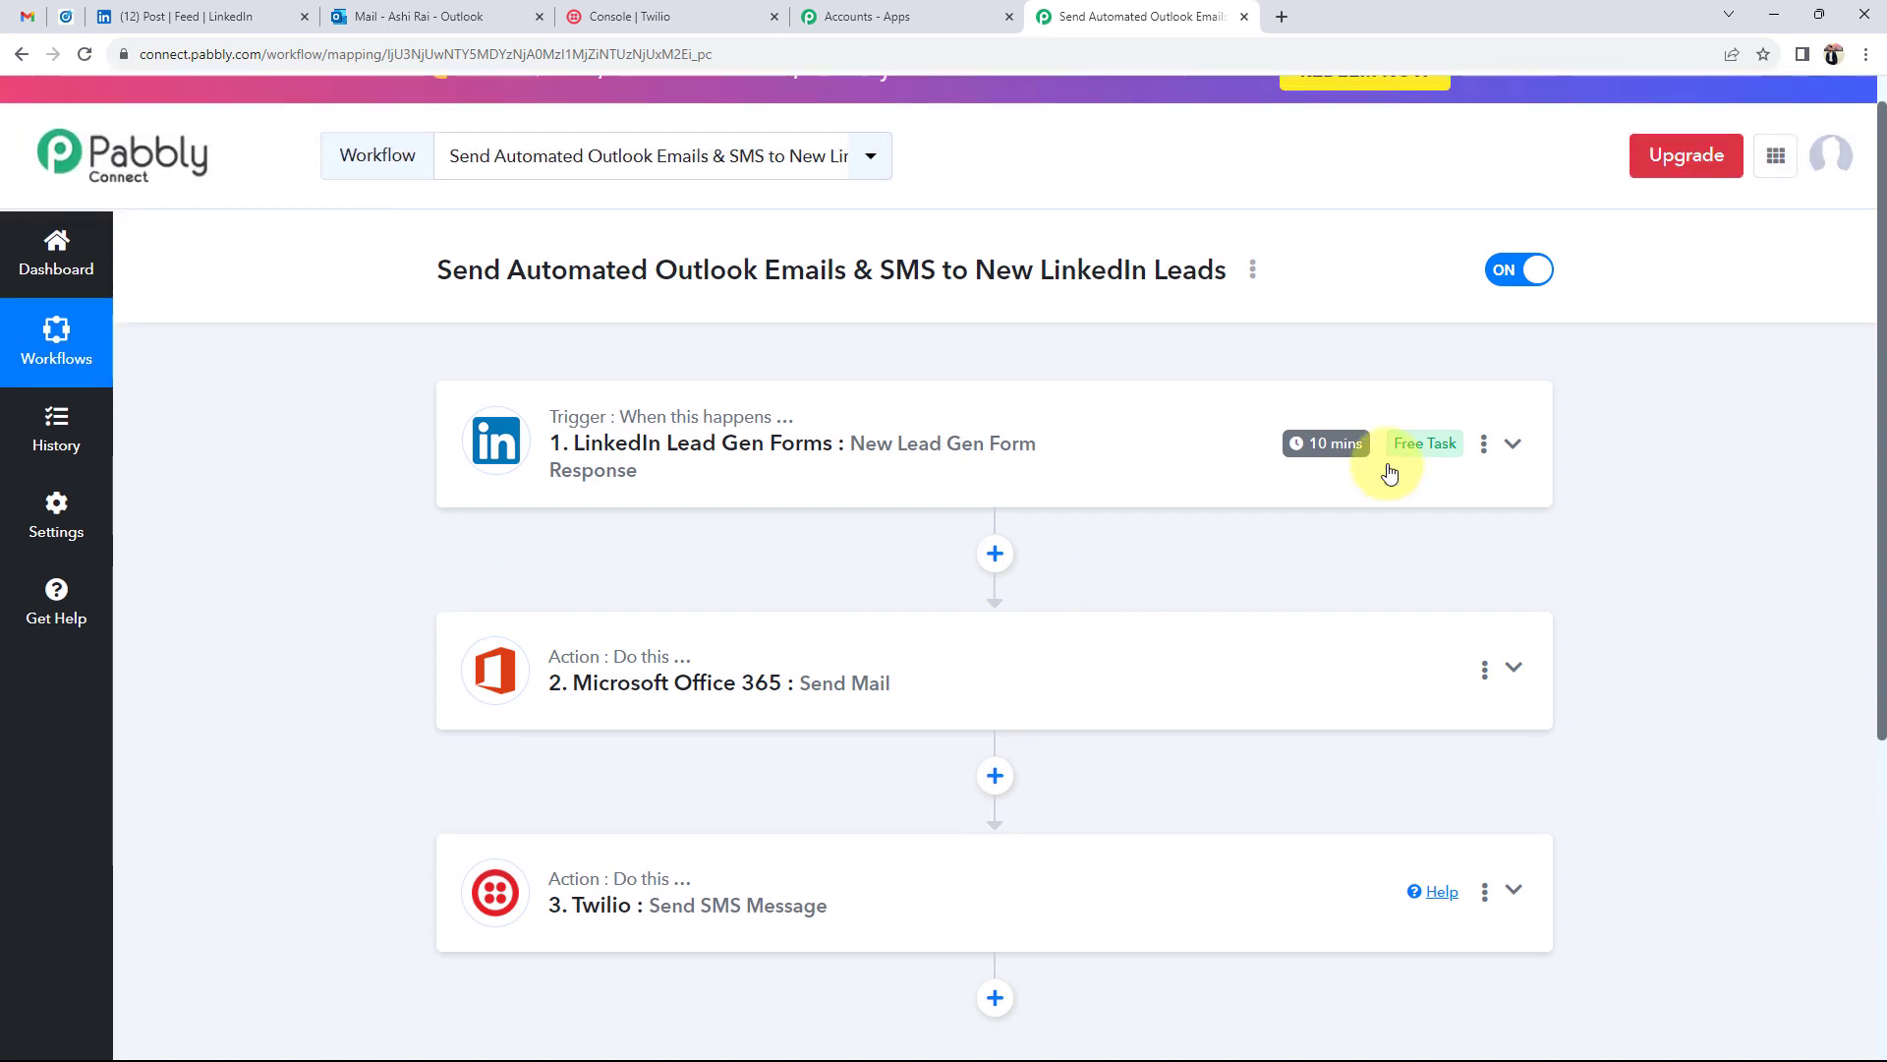